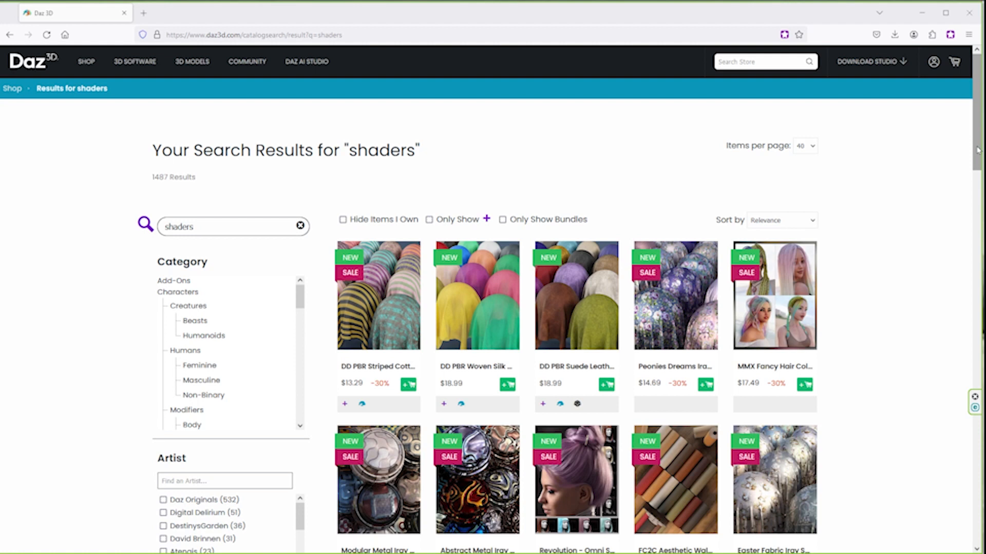
Look through the full first page of shader search results on the Daz 3D store, down to the page navigation
scroll(677, 313, "down", 7)
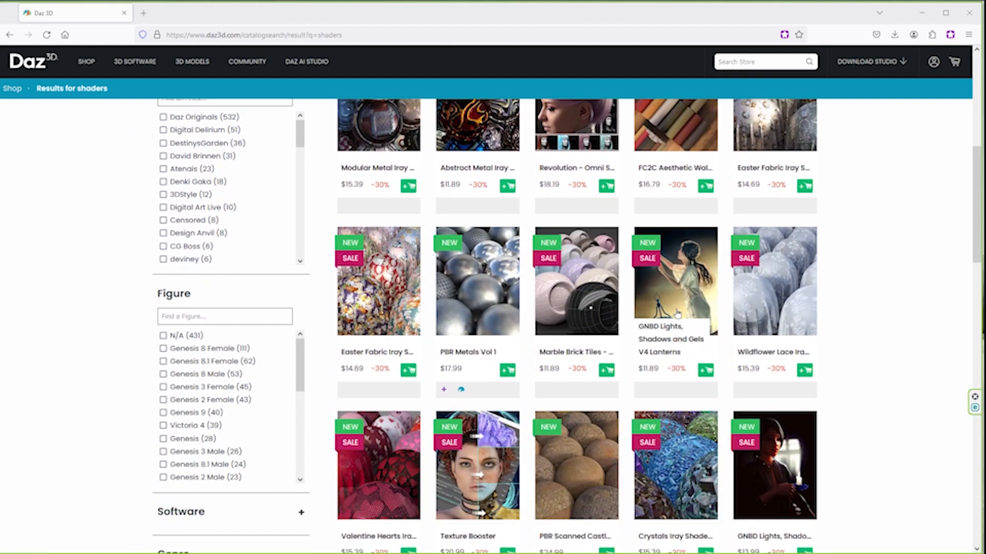
scroll(677, 313, "down", 11)
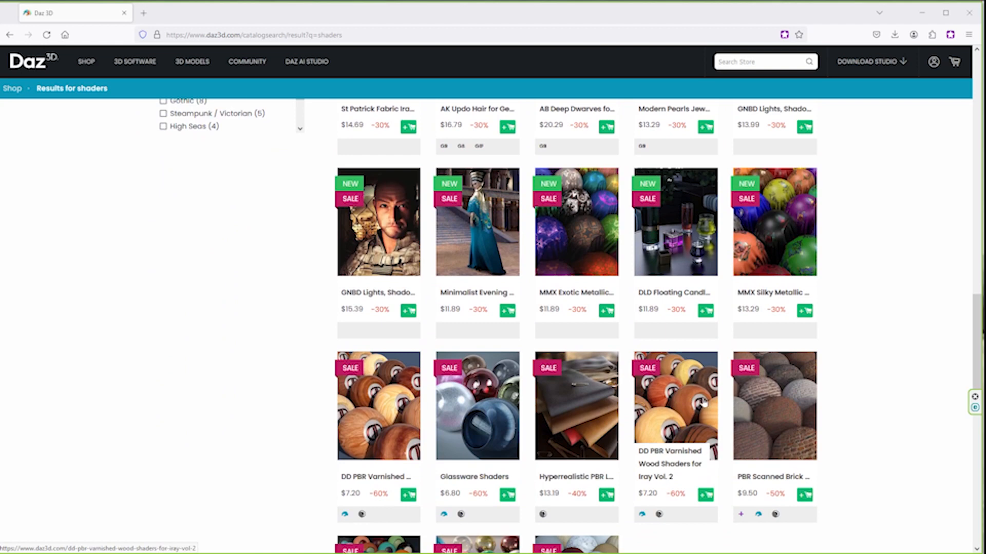
scroll(695, 396, "down", 7)
scroll(625, 431, "up", 1)
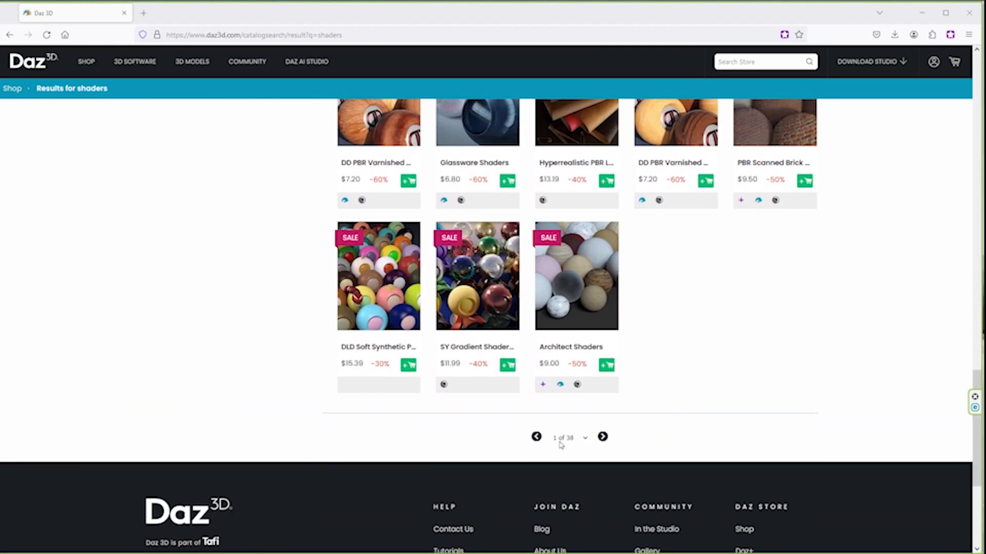
scroll(565, 462, "up", 1)
scroll(668, 462, "up", 20)
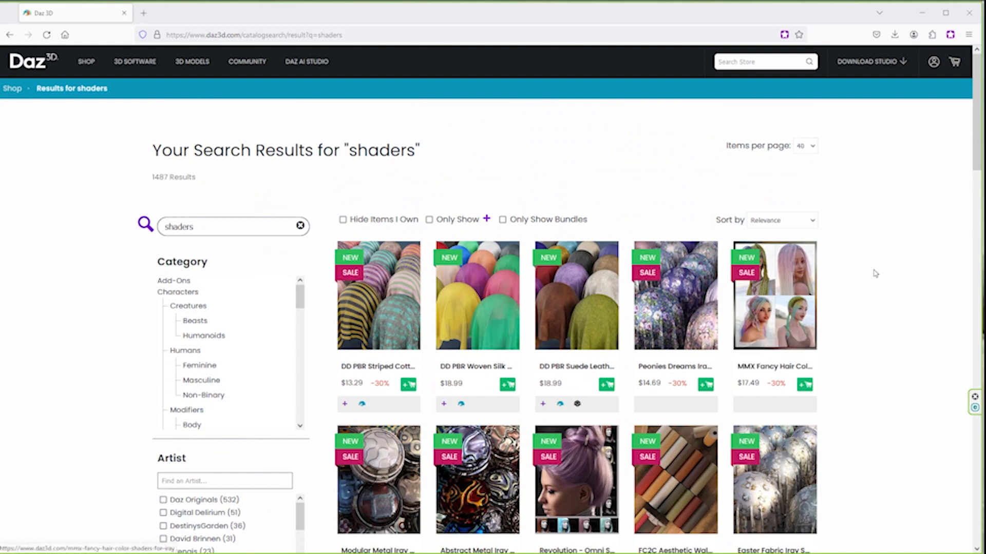
Examine the metal, fabric and PBR shader products in the upper rows of the search results
scroll(894, 282, "down", 3)
scroll(894, 285, "up", 1)
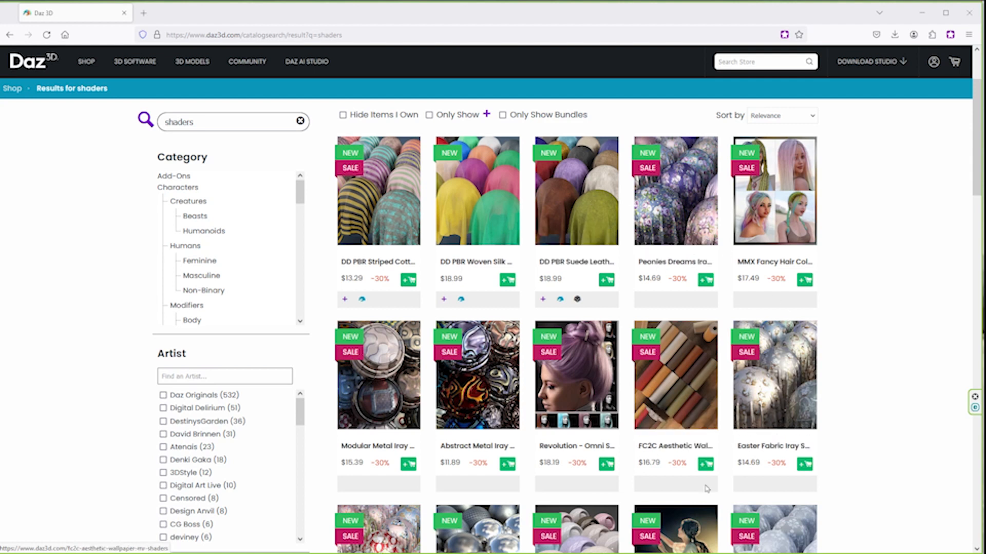
scroll(705, 488, "down", 4)
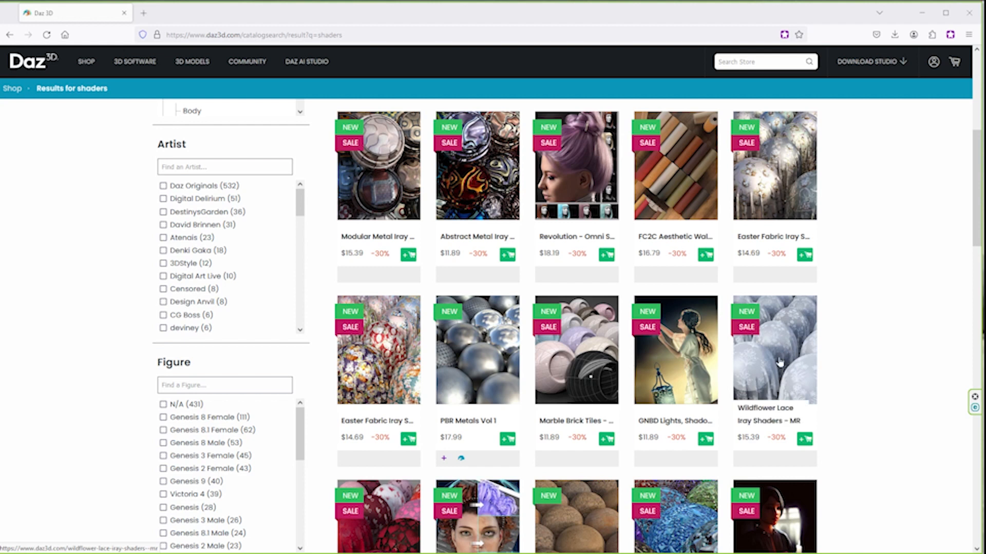
scroll(777, 368, "up", 5)
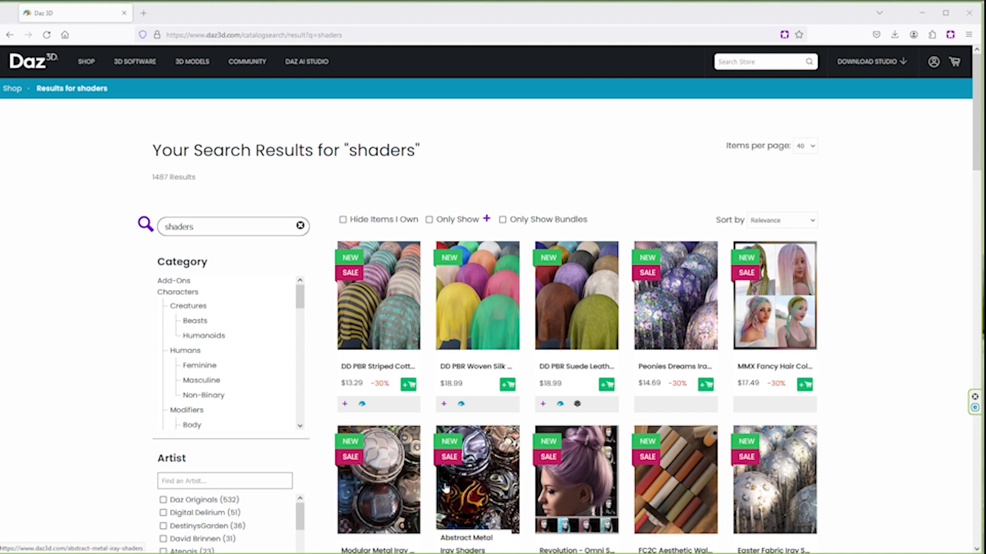
scroll(779, 383, "down", 3)
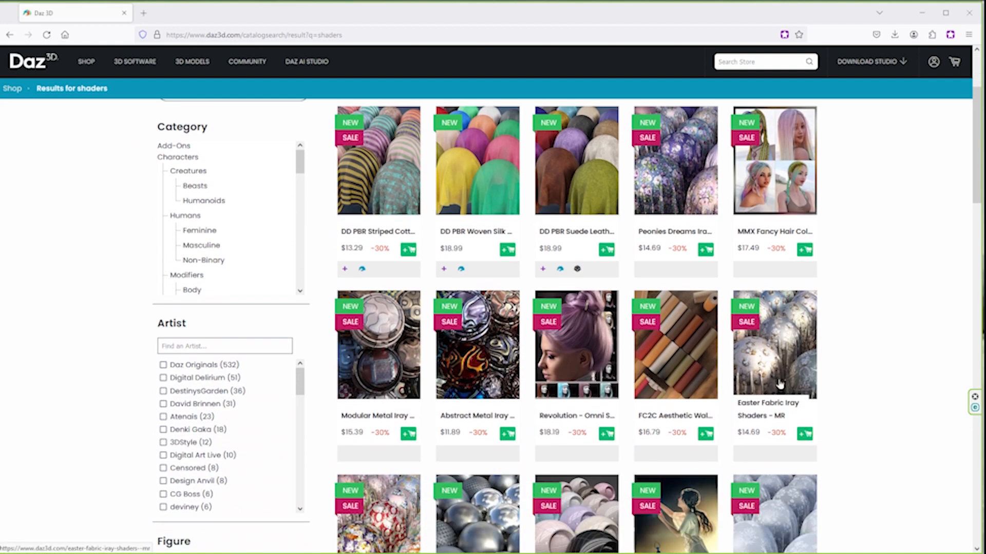
scroll(462, 416, "down", 3)
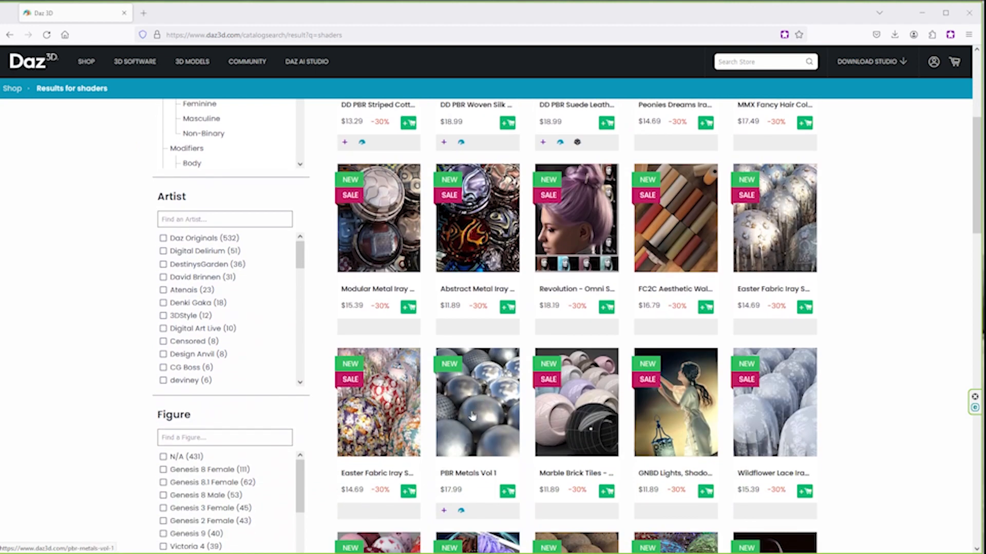
scroll(722, 465, "up", 5)
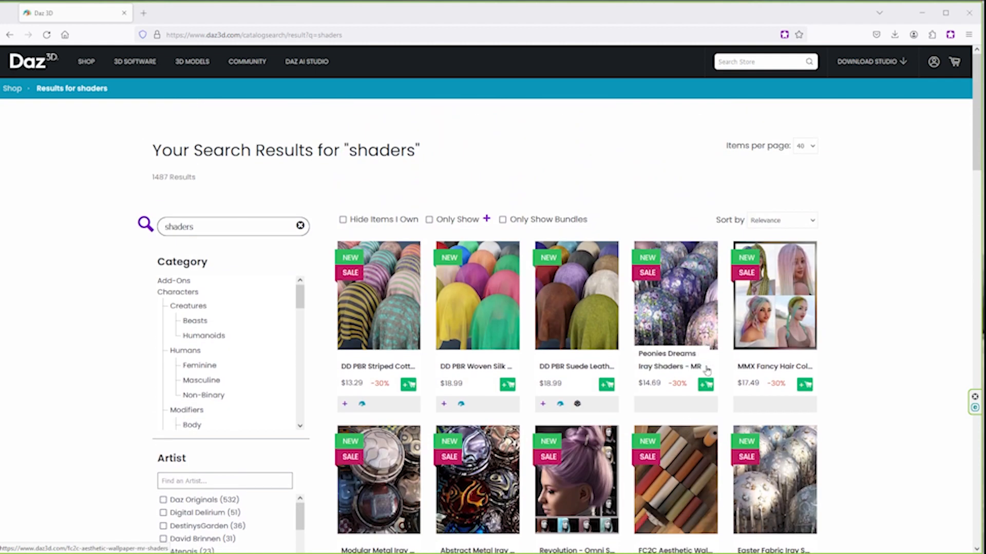
scroll(789, 295, "down", 1)
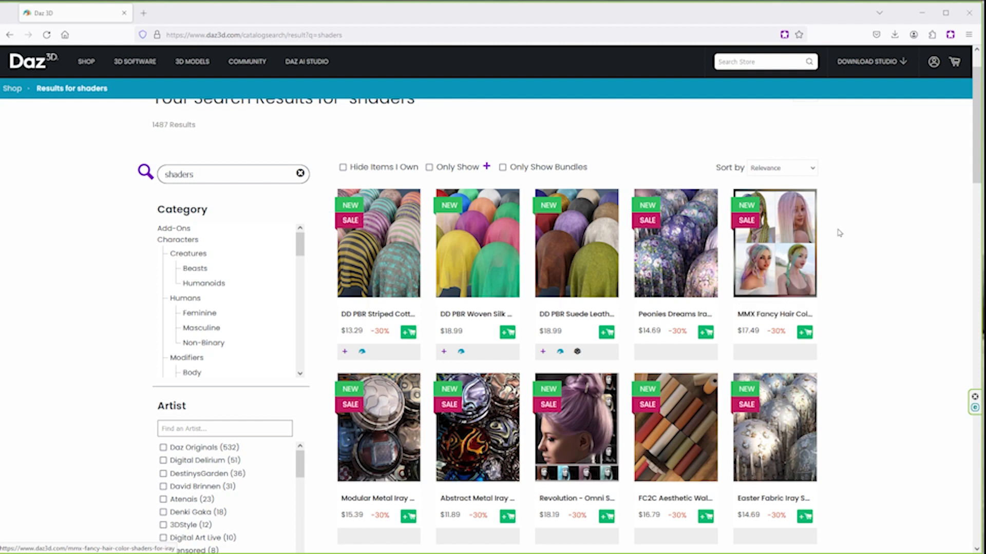
scroll(754, 242, "down", 6)
scroll(754, 242, "up", 6)
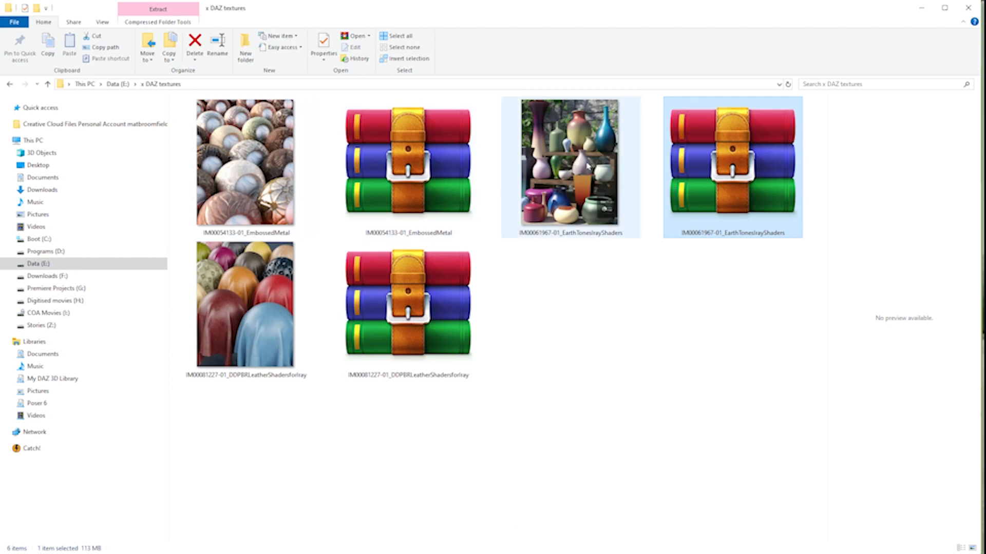
Switch to the x DAZ textures folder and examine the preview images of the EarthTones, Embossed Metal and leather shader packs
mouse_move(563, 166)
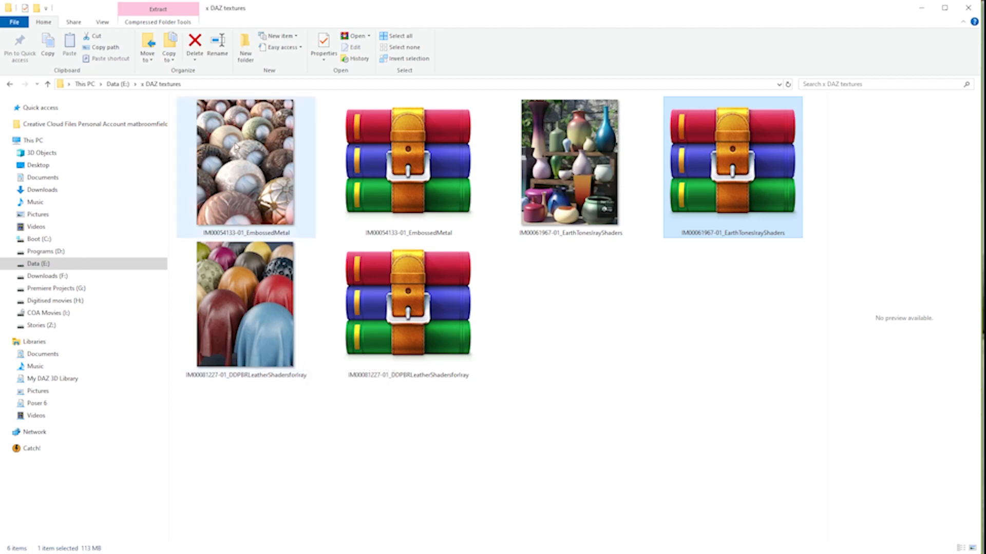
mouse_move(235, 147)
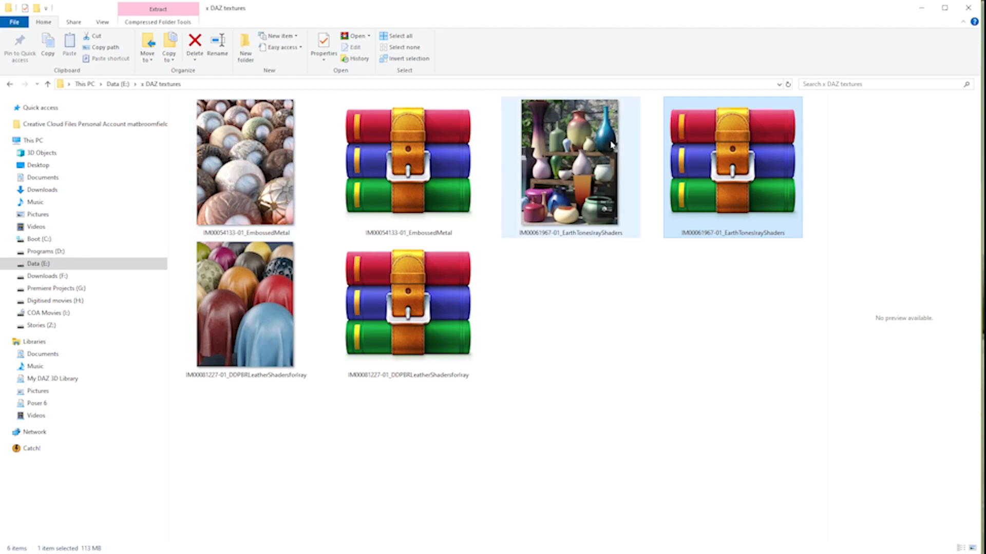
mouse_move(255, 302)
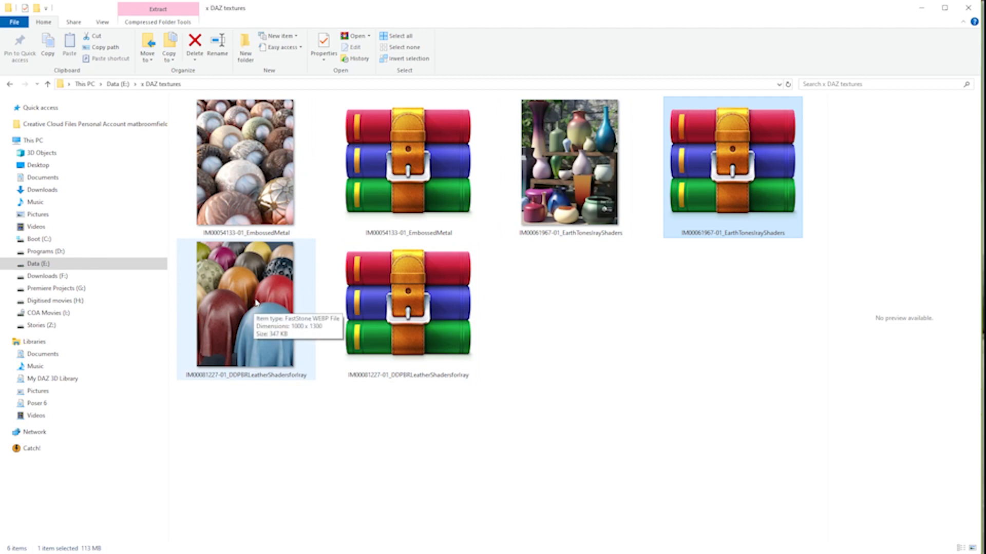
mouse_move(281, 178)
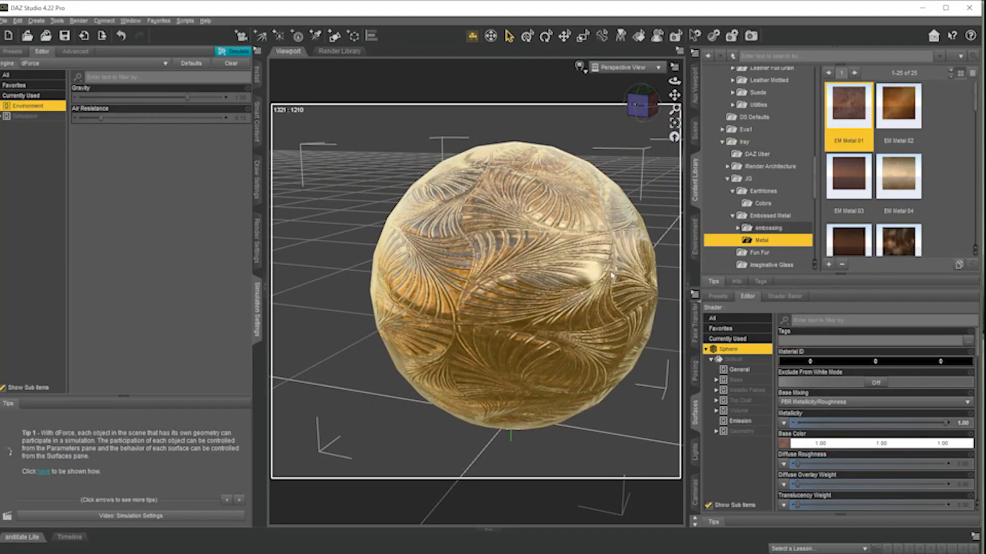
Switch to DAZ Studio and delete the embossed metal sphere from the scene
key("Delete")
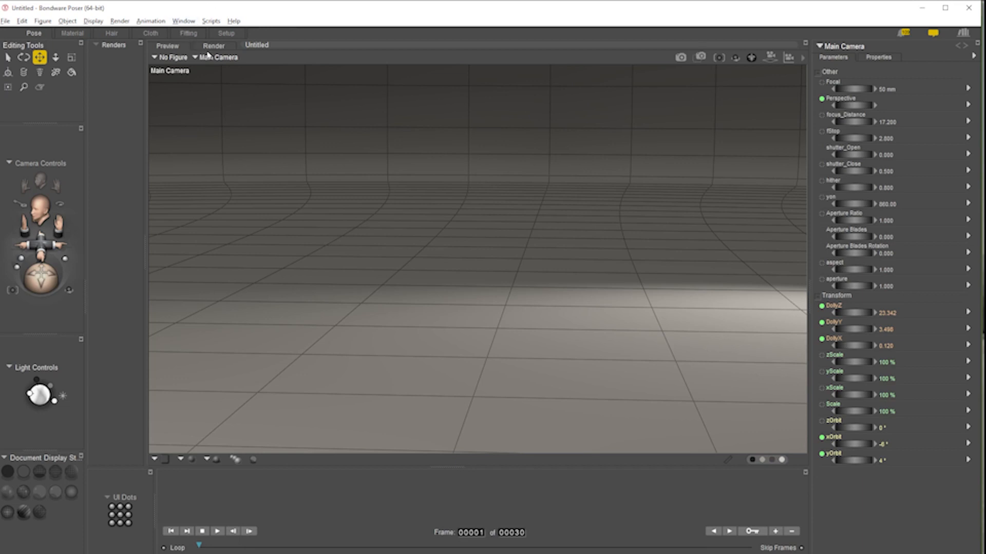
Switch to Poser, open the Libraries palette and place it over the viewport
left_click(194, 23)
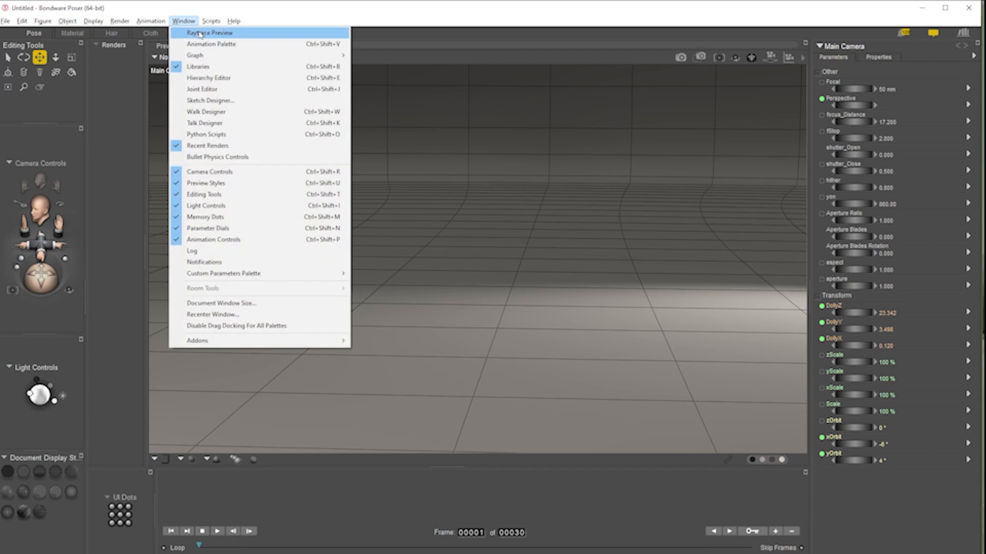
left_click(207, 67)
left_click_drag(618, 55, 502, 101)
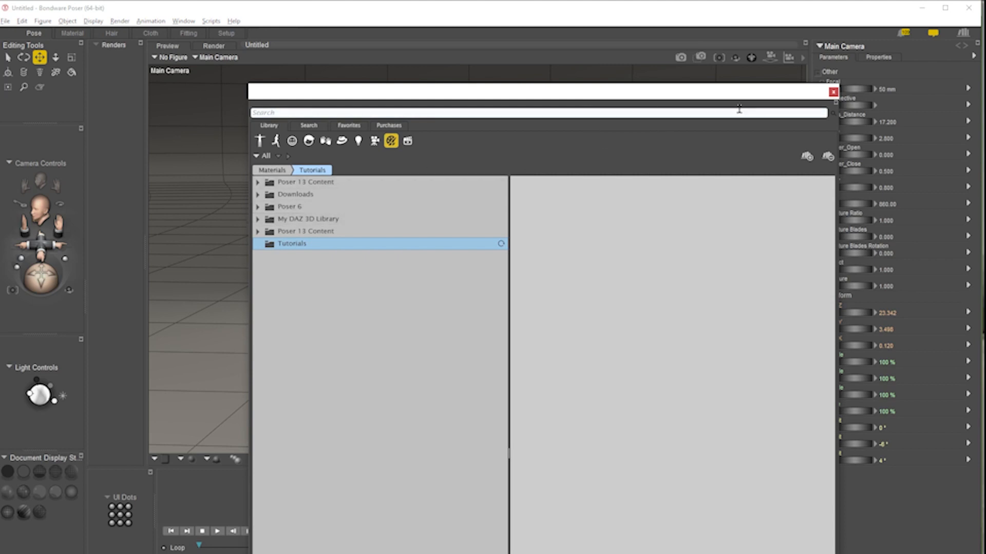
Browse for a runtime to add in Program Files (x86)\My DAZ 3D Library on the D: drive, and move the library palette aside
left_click(807, 158)
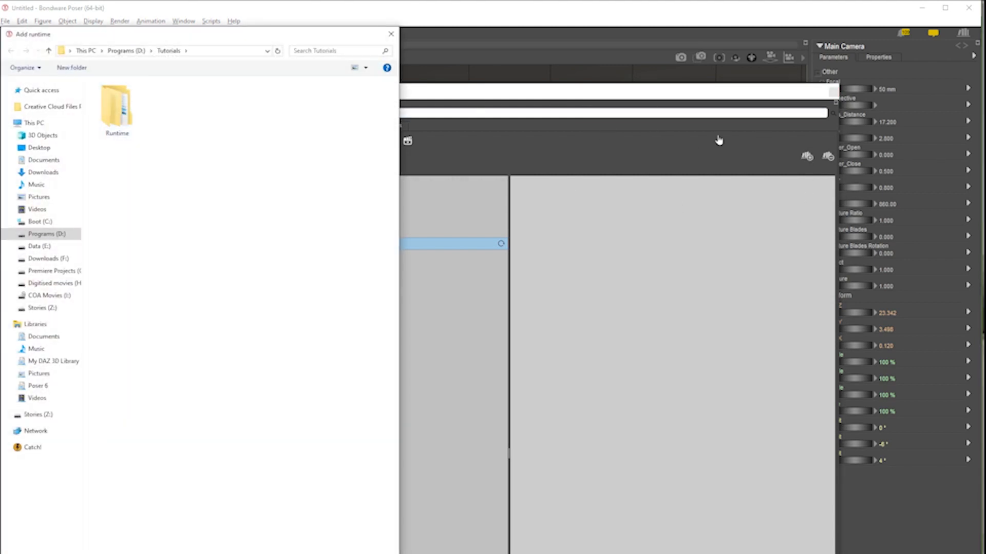
left_click(49, 235)
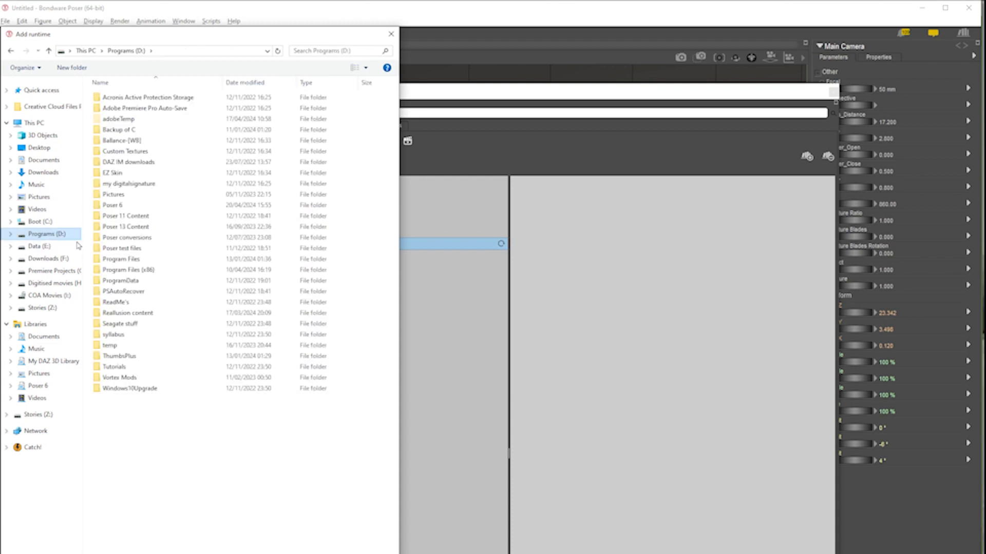
double_click(140, 270)
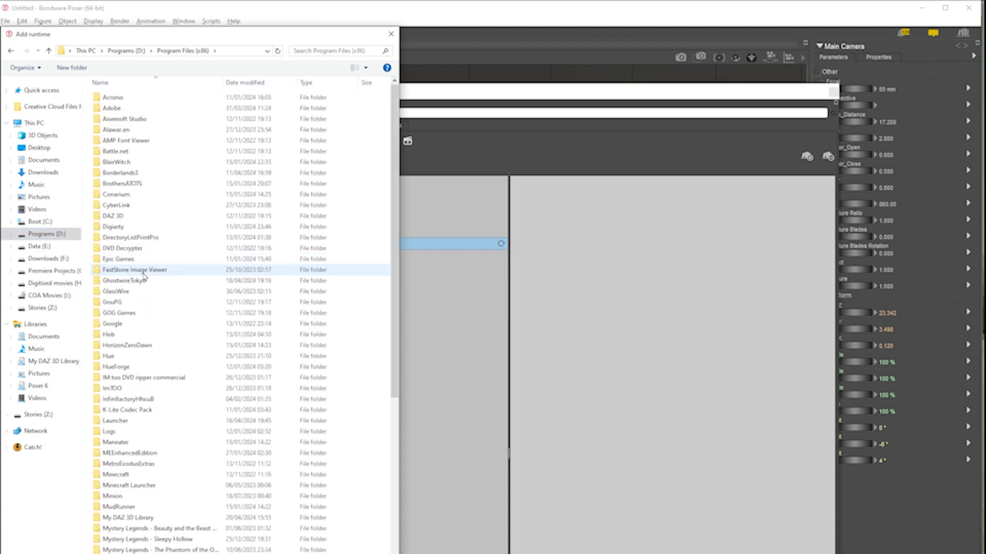
double_click(144, 519)
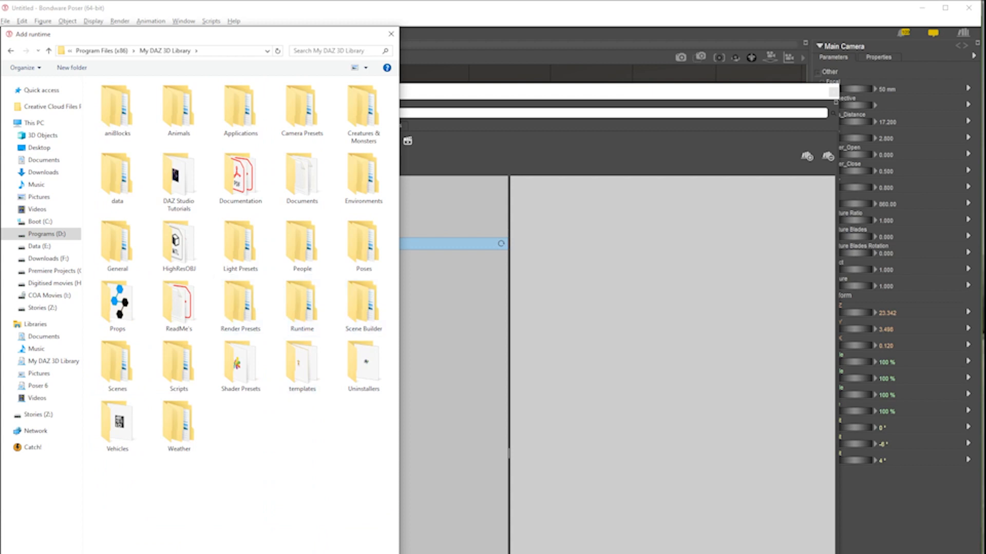
left_click(363, 553)
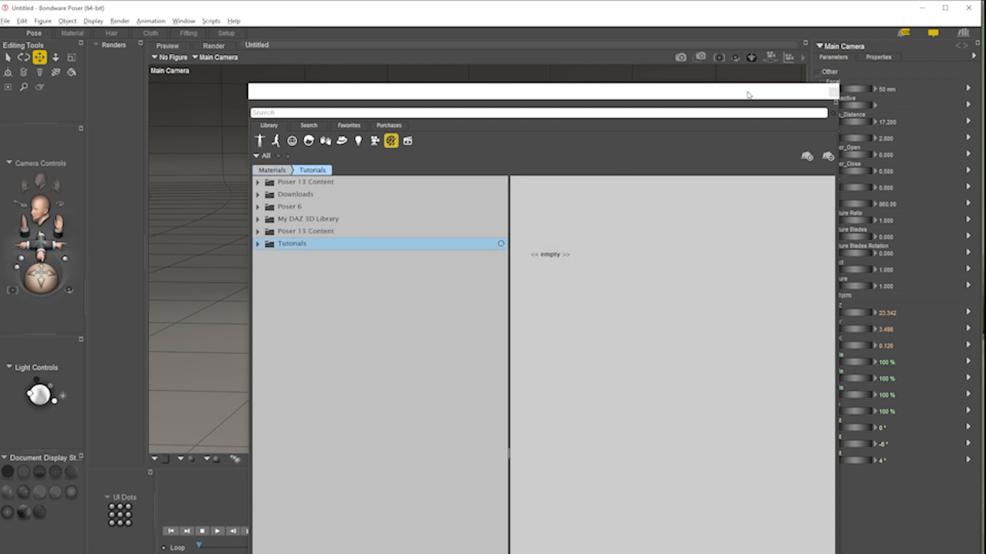
left_click_drag(733, 98, 985, 36)
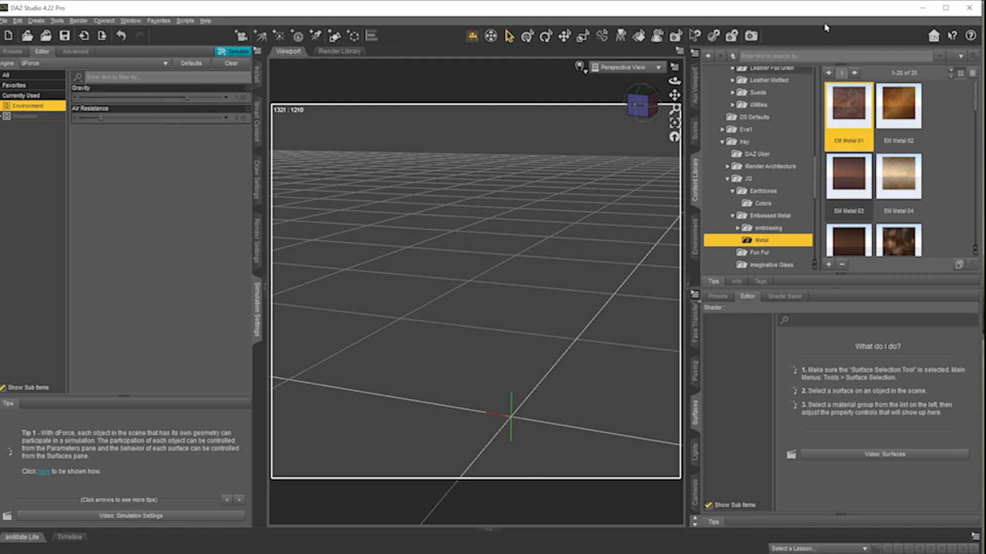
Switch to DAZ Studio and create a sphere primitive at the world center with a 1 m diameter, 12 segments and 24 sides
left_click(334, 37)
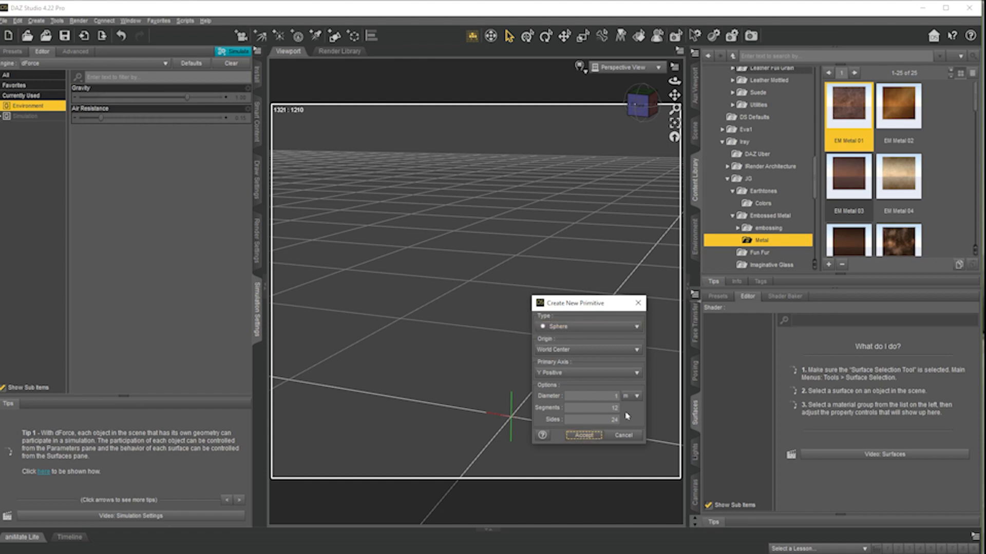
left_click(589, 436)
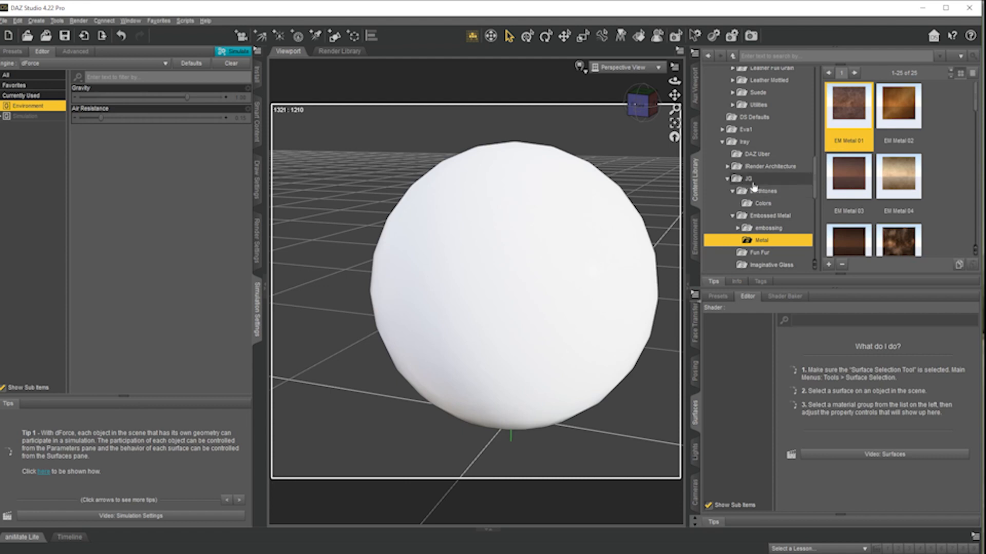
Examine the clay shader presets in the Earthtones folder and its Colors subfolder of the content library
left_click(780, 194)
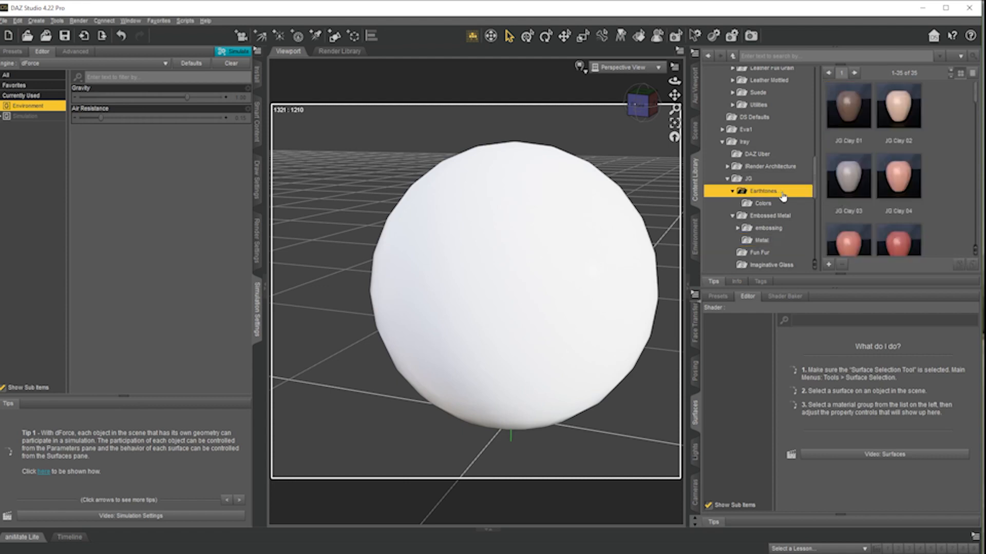
left_click(756, 204)
left_click(760, 192)
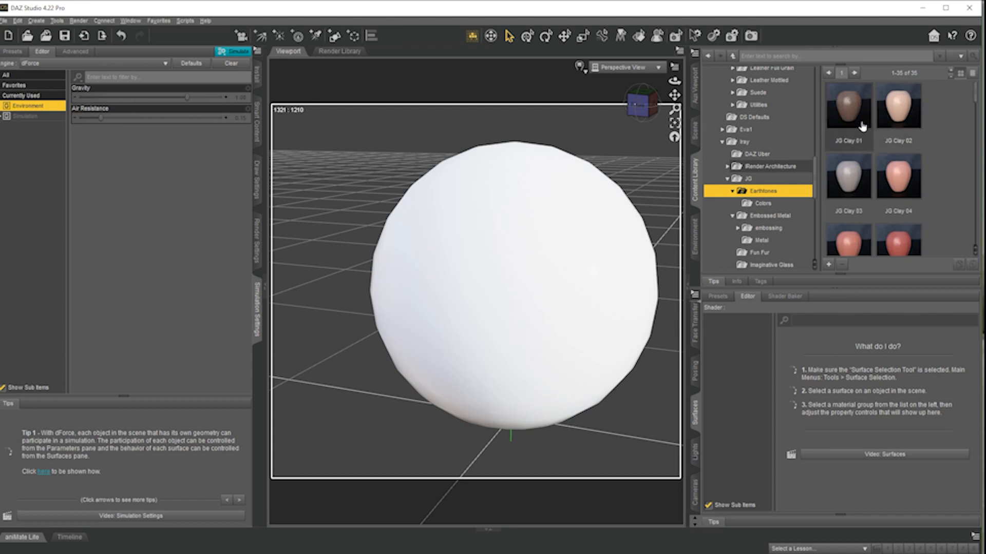
scroll(892, 176, "down", 3)
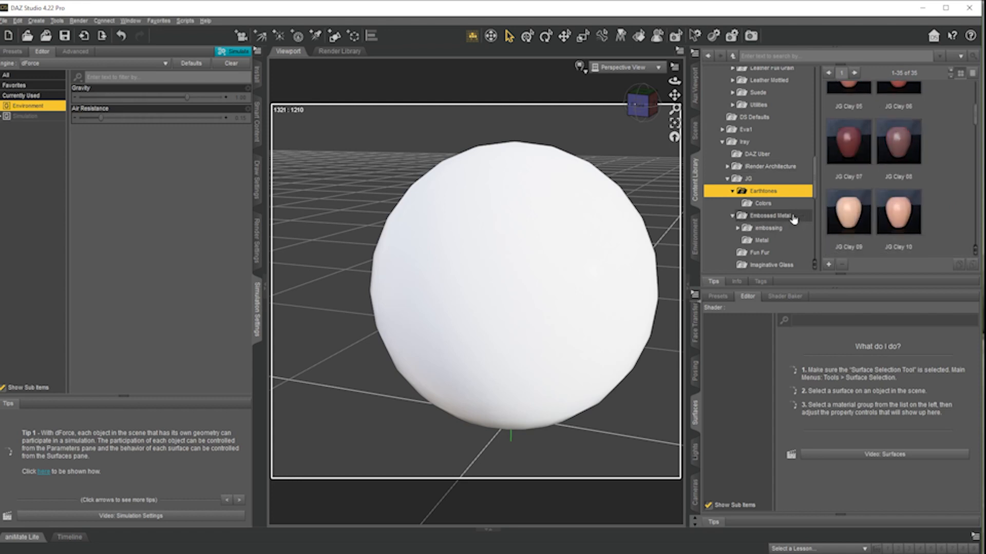
left_click(765, 204)
scroll(867, 179, "up", 3)
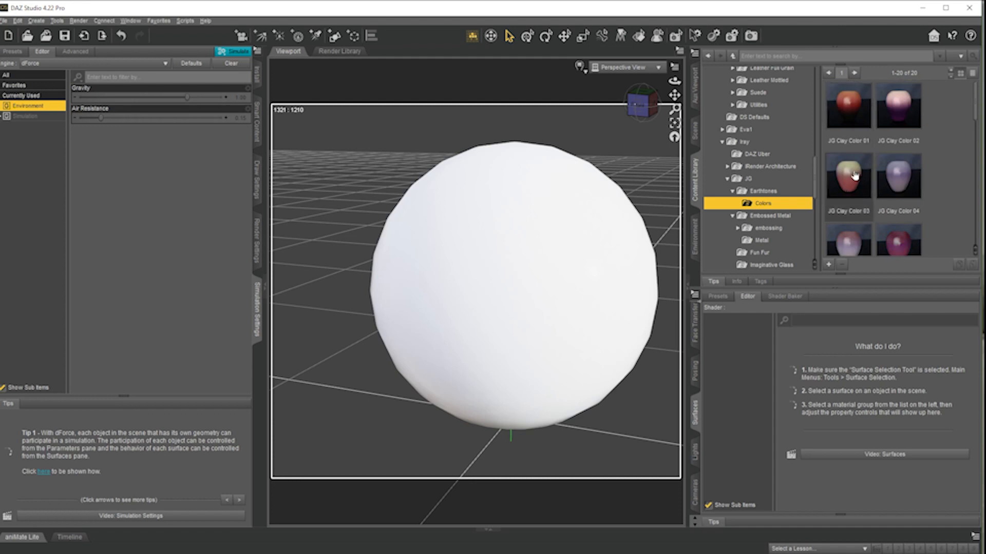
mouse_move(855, 176)
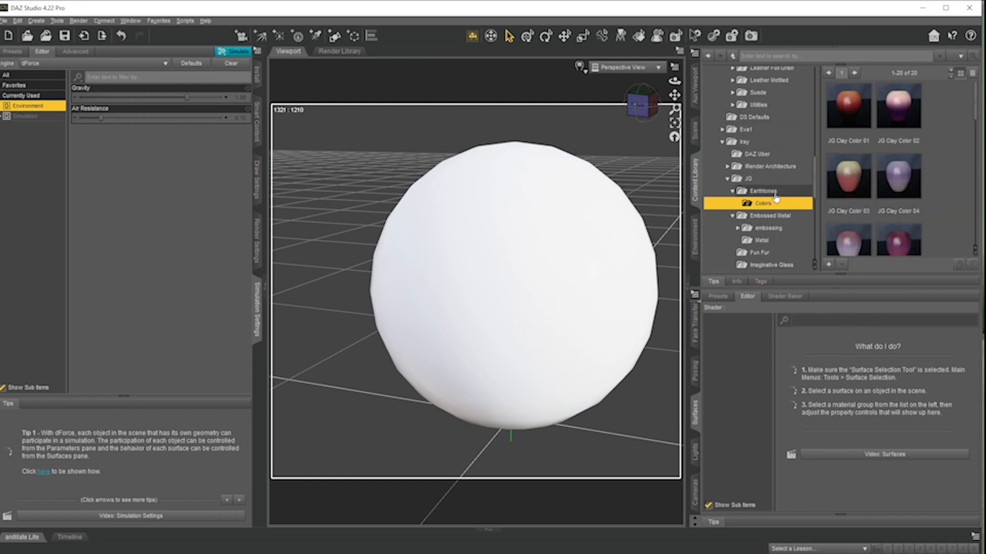
scroll(770, 142, "up", 10)
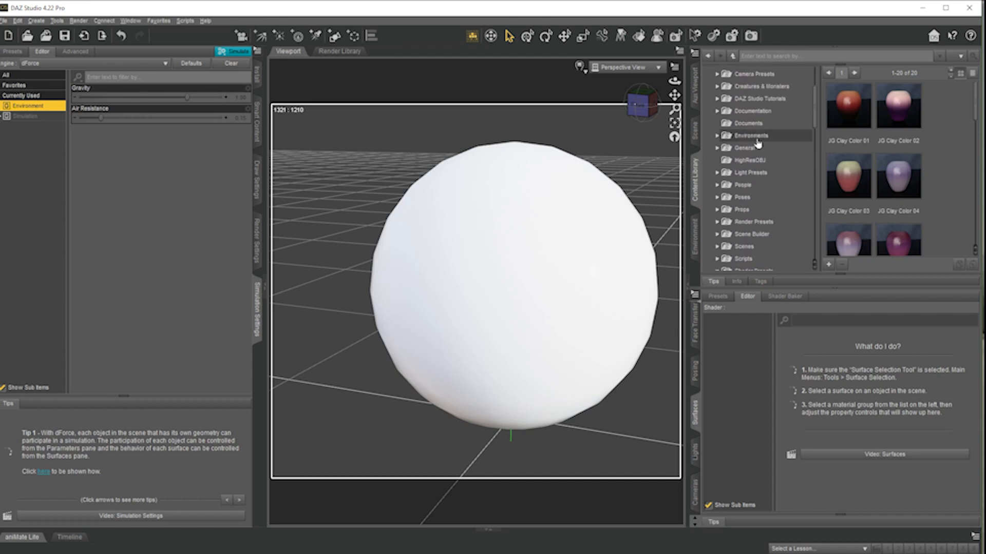
Select the sphere and its Default surface, and apply the JG Clay Color 03 shader preset to it
left_click(695, 132)
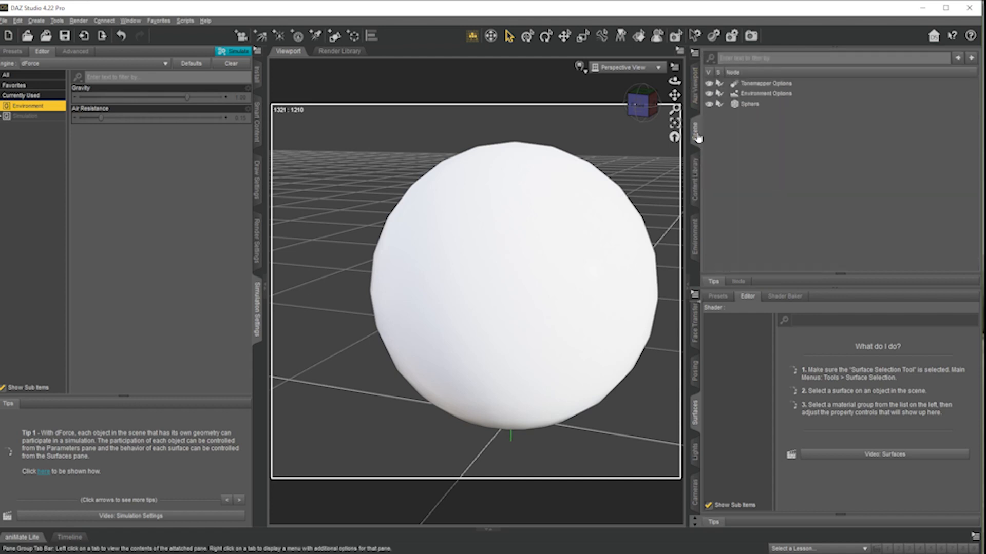
left_click(750, 105)
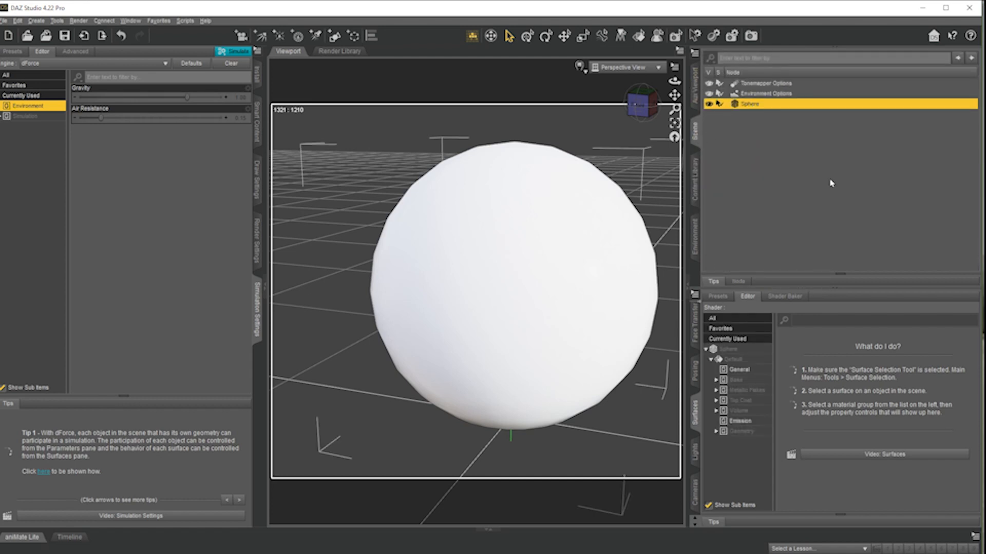
left_click(695, 413)
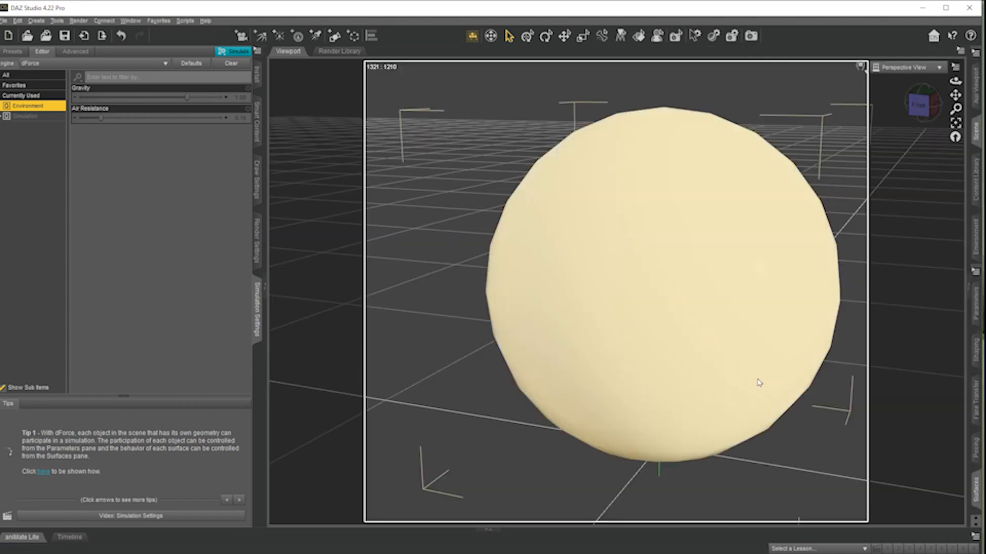
left_click(976, 142)
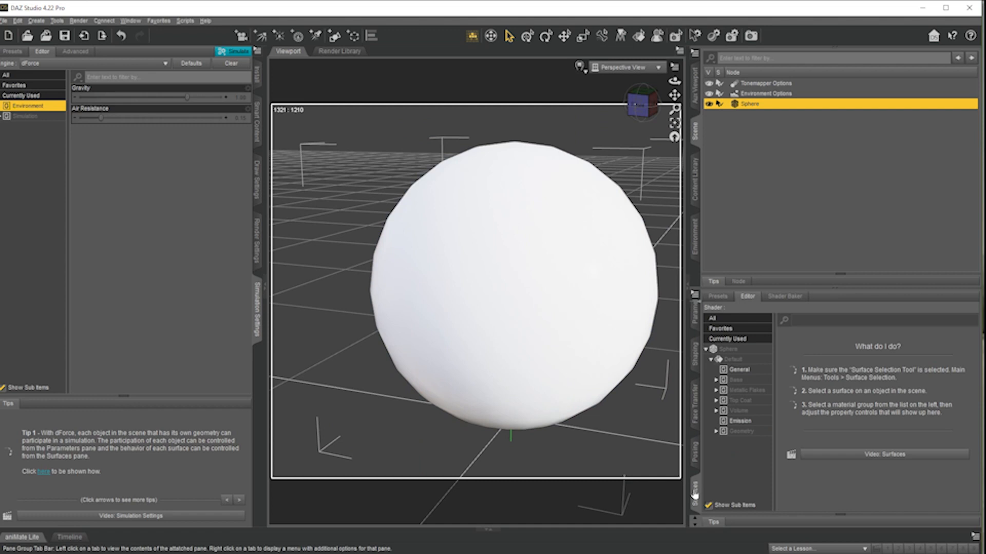
left_click(735, 358)
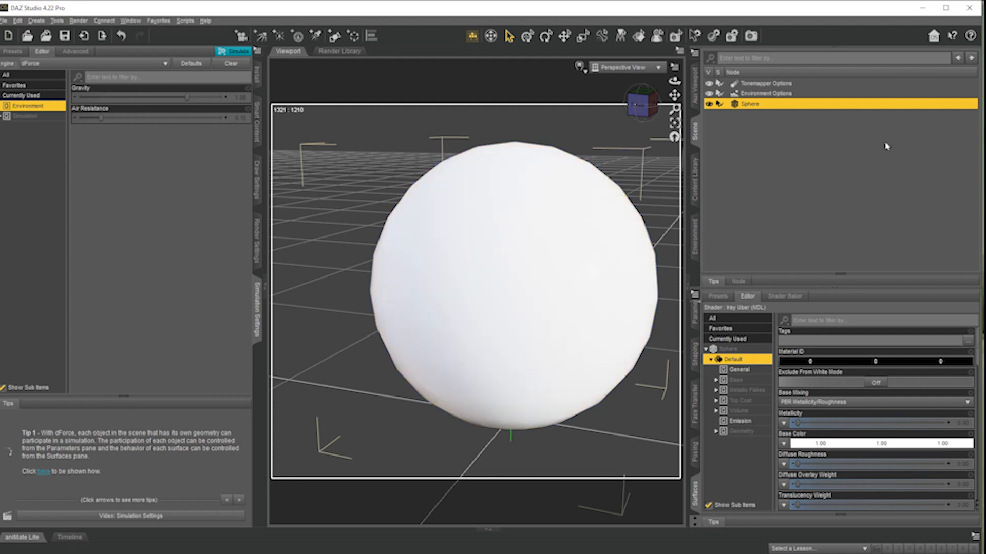
left_click(694, 184)
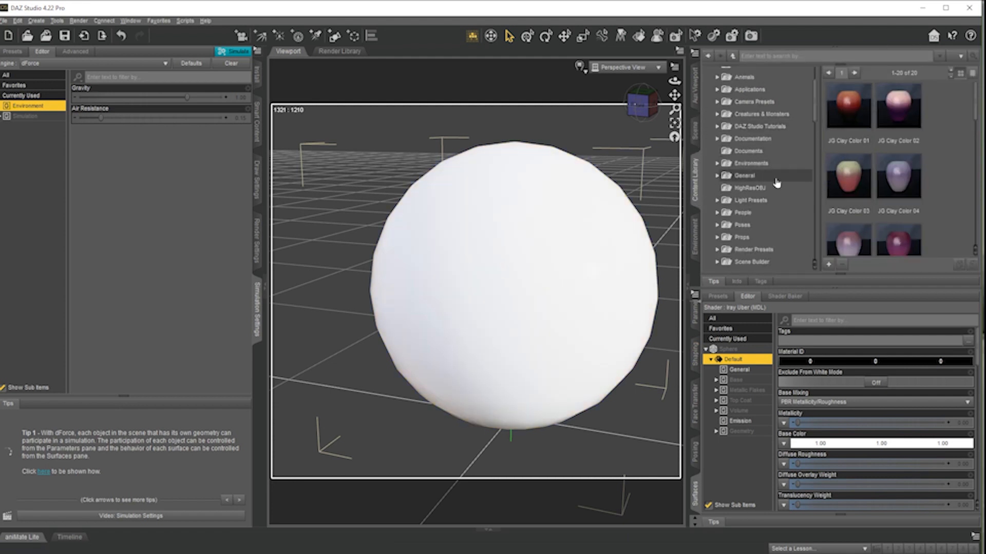
double_click(852, 178)
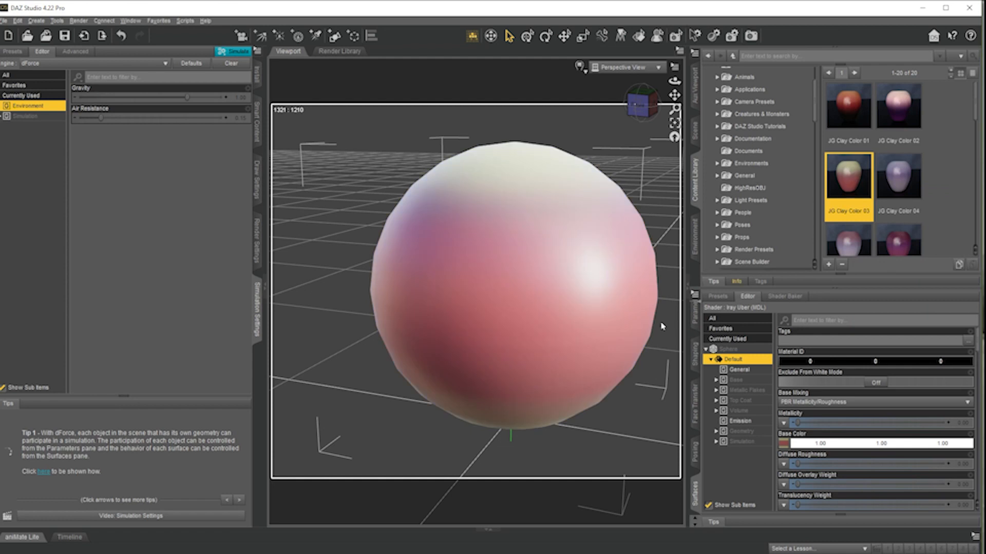
Render the clay-shaded sphere, inspect the result and close the render without saving it
left_click(751, 35)
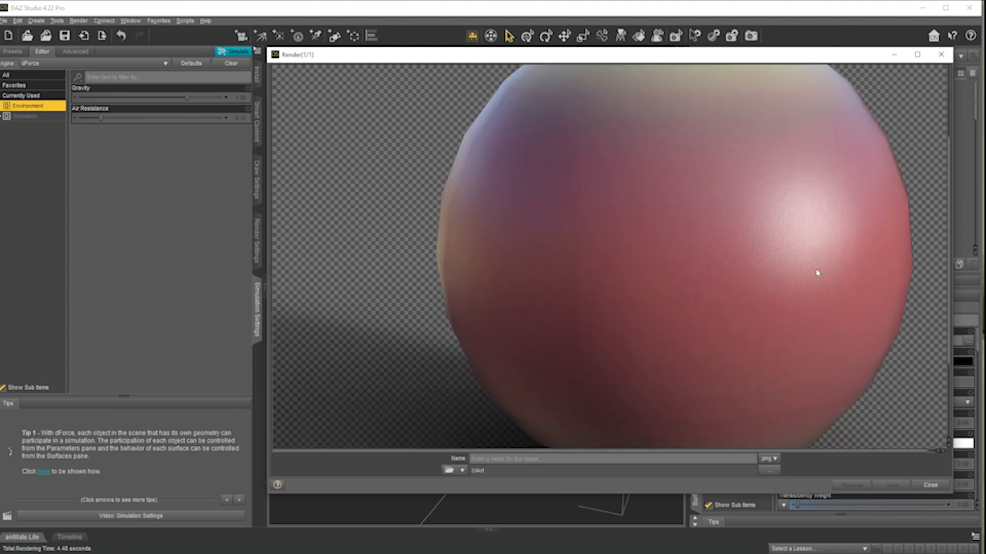
scroll(808, 278, "up", 2)
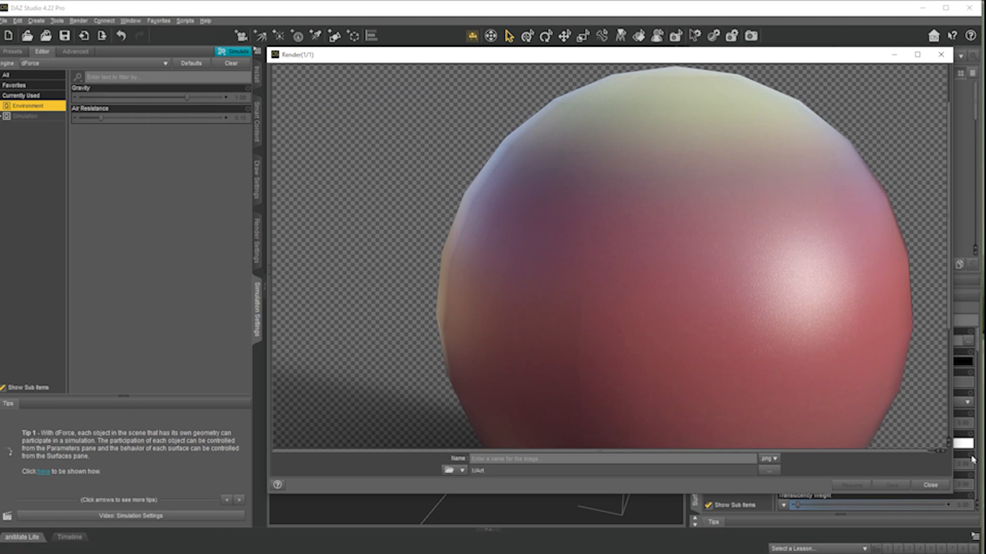
left_click(930, 485)
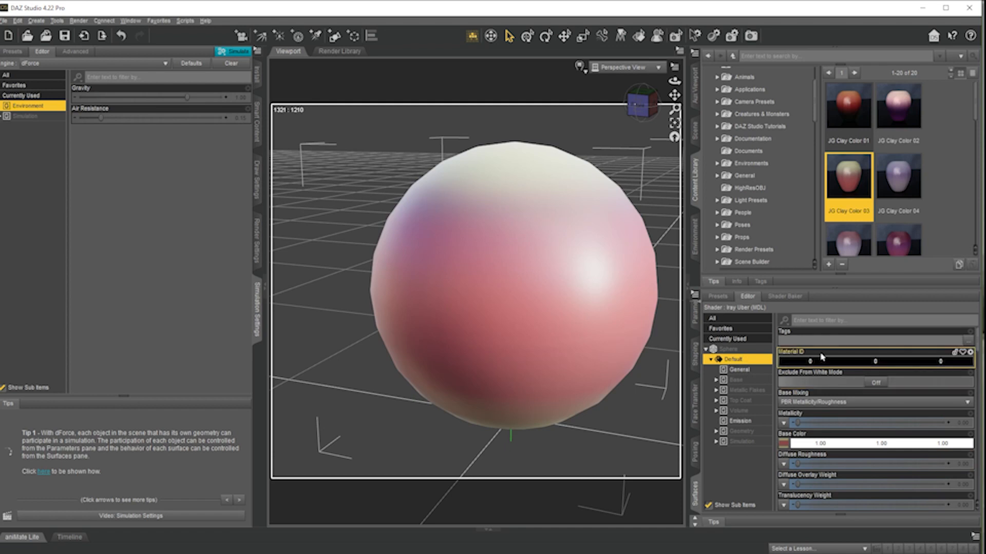
Examine the clay shader's surface parameters and texture maps, including Base Color, Normal Map and Metallic Flakes Color
mouse_move(782, 450)
scroll(786, 390, "down", 3)
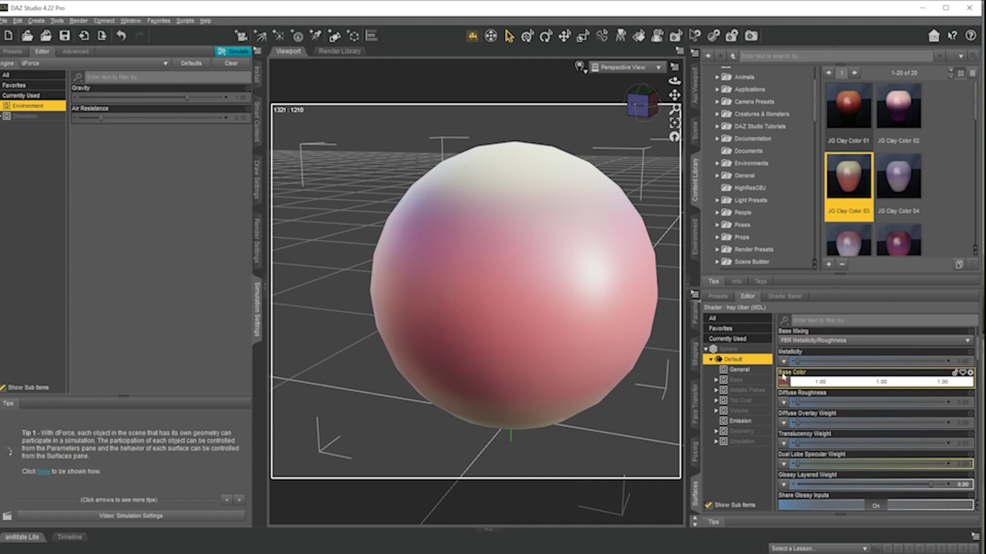
scroll(788, 474, "down", 2)
scroll(789, 477, "down", 15)
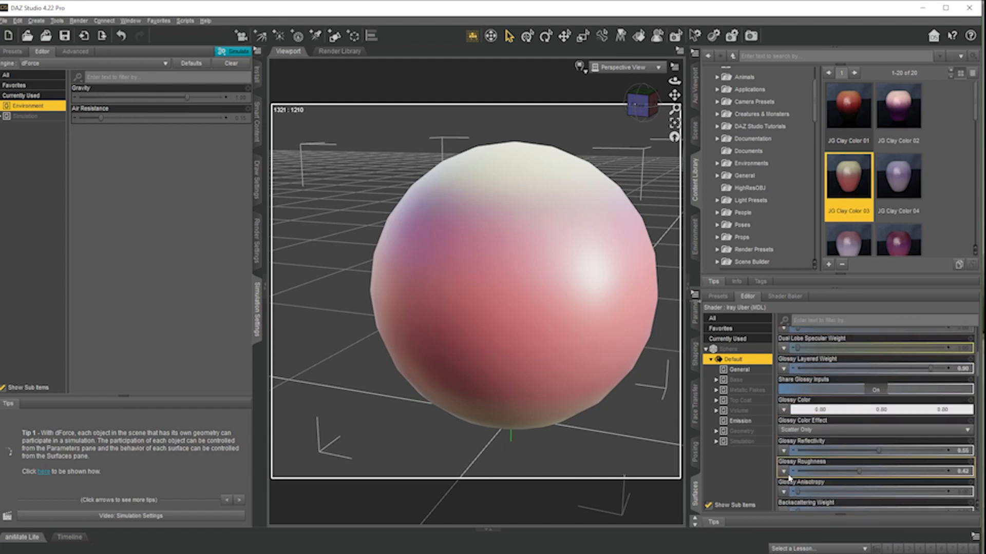
scroll(789, 472, "up", 10)
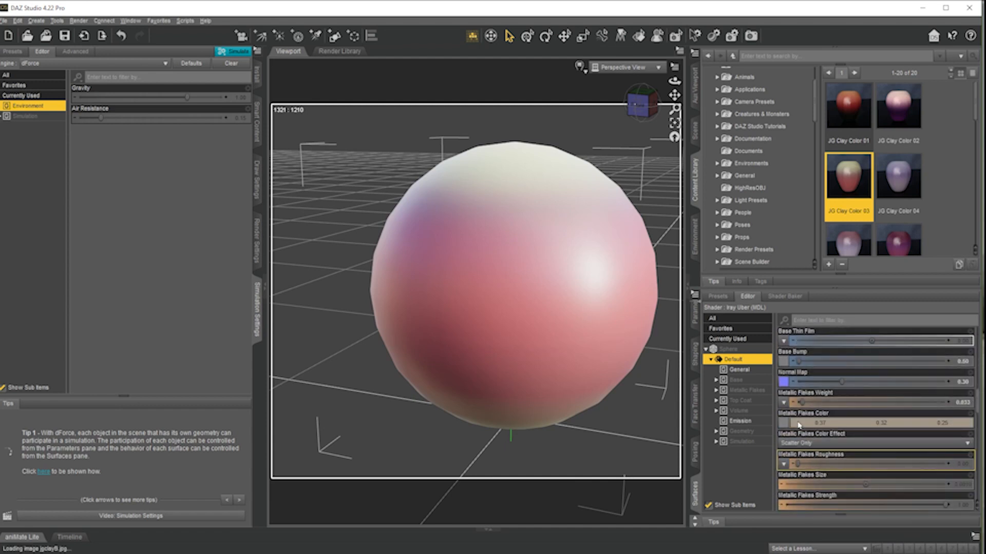
scroll(793, 402, "up", 3)
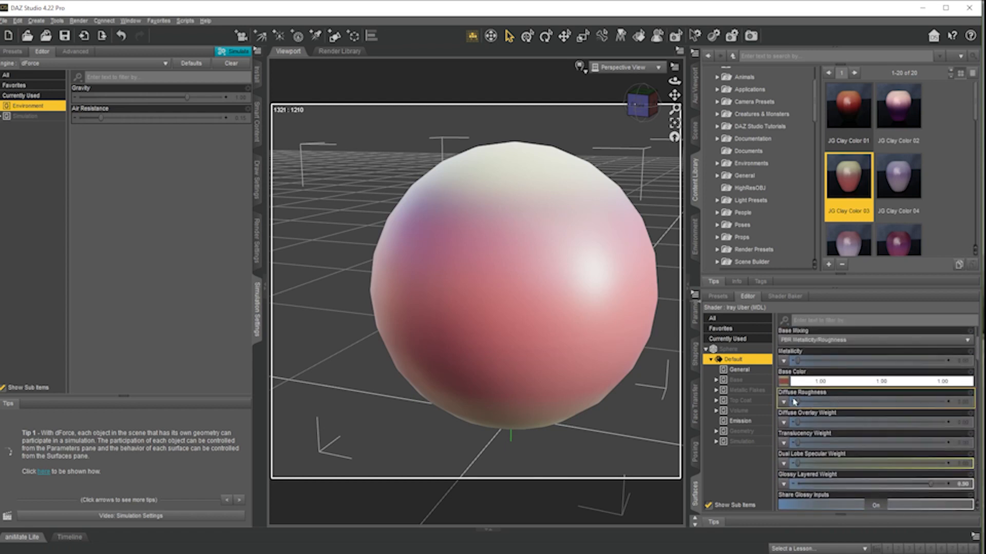
mouse_move(784, 384)
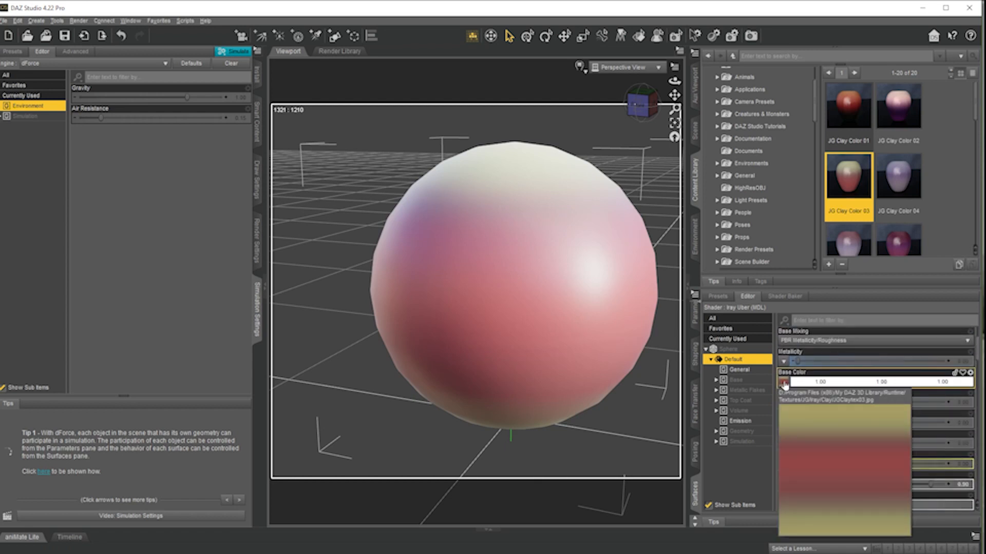
scroll(793, 390, "down", 6)
scroll(811, 403, "down", 3)
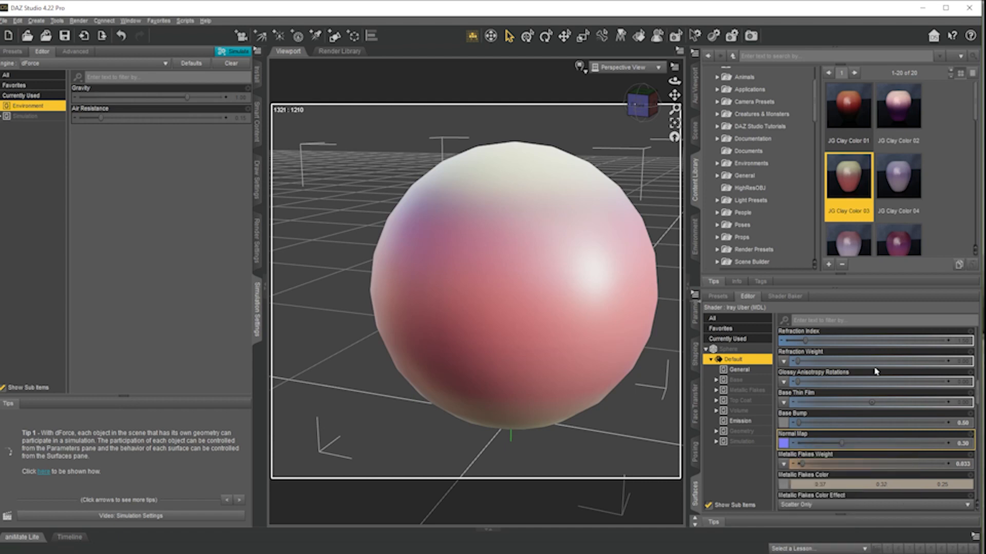
mouse_move(781, 427)
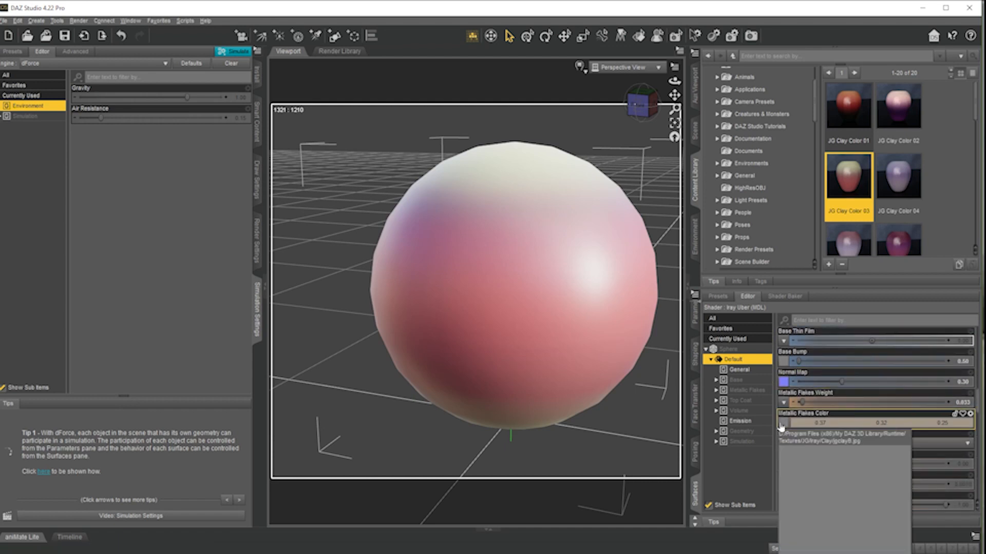
scroll(902, 399, "down", 6)
scroll(878, 411, "down", 12)
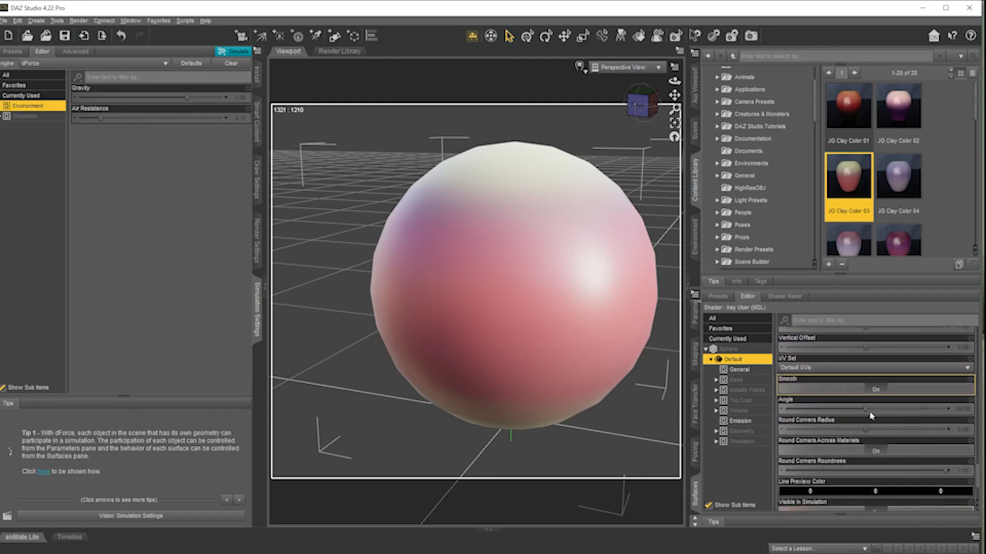
scroll(871, 415, "down", 3)
scroll(875, 434, "up", 10)
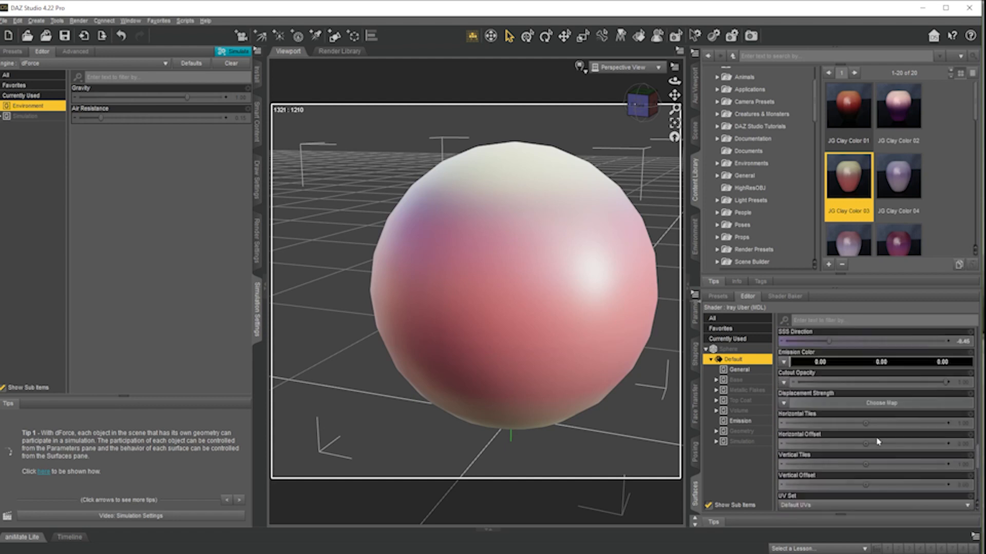
scroll(821, 446, "up", 10)
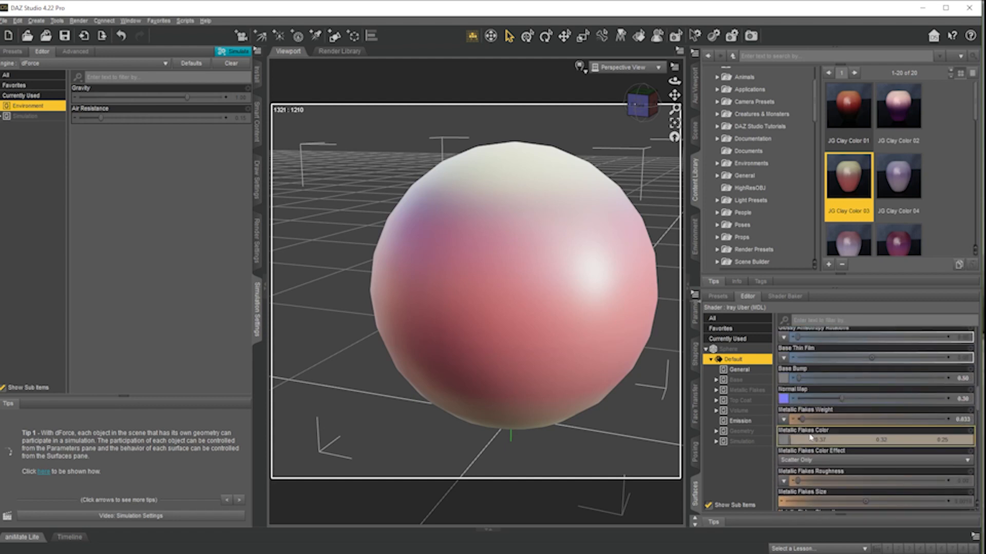
scroll(804, 439, "up", 5)
scroll(802, 447, "down", 5)
scroll(784, 446, "up", 5)
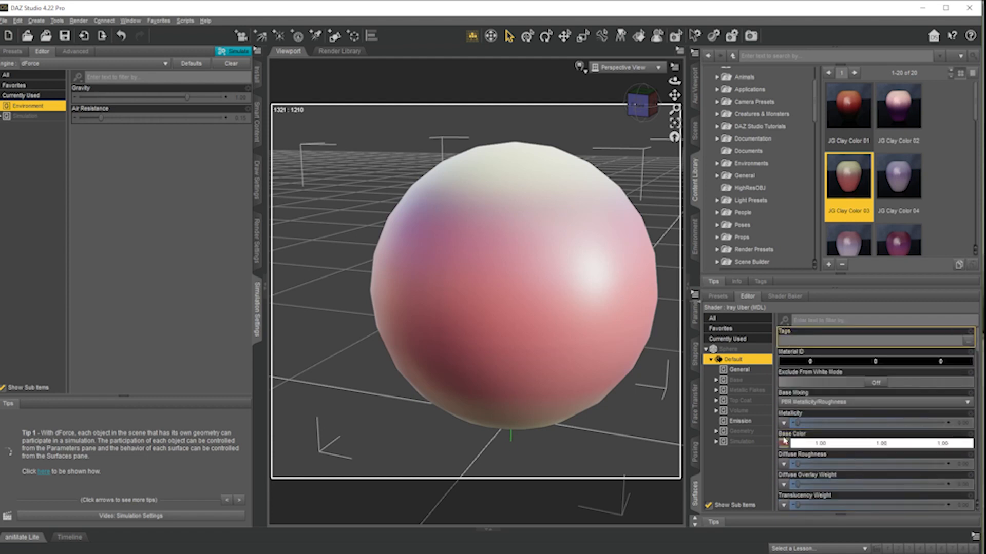
Browse for the Base Color image to view the folder holding the clay textures and its path
left_click(782, 444)
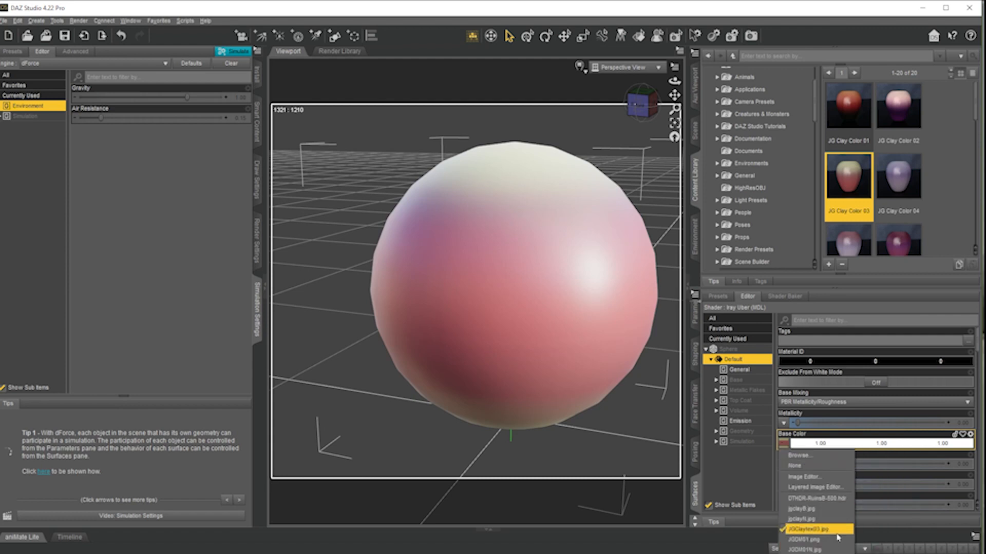
left_click(798, 456)
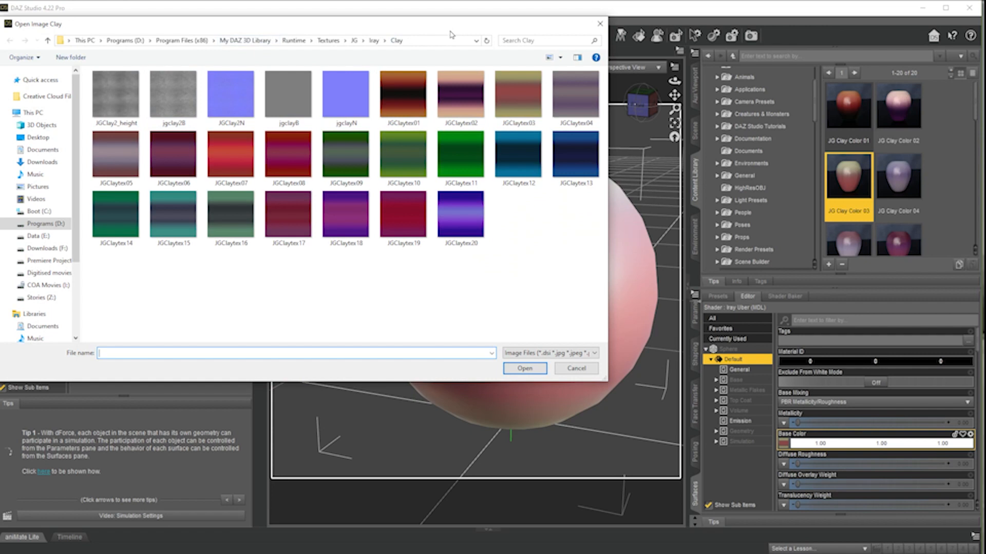
left_click(424, 41)
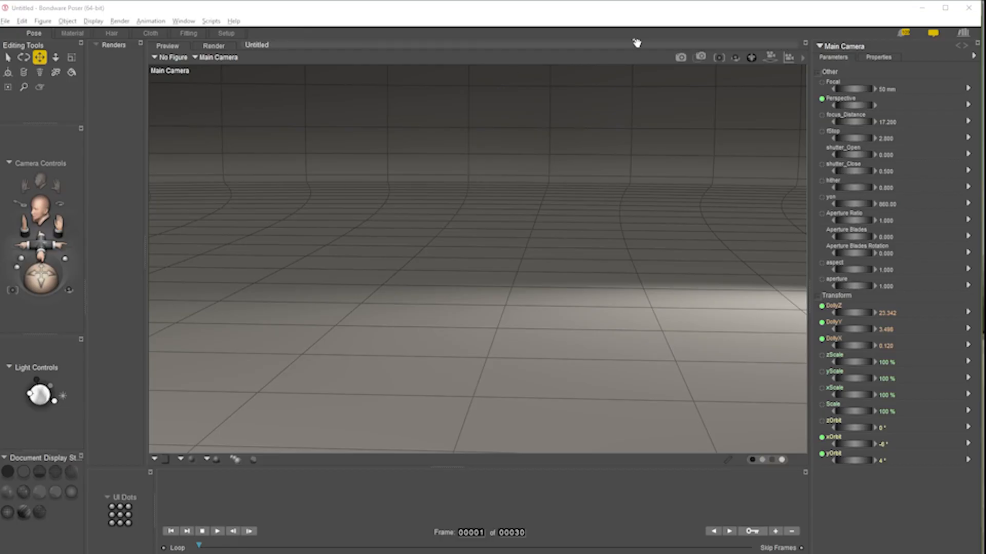
Switch to Poser, add a Ball prop from the Poser 6 Primitives library, and move the library palette aside
left_click_drag(985, 31, 388, 109)
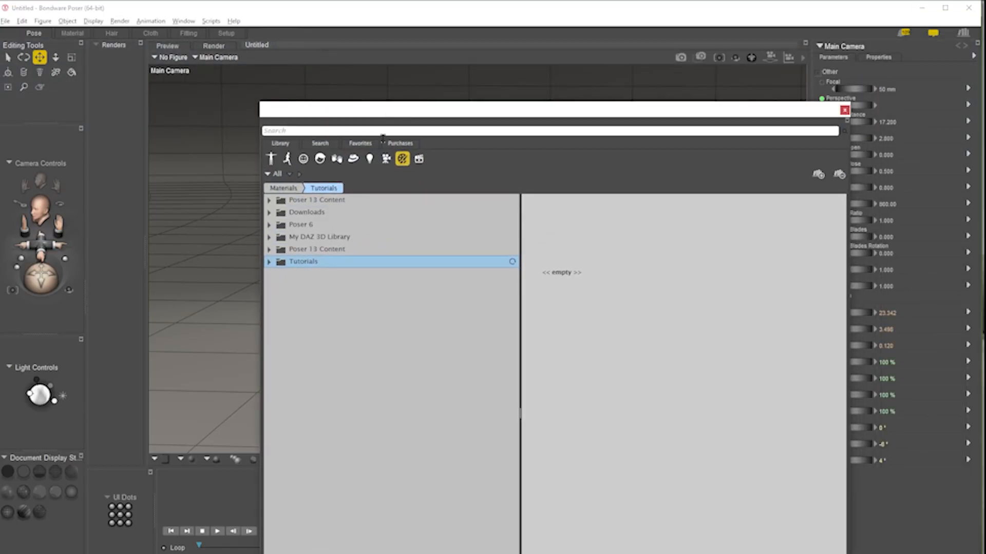
left_click(352, 160)
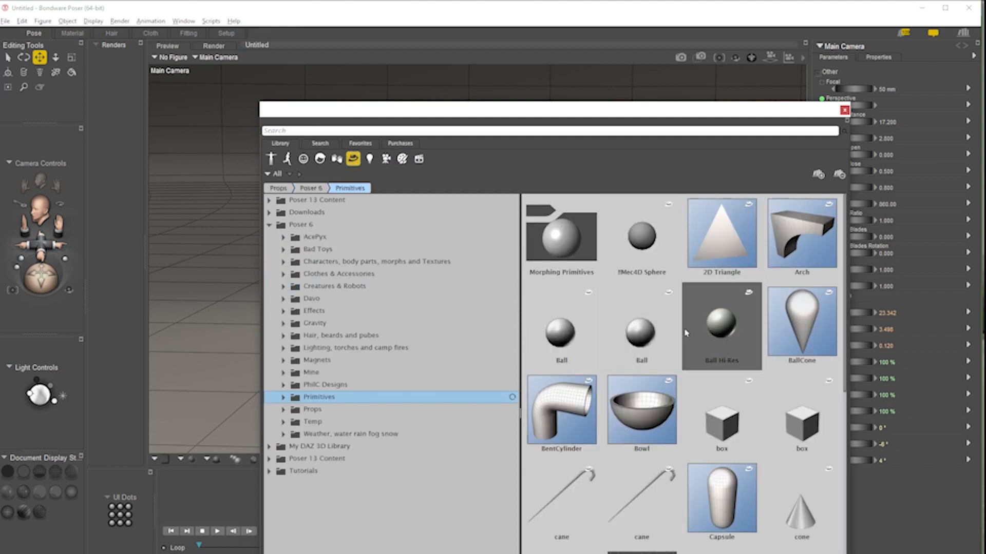
double_click(645, 341)
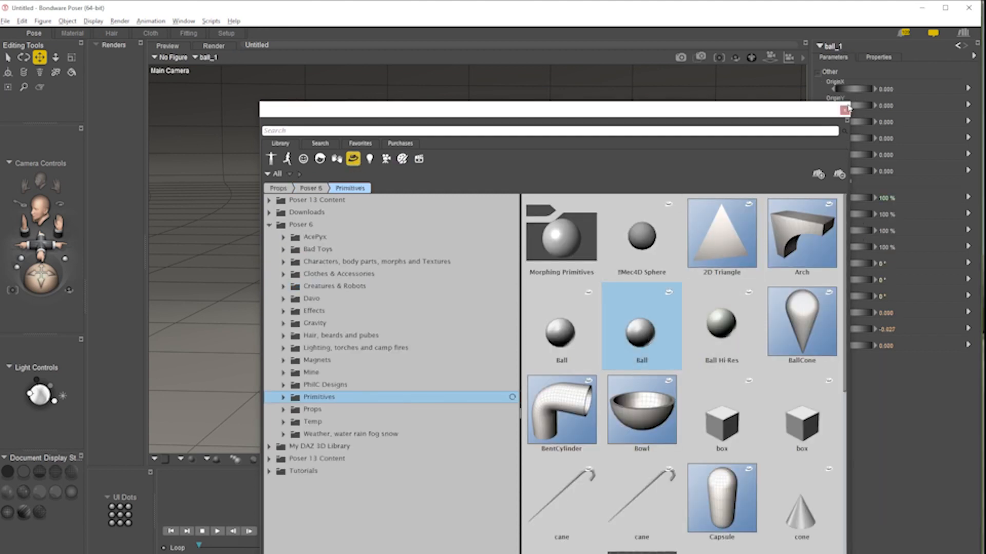
left_click_drag(735, 114, 985, 77)
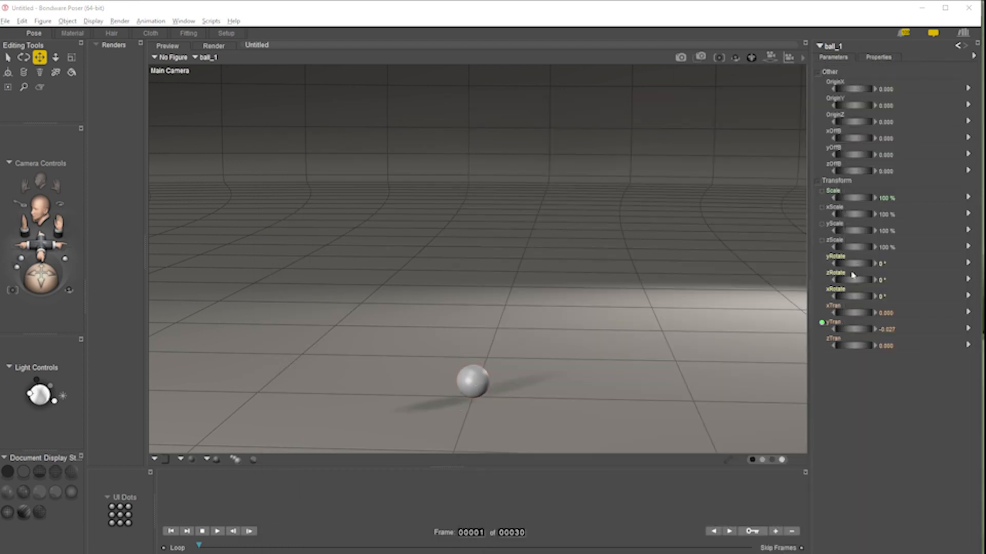
Scale the ball prop uniformly to 730 % and display the scene objects with their polygon mesh lines
left_click_drag(838, 329, 868, 329)
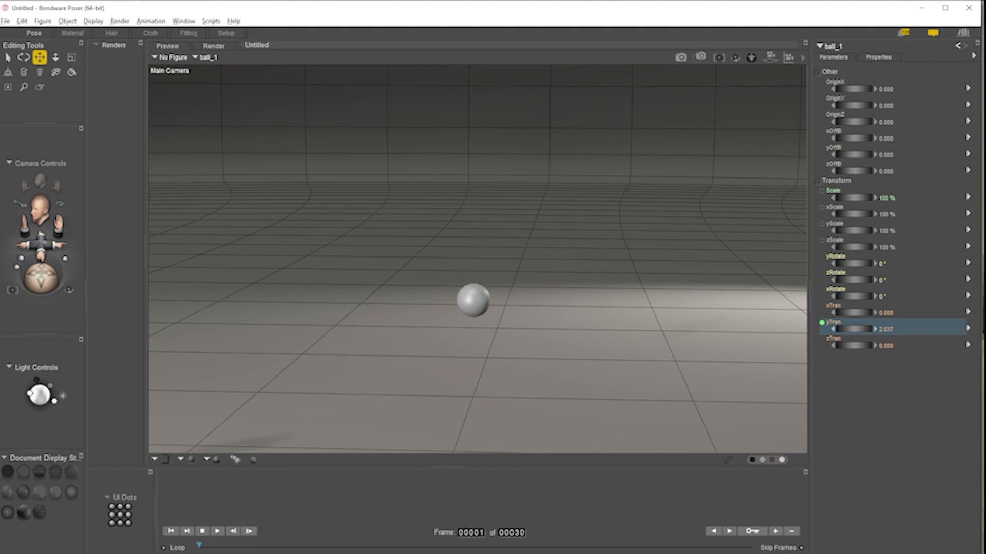
key("ctrl+z")
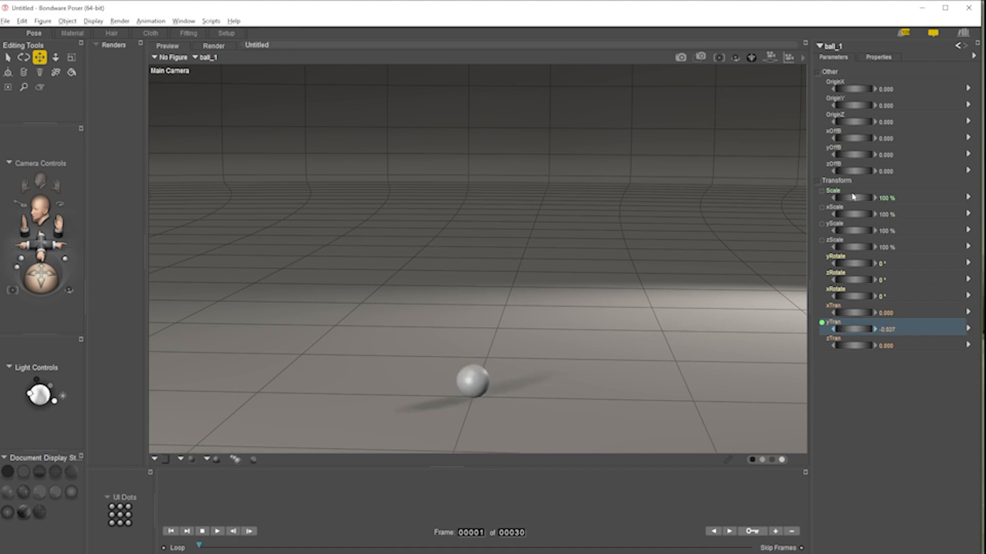
left_click_drag(852, 198, 898, 198)
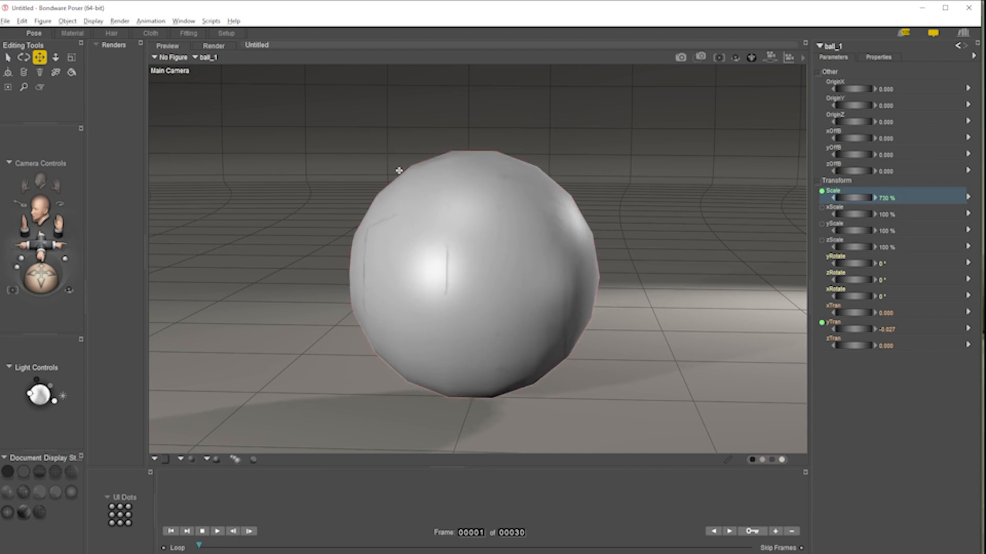
left_click(56, 473)
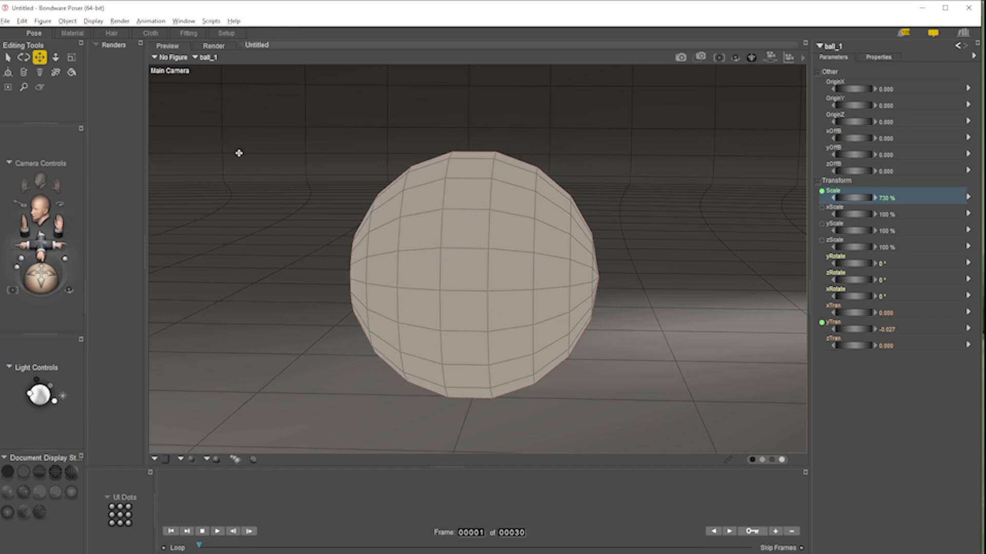
left_click(42, 21)
mouse_move(64, 35)
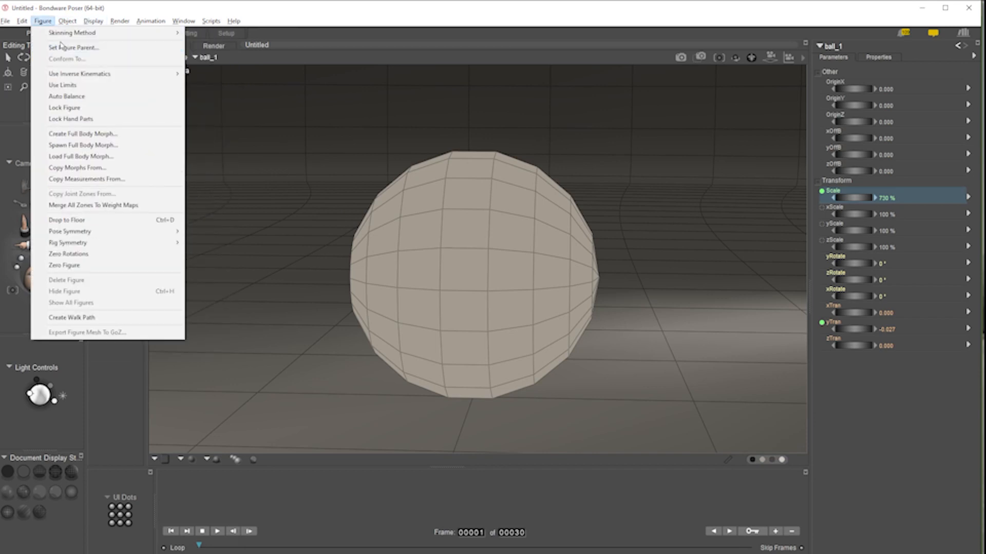
mouse_move(118, 35)
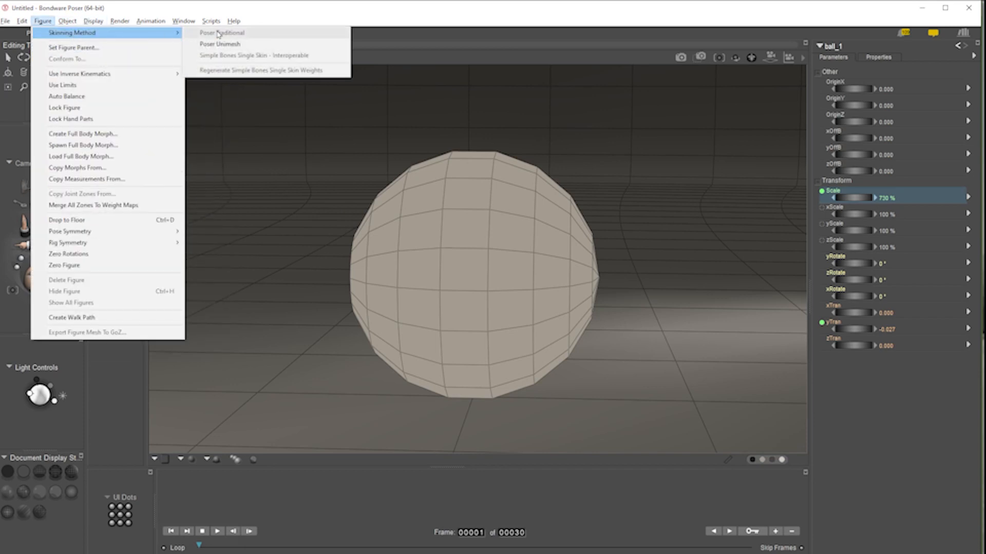
left_click(246, 49)
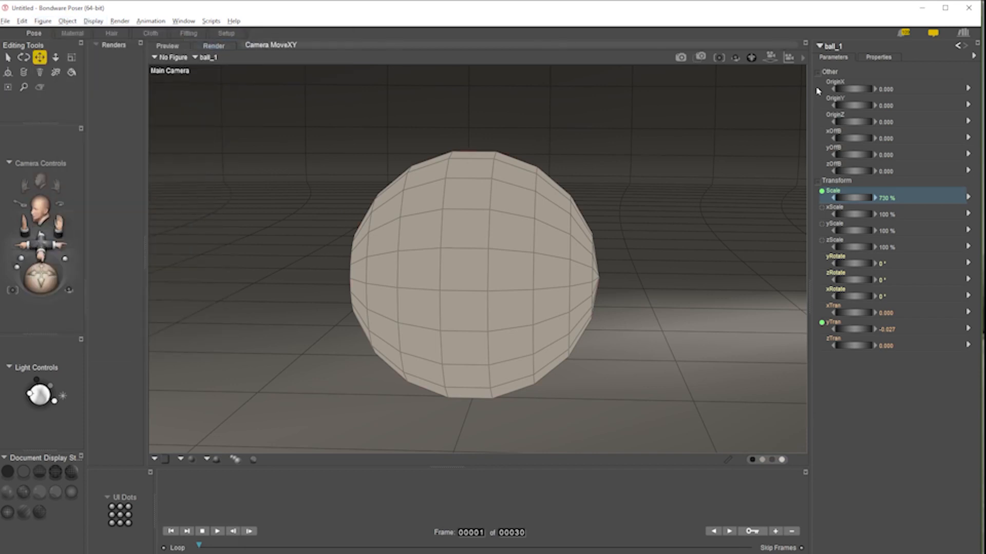
Set the ball's subdivision levels to 3 for preview and 4 for render
left_click(883, 60)
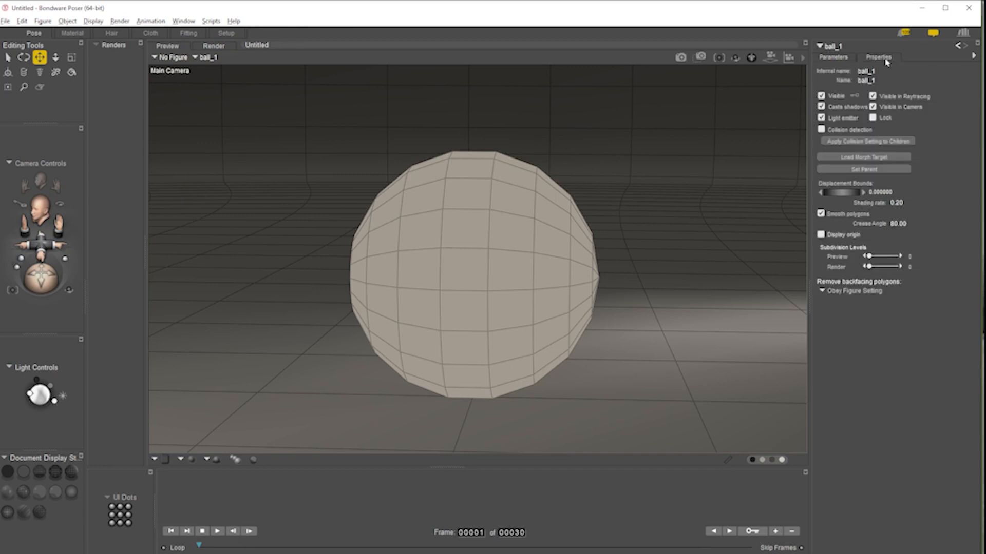
left_click(901, 257)
left_click(901, 257)
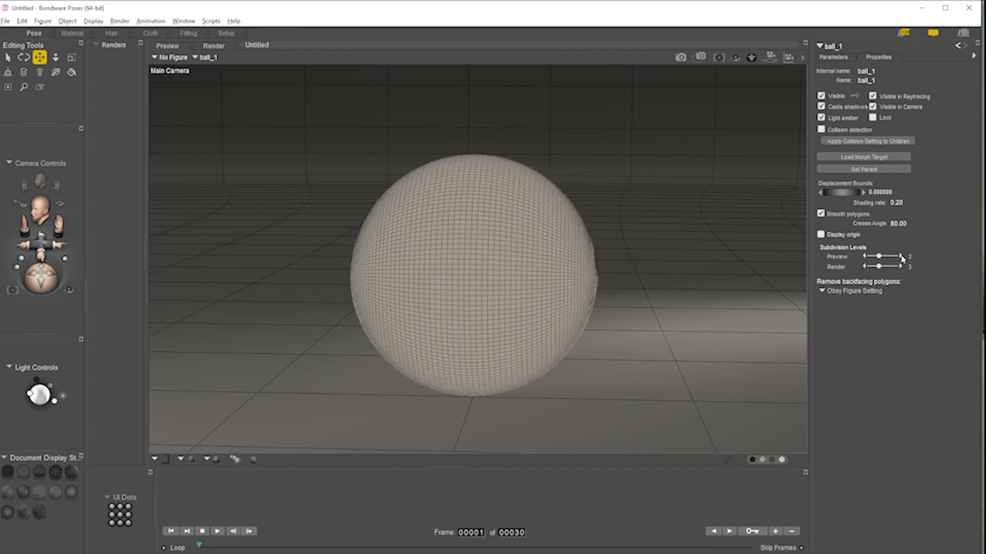
left_click(901, 257)
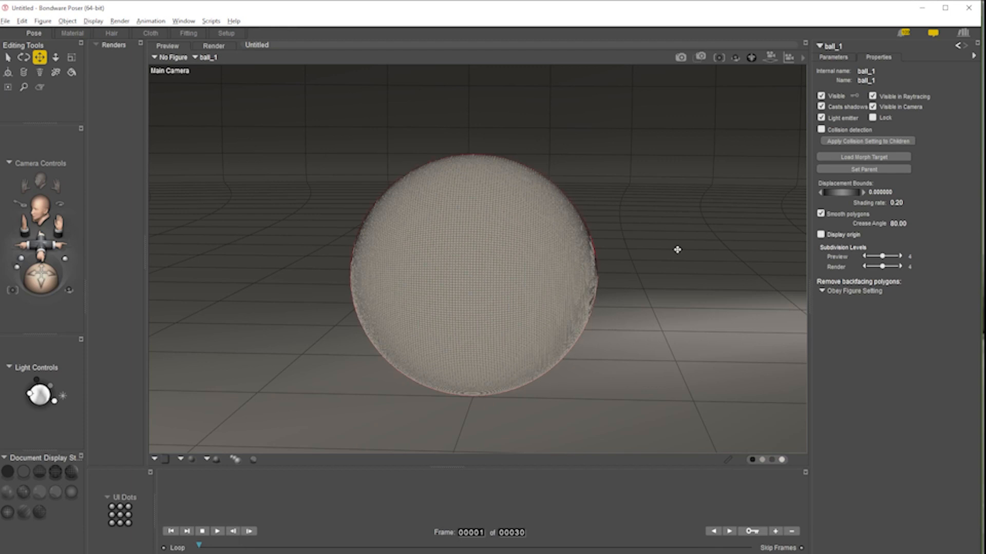
left_click(864, 256)
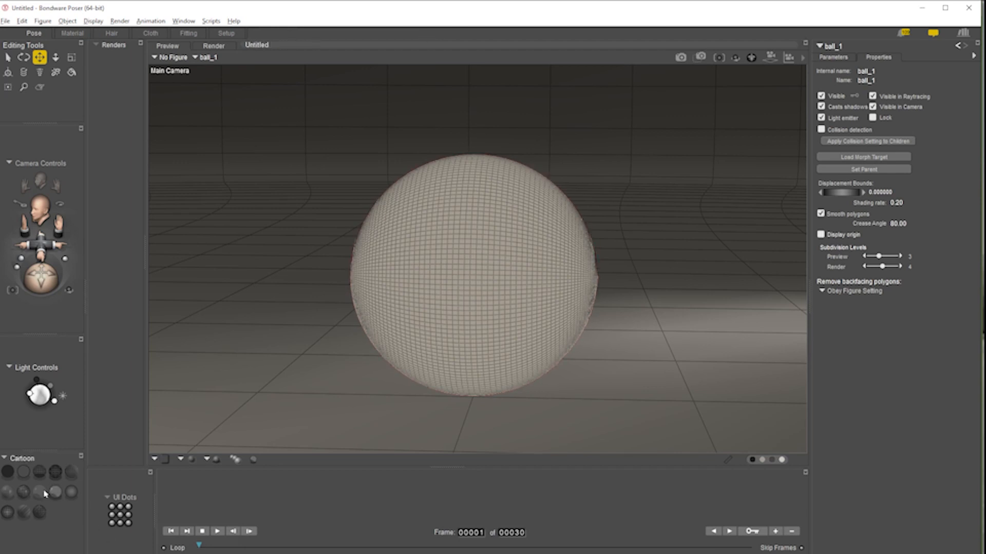
Compare the Texture Shaded and Hidden Line display styles on the ball, ending with Texture Shaded
left_click(24, 514)
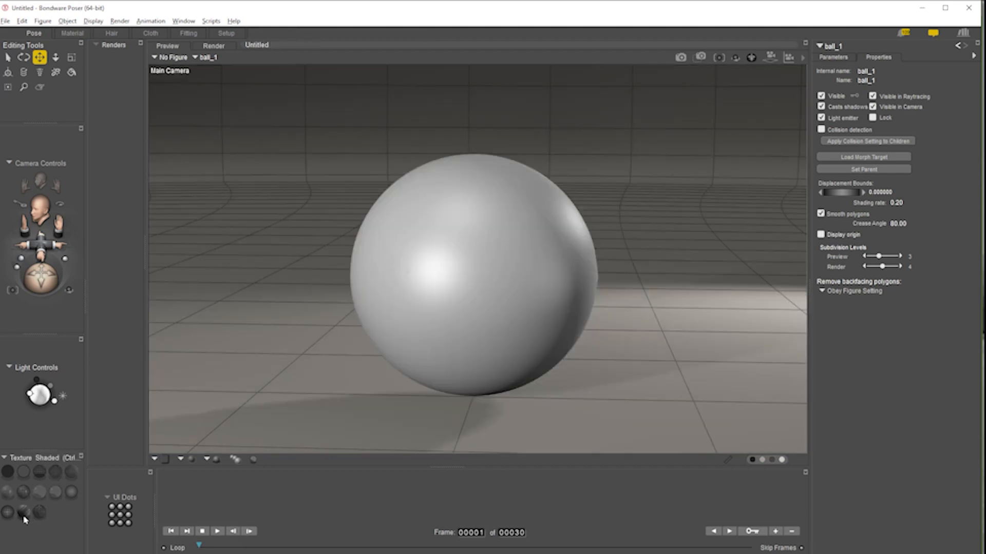
left_click(21, 474)
left_click(55, 472)
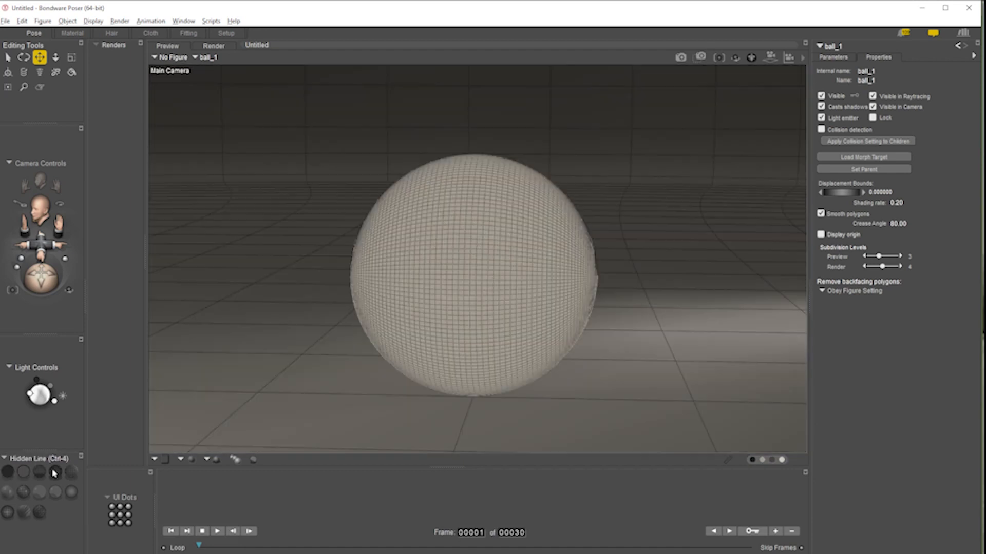
left_click(24, 512)
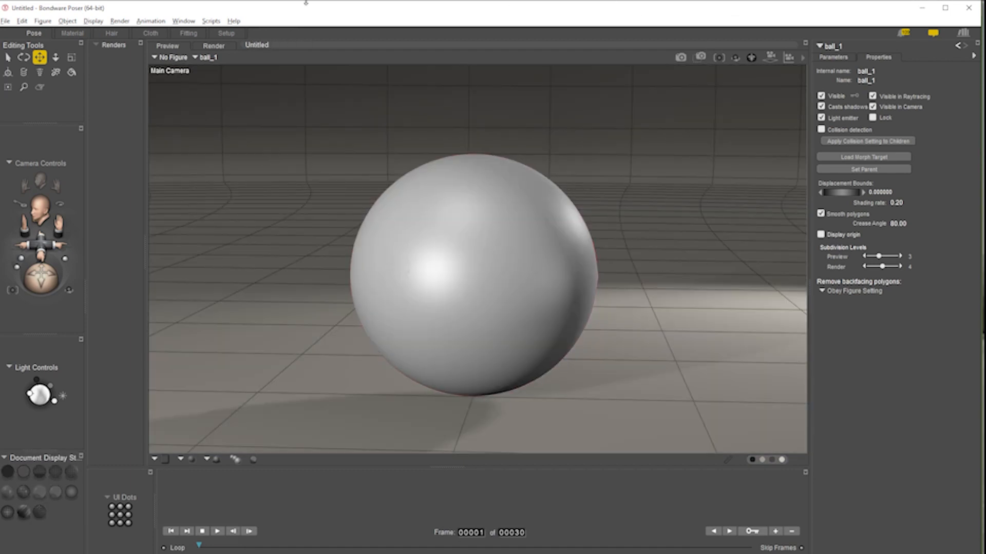
Open the Material room for the ball and add a PhysicalSurface root node beside the PoserSurface node
left_click(72, 33)
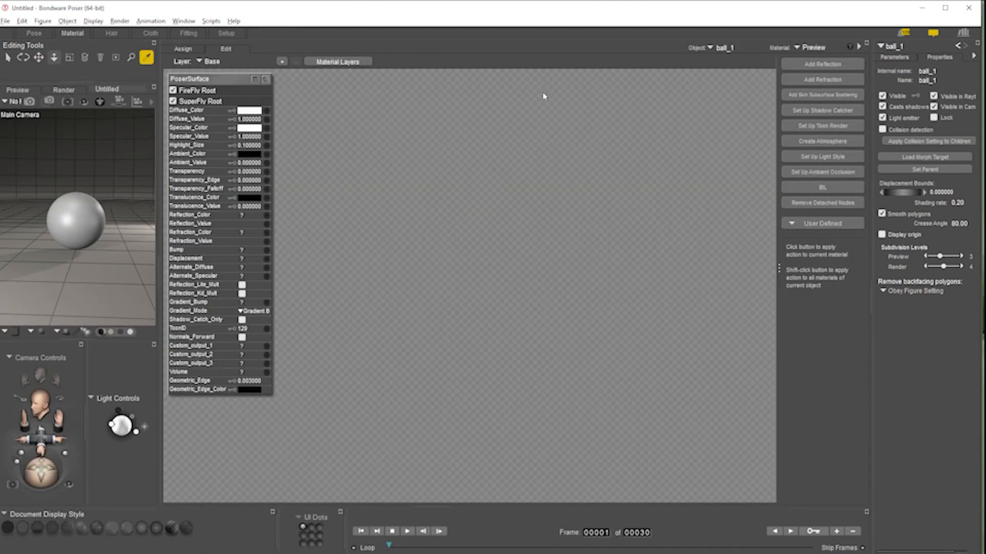
left_click(215, 81)
right_click(354, 101)
mouse_move(395, 104)
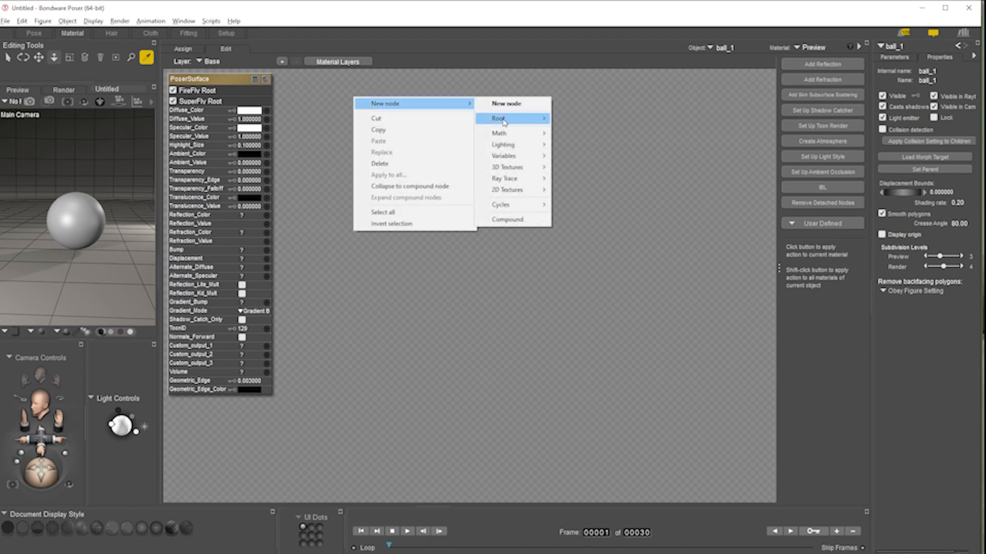
mouse_move(506, 118)
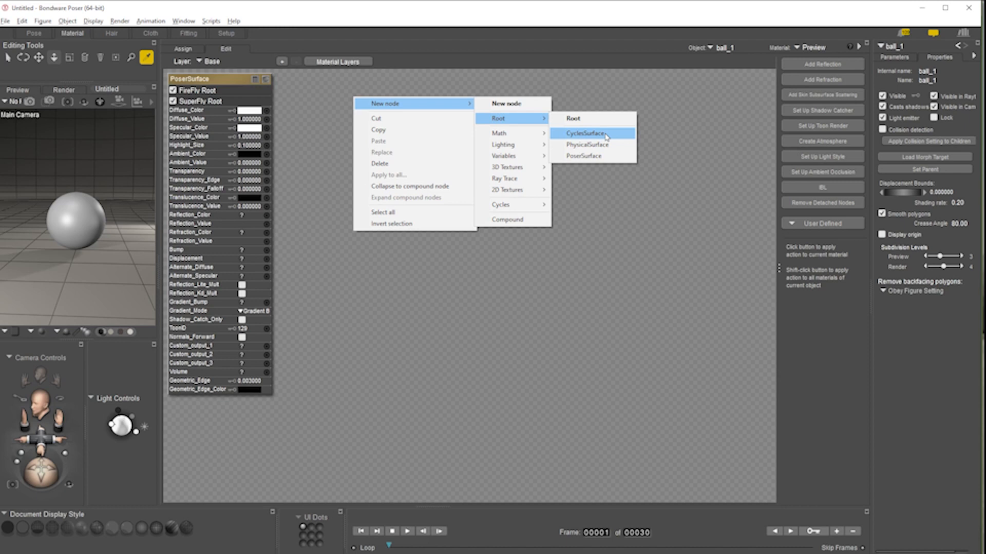
left_click(598, 147)
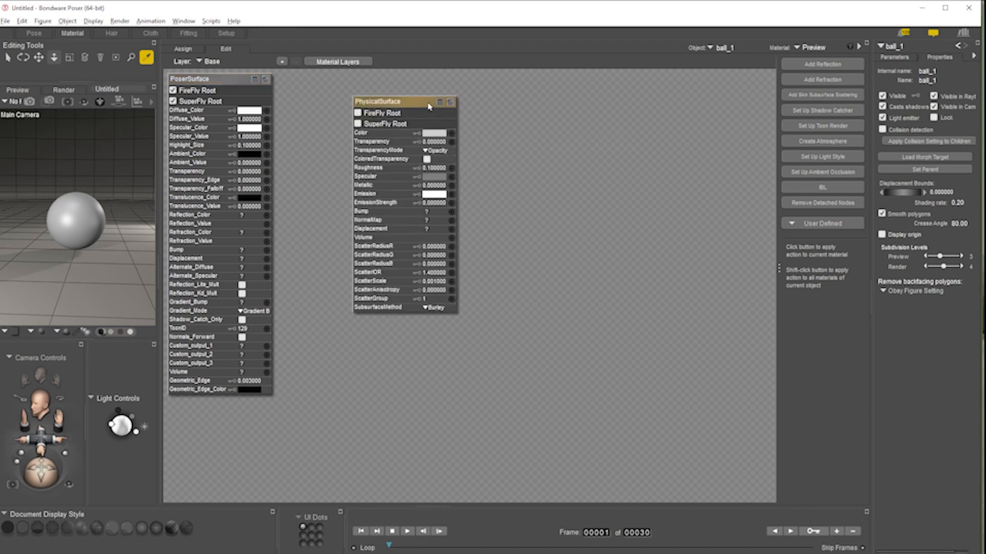
mouse_move(410, 97)
left_mouse_down()
mouse_move(459, 121)
mouse_move(512, 119)
mouse_move(430, 116)
mouse_move(406, 87)
left_mouse_up()
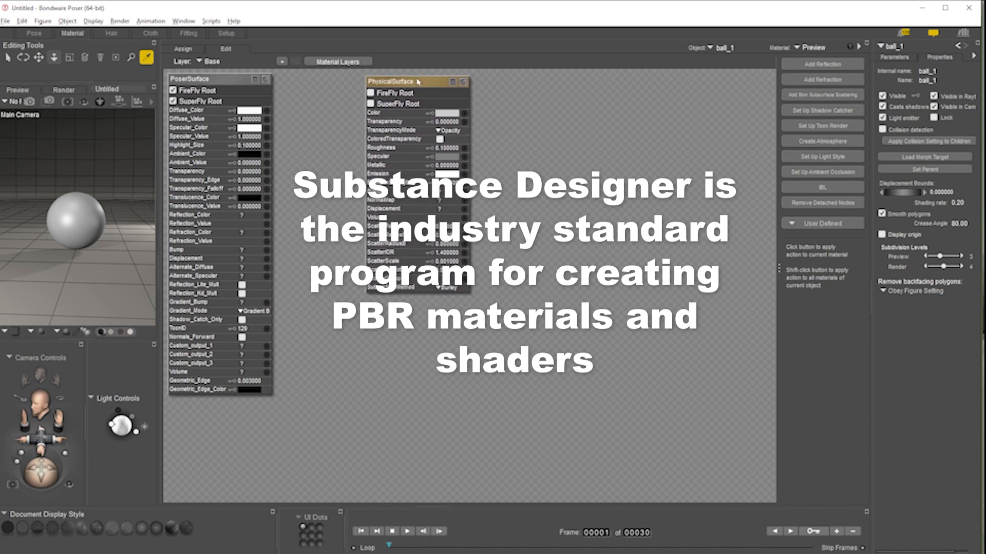
Make the PhysicalSurface node the SuperFly root, keeping PoserSurface as the FireFly root
left_click(370, 105)
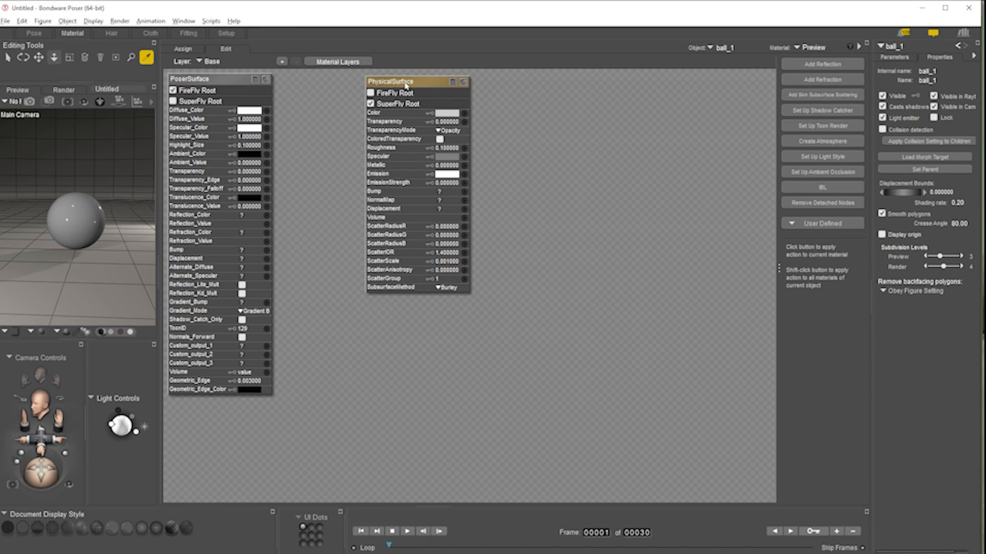
left_click(229, 82)
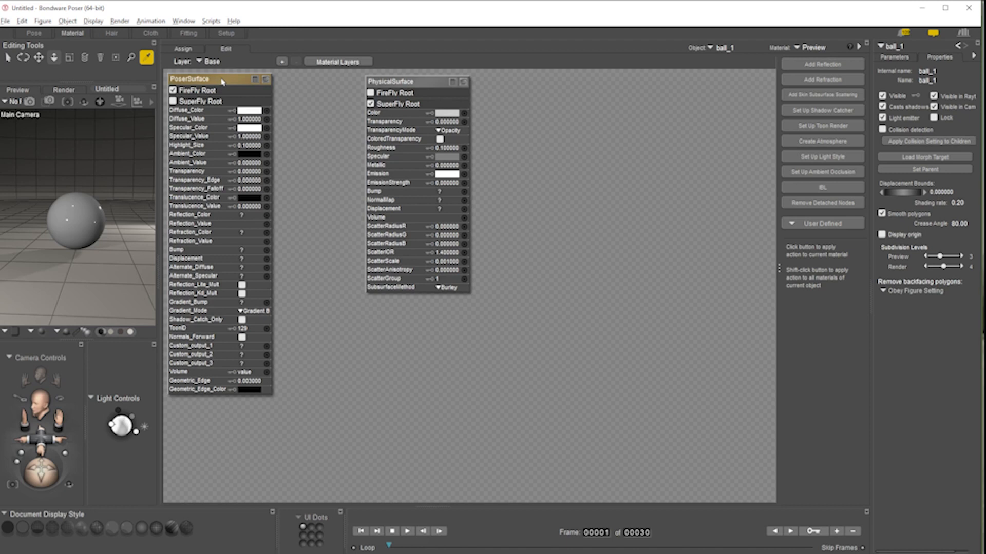
left_click(415, 83)
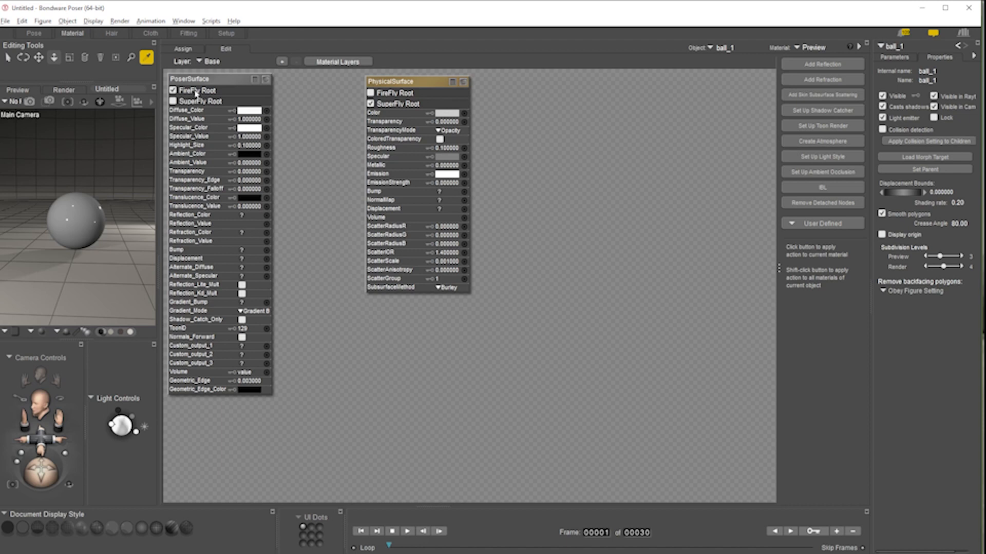
Add two Image_Map nodes from the 2D Textures category, one below the other, beside the PhysicalSurface node
right_click(595, 89)
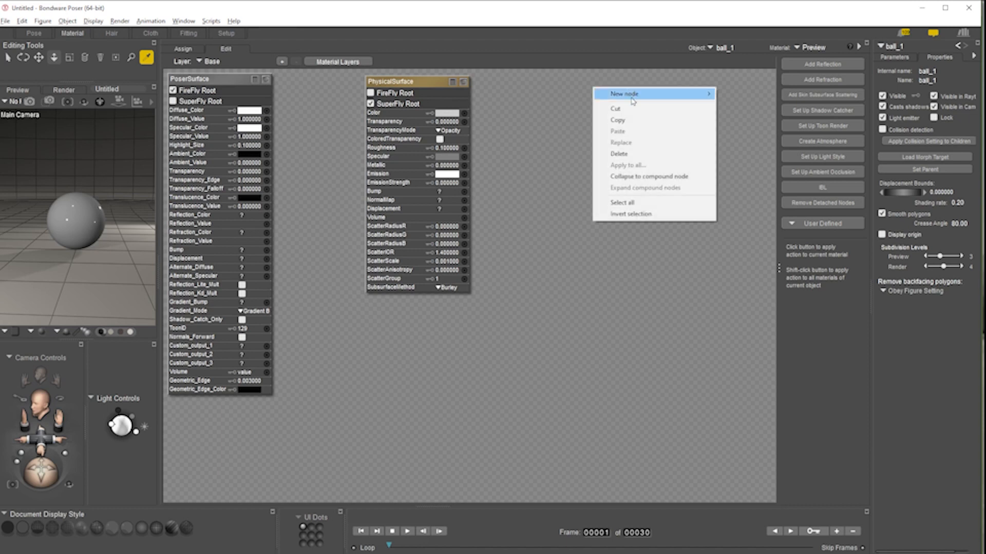
mouse_move(633, 101)
mouse_move(751, 183)
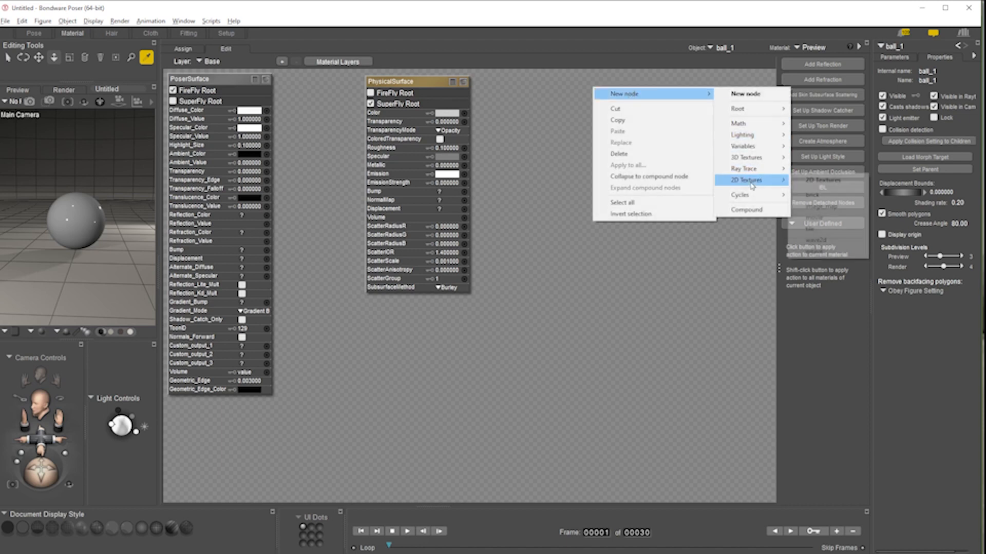
left_click(821, 207)
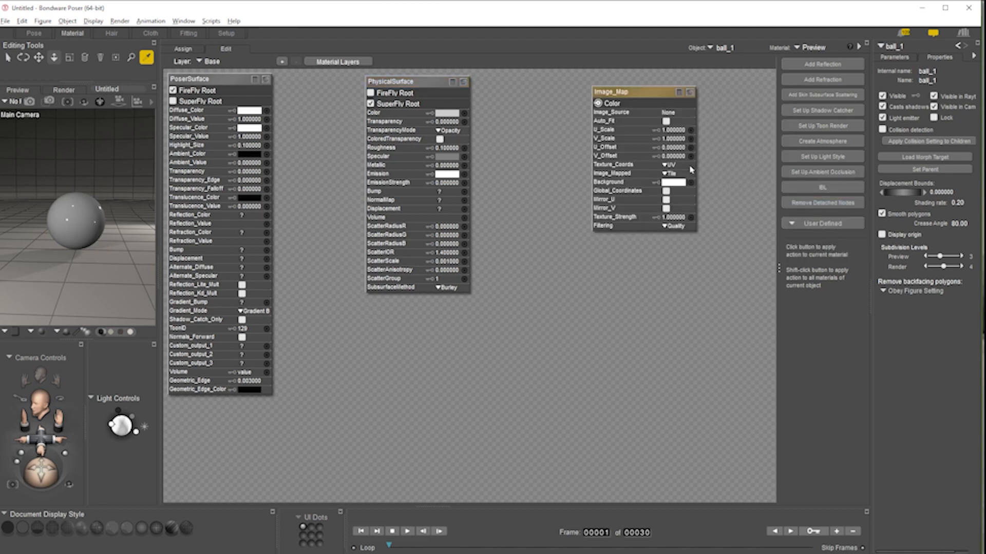
right_click(620, 302)
mouse_move(641, 315)
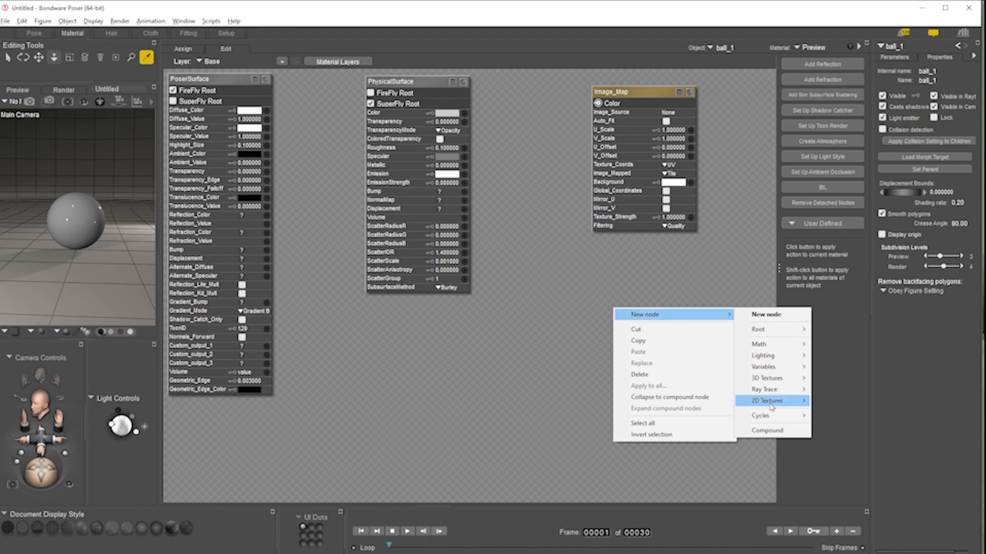
mouse_move(767, 401)
left_click(849, 432)
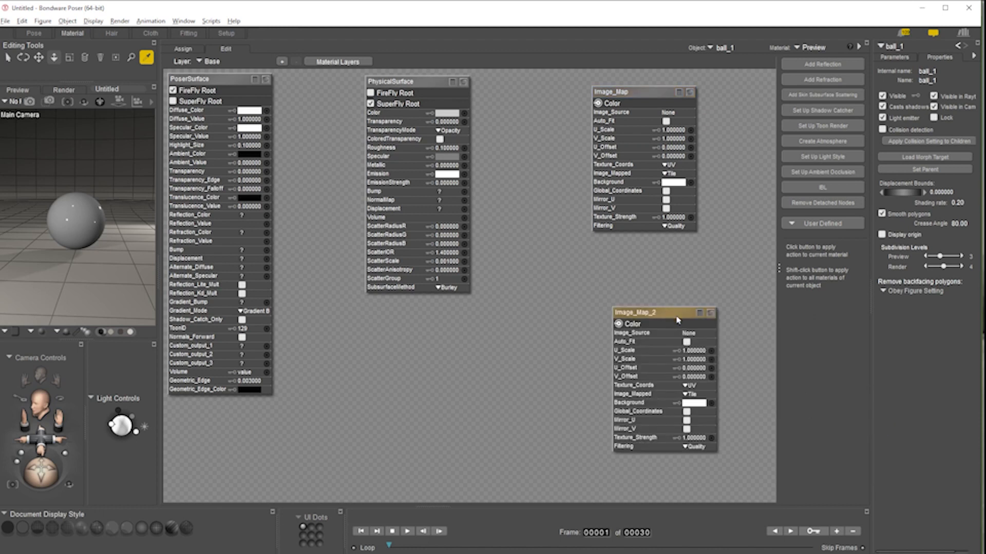
Paste a third Image_Map node, place it beside the second, and move PhysicalSurface closer to PoserSurface
key("ctrl+v")
left_click_drag(671, 323, 521, 330)
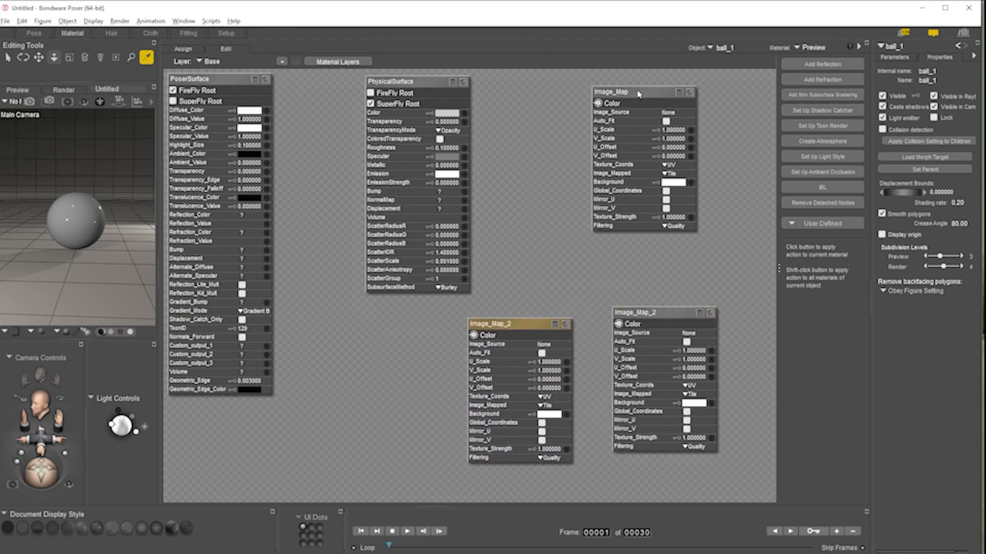
left_click_drag(422, 84, 347, 83)
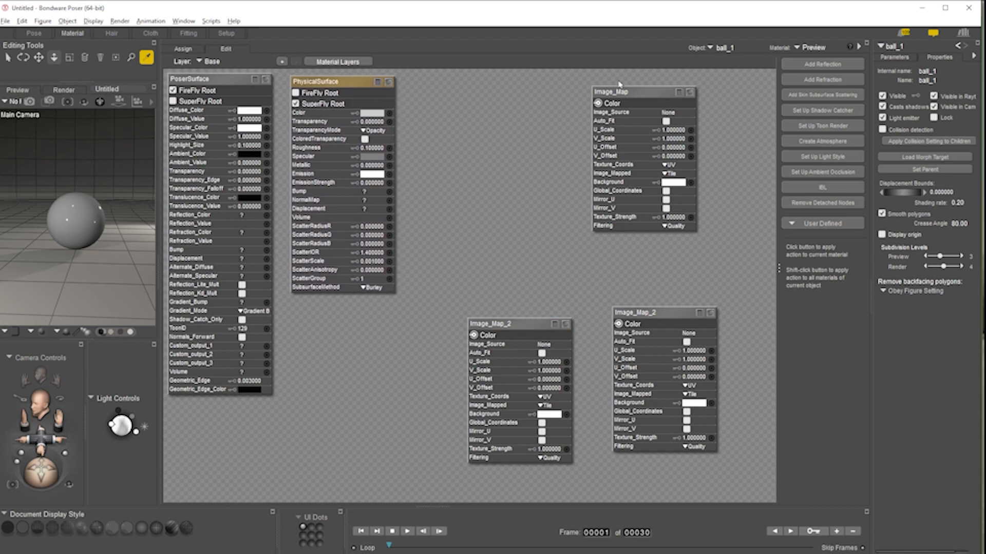
Browse for the first Image_Map's image source and go to the DAZ library folder Runtime\Textures\JG\Iray\Clay
left_click(670, 113)
left_click(679, 114)
left_click(828, 85)
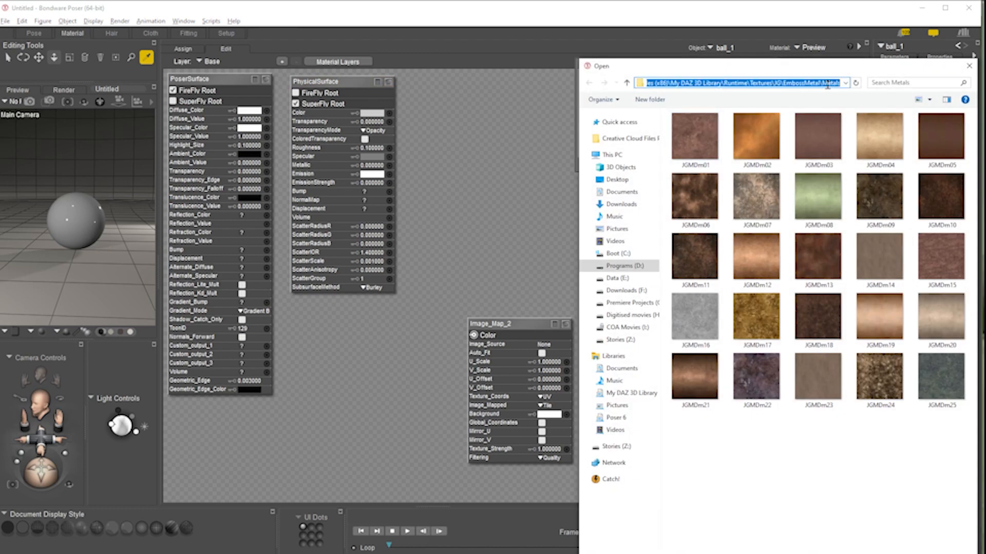
key("ctrl+v")
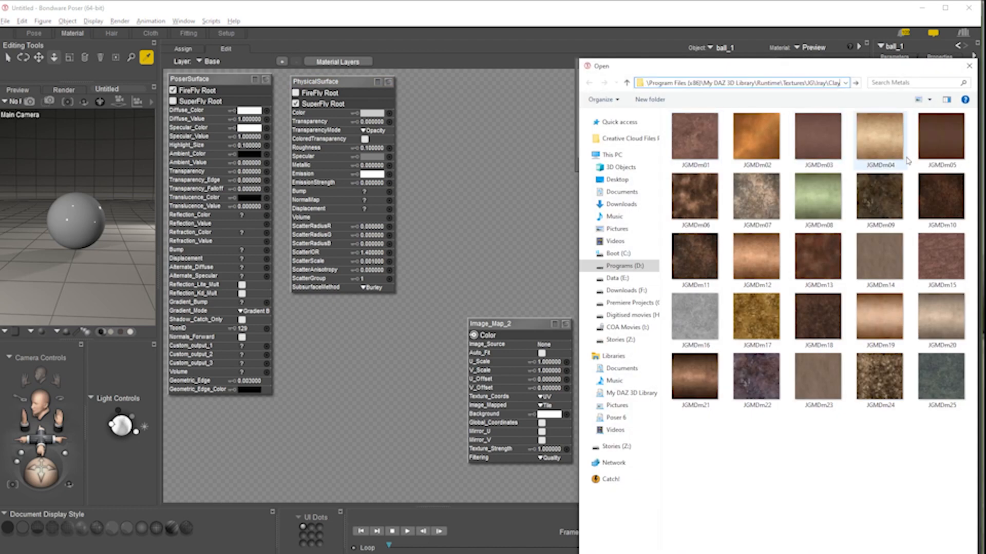
key("Return")
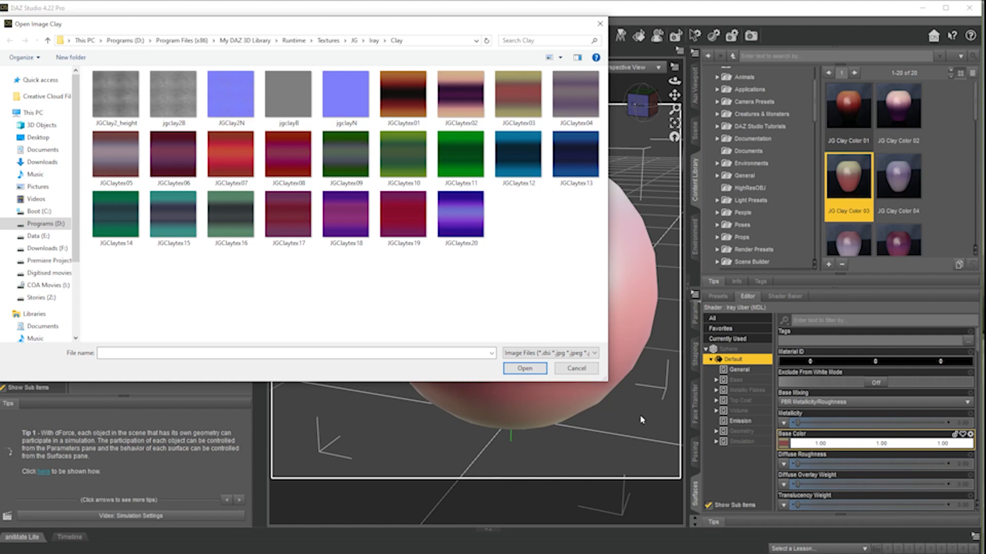
Check the Base Color map in DAZ Studio, then load JGClaytex03.jpg into the first Image_Map in Poser
left_click(583, 373)
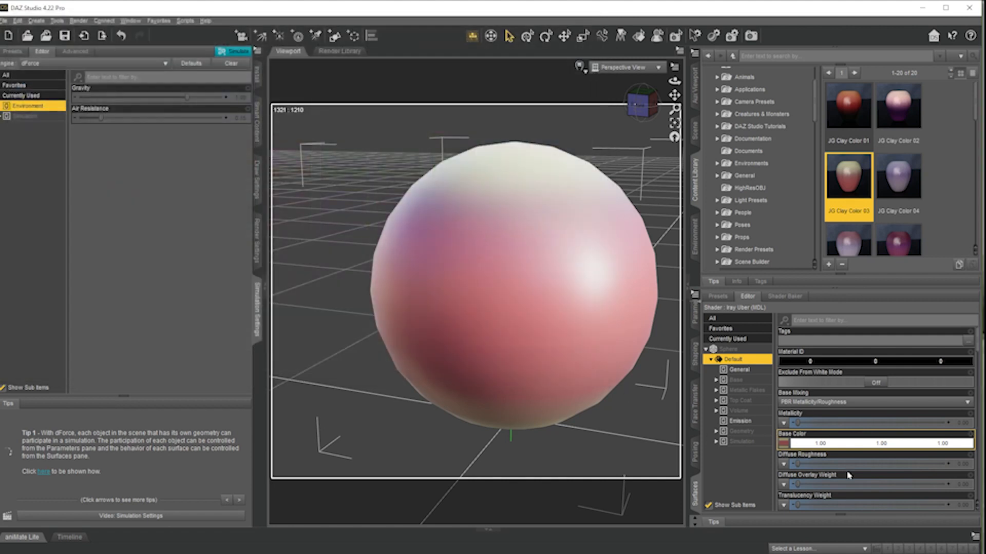
mouse_move(784, 444)
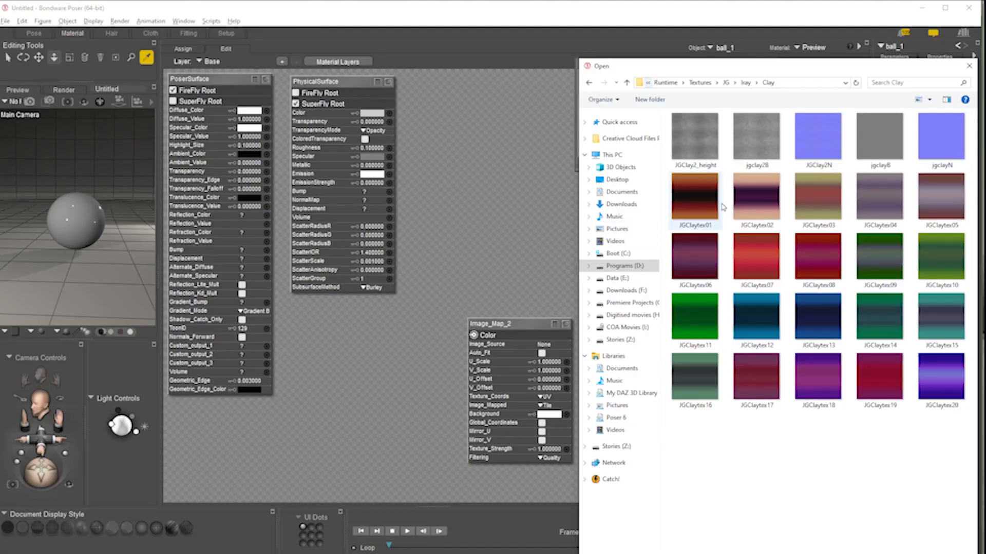
double_click(818, 194)
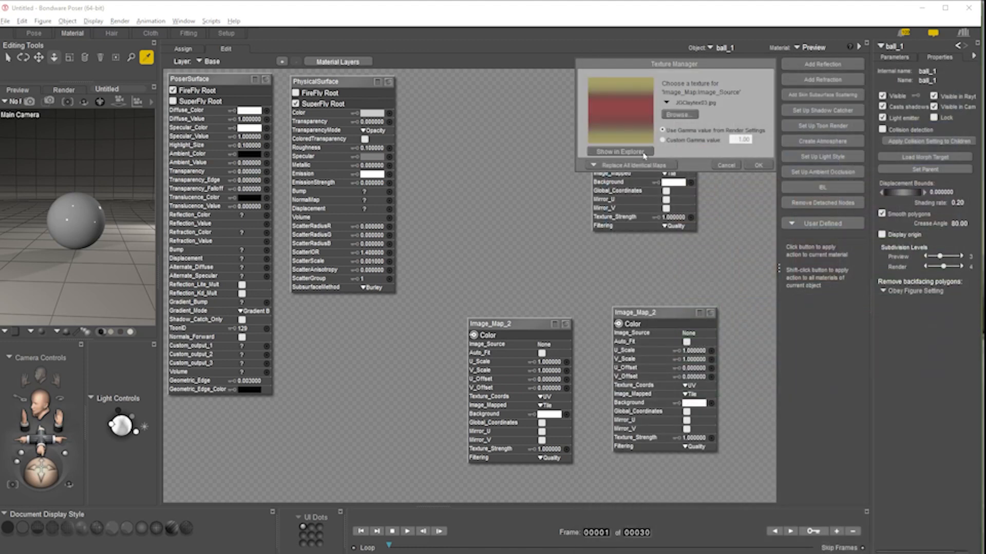
left_click(754, 169)
Connect the first Image_Map to PhysicalSurface Color and PoserSurface Diffuse_Color, and move PhysicalSurface away from PoserSurface
left_click_drag(598, 104, 390, 112)
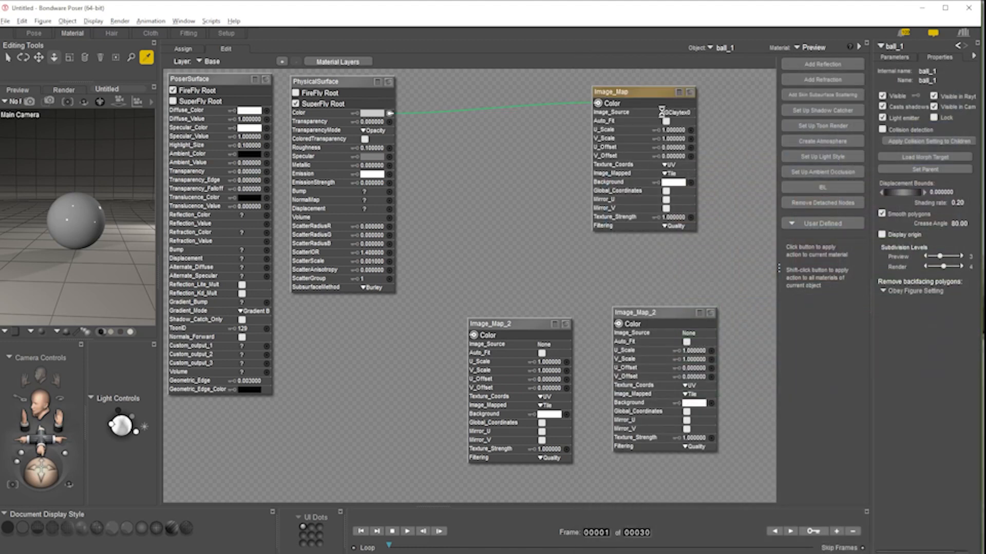
left_click_drag(598, 104, 267, 111)
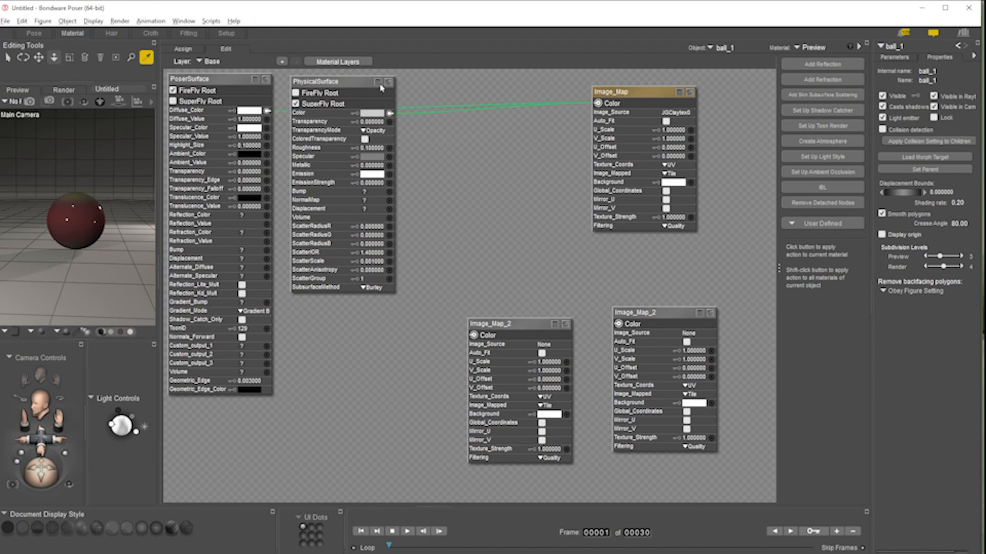
left_click_drag(341, 79, 377, 84)
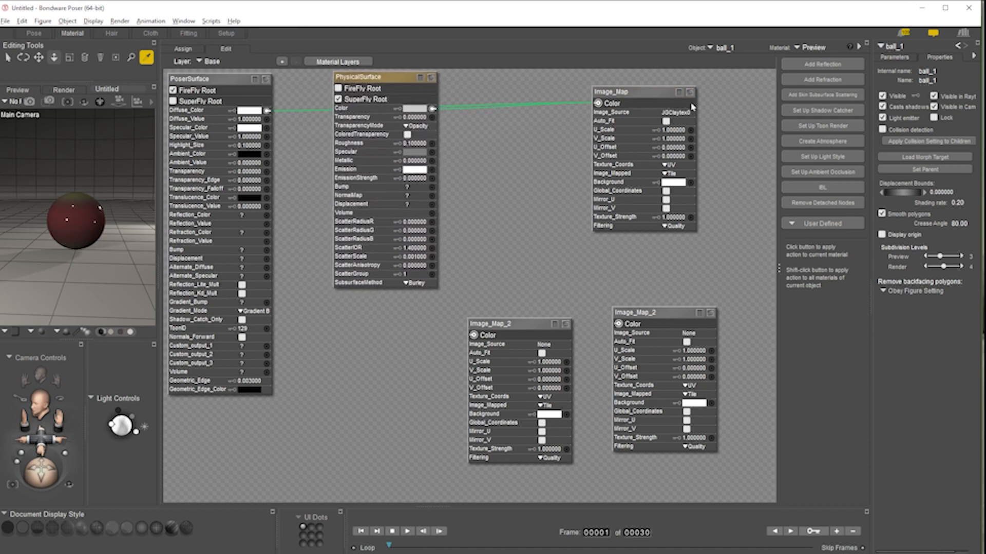
Move one unused Image_Map_2 under the first Image_Map, check the shader's Normal Map in DAZ Studio, and load jgclayN.jpg into that node in Poser
left_click_drag(661, 314, 665, 274)
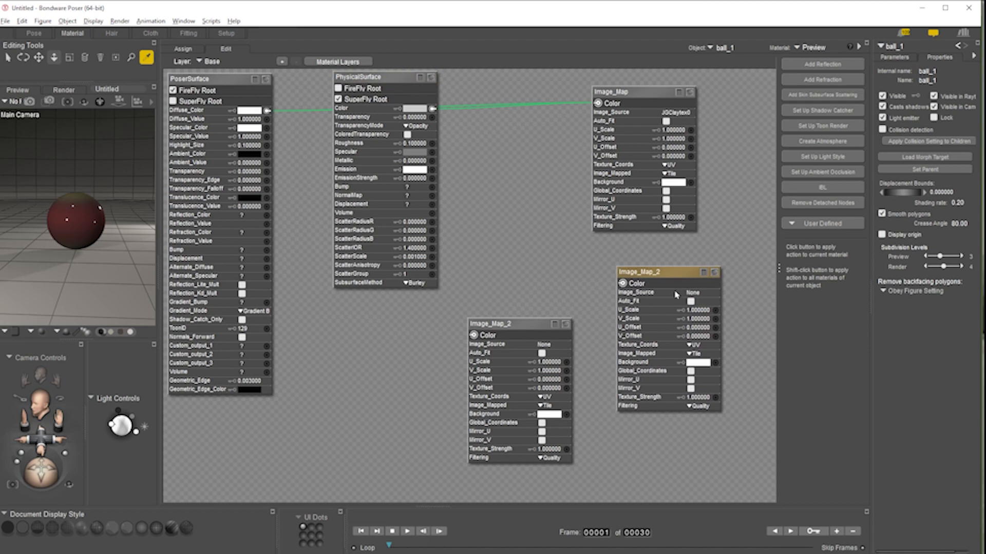
left_click(694, 294)
left_click(704, 295)
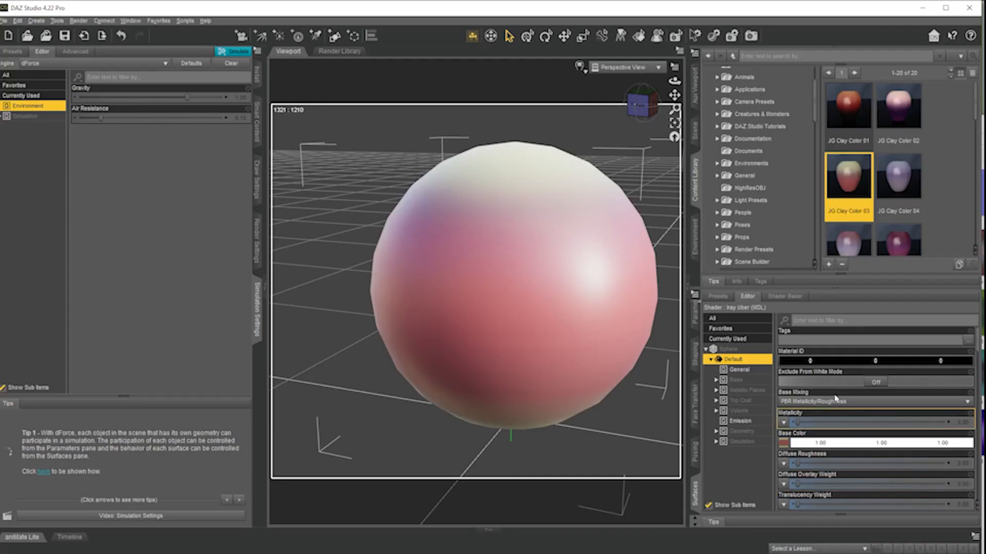
scroll(816, 433, "down", 5)
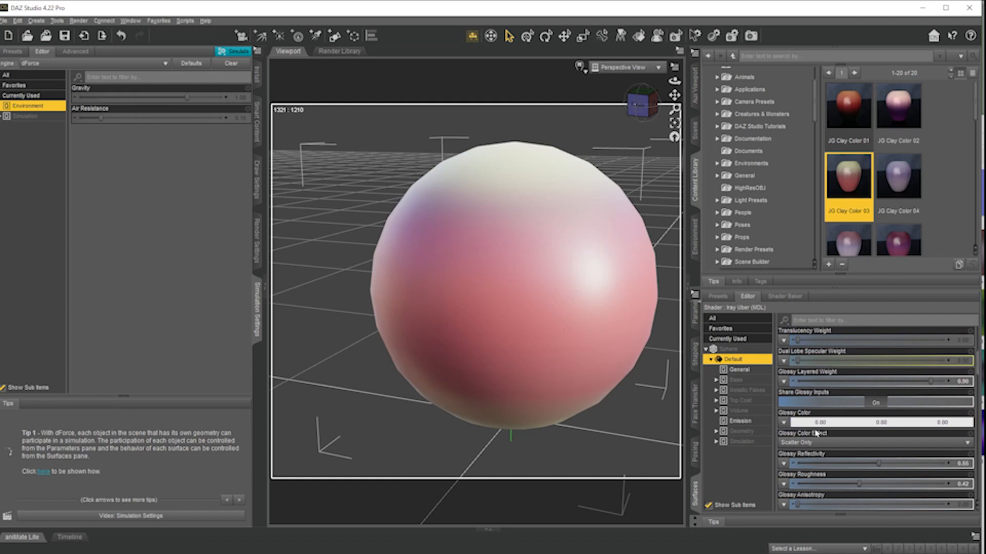
scroll(816, 433, "down", 5)
mouse_move(786, 445)
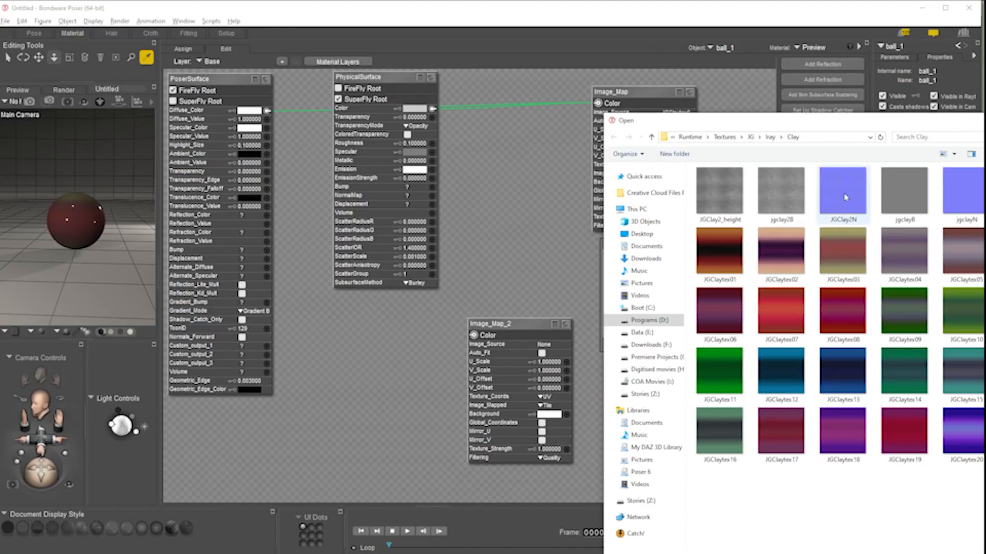
double_click(965, 191)
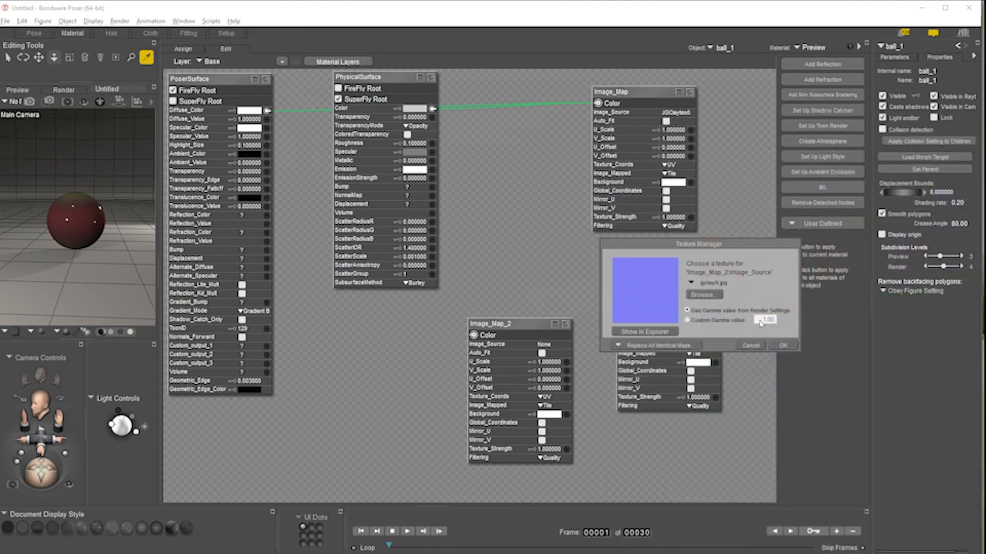
left_click(783, 345)
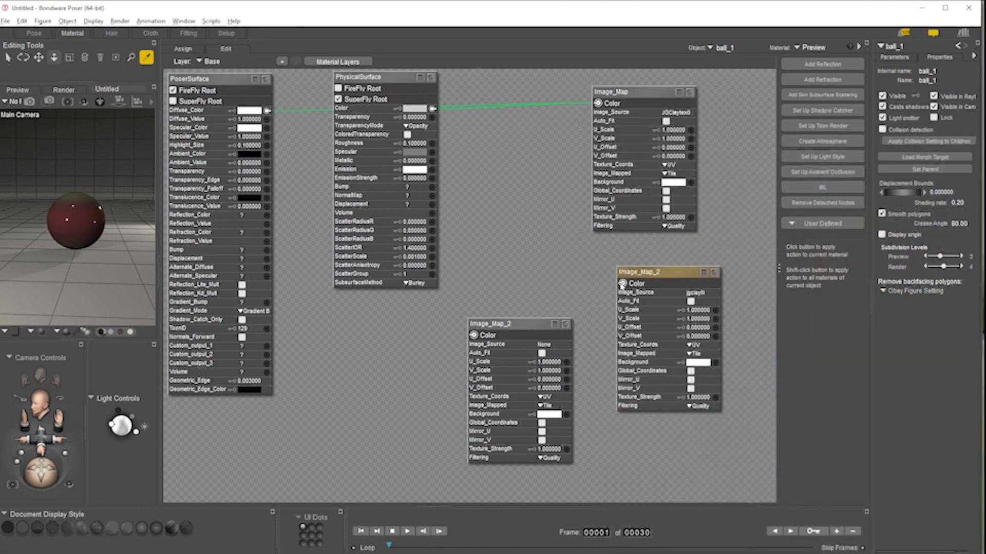
Rearrange both Image_Map_2 nodes, then connect the jgclayN one to PoserSurface Gradient_Bump and show its texture preview
left_click_drag(657, 275, 634, 270)
left_click_drag(510, 330, 418, 331)
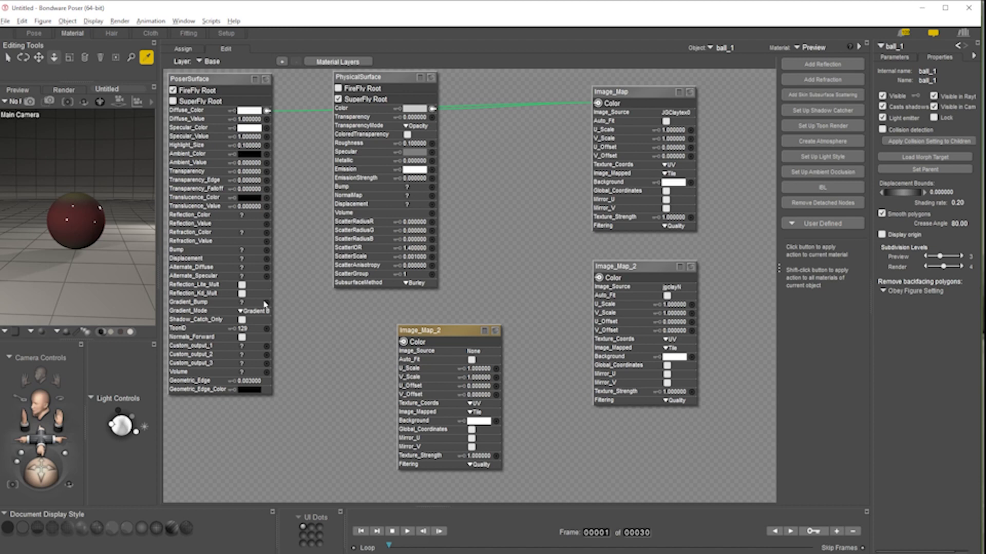
left_click_drag(599, 279, 268, 304)
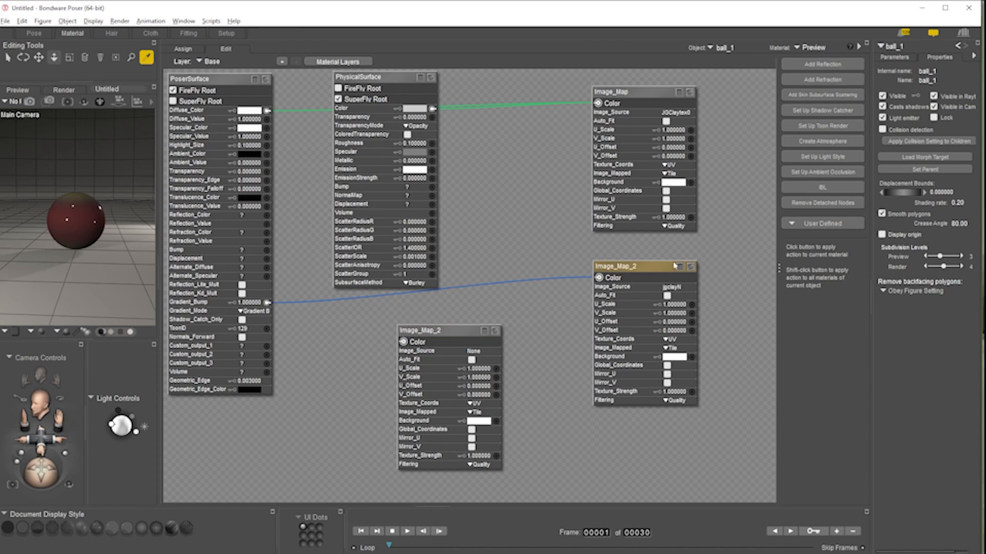
left_click(692, 267)
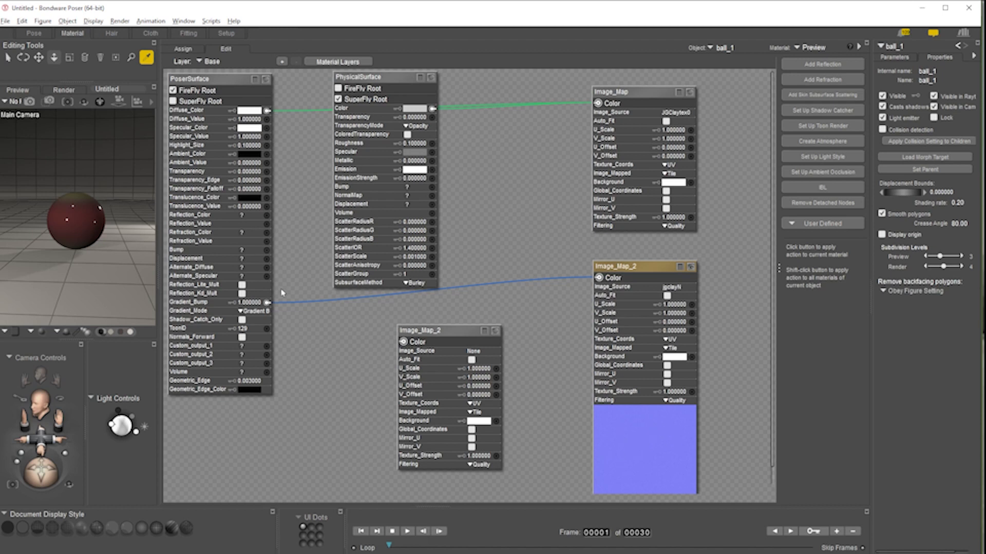
Set PoserSurface Gradient_Mode to Tangent Space Normal Map and move the jgclayN node closer to PoserSurface
left_click(262, 311)
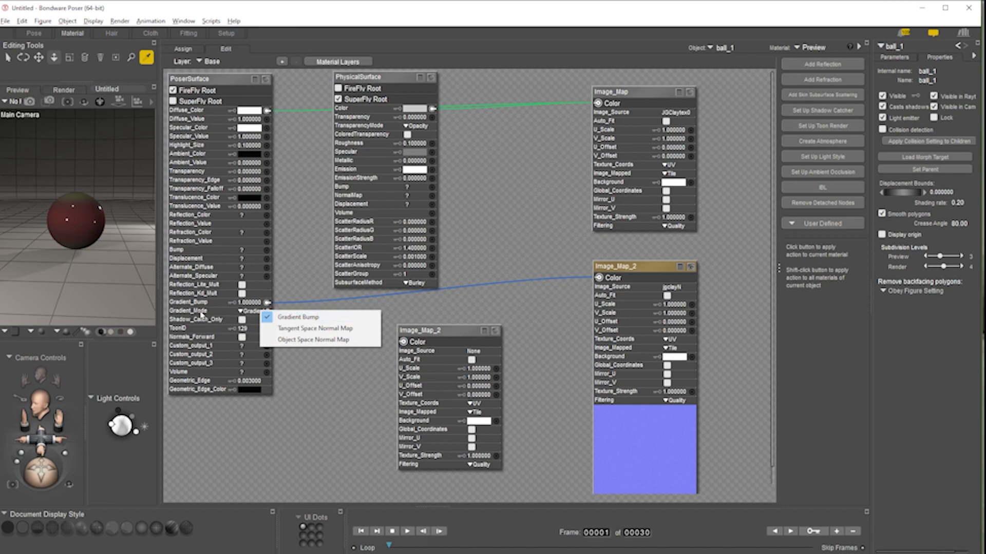
left_click(347, 331)
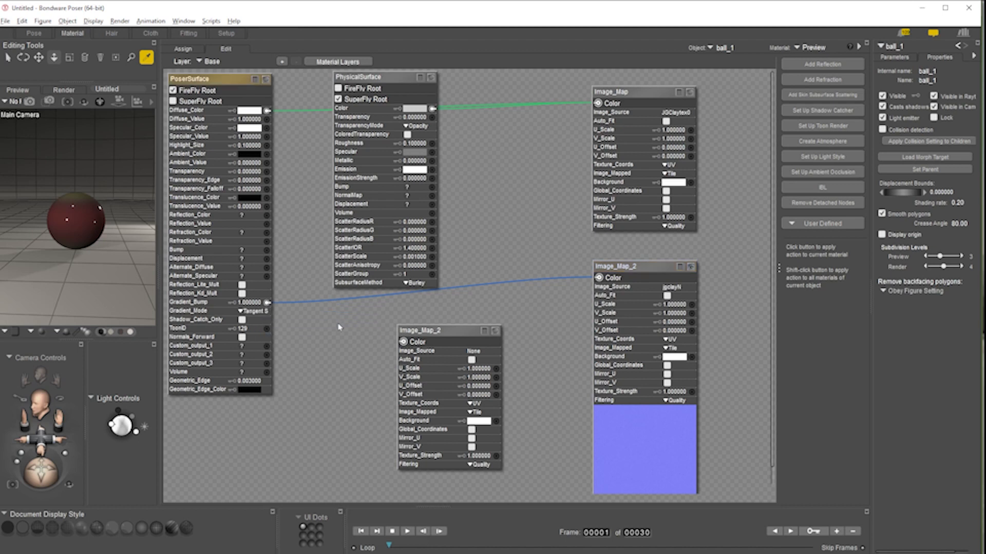
left_click_drag(624, 265, 564, 294)
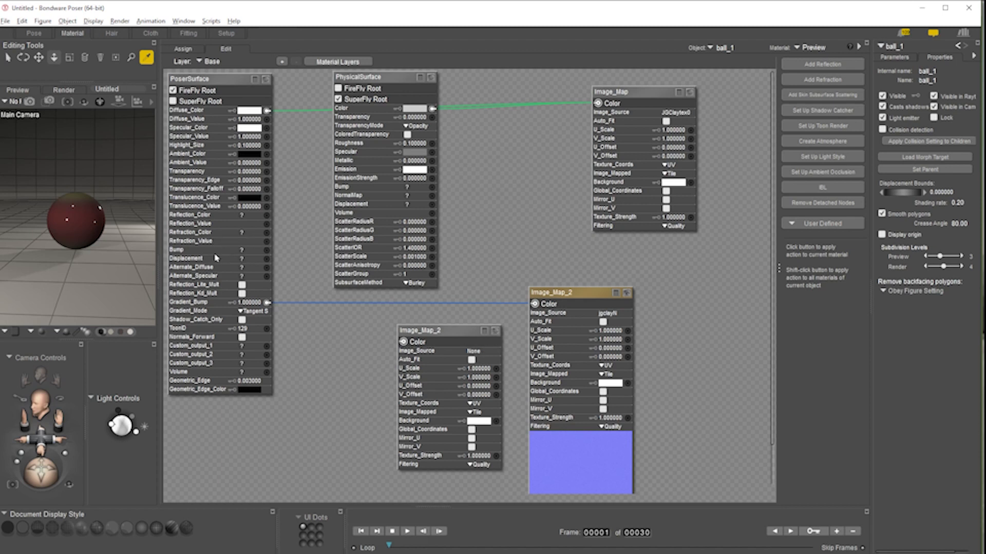
Check the Base Bump map in DAZ Studio, then load jgclayB.jpg into the empty Image_Map_2 in Poser
left_click_drag(462, 334, 460, 335)
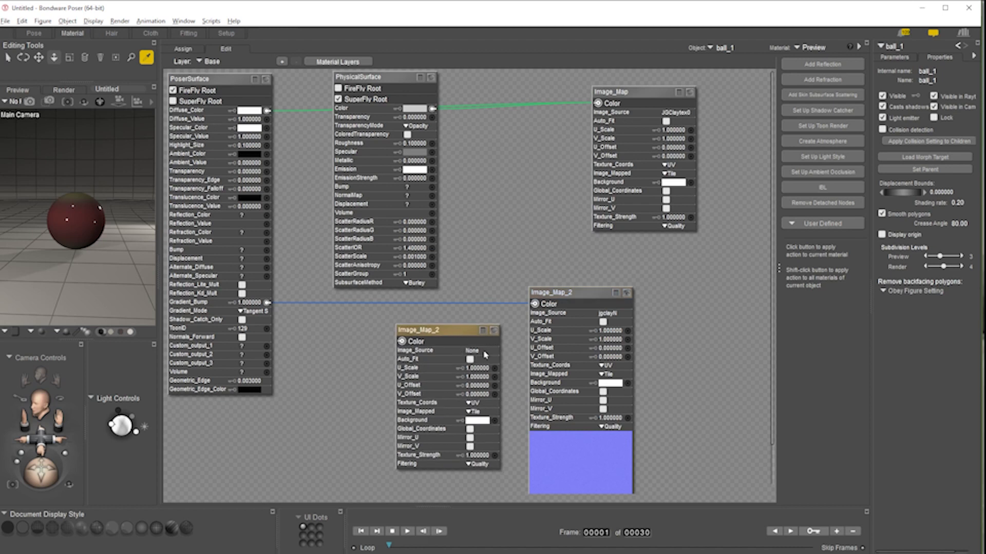
left_click(474, 351)
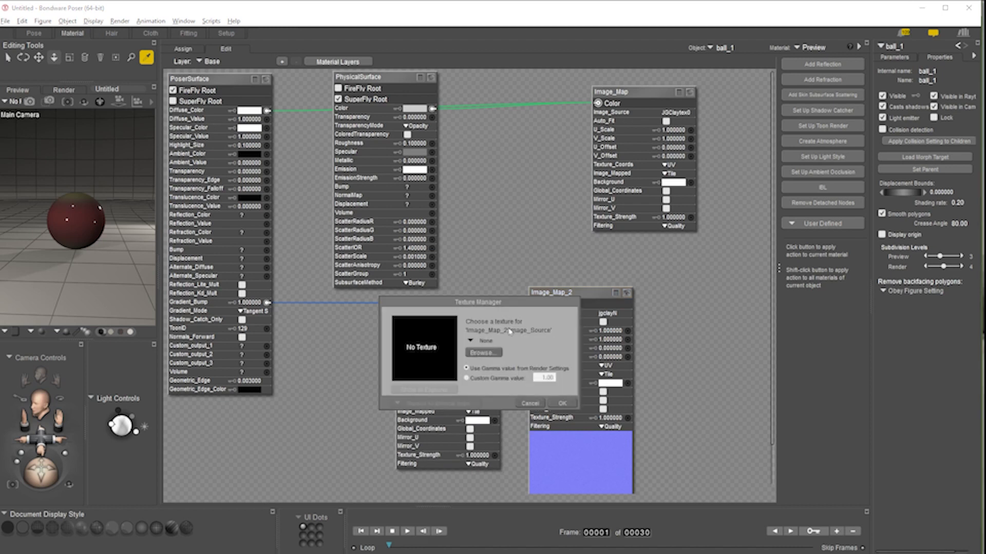
left_click(480, 350)
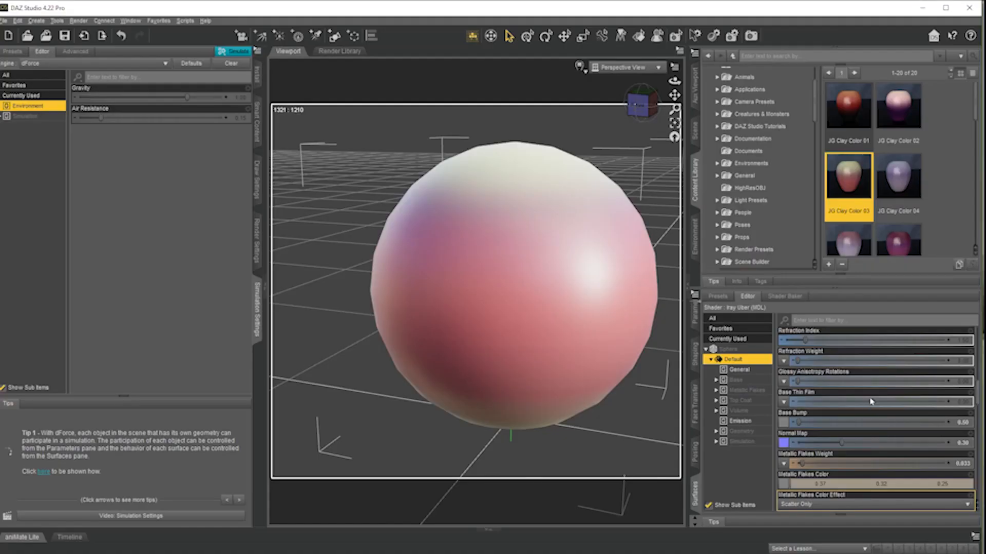
left_click(783, 424)
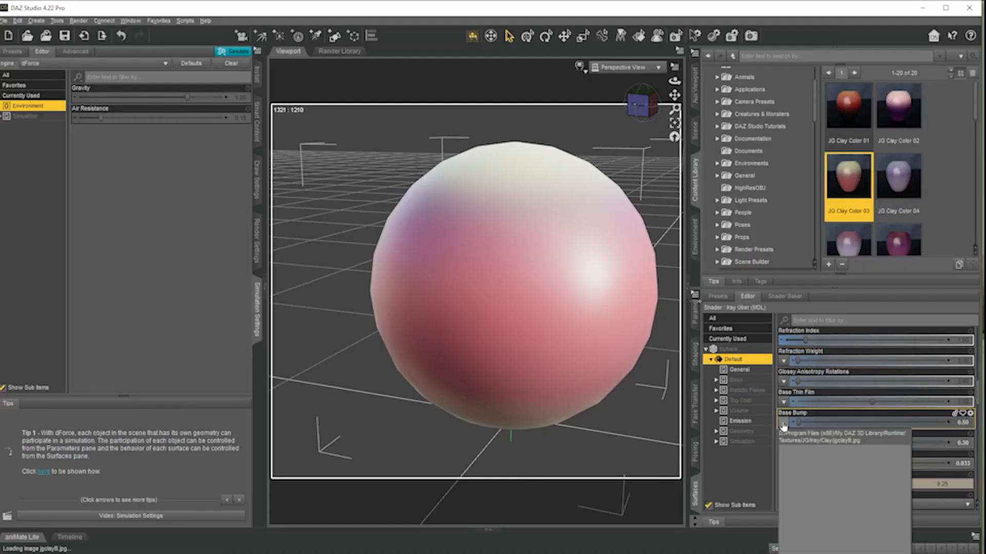
left_click(811, 437)
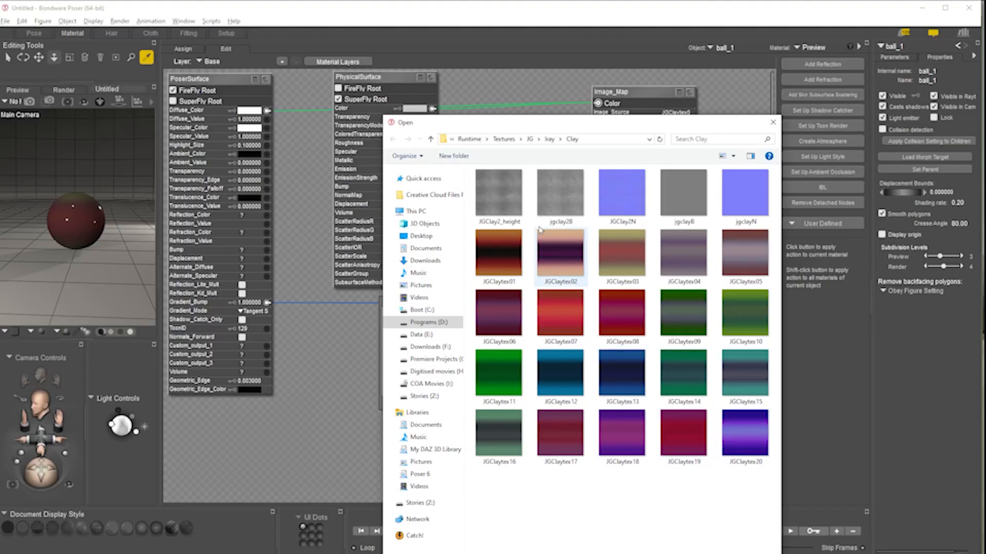
double_click(683, 198)
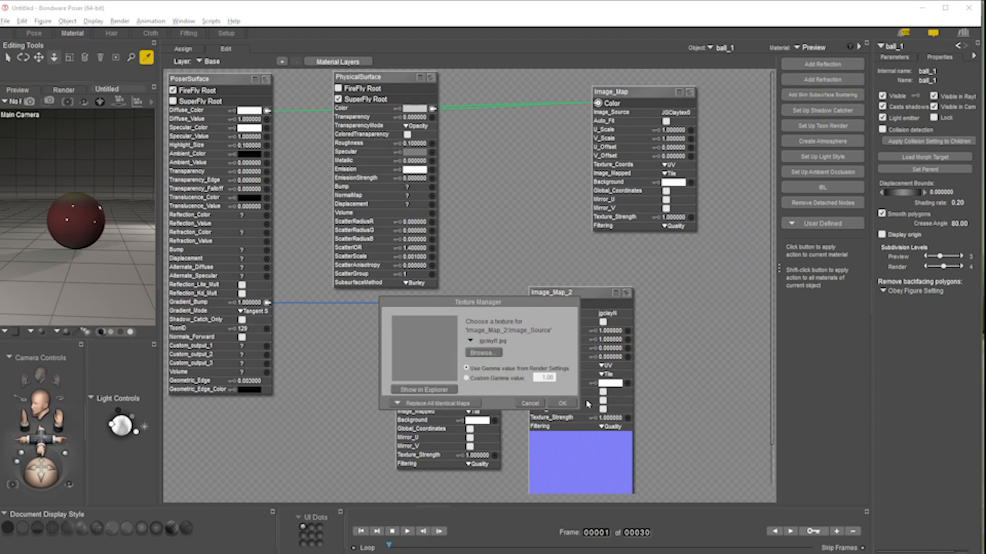
left_click(562, 404)
Connect the jgclayB map to Bump on PhysicalSurface and PoserSurface, with Bump values of 1 on PhysicalSurface and 0.02 on PoserSurface
left_click_drag(431, 330, 433, 187)
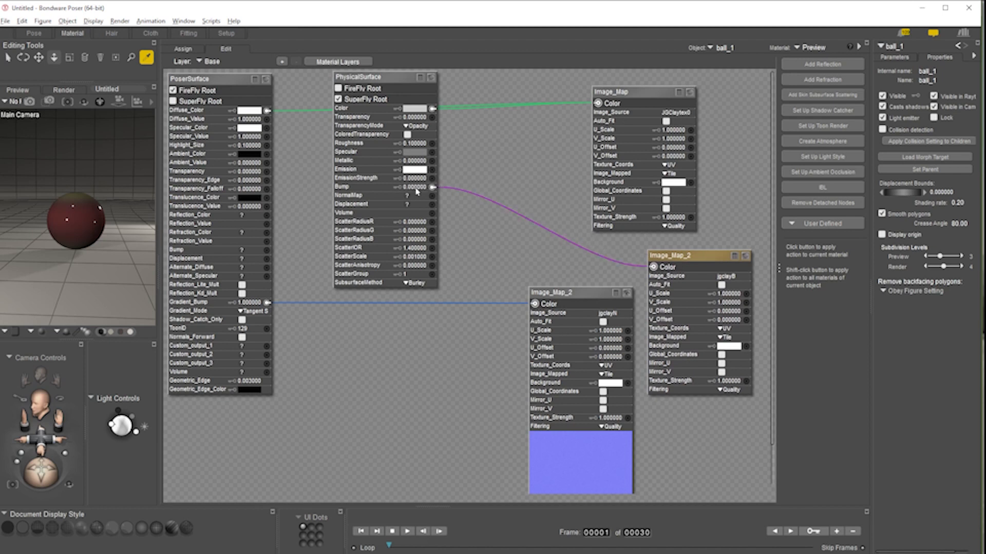
left_click_drag(653, 267, 267, 249)
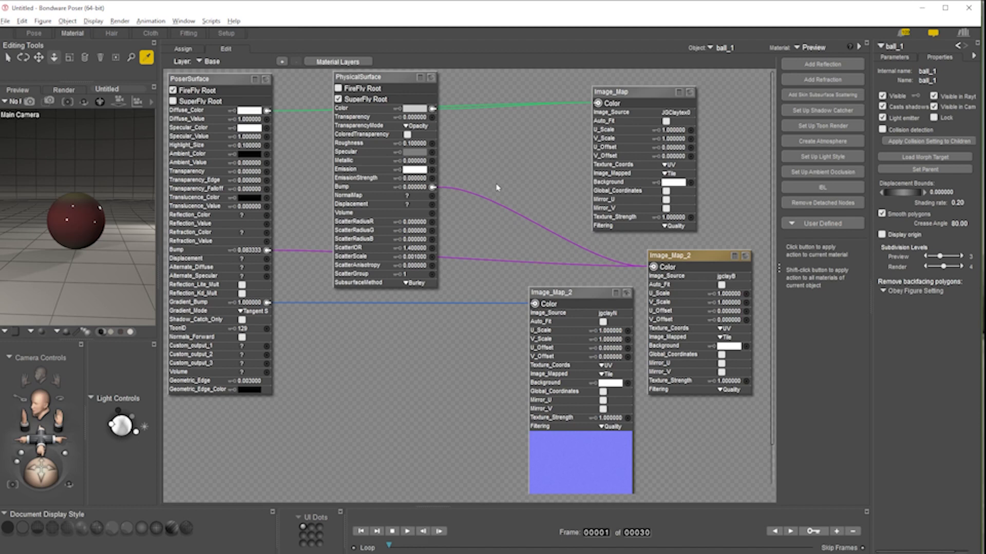
left_click(247, 250)
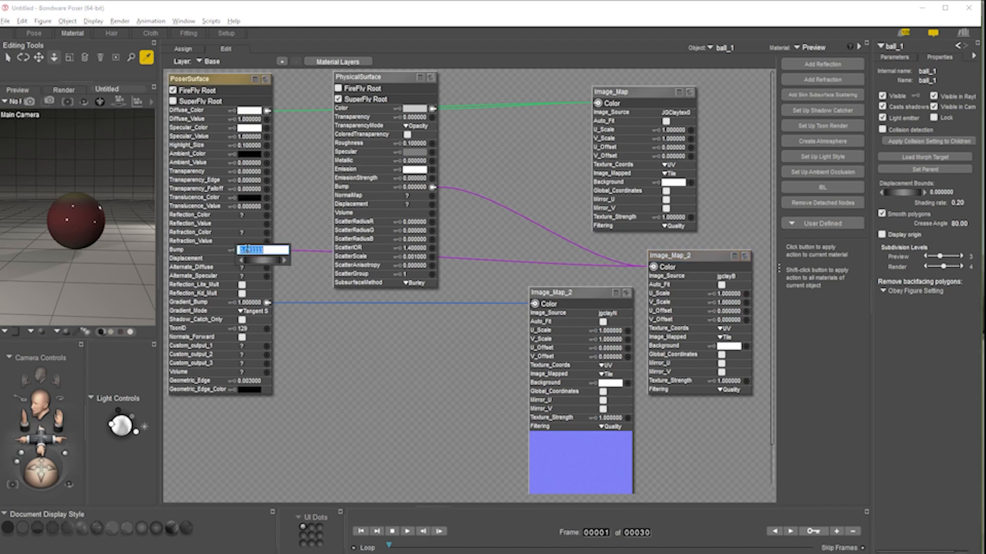
left_click_drag(247, 250, 505, 262)
type("2")
key("Return")
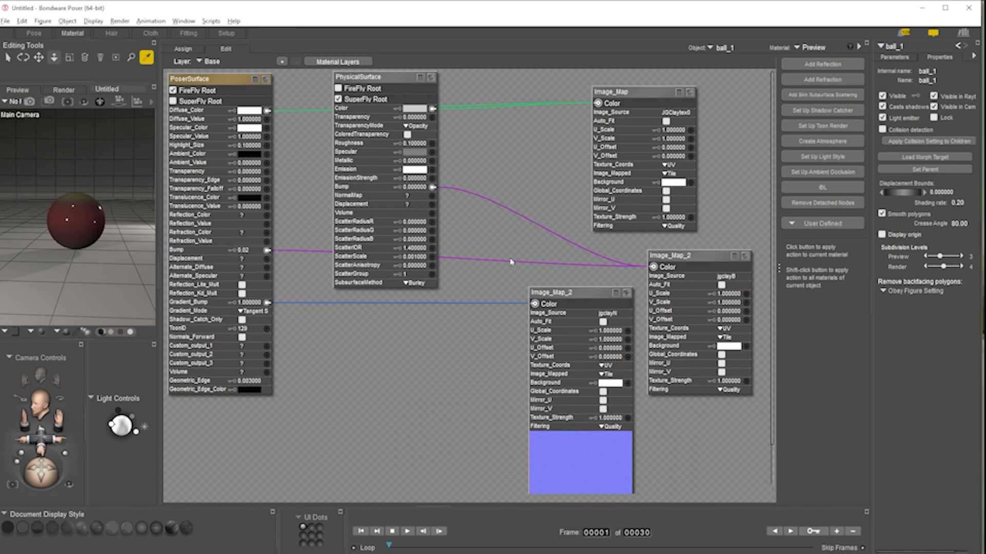
left_click(420, 188)
type("1")
key("Return")
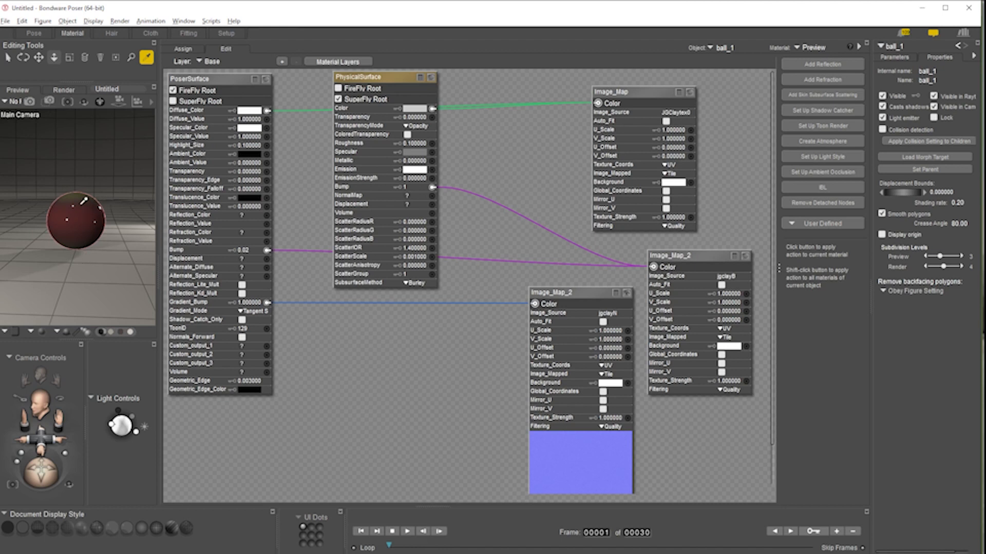
Switch to the Pose room, load the OptiX High preset in the SuperFly render settings, and render the ball
left_click(34, 33)
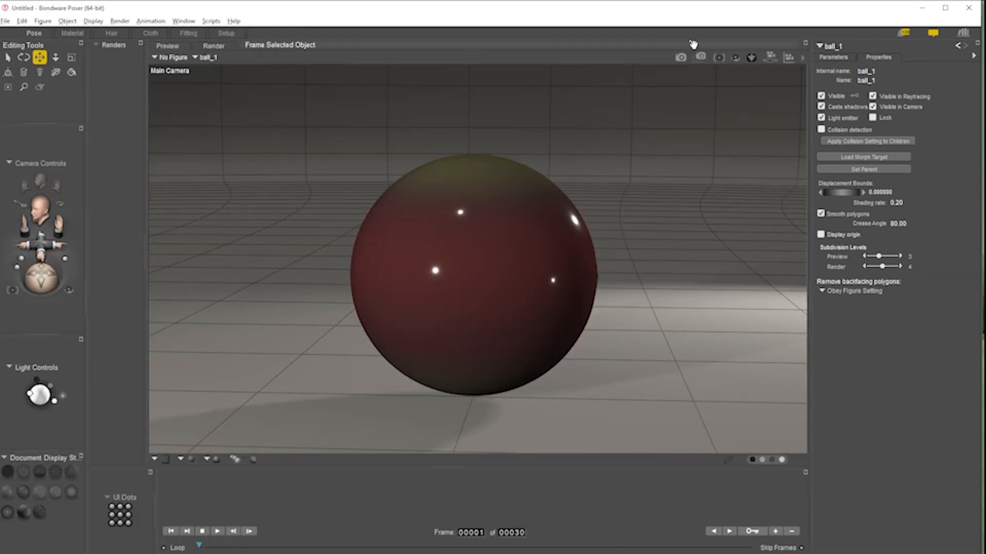
left_click(804, 59)
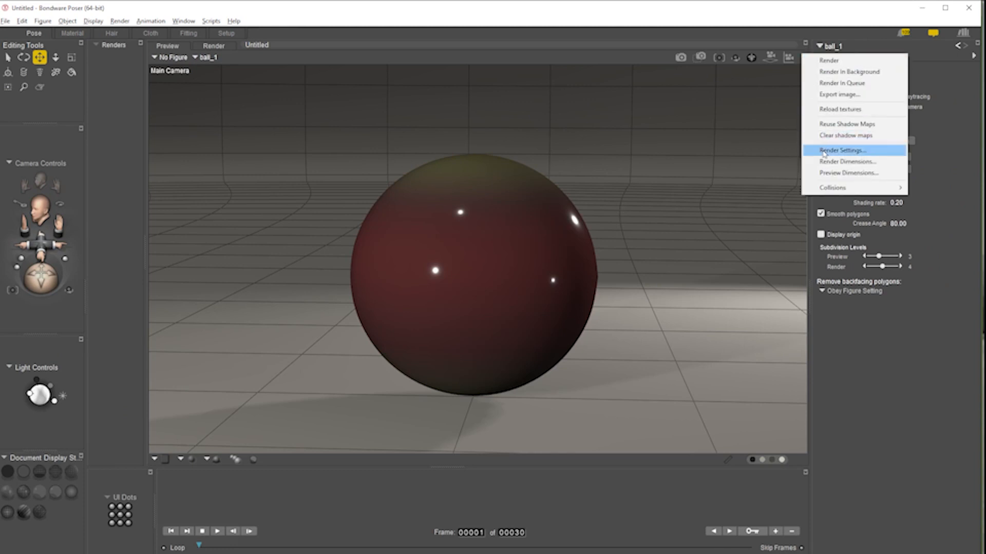
left_click(829, 151)
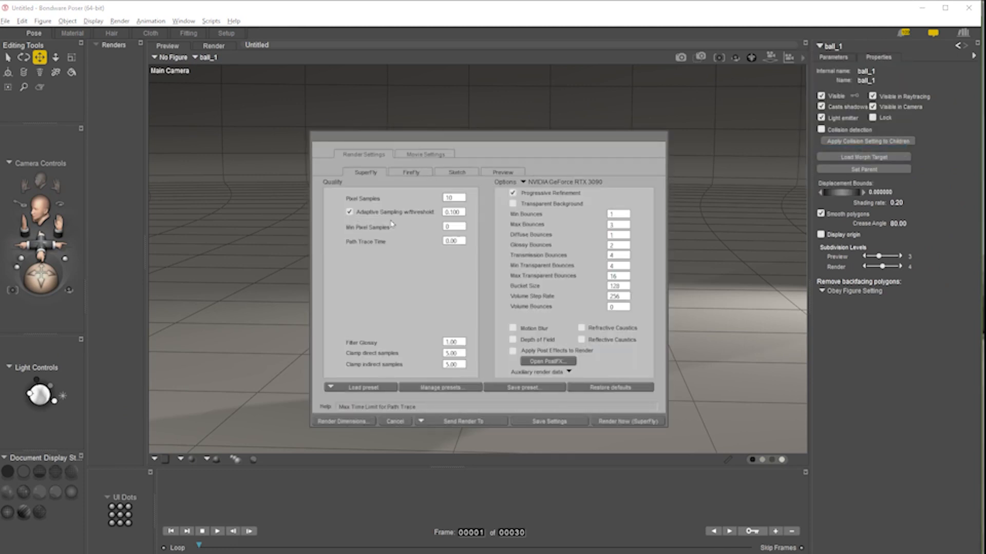
left_click(371, 389)
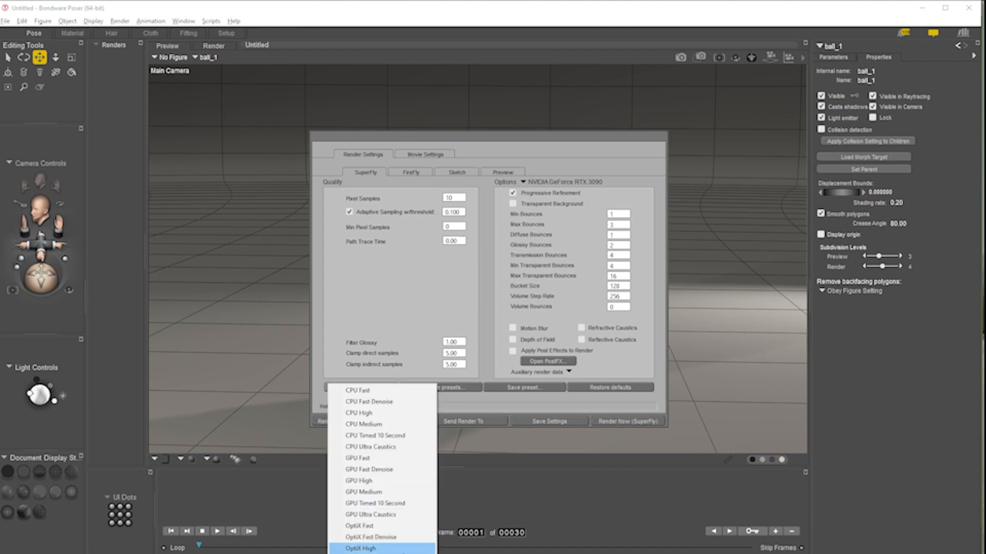
left_click(396, 549)
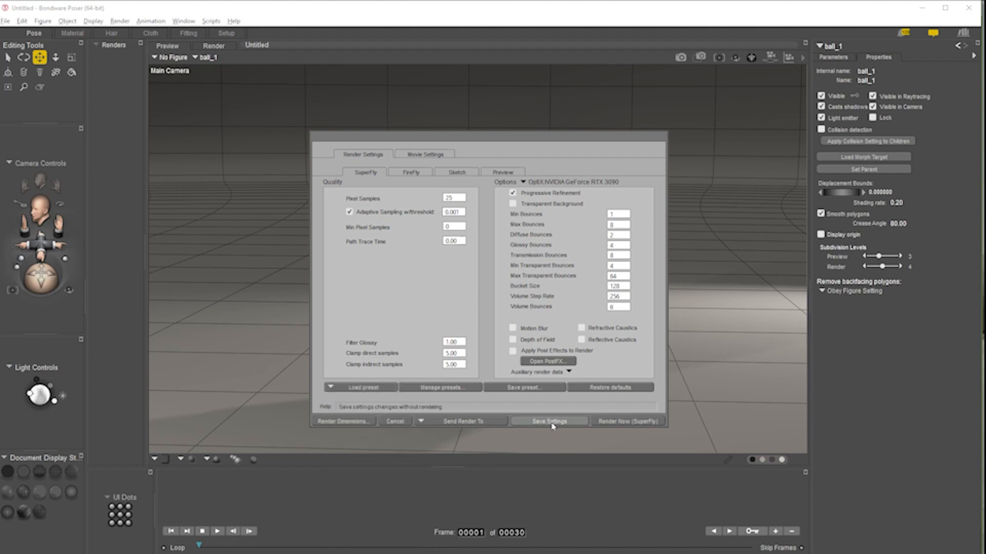
left_click(617, 421)
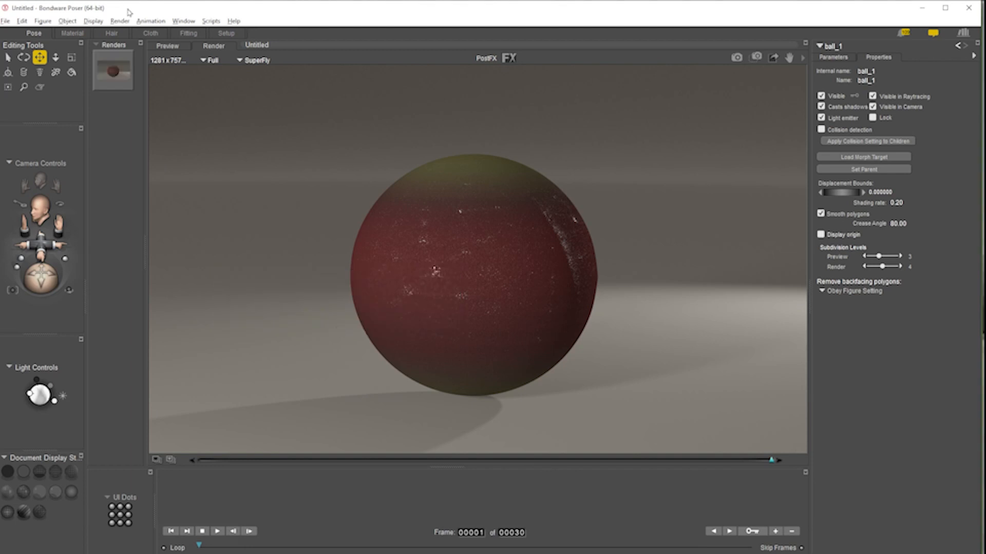
Return to the Material room and review the clay shader's base, glossy, bump and normal surface settings in DAZ Studio
left_click(72, 34)
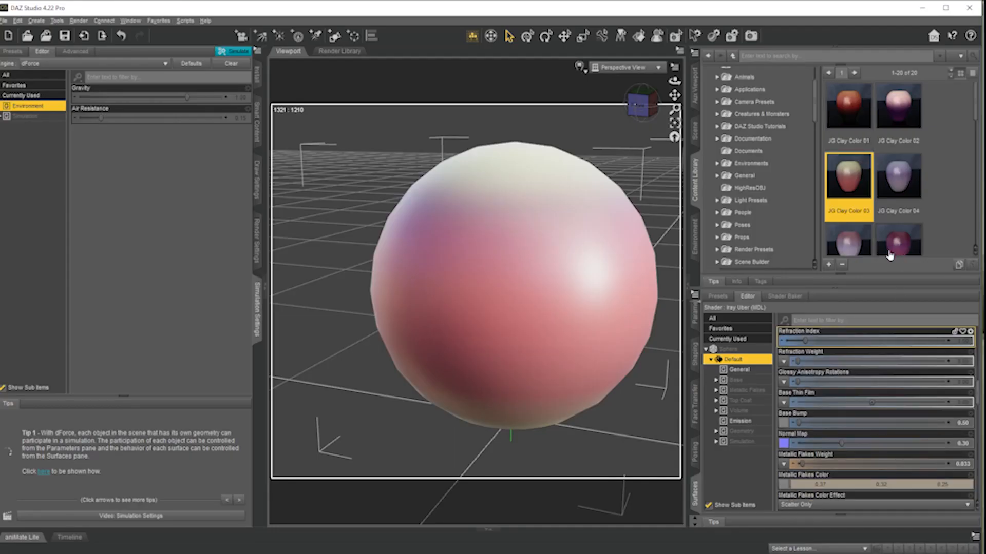
scroll(860, 392, "up", 10)
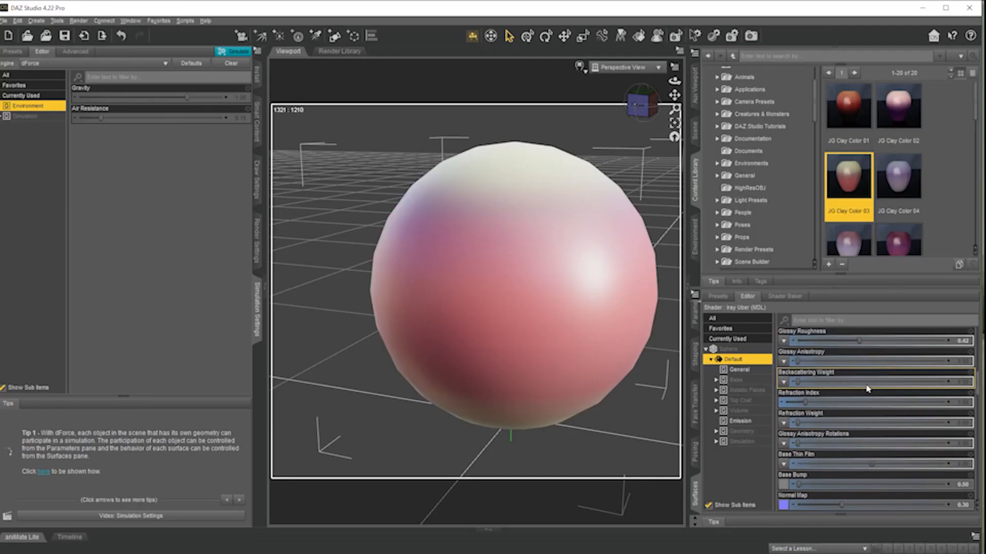
scroll(867, 392, "up", 10)
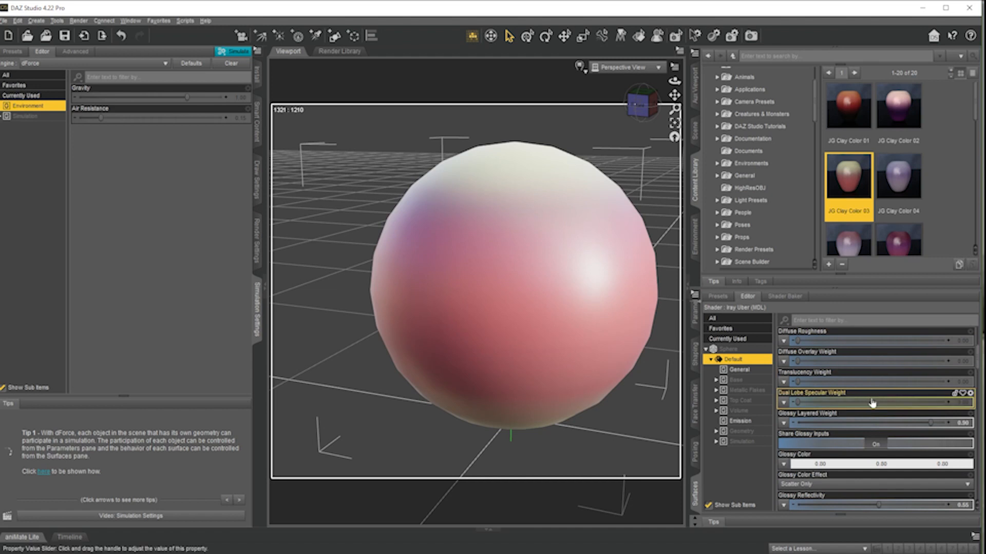
scroll(873, 403, "down", 5)
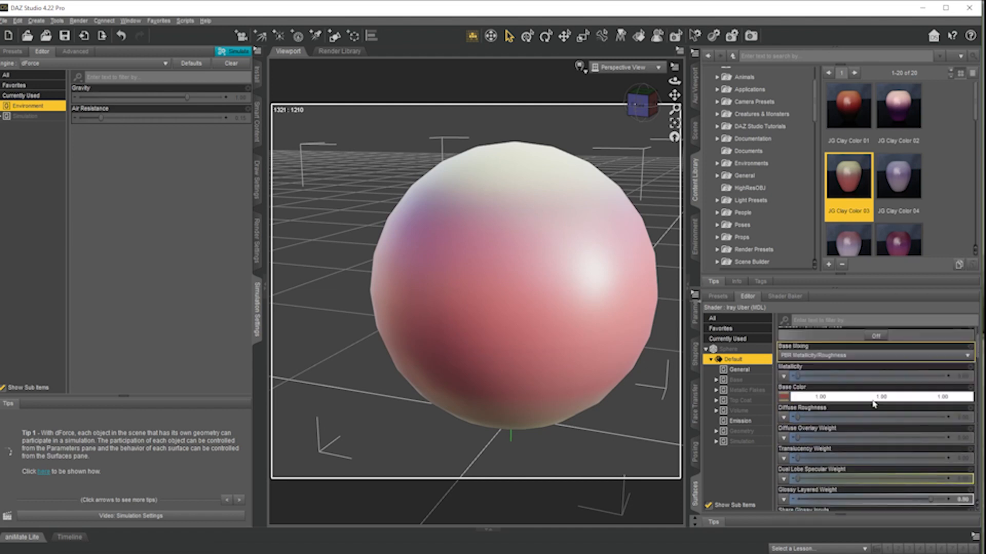
scroll(874, 407, "down", 5)
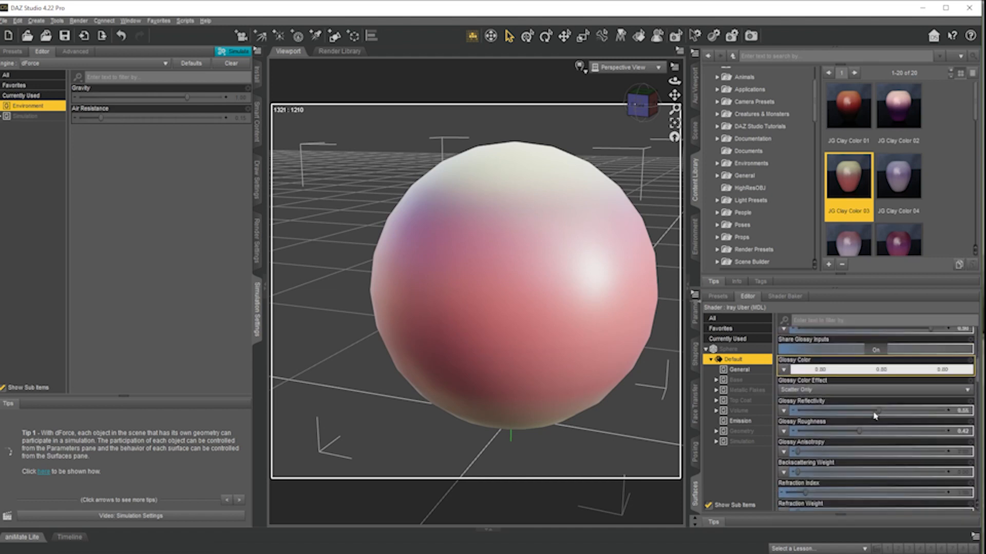
scroll(874, 425, "down", 1)
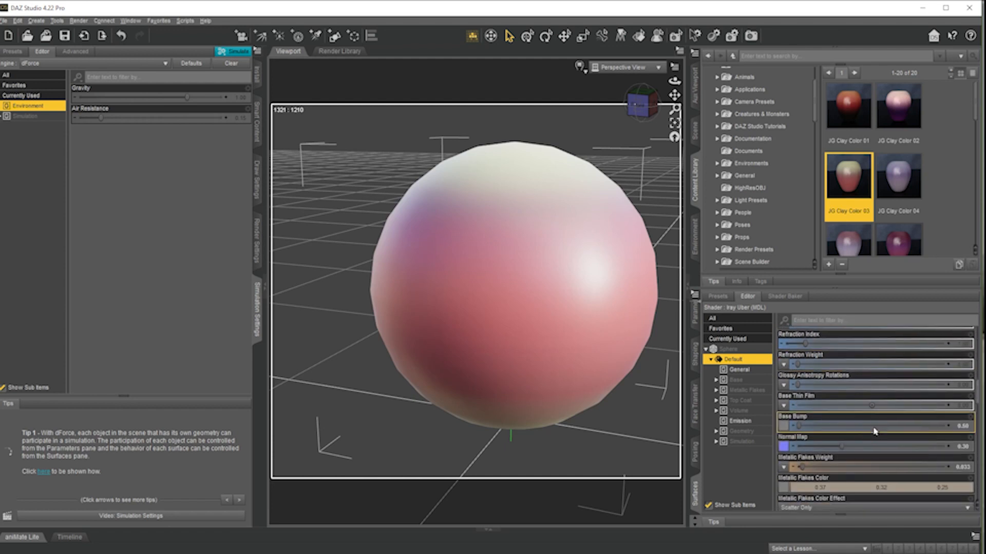
Examine the clay shader's glossy layered weight, reflectivity and roughness among the surface settings in DAZ Studio
scroll(869, 414, "down", 1)
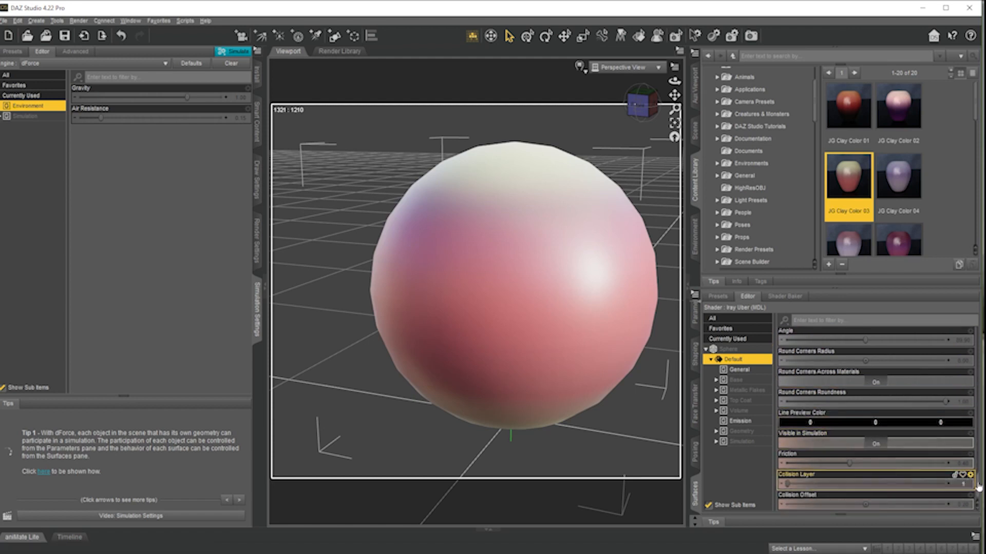
left_click_drag(978, 486, 980, 333)
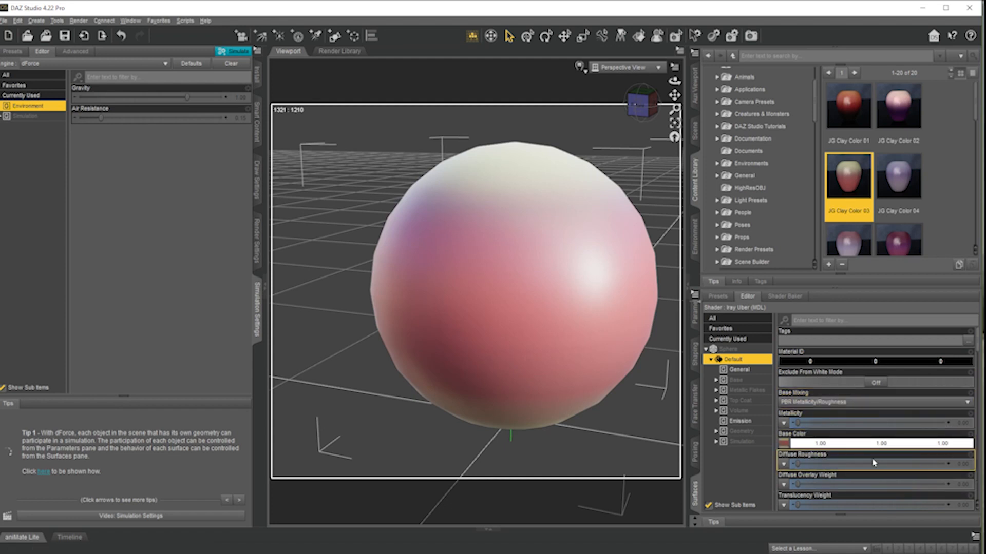
scroll(871, 463, "down", 2)
scroll(876, 464, "down", 3)
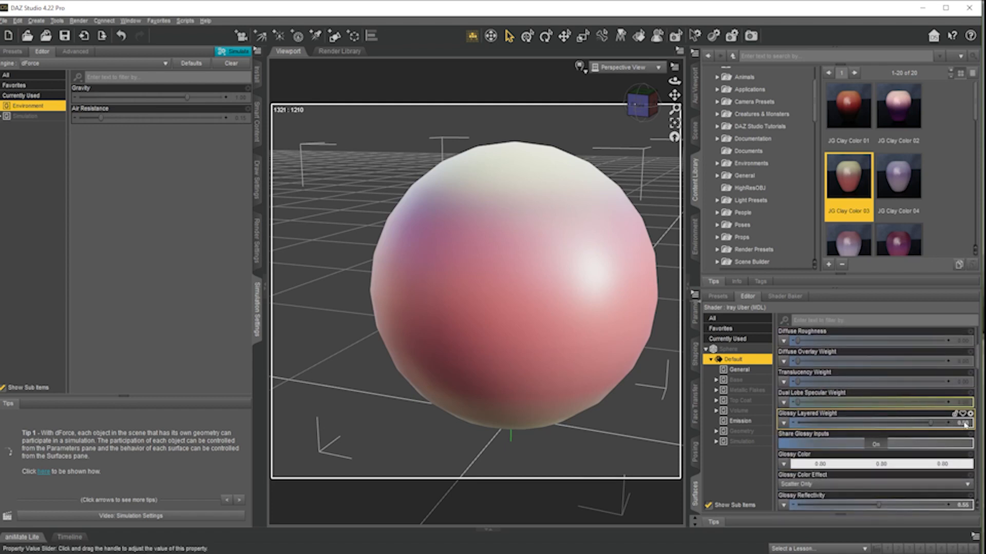
scroll(868, 447, "down", 3)
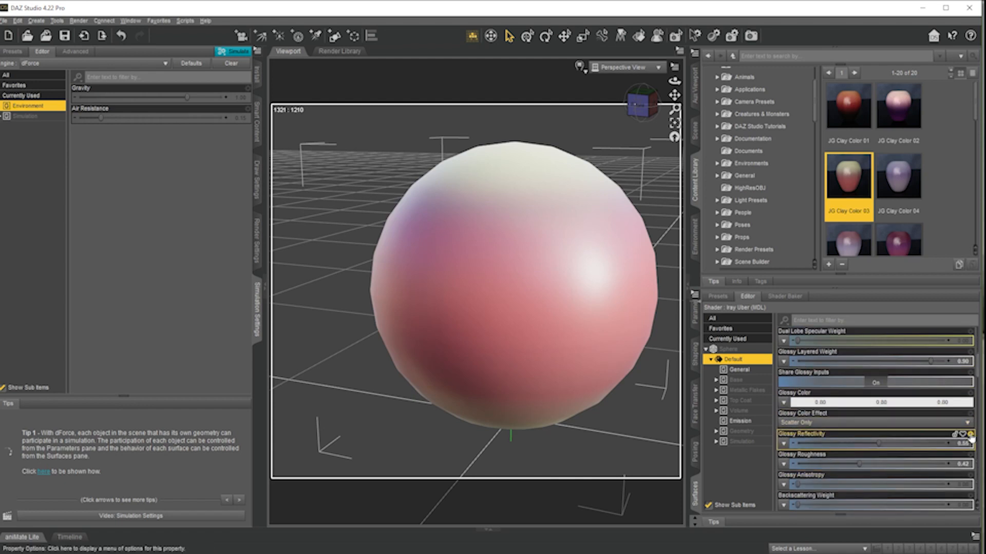
mouse_move(964, 449)
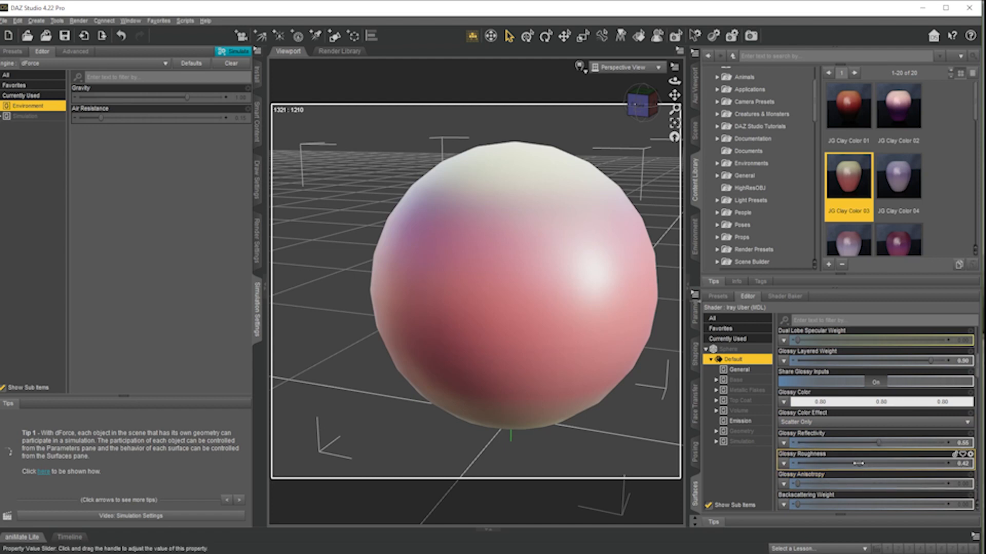
mouse_move(858, 464)
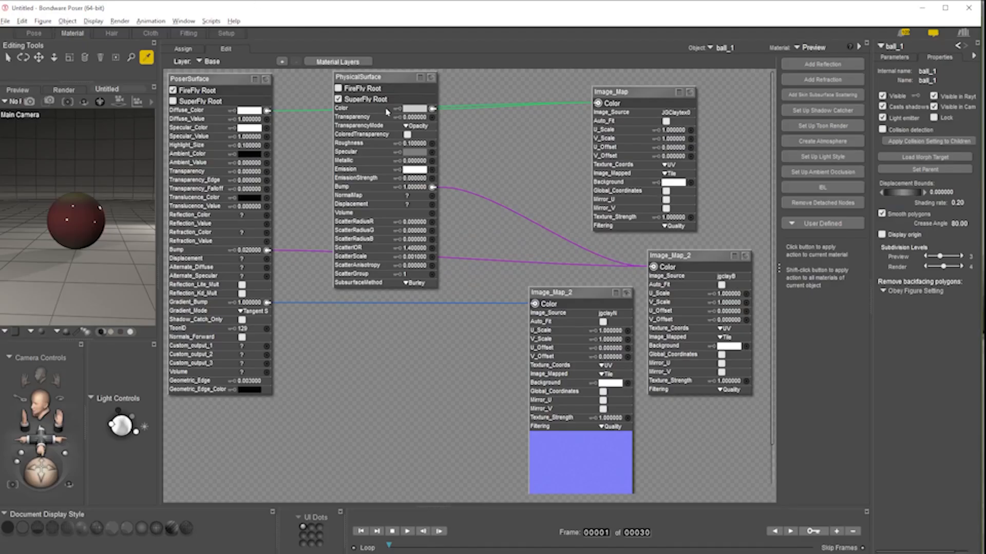
Switch to Poser and try a Roughness of 1 on the ball's PhysicalSurface node
left_click(418, 144)
type("1")
key("Return")
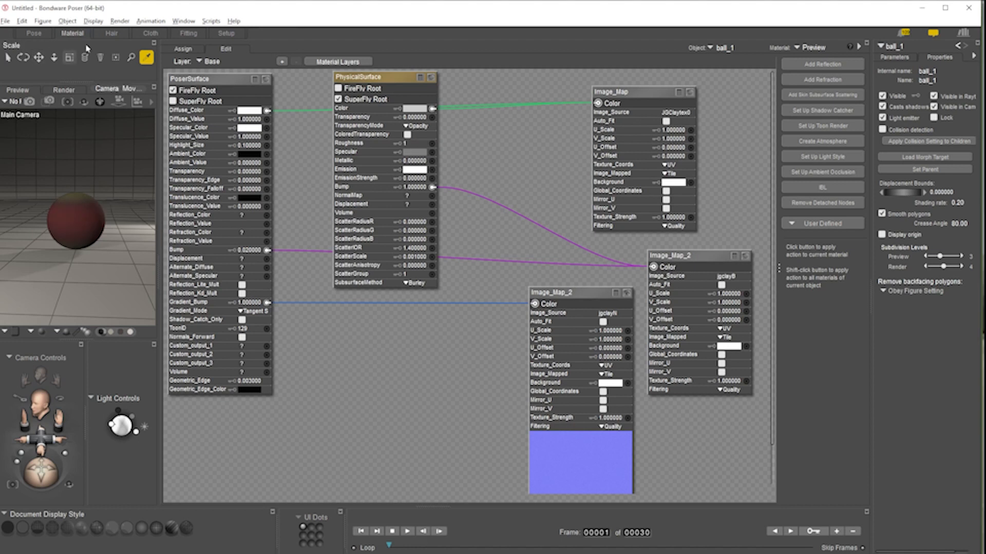
Set the PhysicalSurface Roughness to 0.5 and render the ball in the Pose room
left_click(418, 144)
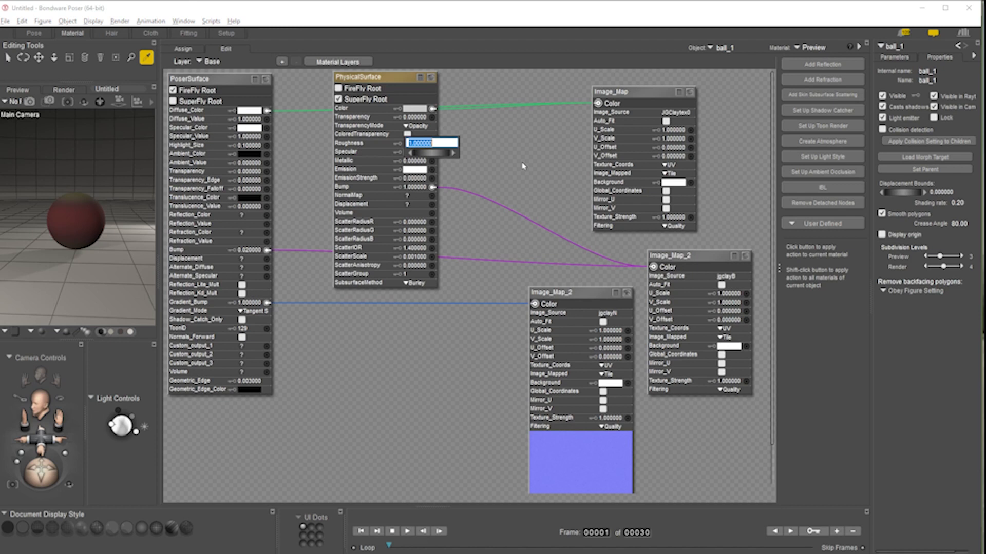
key("BackSpace")
type(".5")
key("Return")
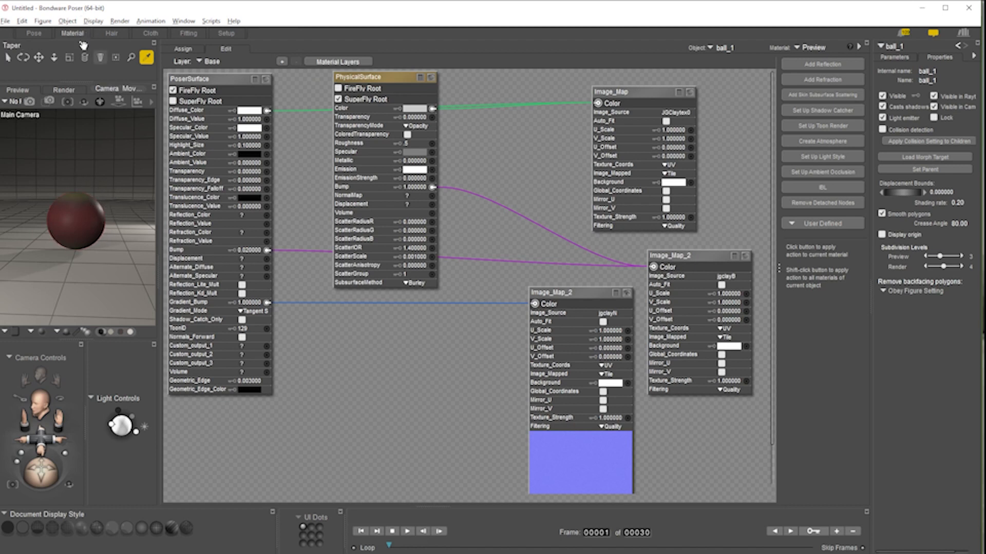
left_click(34, 32)
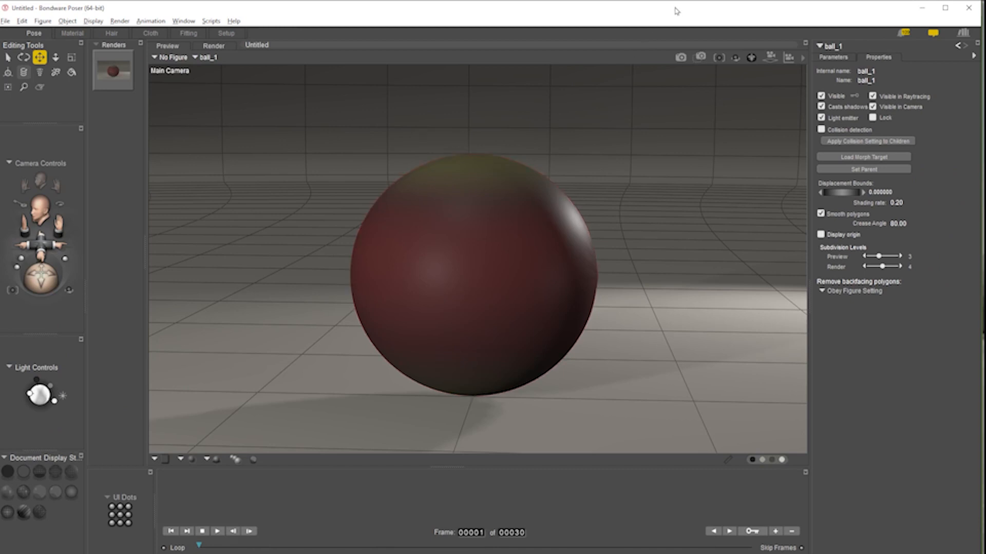
left_click(680, 58)
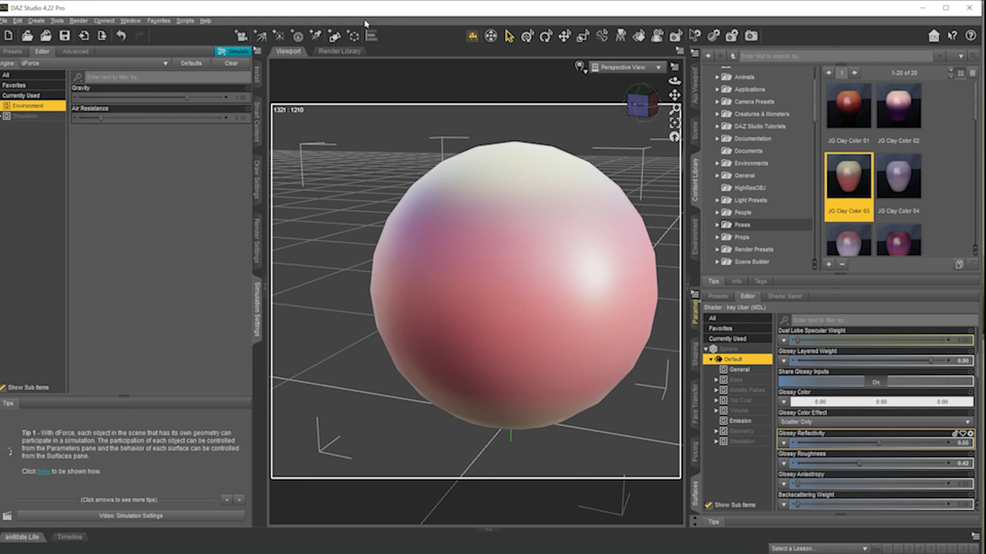
Switch to DAZ Studio, render the clay sphere and examine its highlight in the render window
left_click(750, 35)
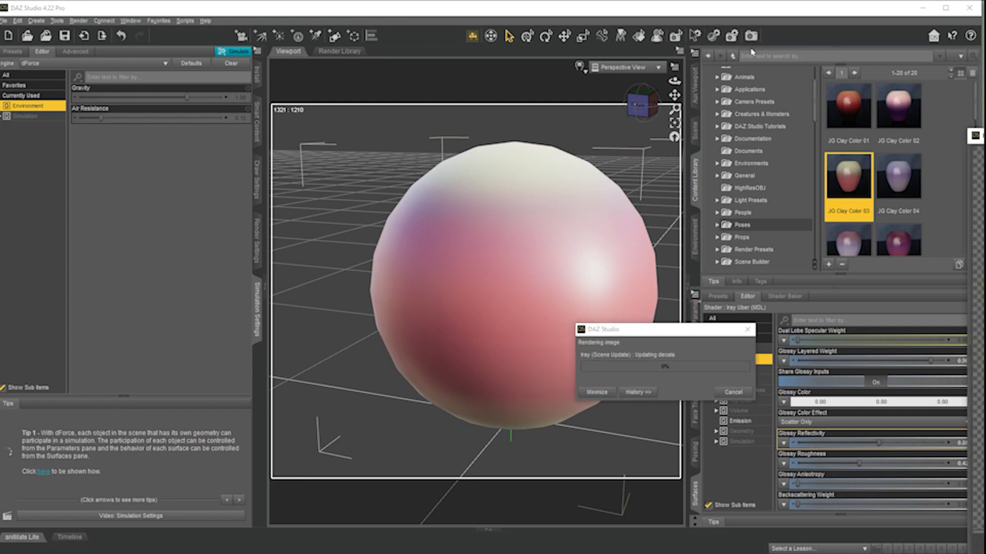
left_click_drag(767, 111, 356, 75)
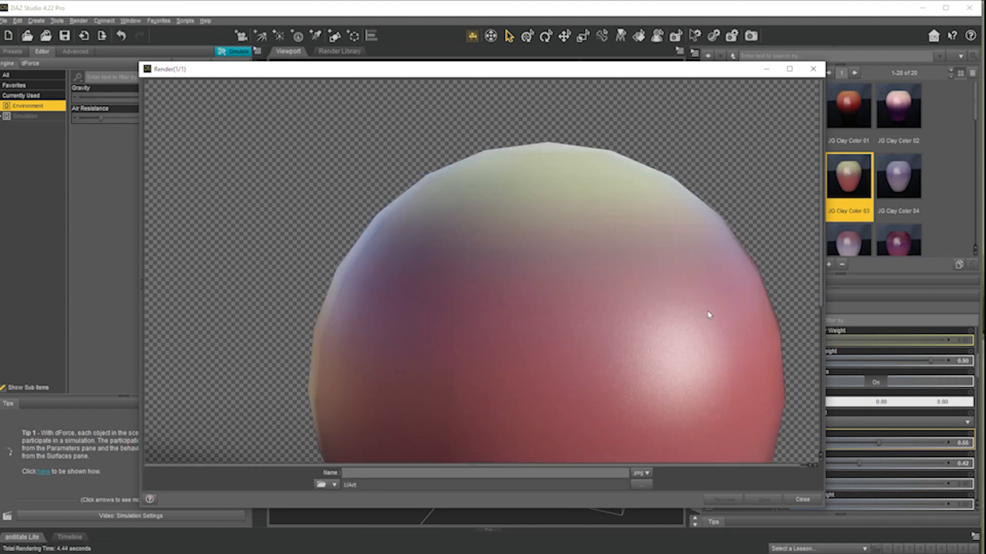
scroll(668, 340, "down", 3)
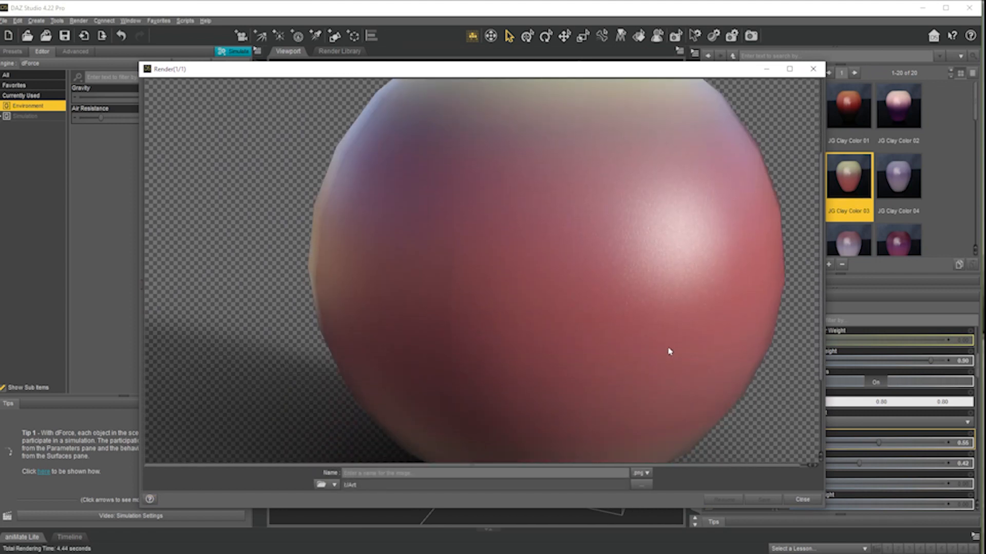
scroll(667, 360, "up", 1)
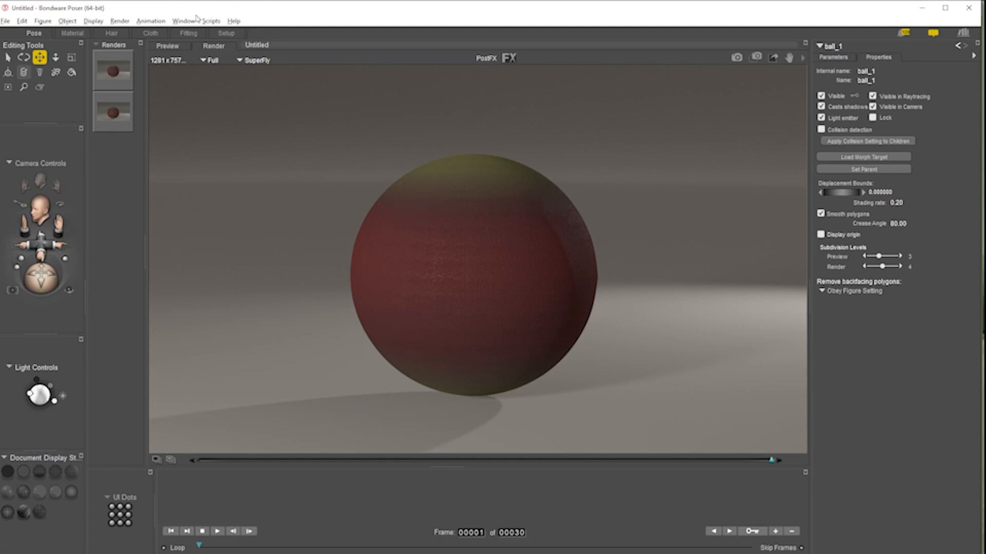
Return to Poser, delete all lights from the scene with the deleteLights utility script and create a new spotlight
left_click(210, 23)
mouse_move(244, 136)
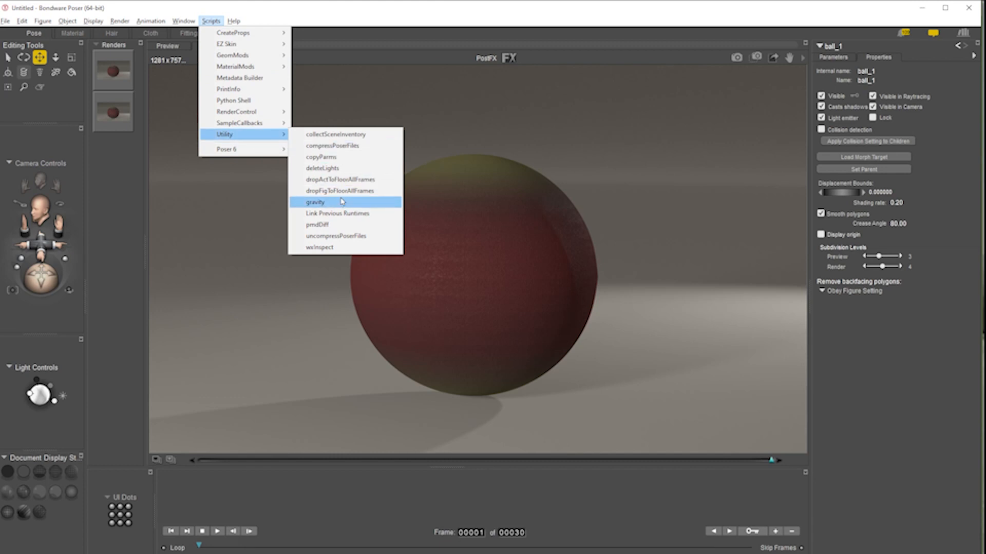
left_click(336, 168)
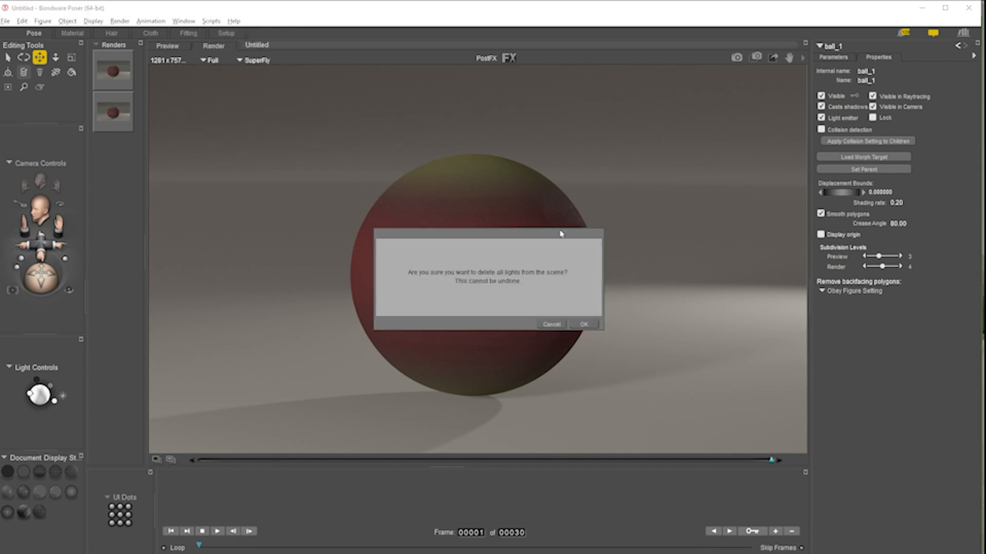
left_click(581, 325)
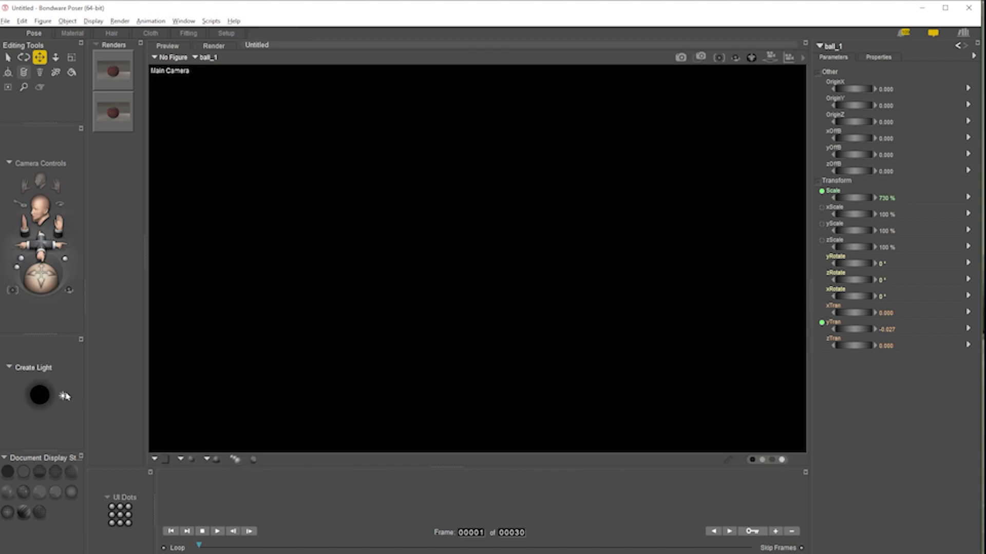
left_click(62, 396)
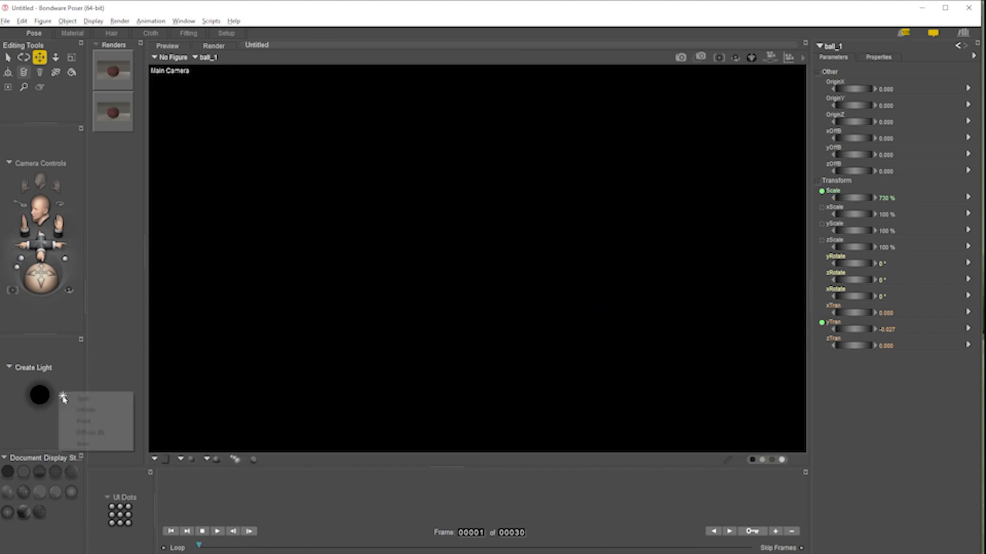
left_click(92, 399)
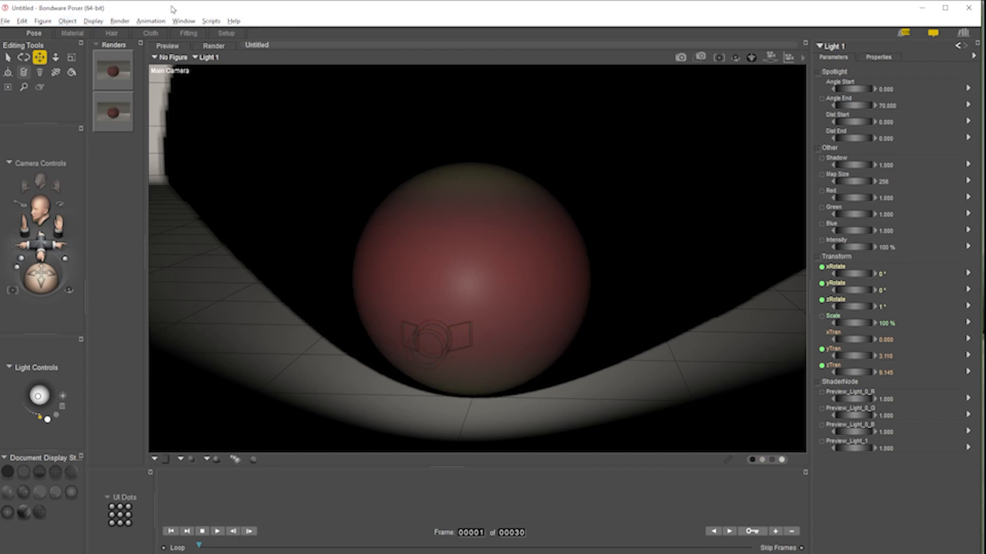
Point the new spotlight at ball_1
left_click(67, 22)
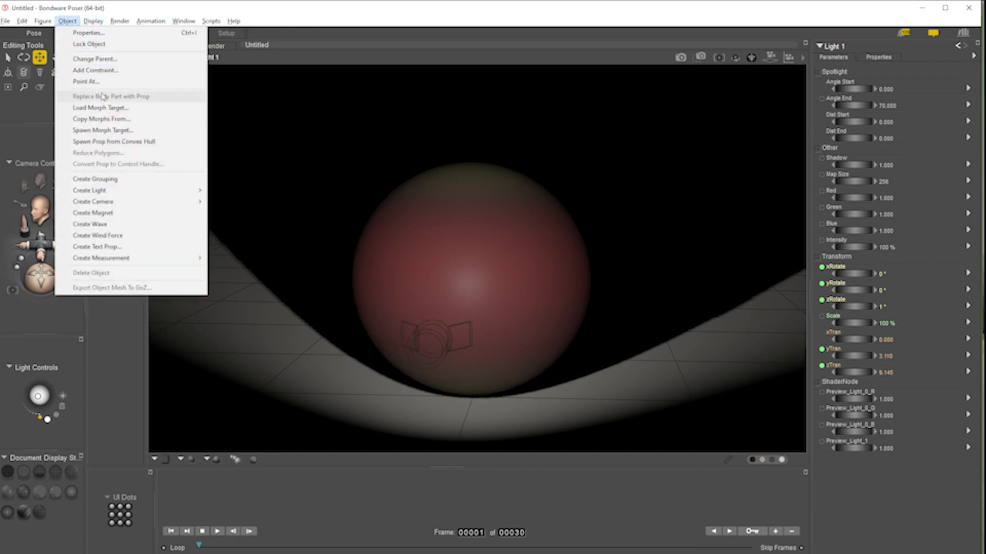
left_click(85, 82)
scroll(656, 403, "down", 2)
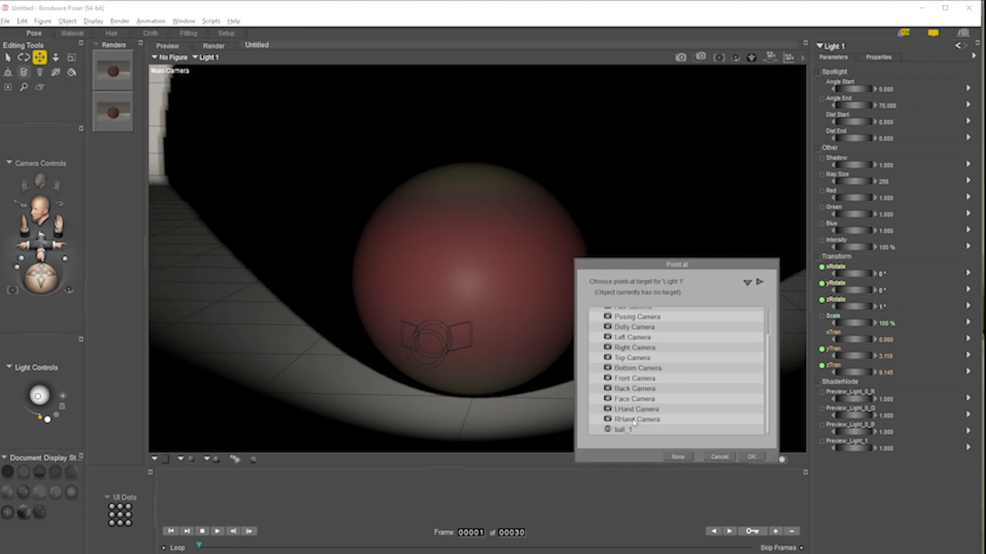
left_click(758, 455)
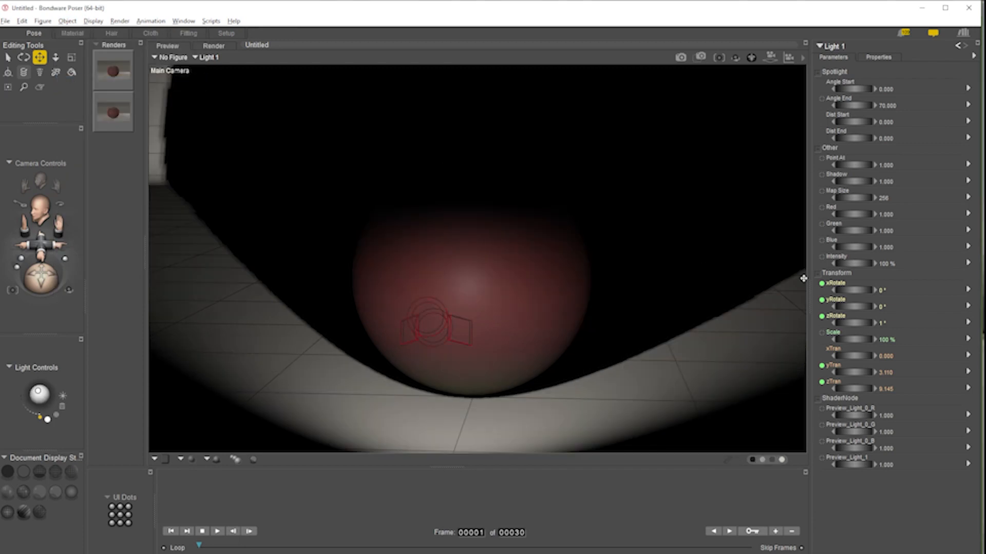
Move the spotlight to about xTran 2.3, yTran 6.5 and zTran 23.6, and render the ball
left_click_drag(437, 323, 525, 188)
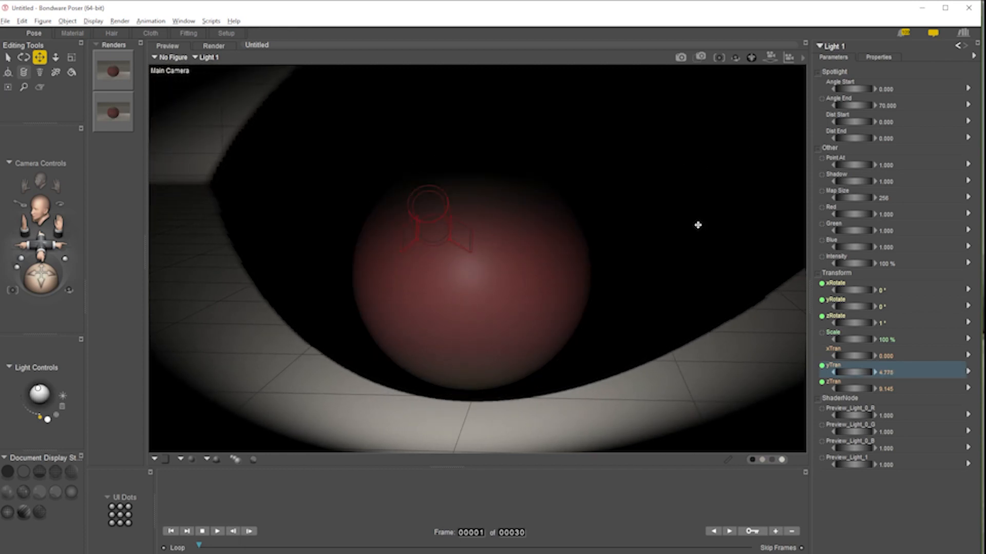
mouse_move(848, 356)
left_mouse_down()
mouse_move(881, 355)
mouse_move(848, 372)
mouse_move(858, 372)
left_mouse_up()
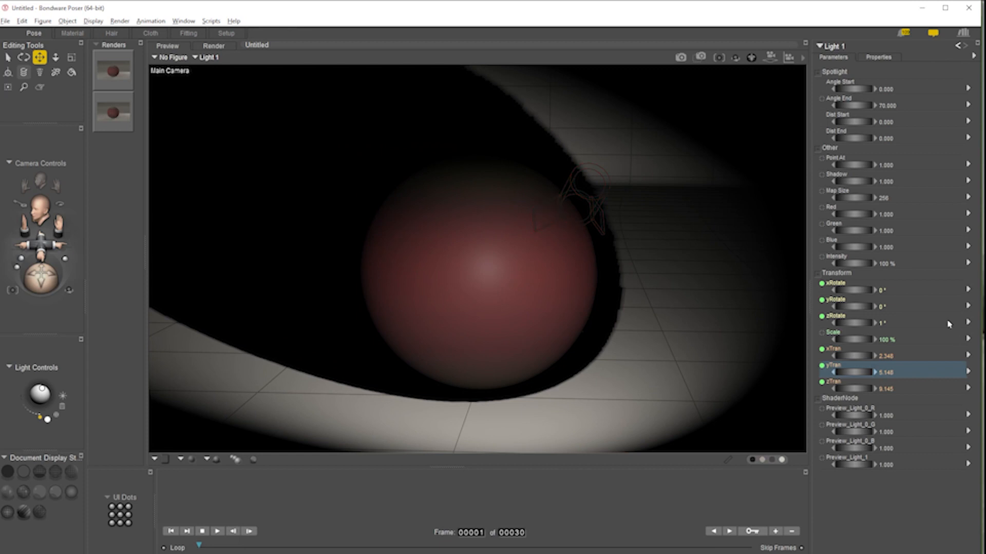
left_click_drag(840, 389, 887, 371)
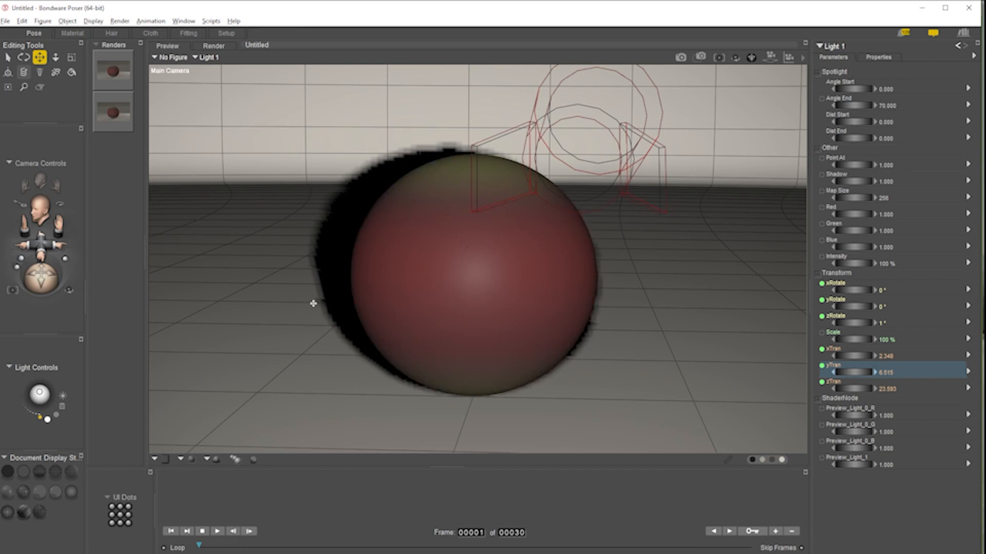
left_click(680, 57)
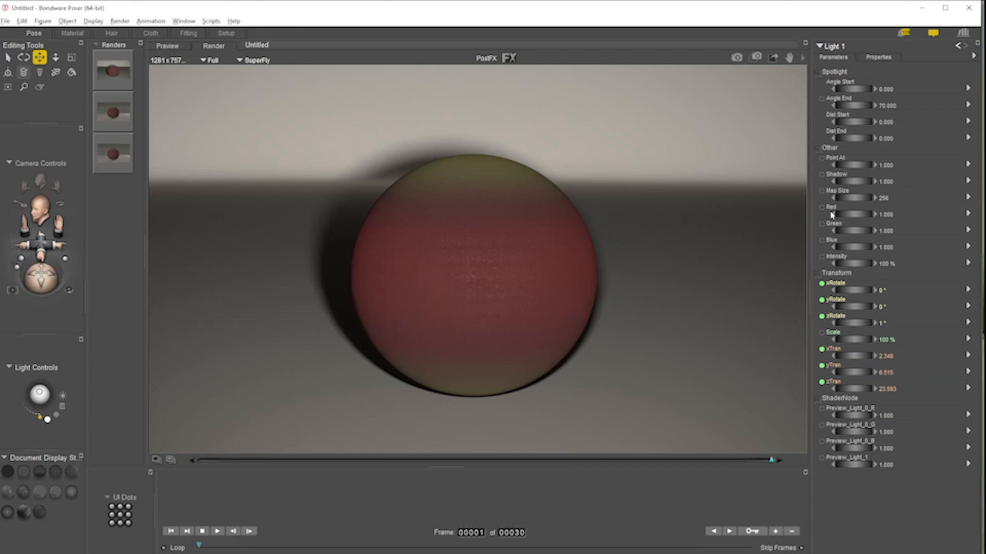
Set the spotlight's Intensity to 300% and render the ball with the brighter light
left_click(887, 264)
type("100")
key("Return")
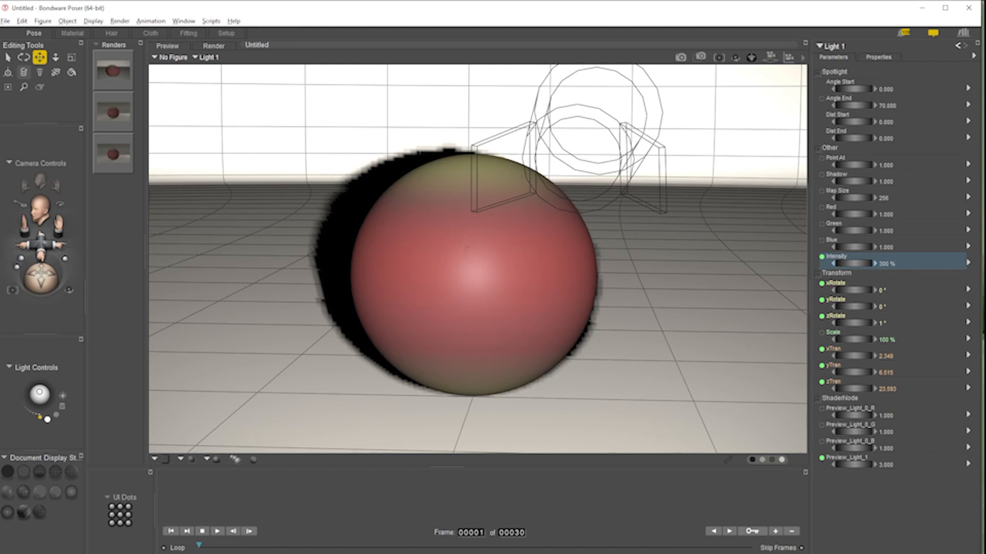
left_click(681, 57)
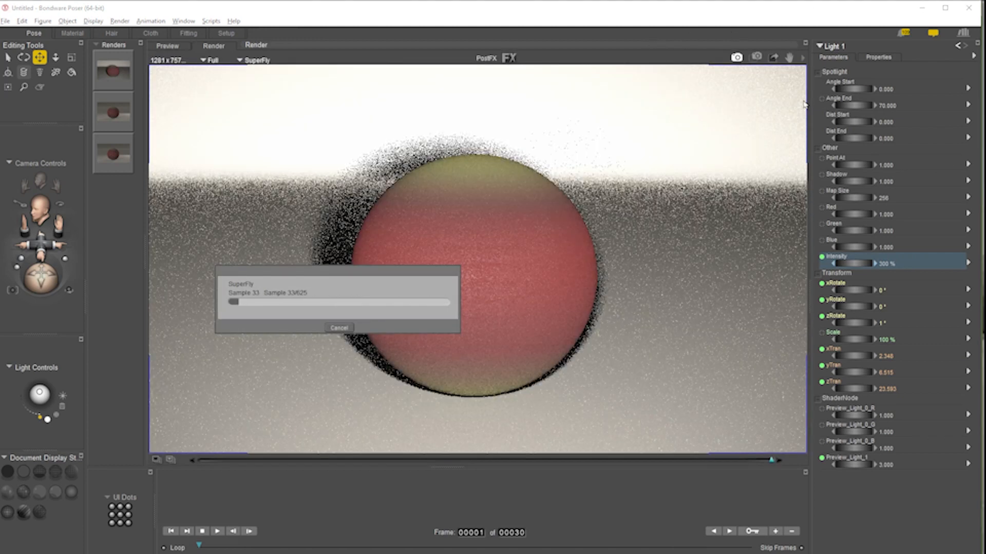
left_click(339, 329)
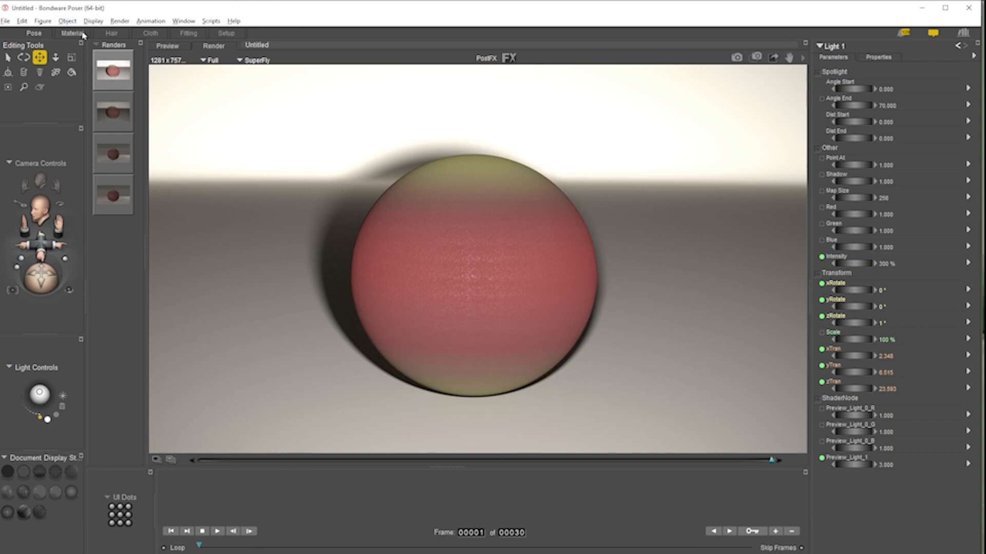
Select ball_1 in the Material room, set its PhysicalSurface Roughness to 0.3 and return to the Pose room
left_click(72, 33)
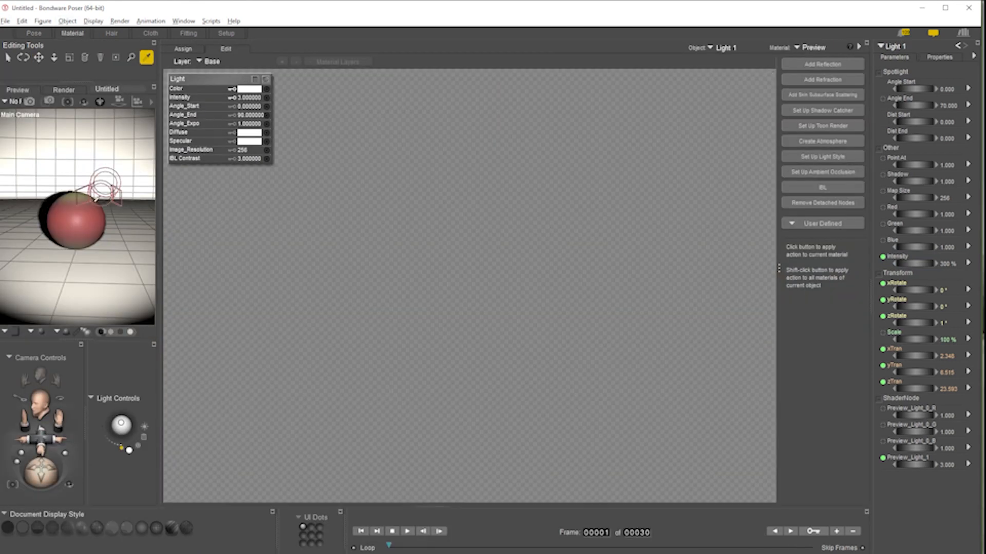
left_click(115, 219)
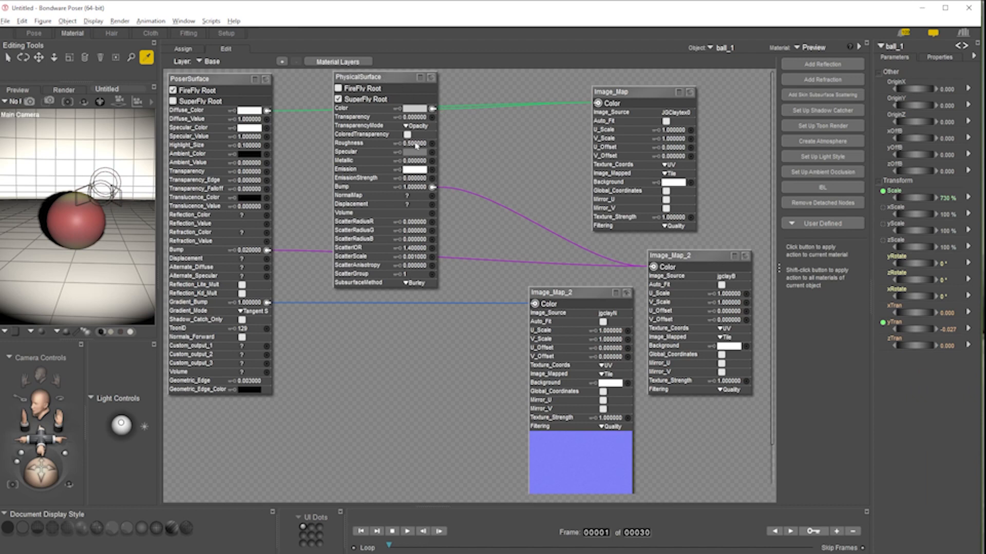
left_click(416, 144)
key("BackSpace")
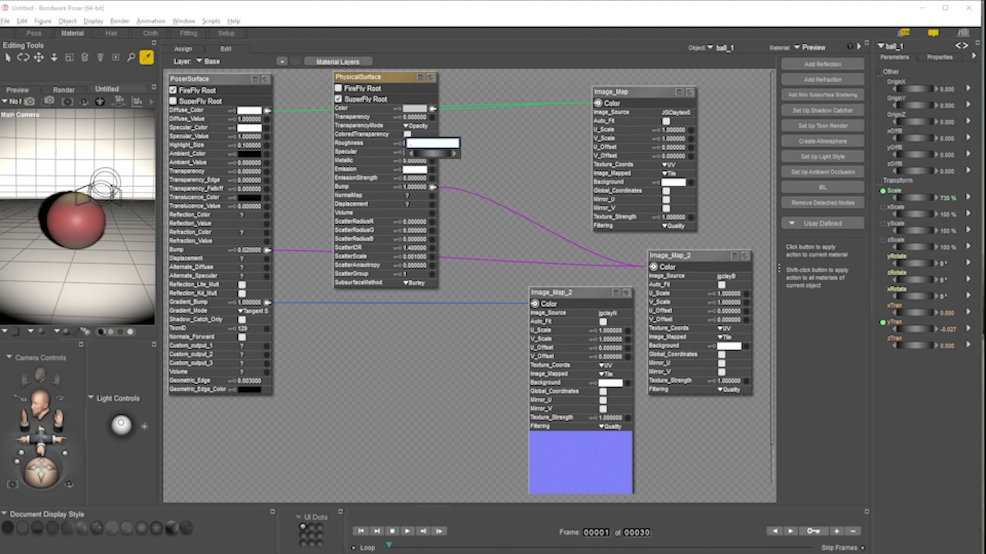
key("Return")
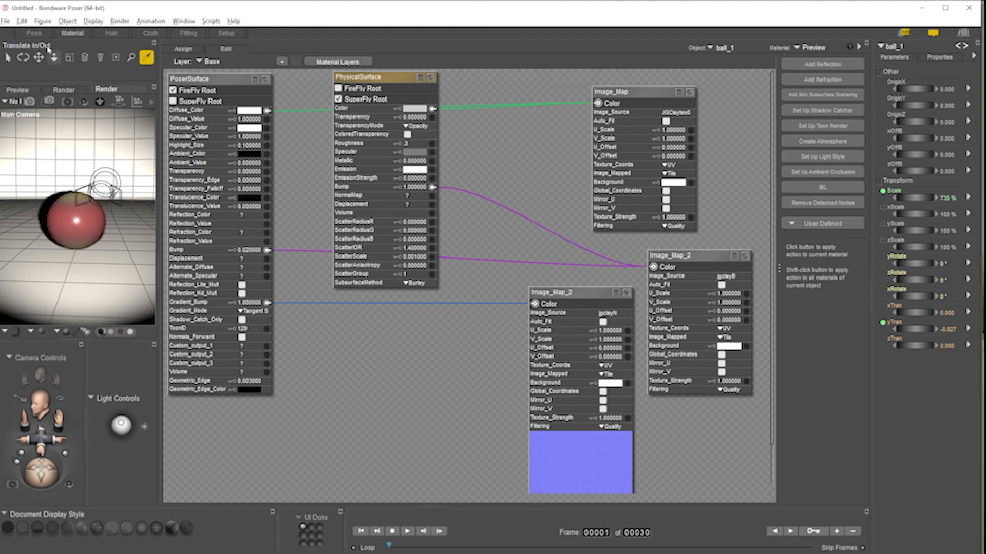
left_click(34, 33)
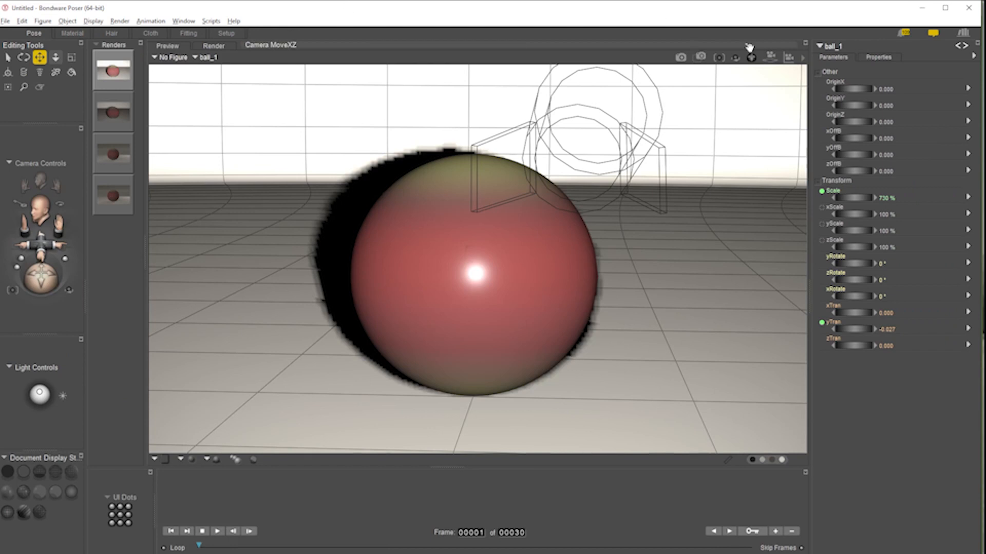
Render the ball, reposition the spotlight to about xTran 15.4, yTran 15 and zTran 14, and render again
left_click(681, 57)
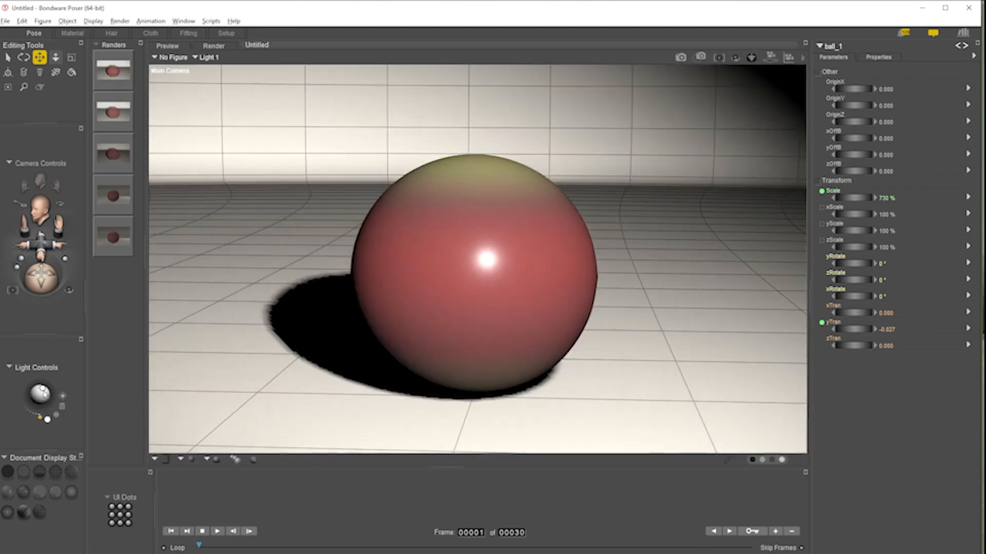
left_click_drag(40, 393, 50, 392)
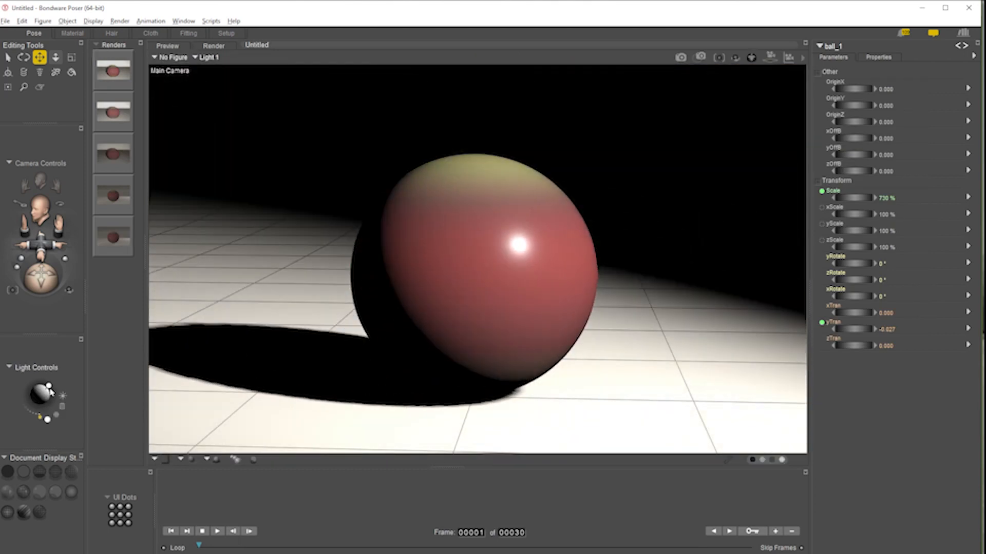
left_click(680, 57)
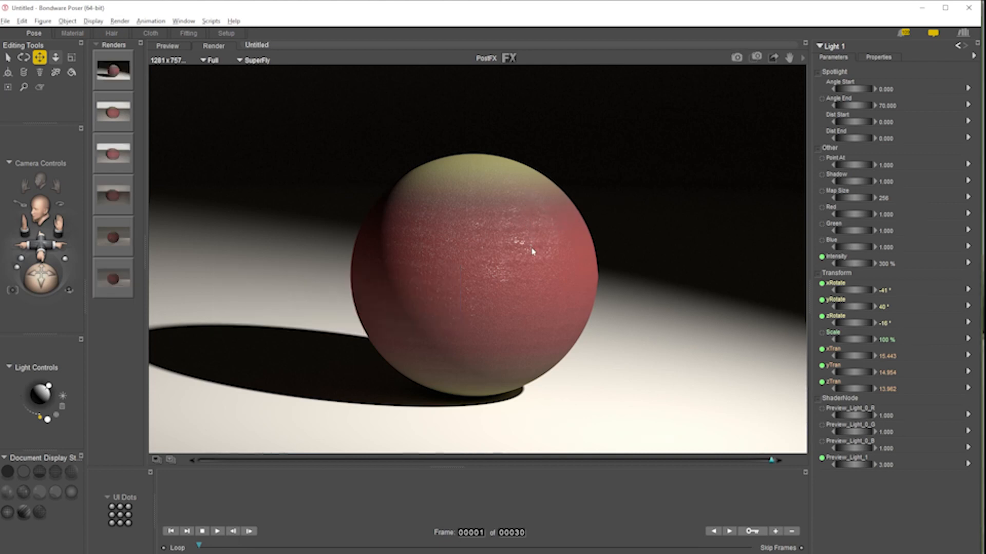
In the Material room, disconnect the image map from PhysicalSurface's Bump and run a test render of the ball, stopping it early
left_click(72, 33)
left_click(77, 218)
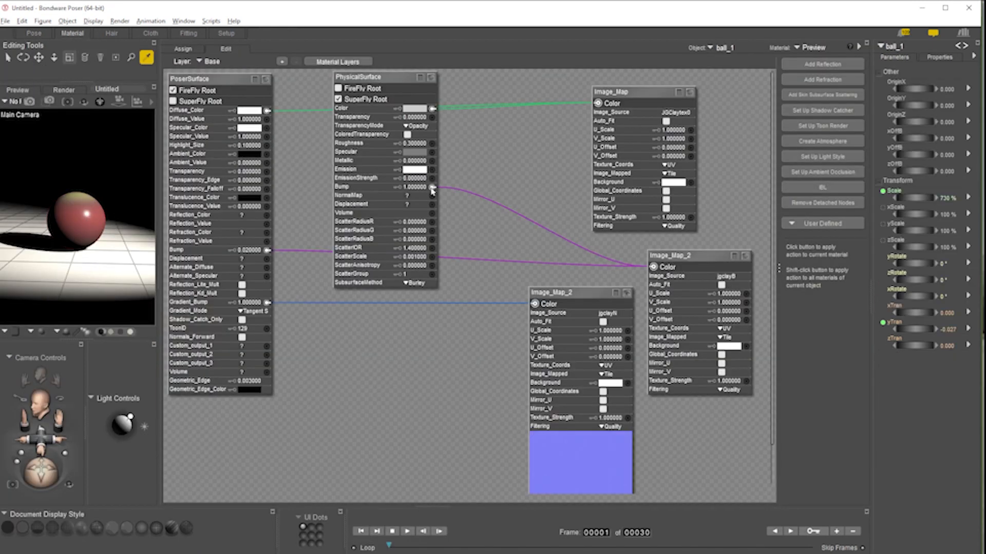
left_click(432, 191)
left_click(469, 197)
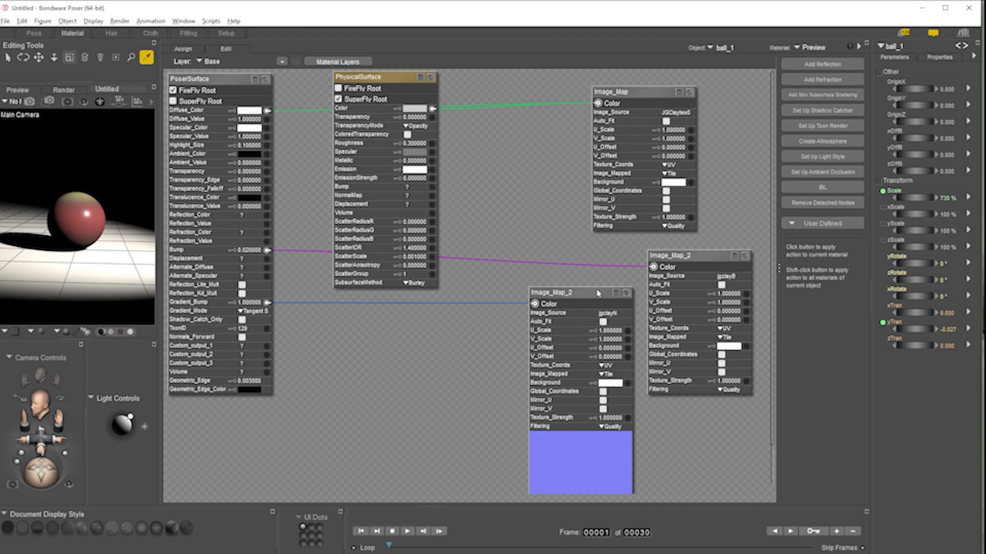
left_click(34, 33)
left_click(681, 56)
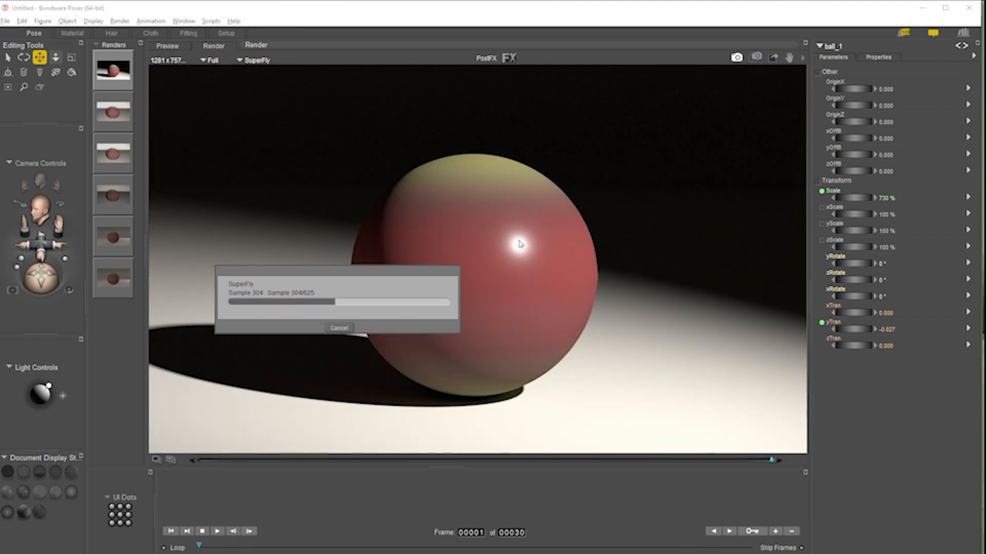
left_click(338, 327)
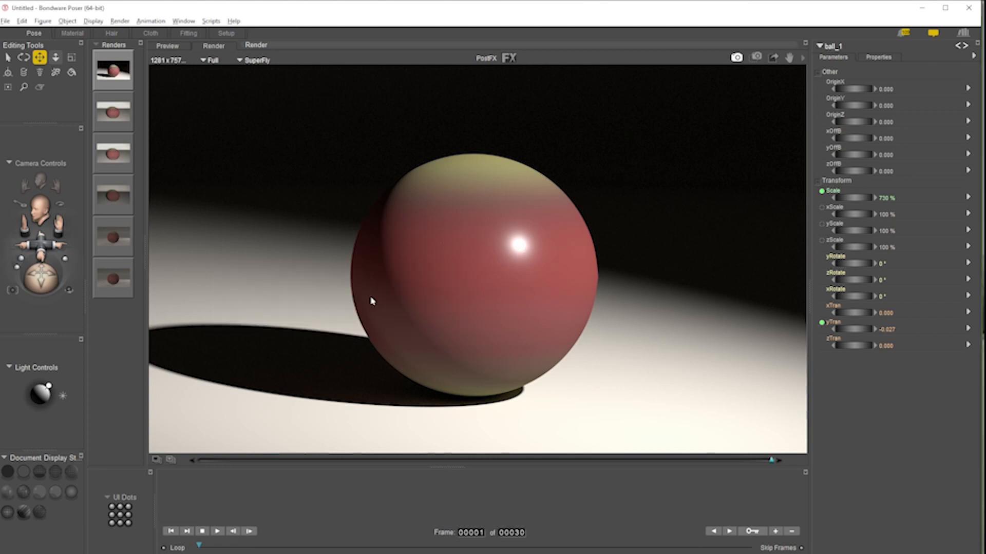
Connect the jgclayN image map to PhysicalSurface's NormalMap and run a partial test render of the ball from the Pose room
left_click(74, 34)
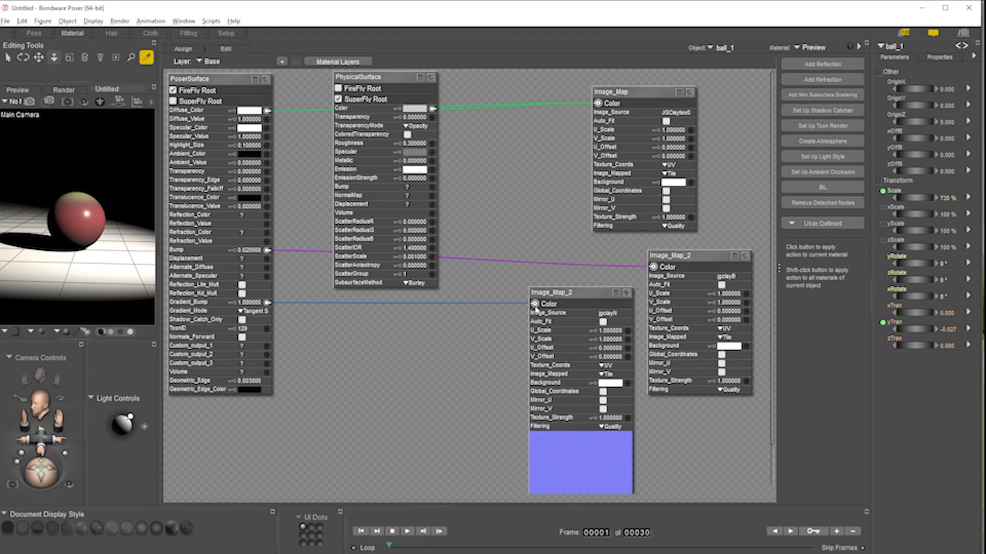
left_click_drag(535, 306, 433, 196)
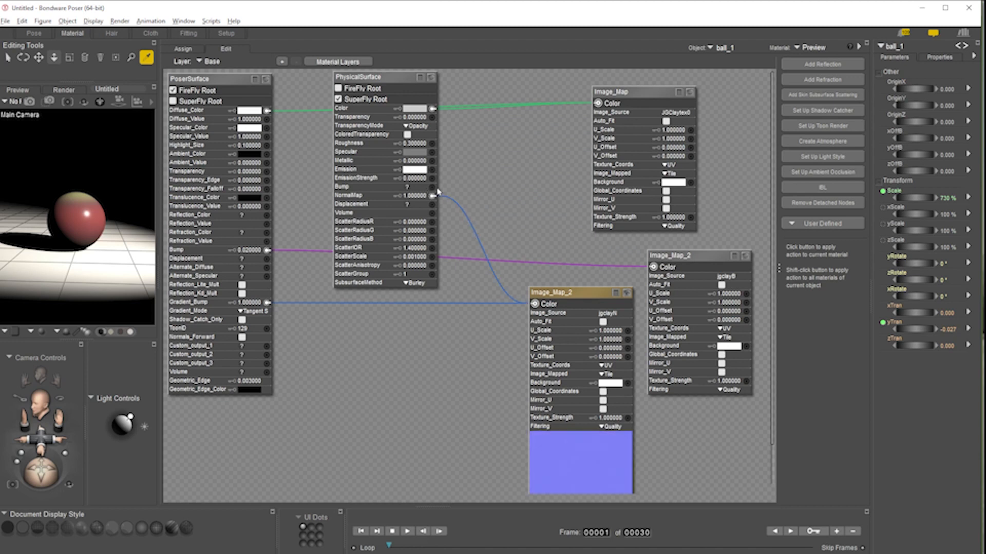
left_click(34, 34)
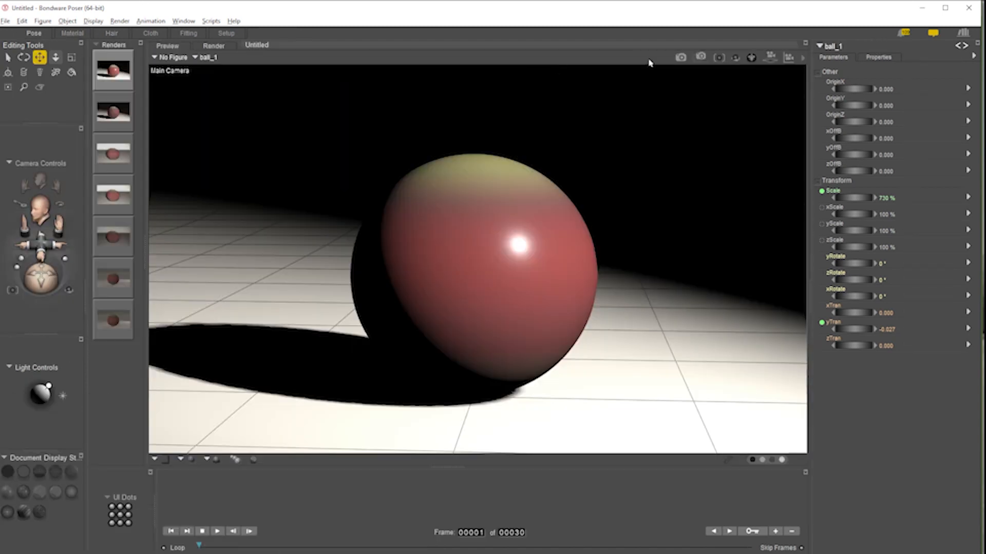
left_click(679, 62)
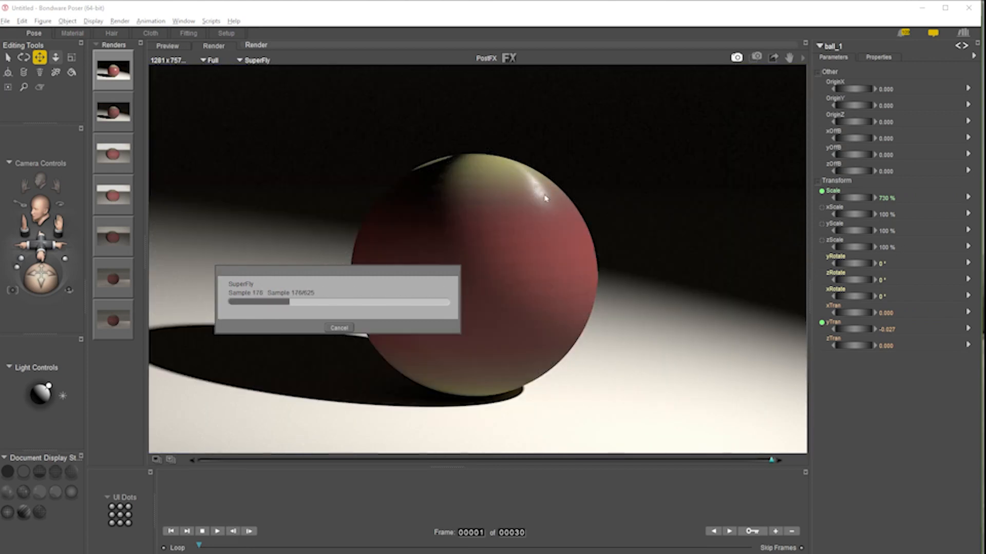
left_click(339, 327)
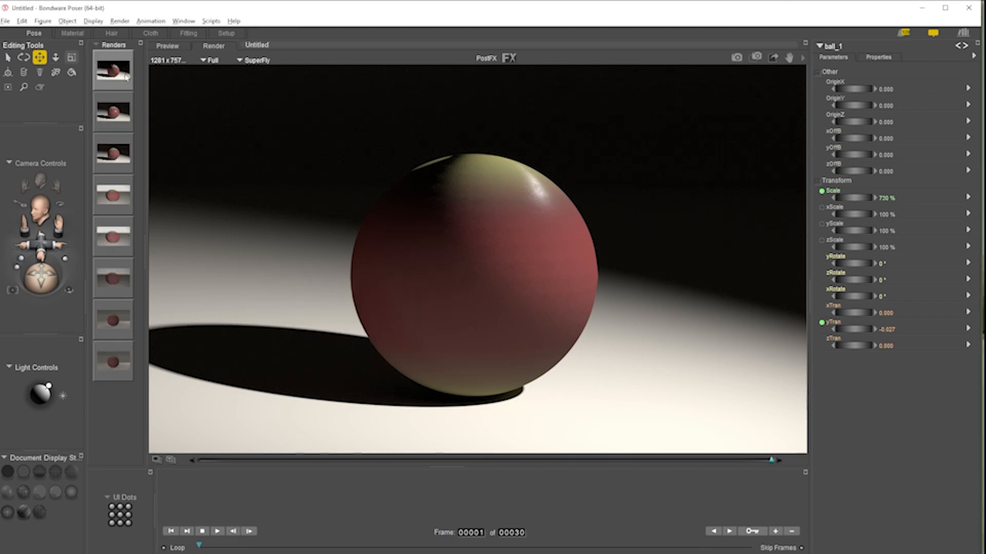
Return to the preview, create a second spotlight and point it at ball_1
left_click(167, 46)
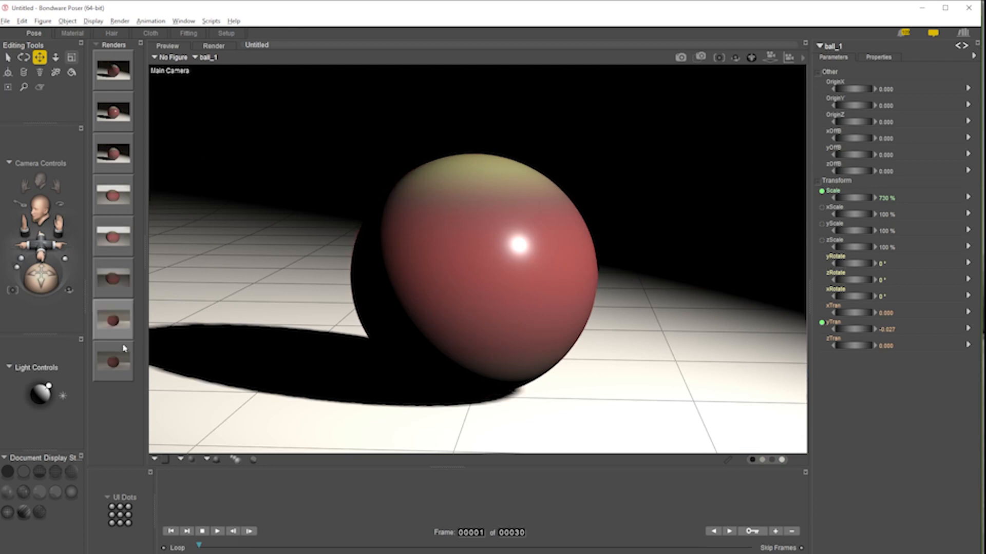
left_click(64, 400)
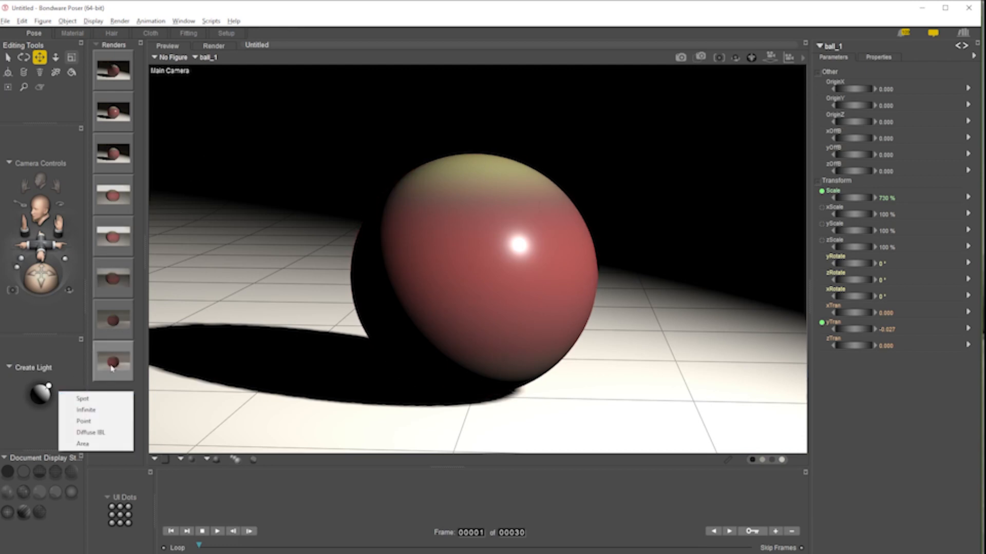
left_click(85, 398)
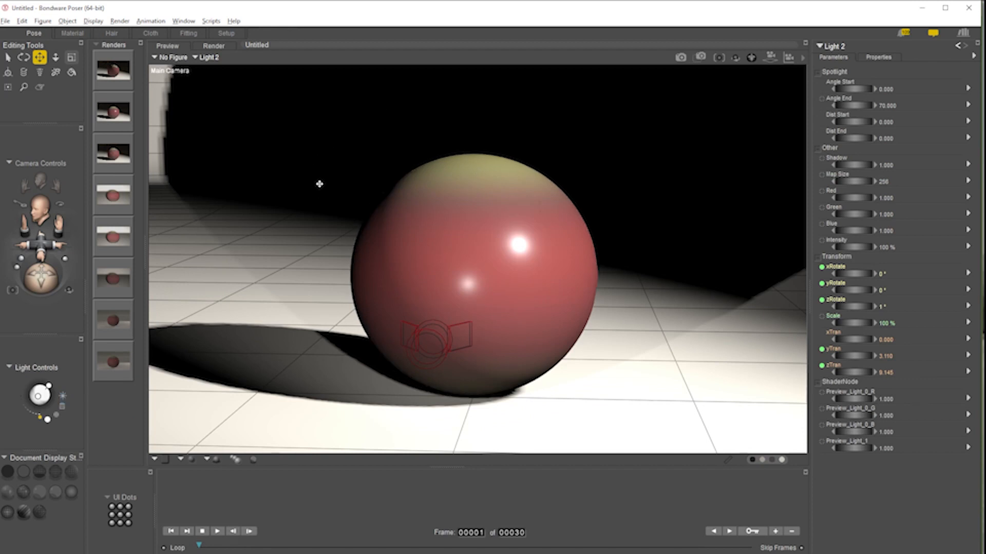
left_click(67, 21)
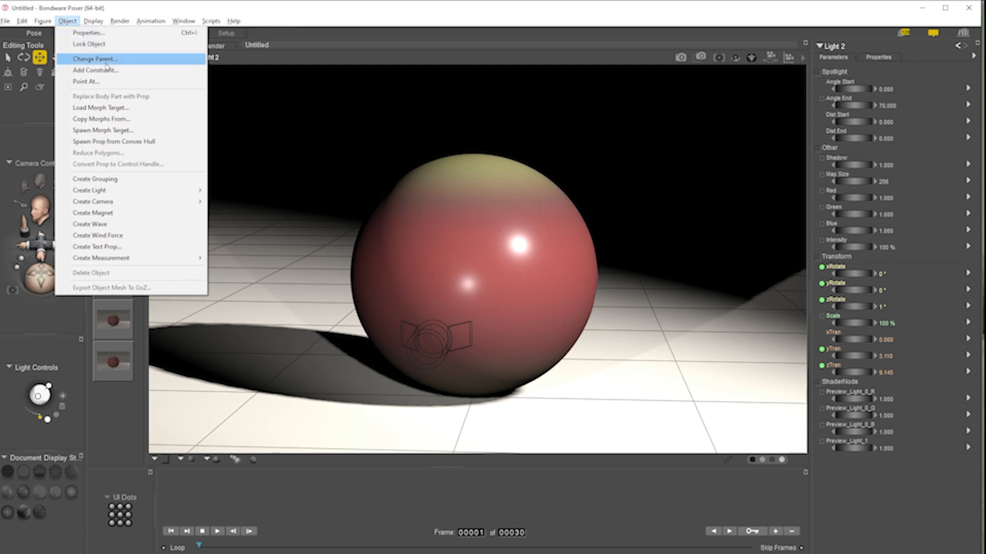
left_click(105, 81)
scroll(682, 389, "down", 1)
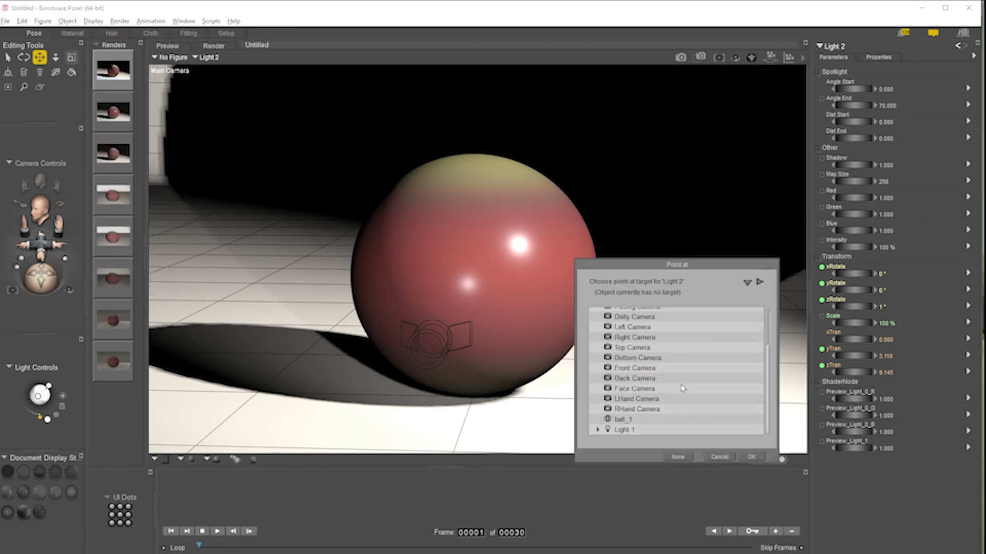
left_click(628, 419)
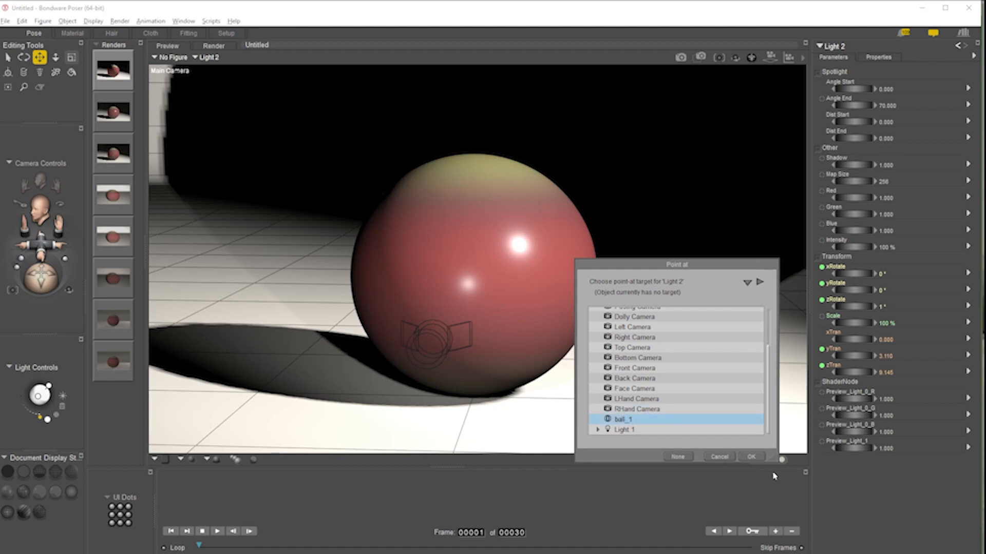
left_click(751, 457)
Move the second spotlight to about xTran -7.1, yTran 5.9 and zTran 13.9, and set its Intensity to 50%
left_click_drag(853, 372, 828, 355)
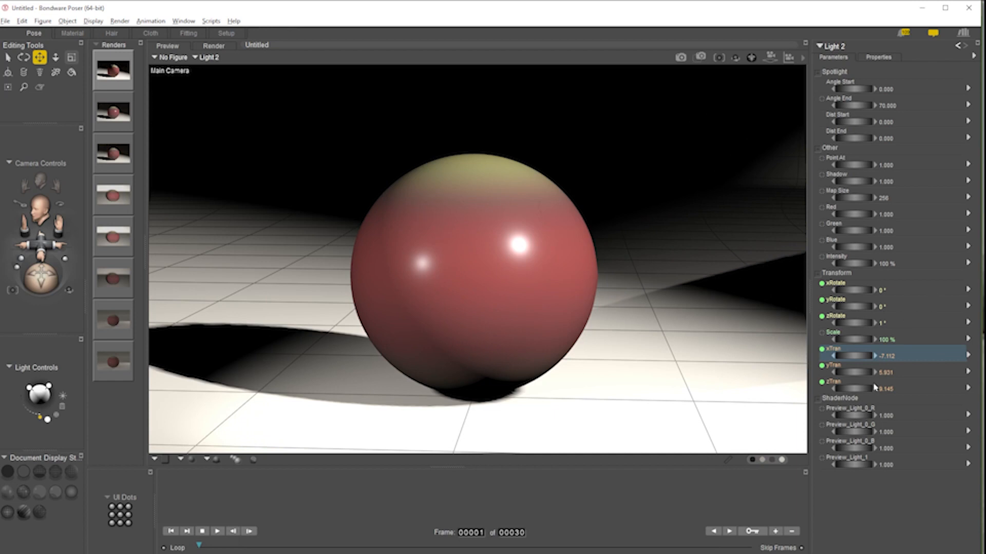
left_click_drag(851, 391, 875, 390)
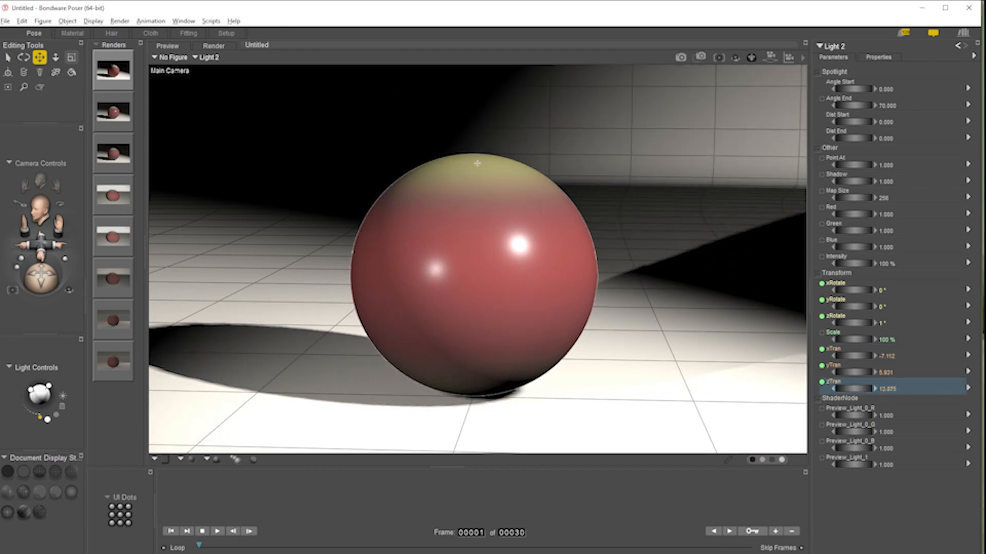
left_click(886, 263)
type("5")
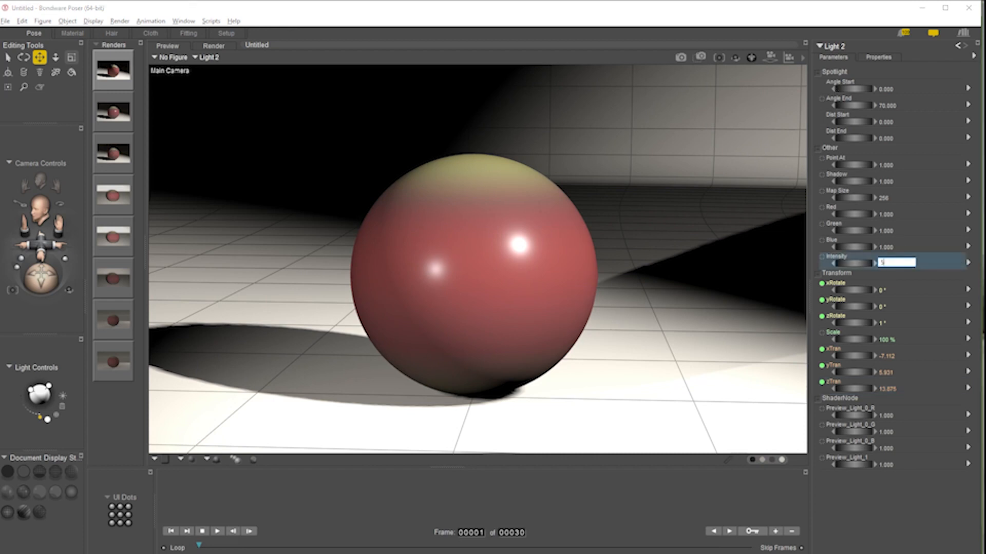
type("0")
key("Return")
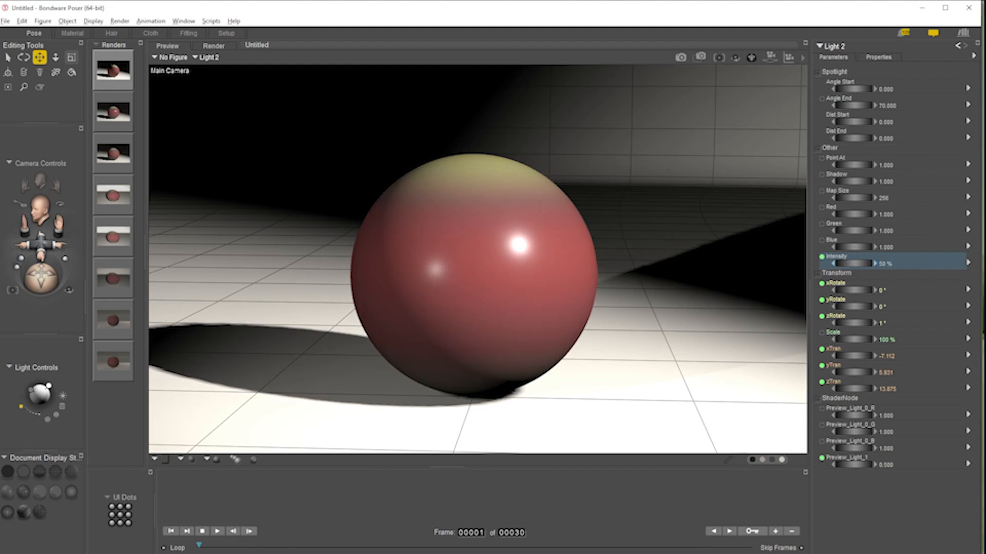
Render the ball with both spotlights, return to the preview and select ball_1
key("ctrl+r")
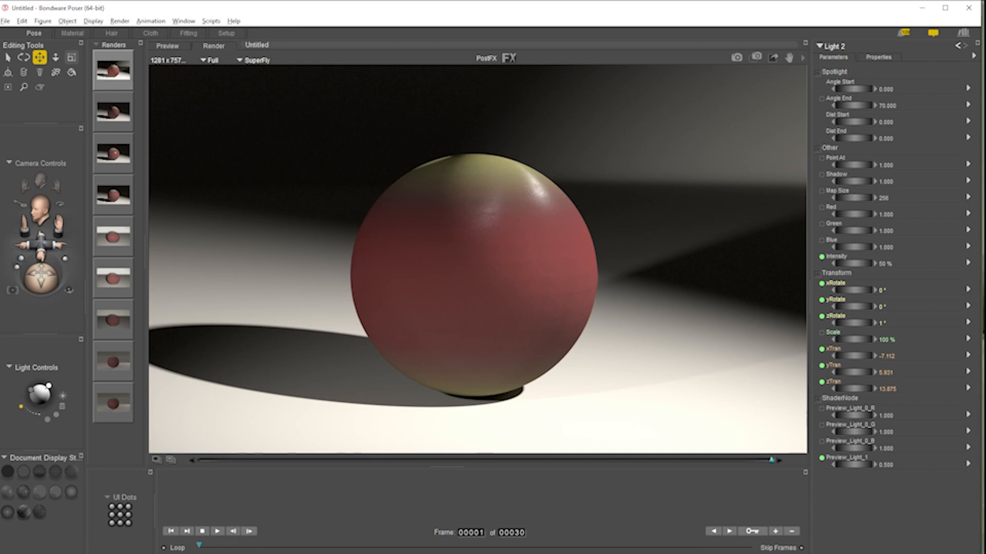
key("alt+Tab")
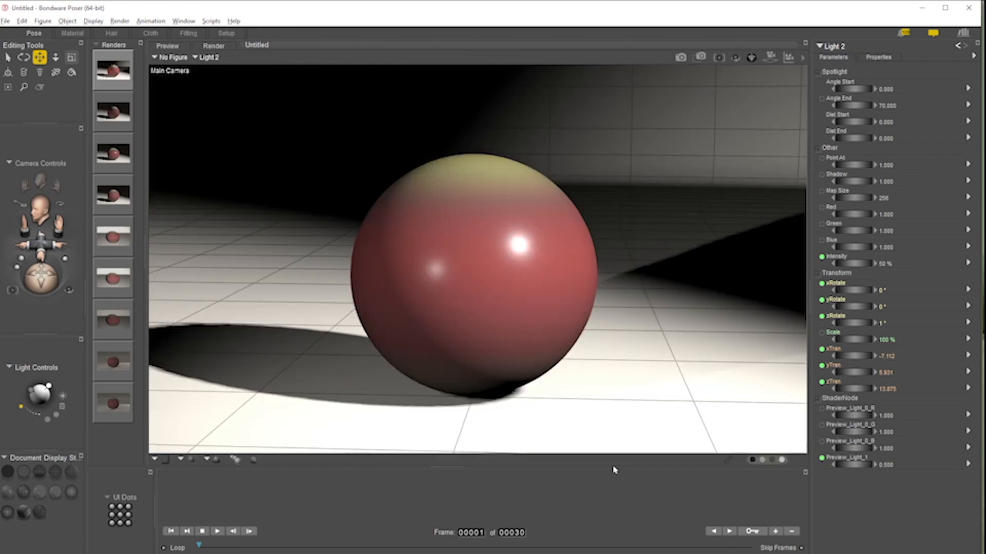
left_click(532, 252)
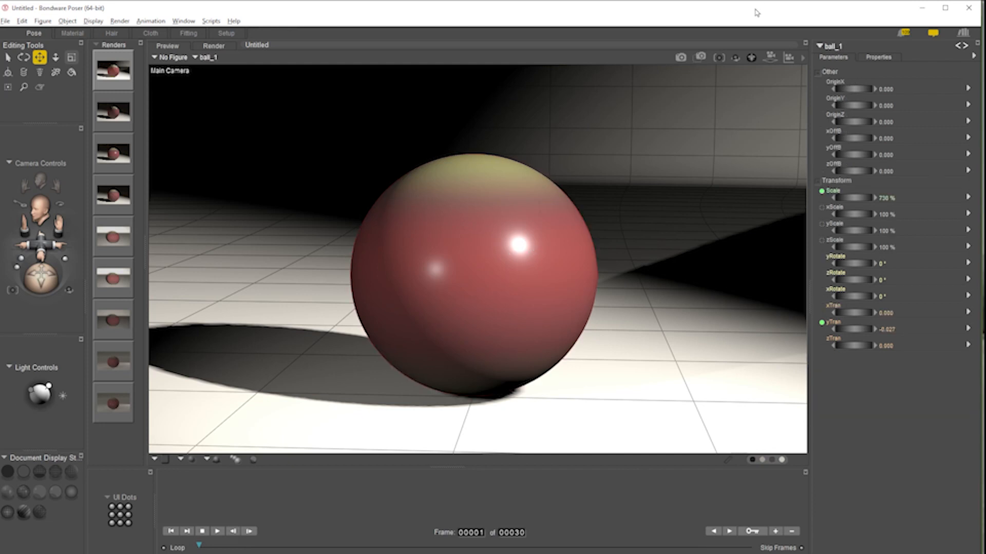
Set FireFly's Auto Settings quality to the level with raytracing on and a minimum shading rate of 1.00, and render the ball with FireFly
left_click(805, 59)
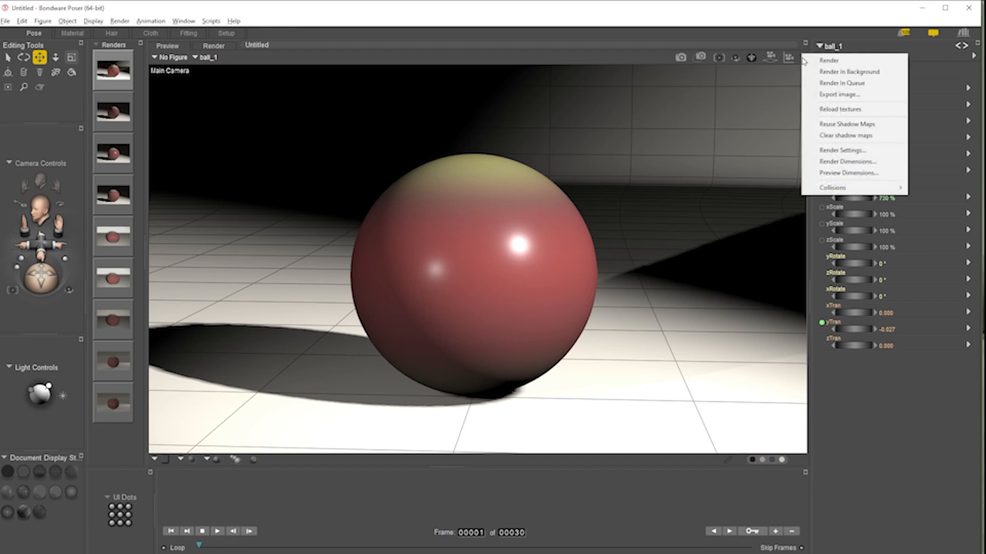
left_click(847, 151)
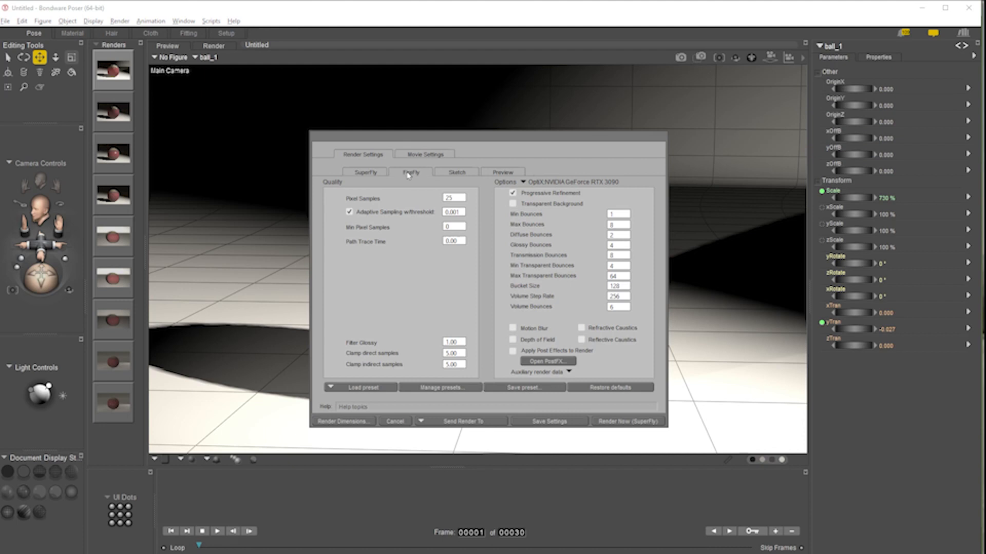
left_click(409, 173)
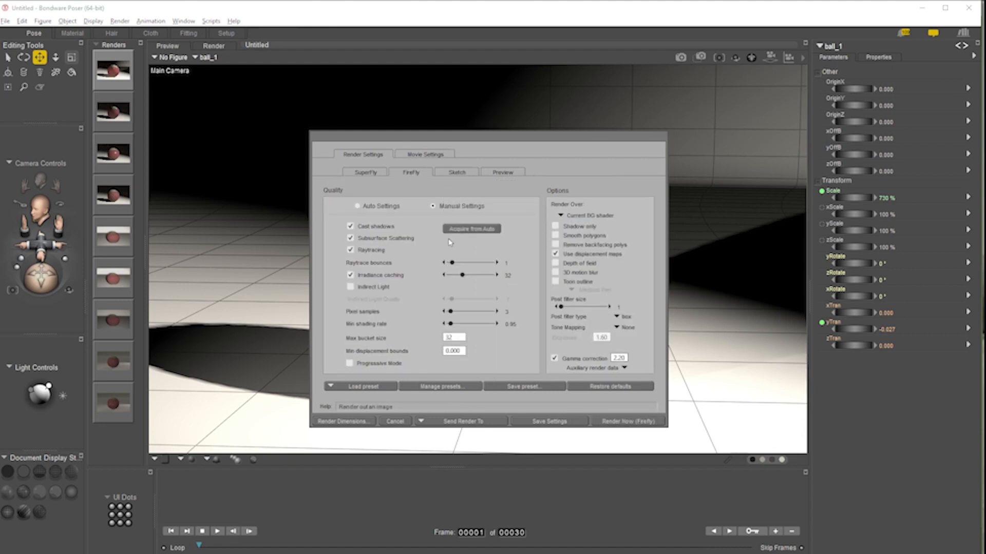
left_click(400, 208)
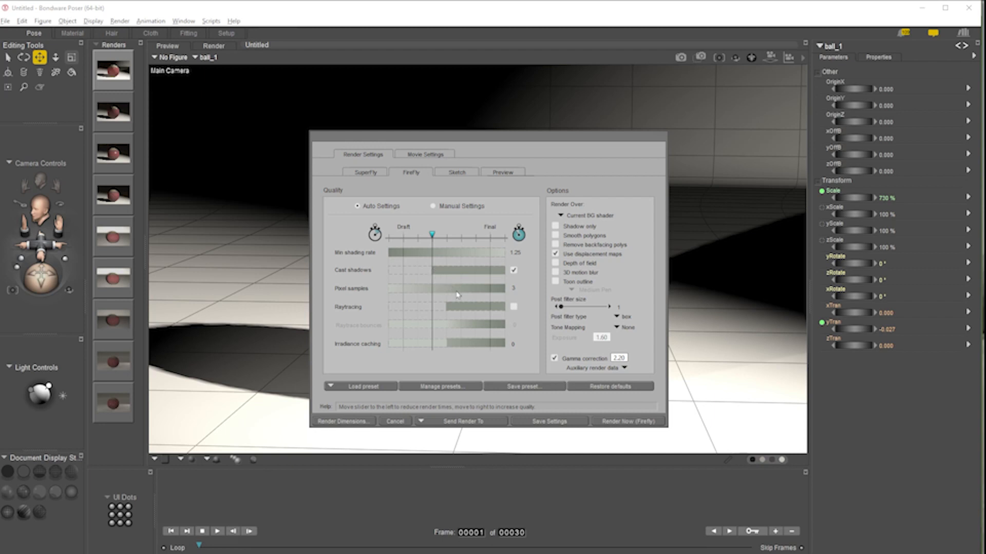
mouse_move(432, 235)
left_mouse_down()
mouse_move(456, 239)
mouse_move(446, 245)
left_mouse_up()
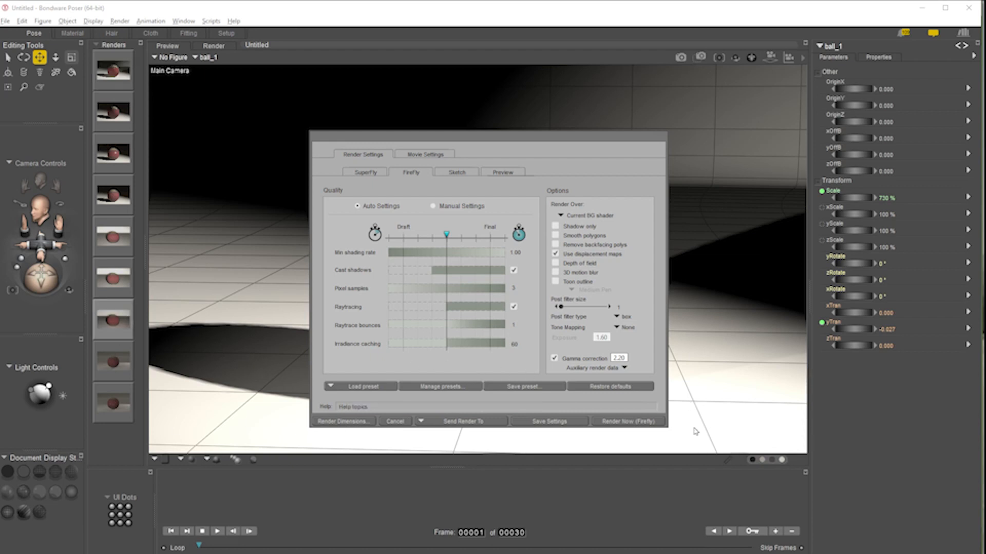
left_click(629, 422)
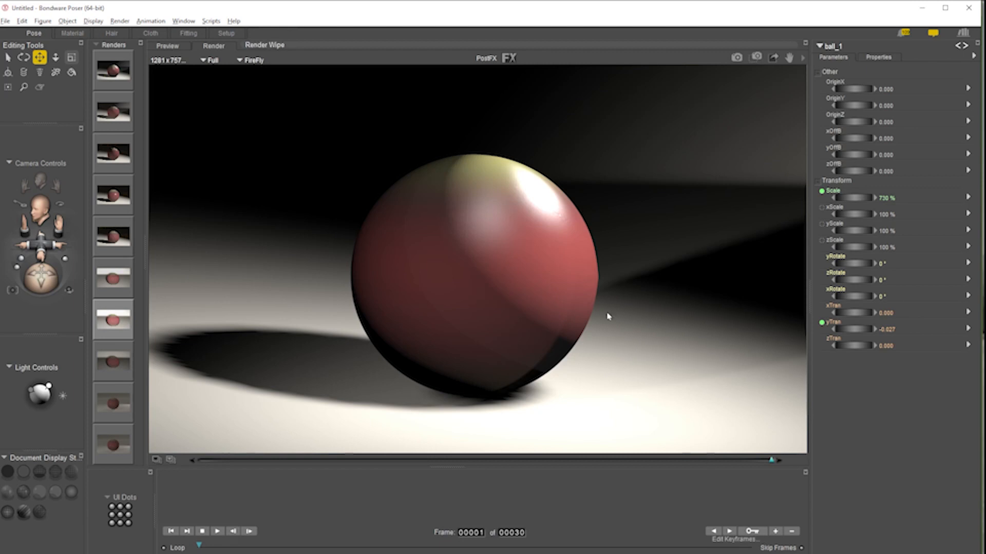
Open the Material room and close the DAZ Studio render window
left_click(72, 33)
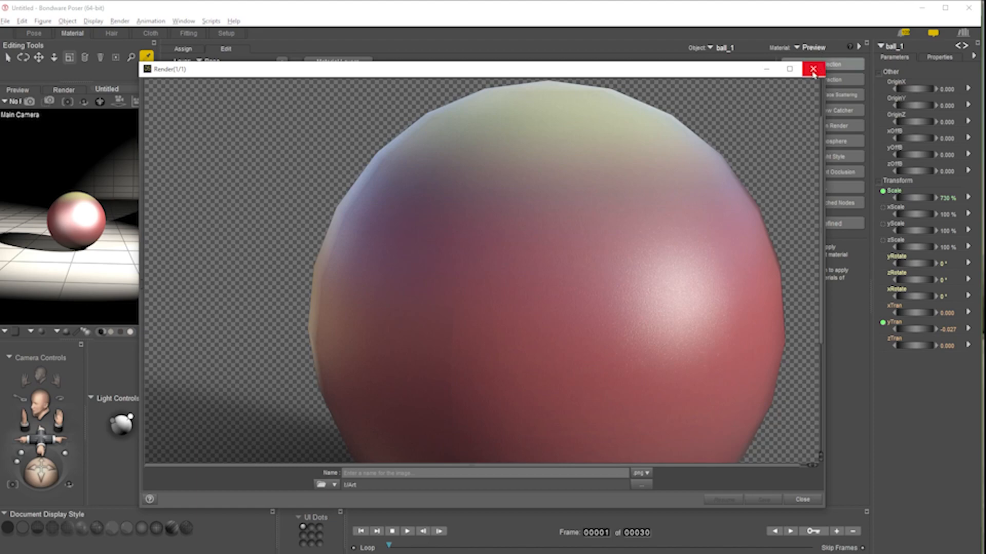
left_click(815, 68)
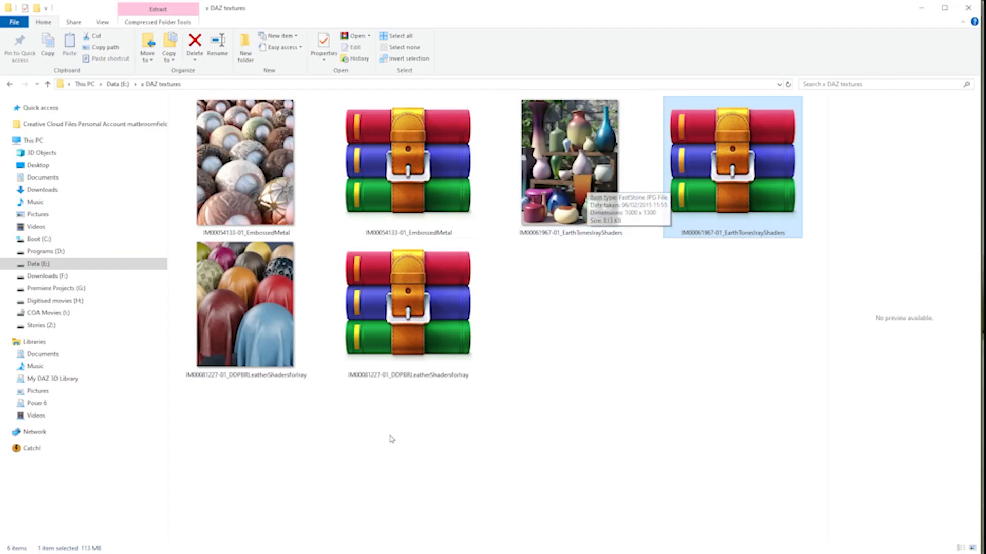
Switch to DAZ Studio and browse the Digital Delirium DD PBR Leather shader presets, opening and expanding the Leather Full Grain folder
left_click(247, 304)
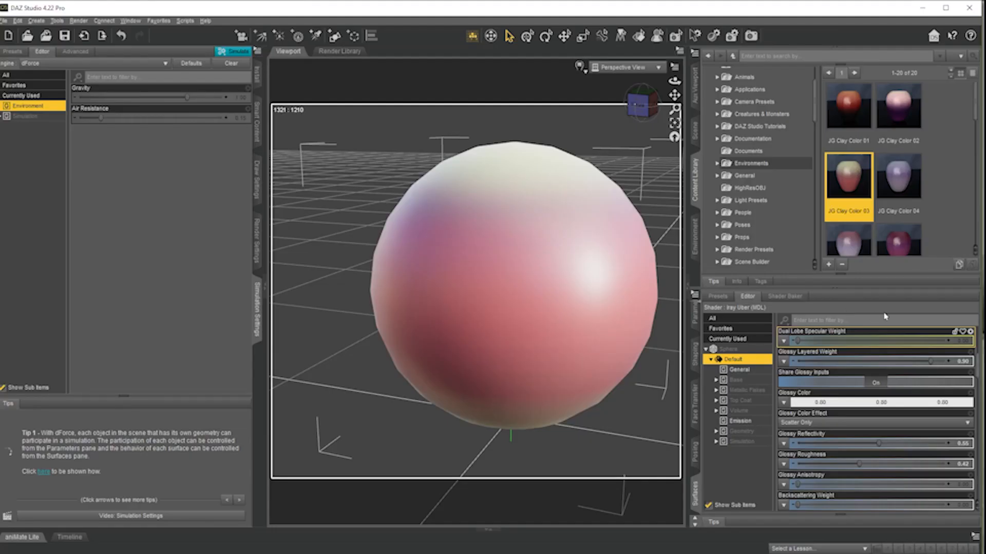
scroll(773, 212, "down", 2)
scroll(772, 211, "down", 4)
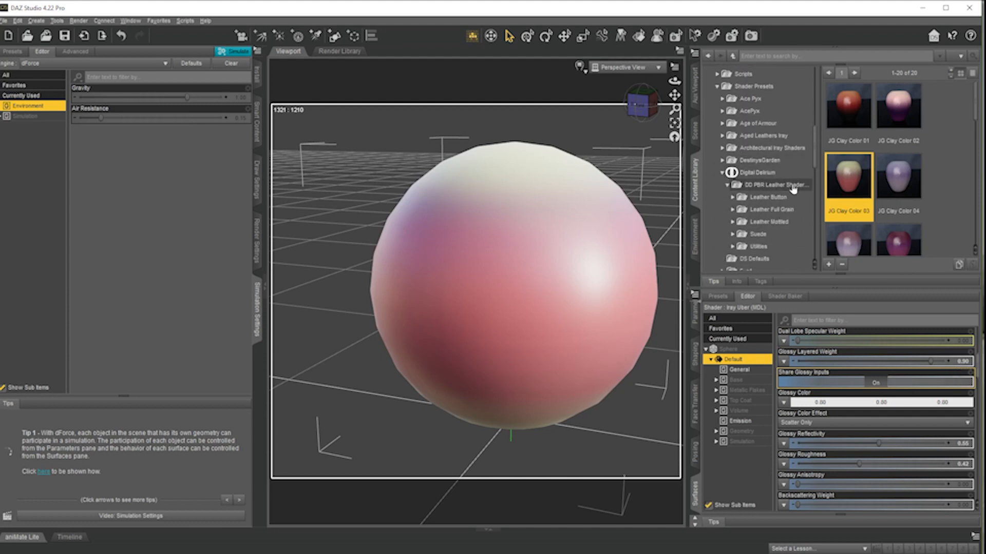
left_click(793, 189)
left_click(799, 199)
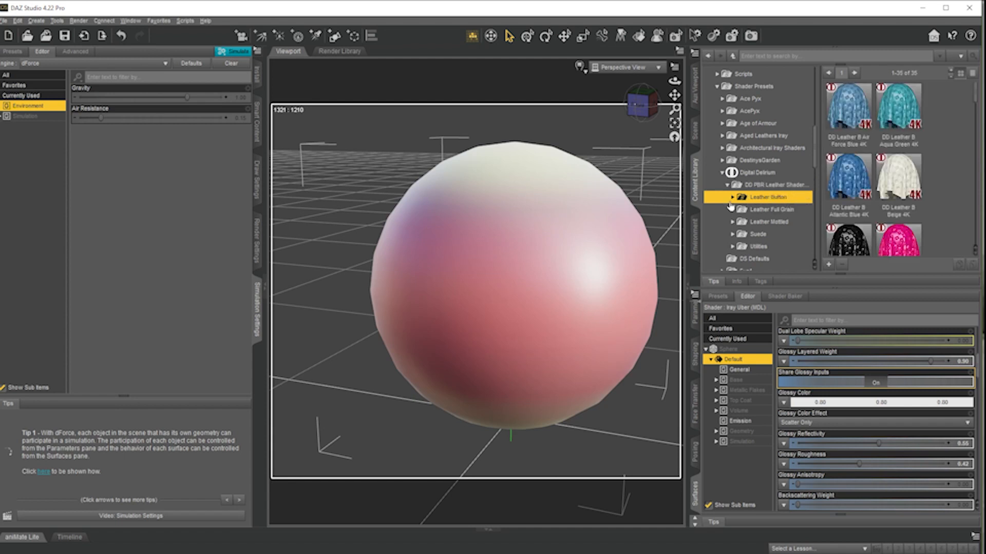
left_click(746, 210)
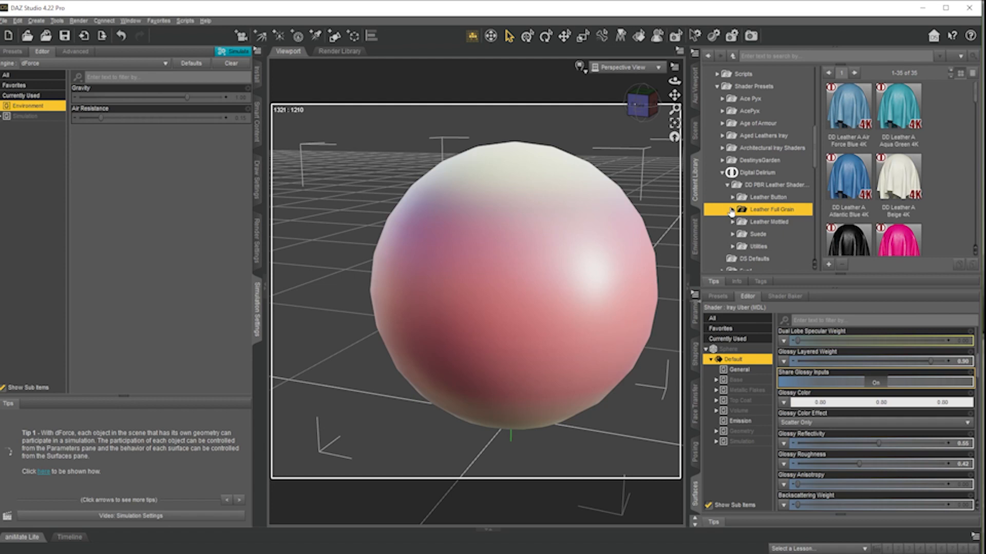
left_click(733, 221)
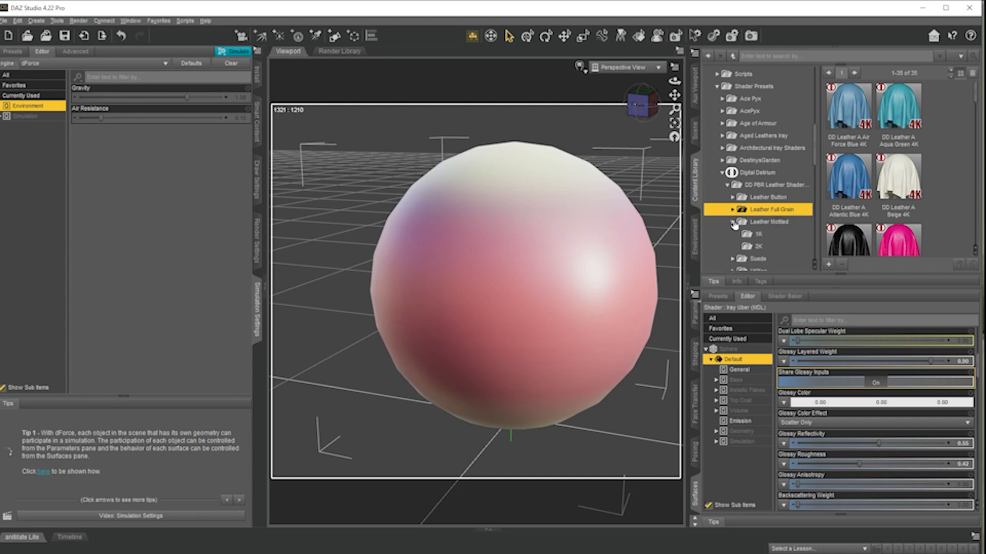
left_click(732, 210)
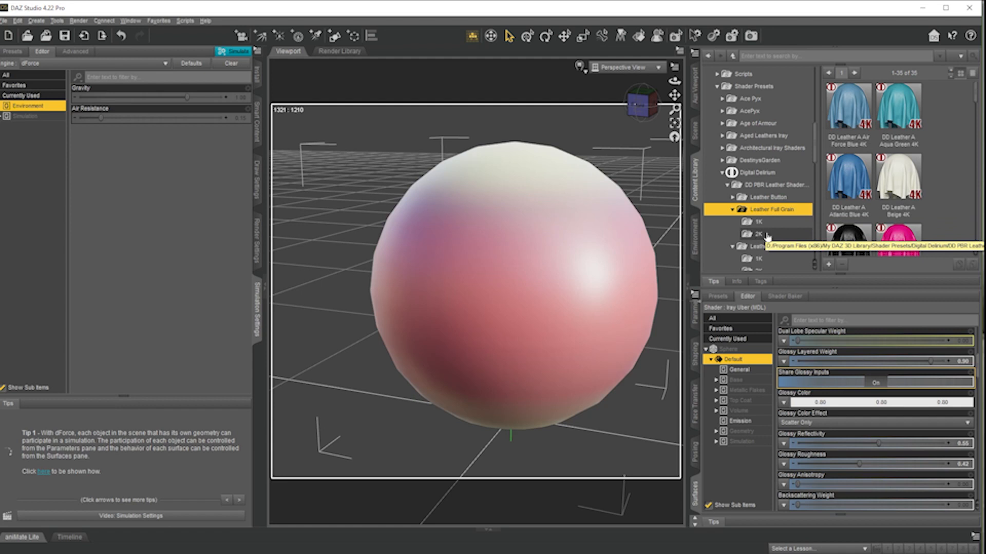
Apply the DD Leather A Brown 4K preset to the sphere and render it
mouse_move(829, 234)
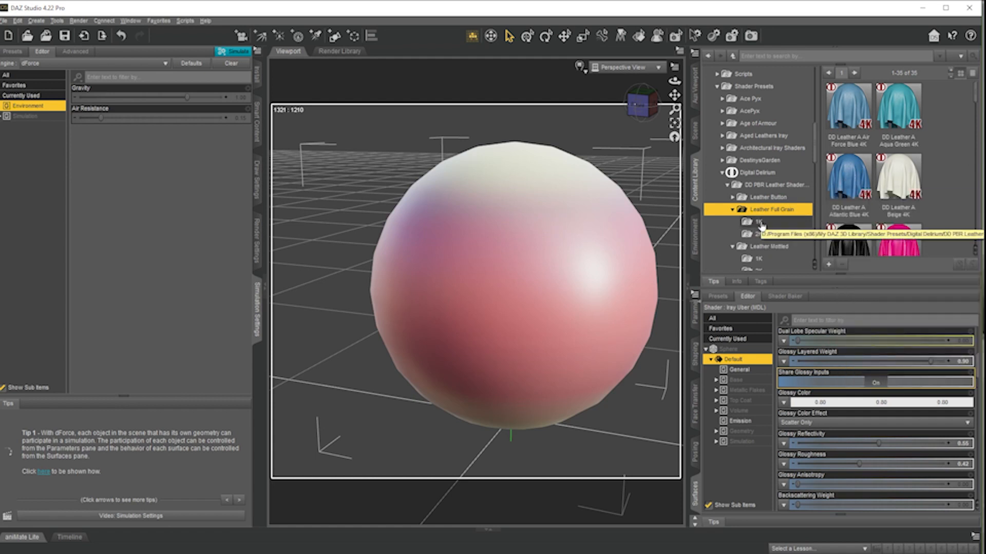
mouse_move(849, 179)
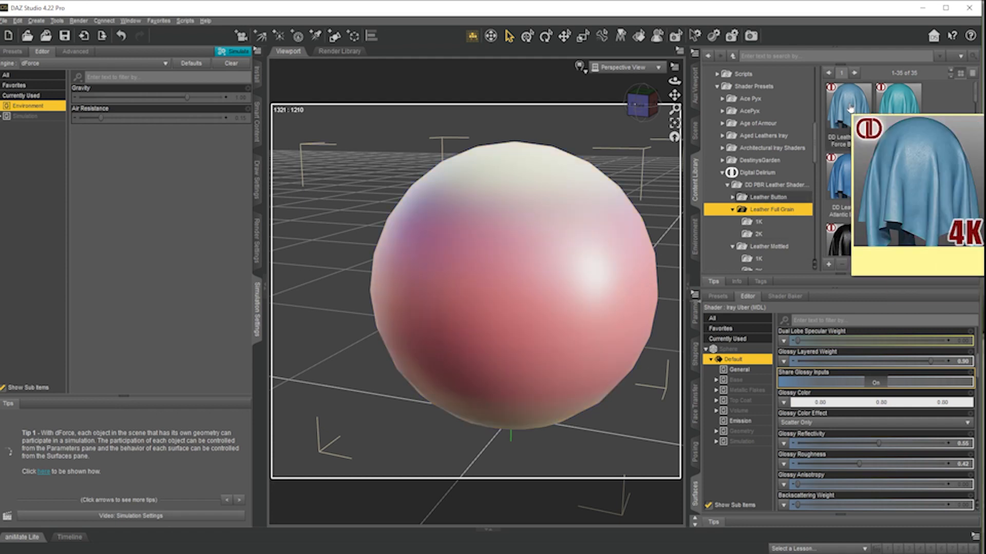
scroll(852, 121, "down", 3)
scroll(853, 129, "up", 3)
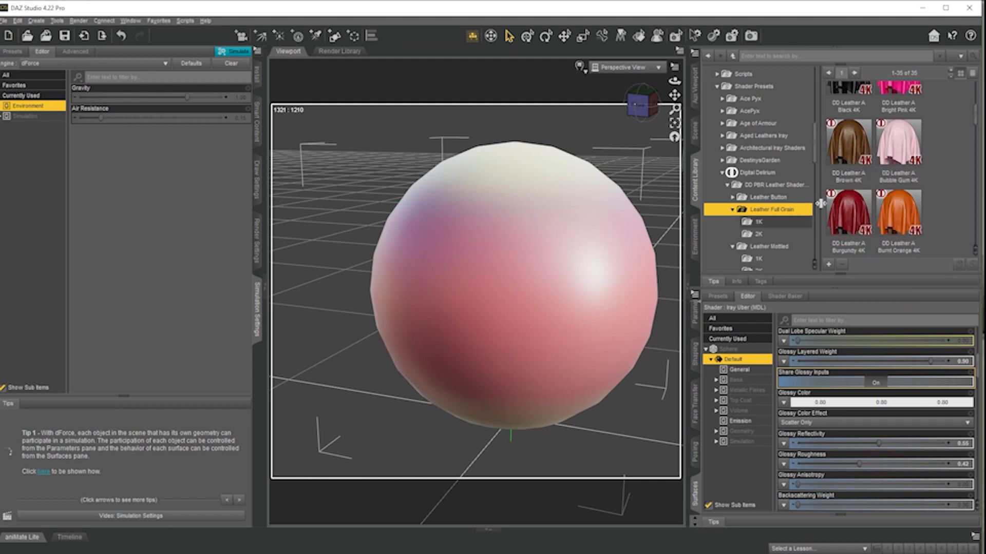
mouse_move(851, 149)
left_click_drag(851, 148, 555, 278)
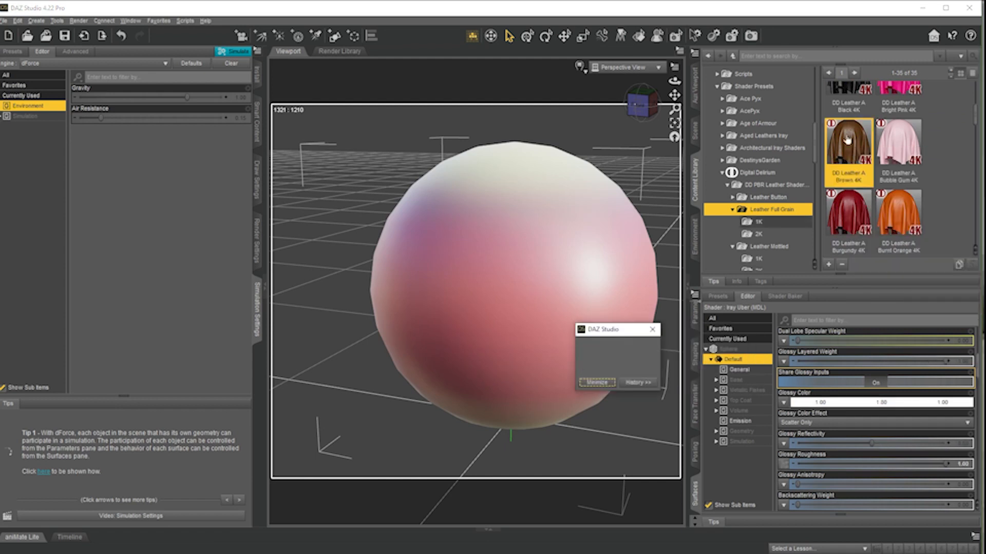
left_click(750, 36)
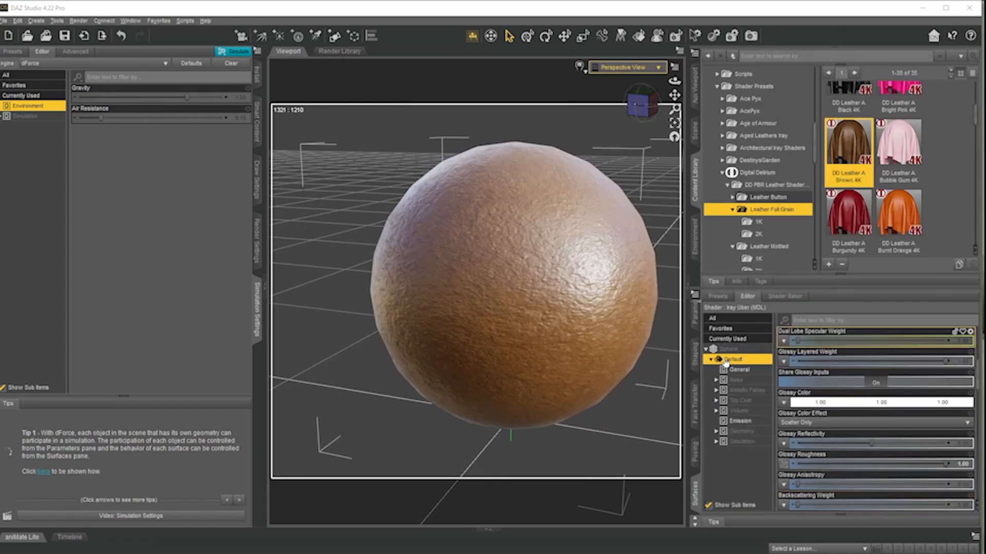
Browse for the leather's Base Color image, copy the path of its texture folder, and cancel the file dialog
scroll(833, 365, "up", 3)
scroll(833, 365, "up", 7)
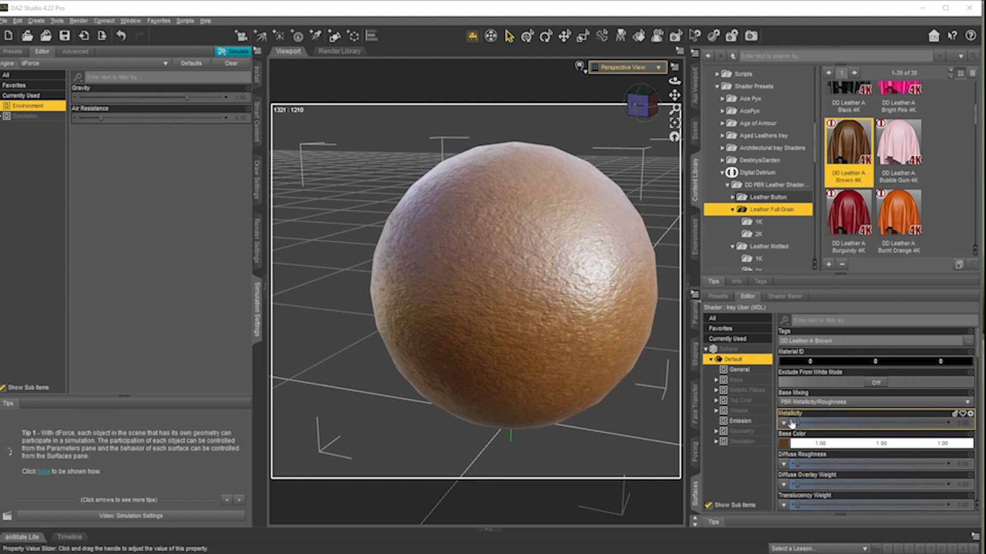
mouse_move(783, 444)
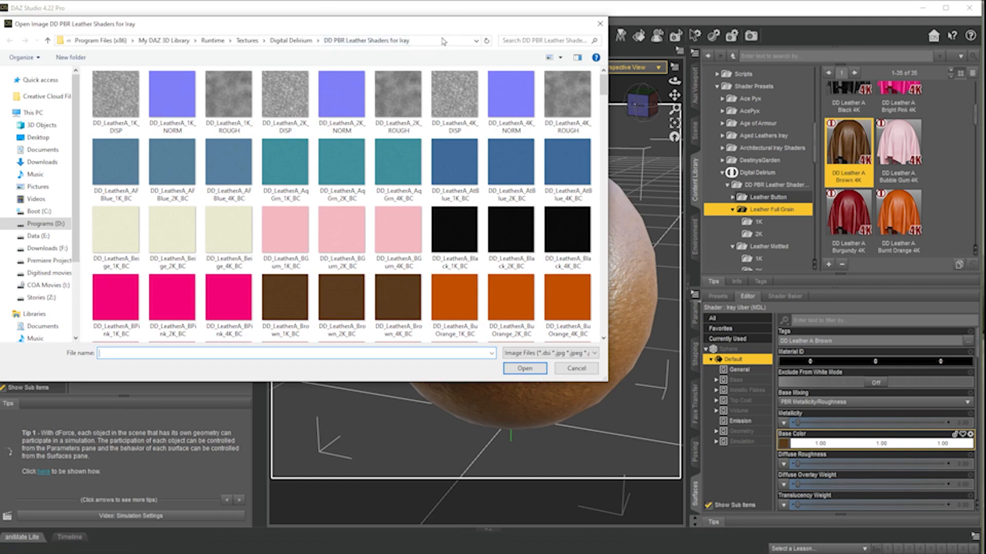
left_click(443, 41)
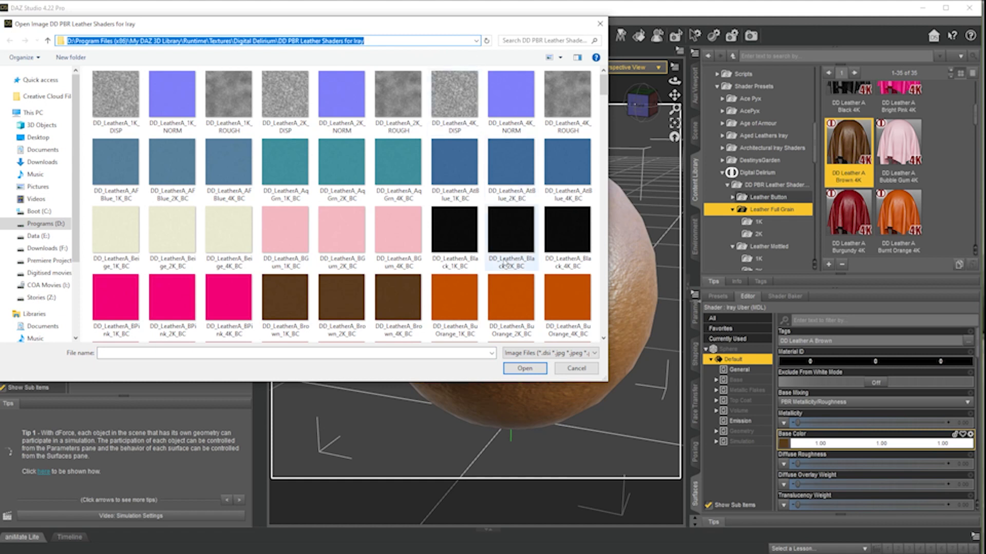
left_click(576, 369)
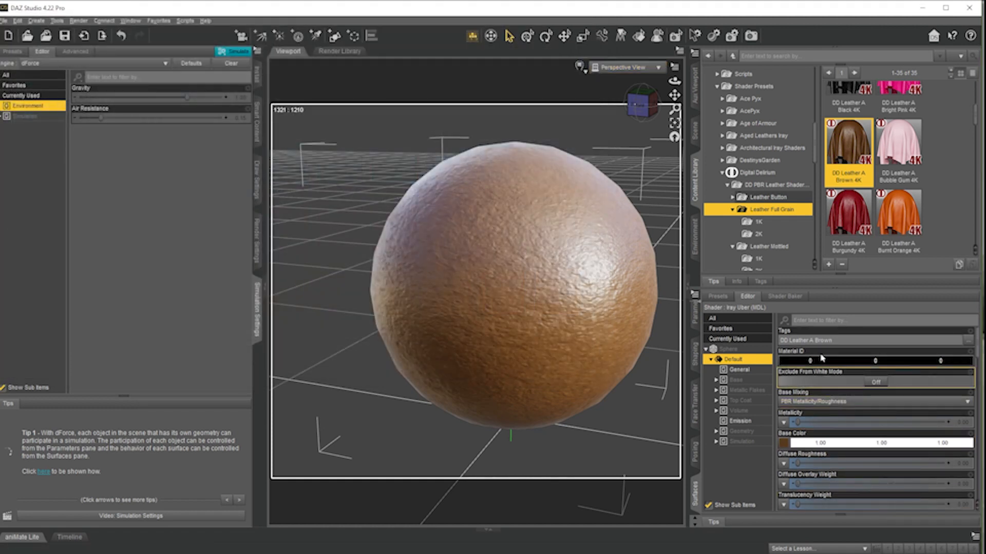
Examine the leather shader's glossy, roughness, refraction, normal map and displacement settings and the maps they use
scroll(811, 386, "down", 10)
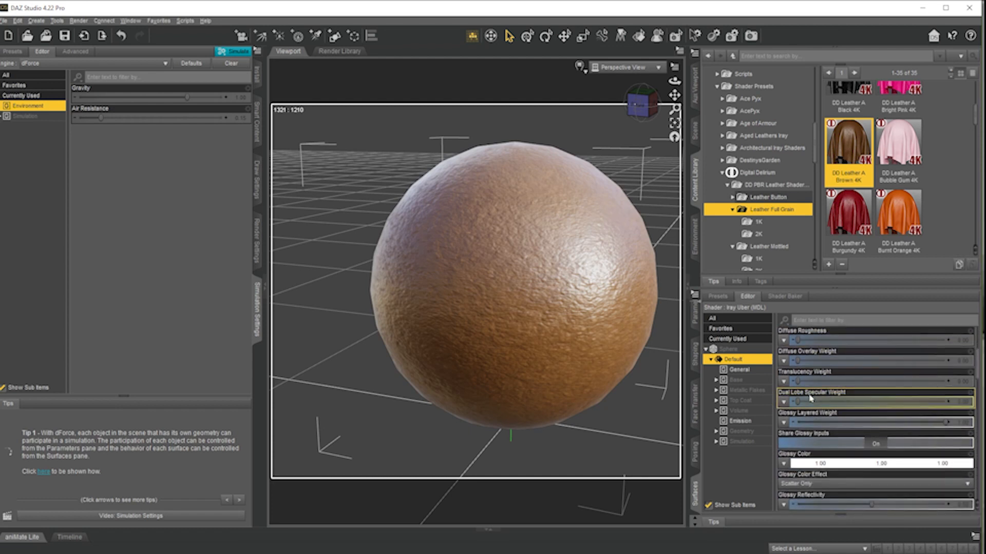
mouse_move(785, 466)
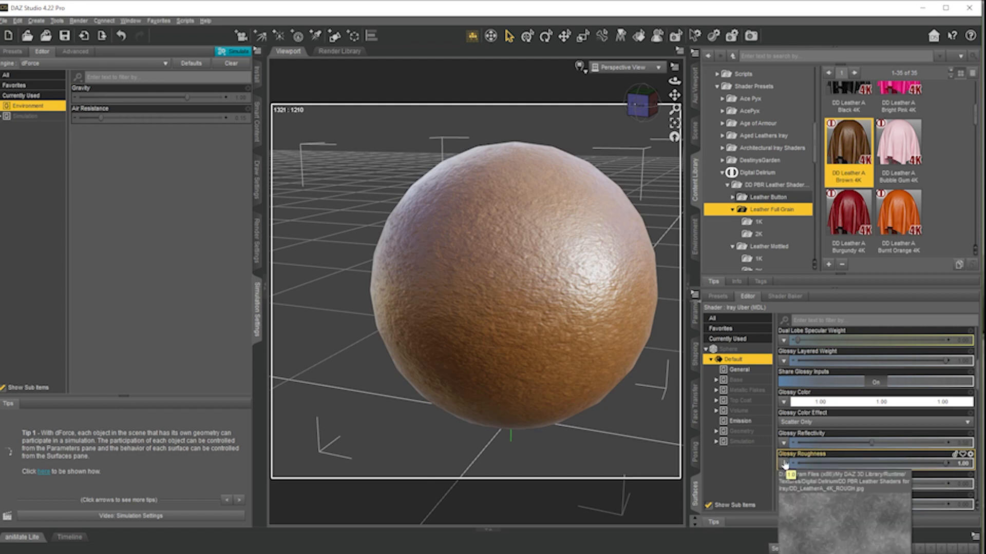
scroll(892, 405, "down", 10)
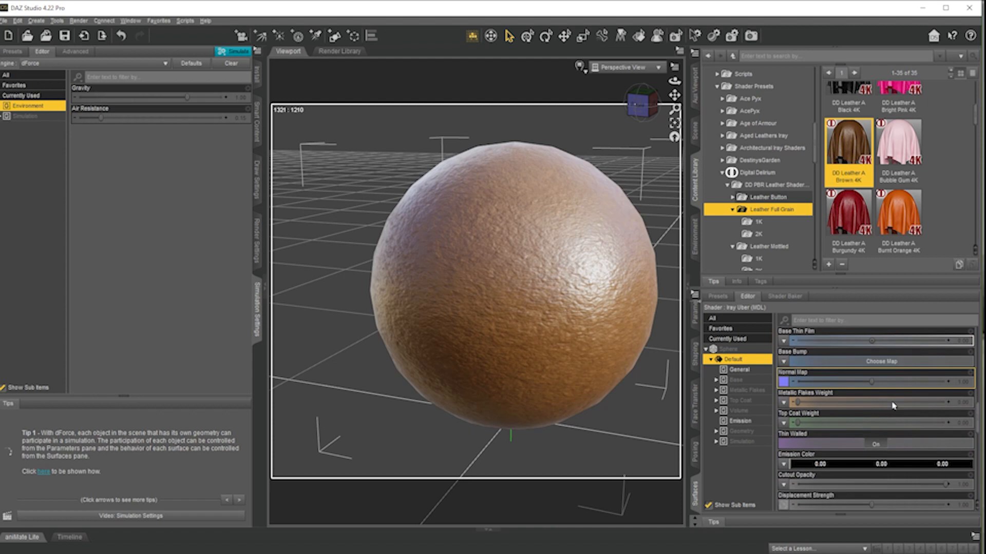
scroll(858, 396, "up", 2)
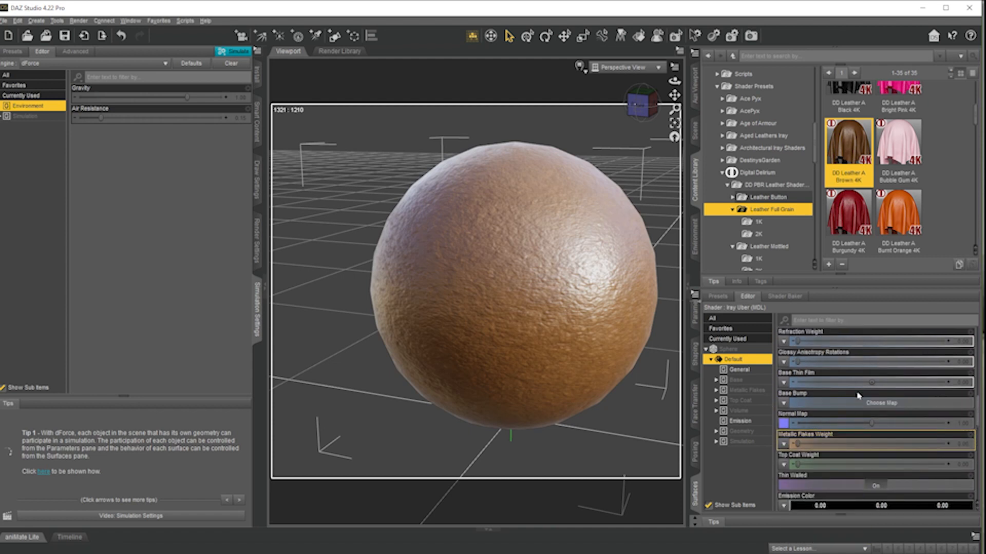
scroll(858, 396, "up", 1)
scroll(858, 395, "up", 3)
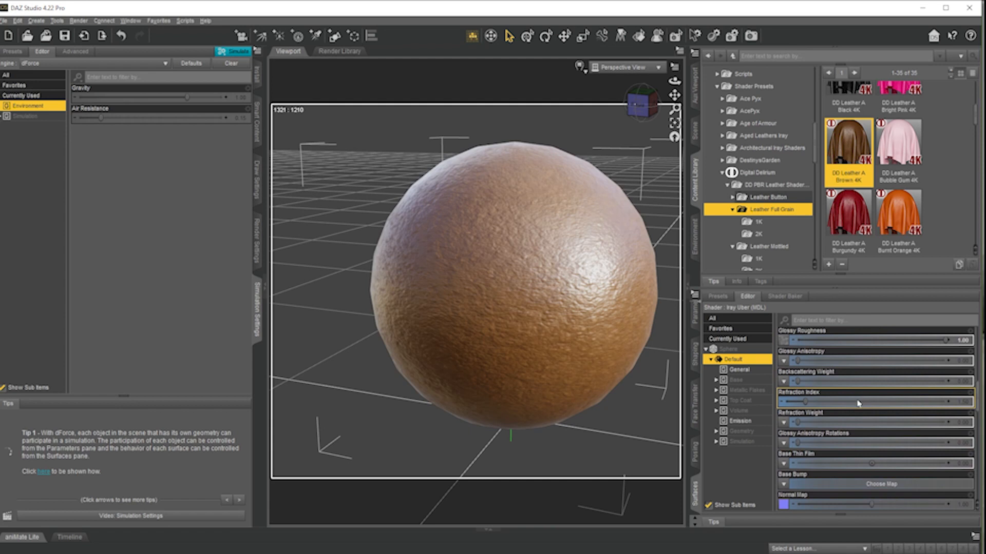
scroll(855, 407, "down", 3)
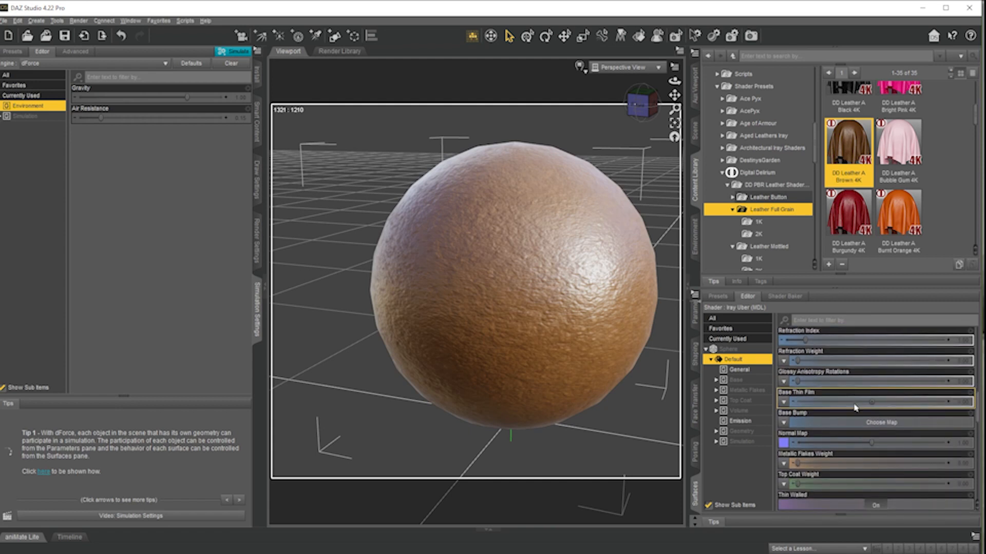
scroll(855, 407, "down", 3)
scroll(855, 409, "down", 3)
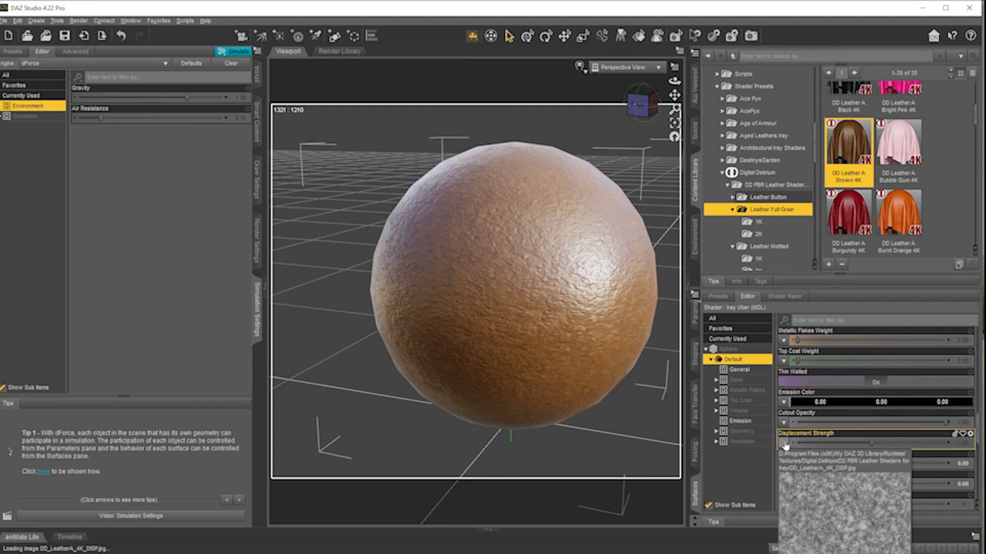
Inspect the finished leather render, move its window aside, and review the remaining displacement and surface settings
left_click_drag(985, 22, 679, 32)
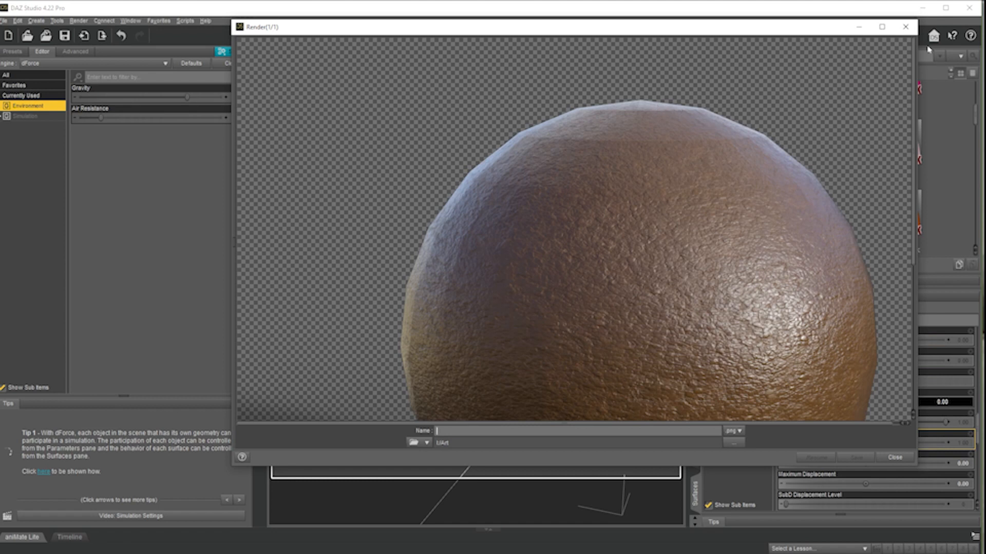
left_click_drag(792, 26, 985, 40)
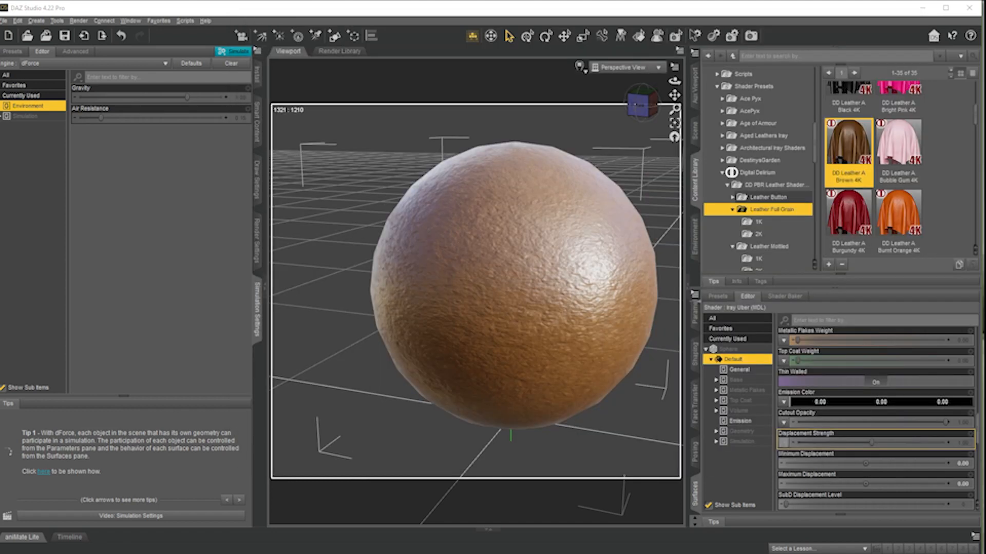
scroll(882, 440, "down", 5)
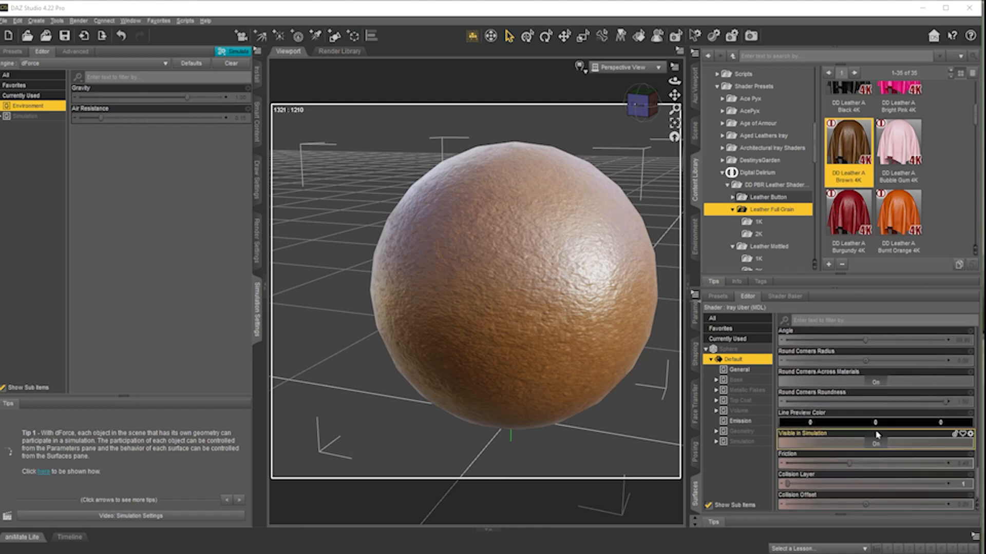
scroll(882, 441, "up", 4)
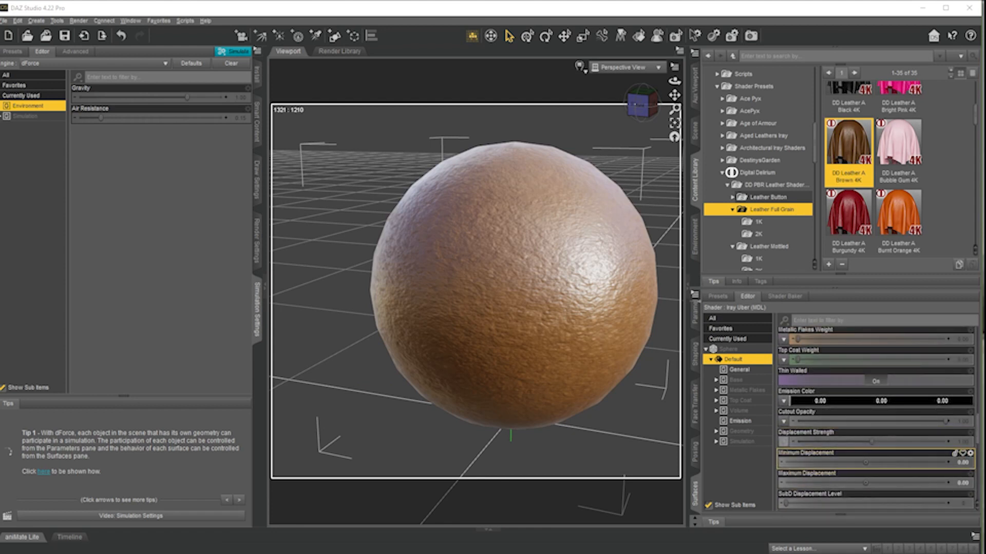
Switch to Poser and add a 2D image_map node to ball_1's material, placing it below the PhysicalSurface node
key("ctrl+r")
left_click_drag(825, 84, 585, 72)
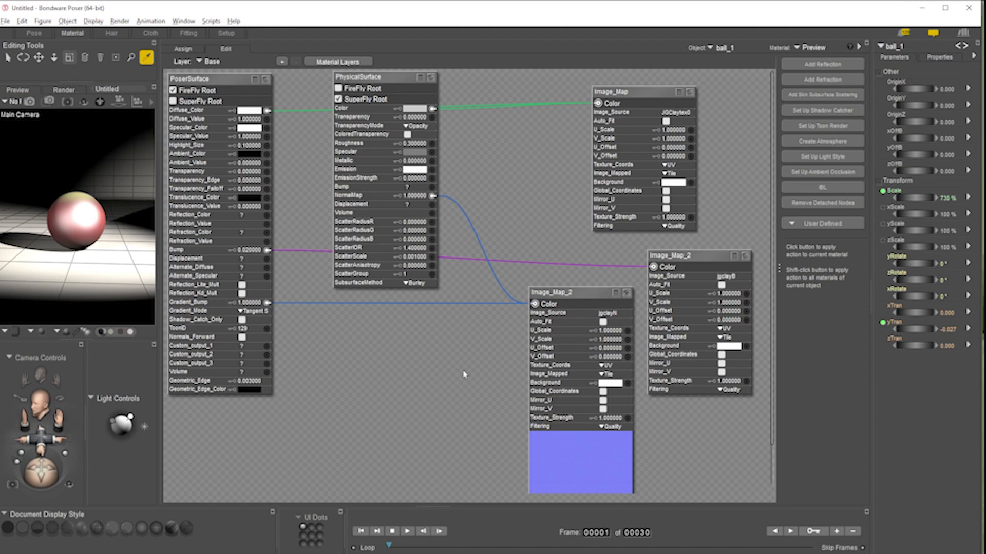
right_click(456, 371)
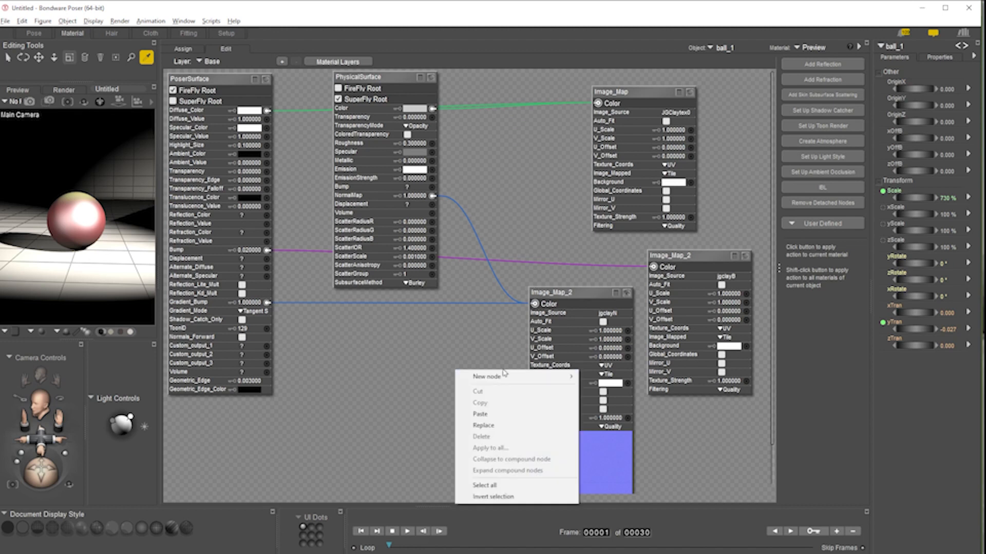
mouse_move(497, 380)
mouse_move(633, 468)
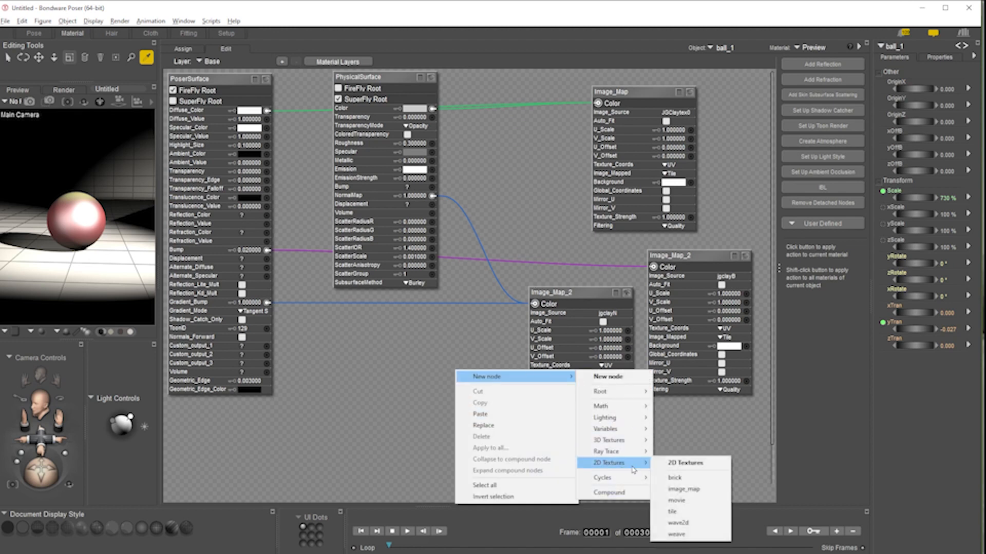
left_click(683, 489)
left_click_drag(516, 373, 408, 350)
Browse for a new image source for the clay colour Image_Map and go to the DD PBR Leather Shaders for Iray texture folder
left_click(676, 112)
left_click(680, 115)
left_click(818, 82)
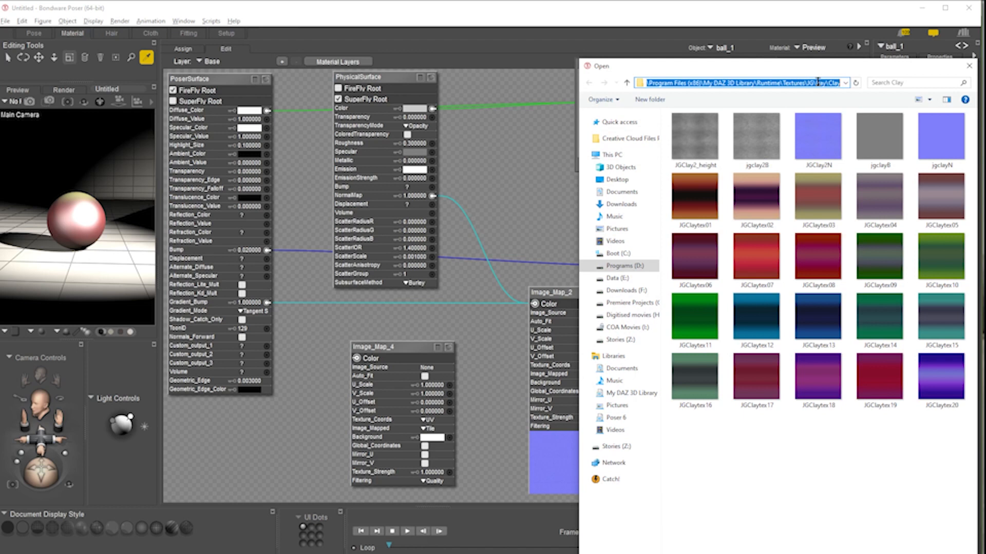
type("D:\\Program Files (x86)\\My DAZ 3D Library\\Runtime\\Textures\\Digital Delirium\\DD PBR Leather Shaders for Iray")
key("Return")
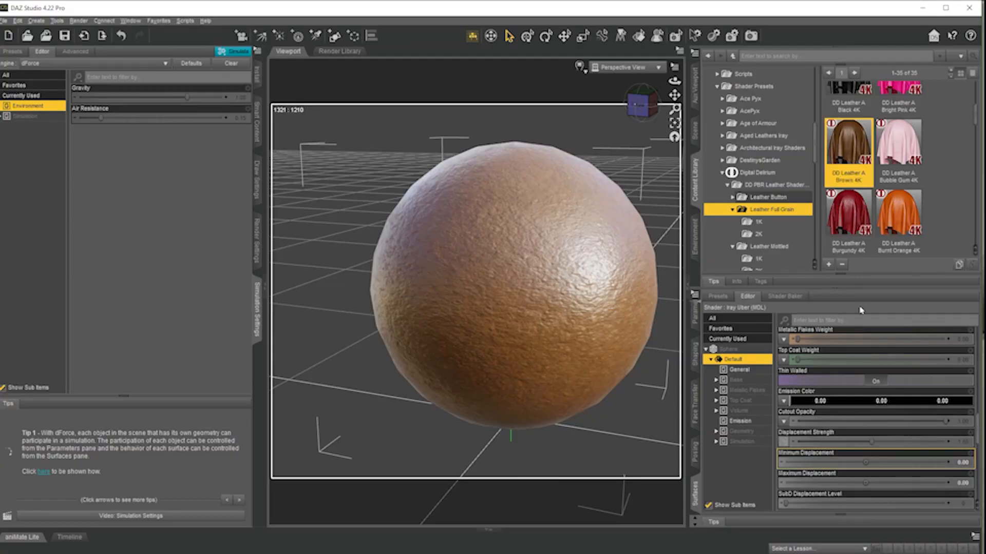
Check the leather's base colour map in DAZ Studio and load the matching brown leather texture into the colour Image_Map node in Poser
scroll(848, 399, "up", 5)
scroll(849, 399, "up", 3)
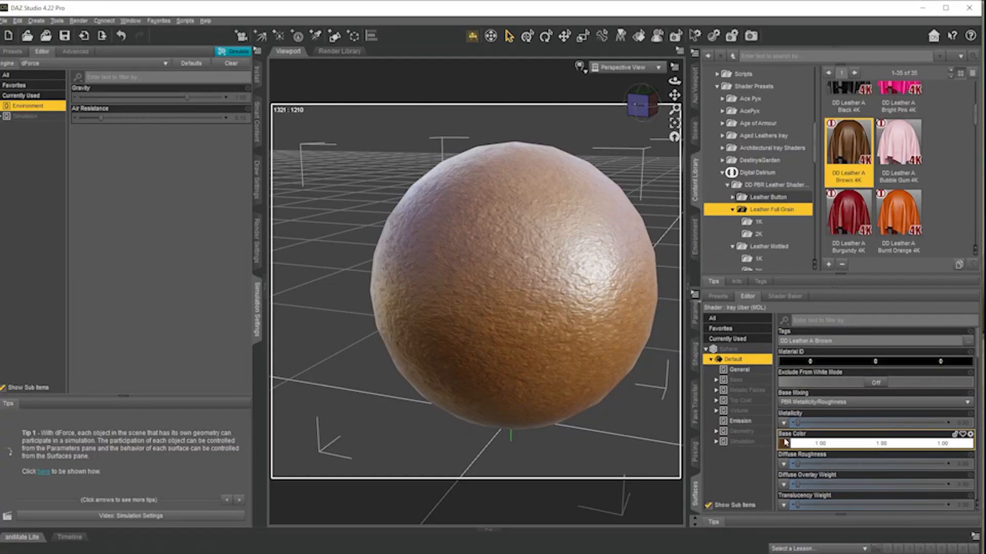
mouse_move(784, 444)
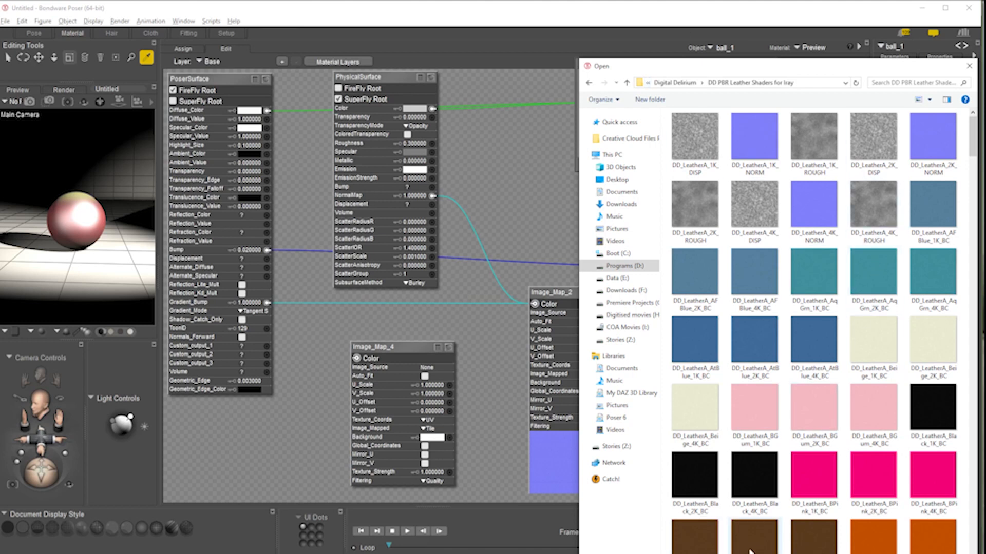
left_click(813, 544)
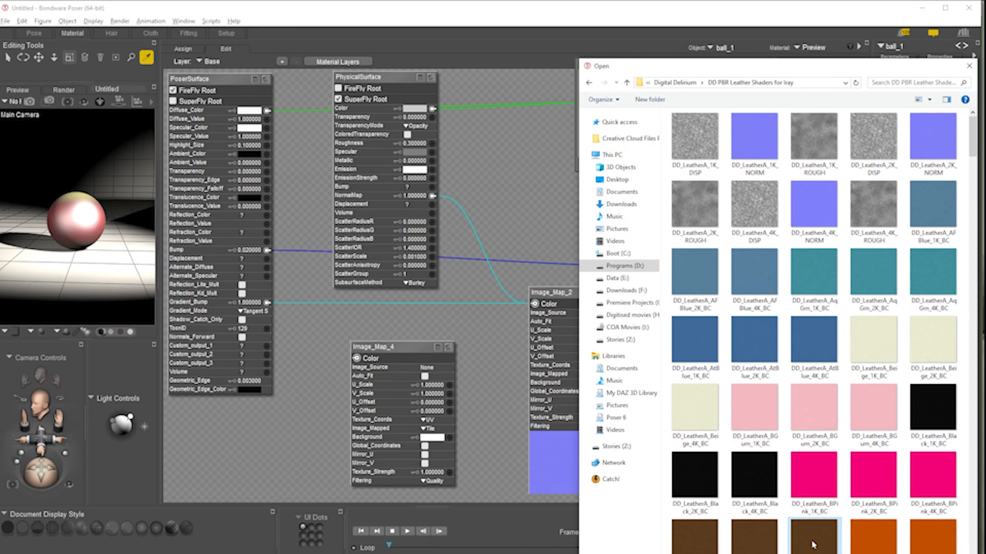
double_click(813, 544)
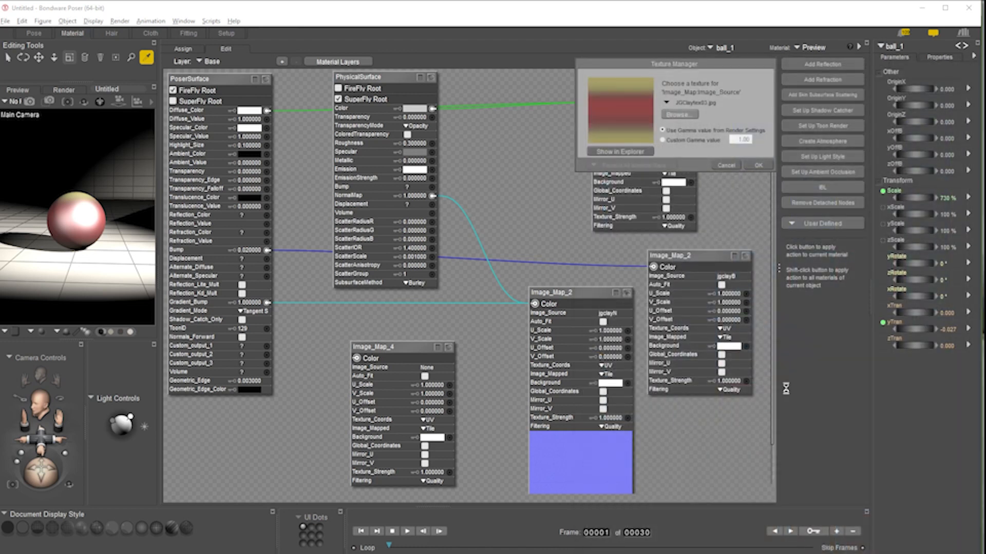
left_click(759, 166)
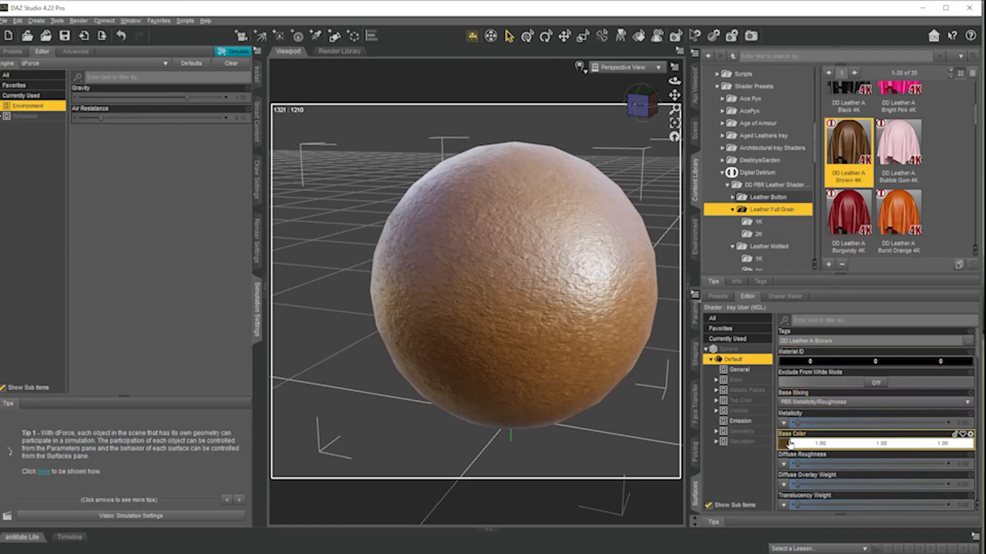
Check the leather's glossy settings in DAZ Studio, return to Poser and browse to DD PBR Leather Shaders for Iray for the normal-map Image_Map_2
mouse_move(784, 448)
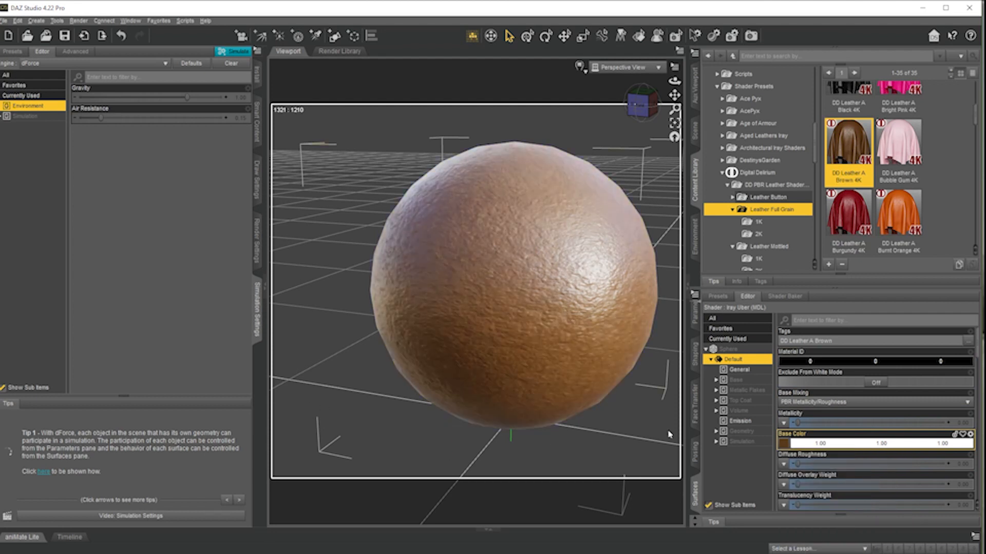
scroll(811, 437, "down", 6)
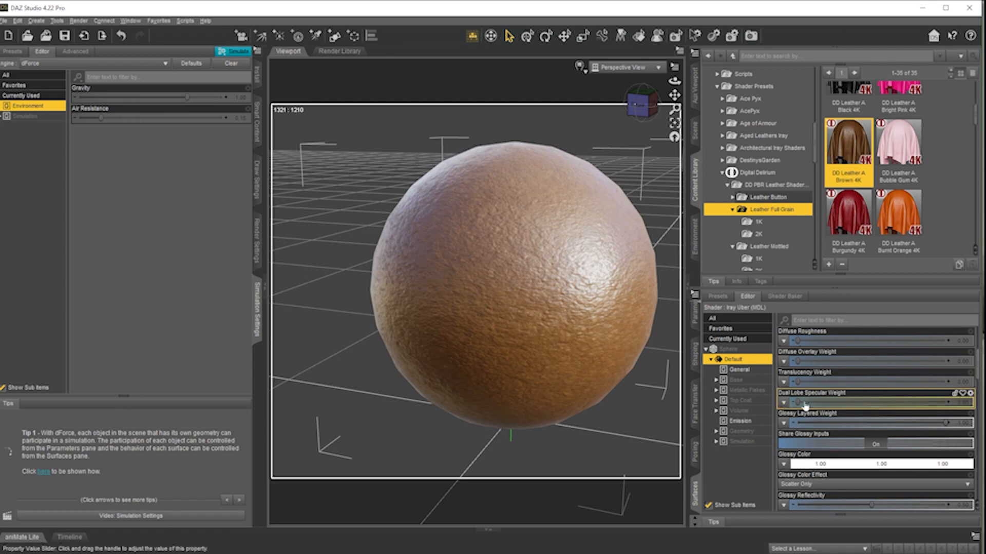
scroll(804, 405, "down", 3)
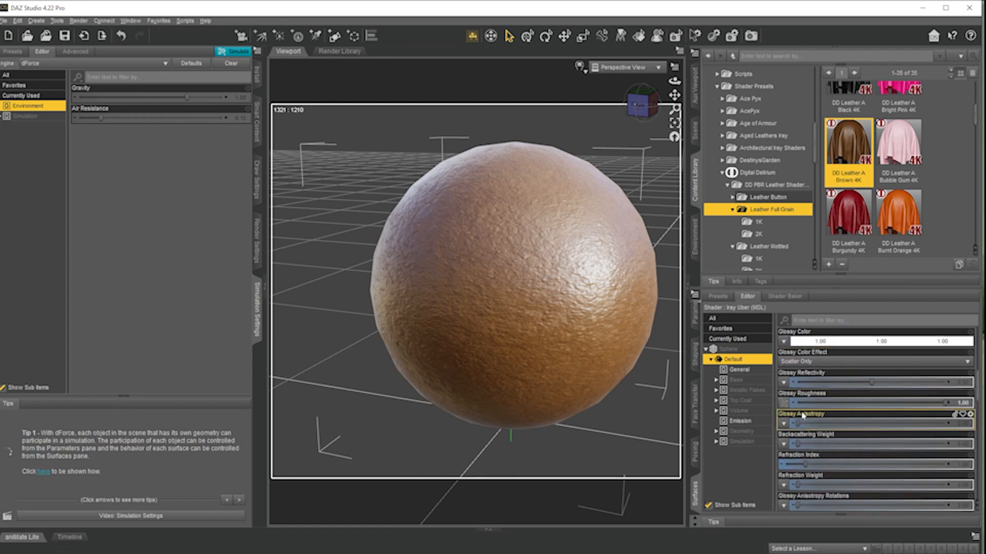
mouse_move(786, 405)
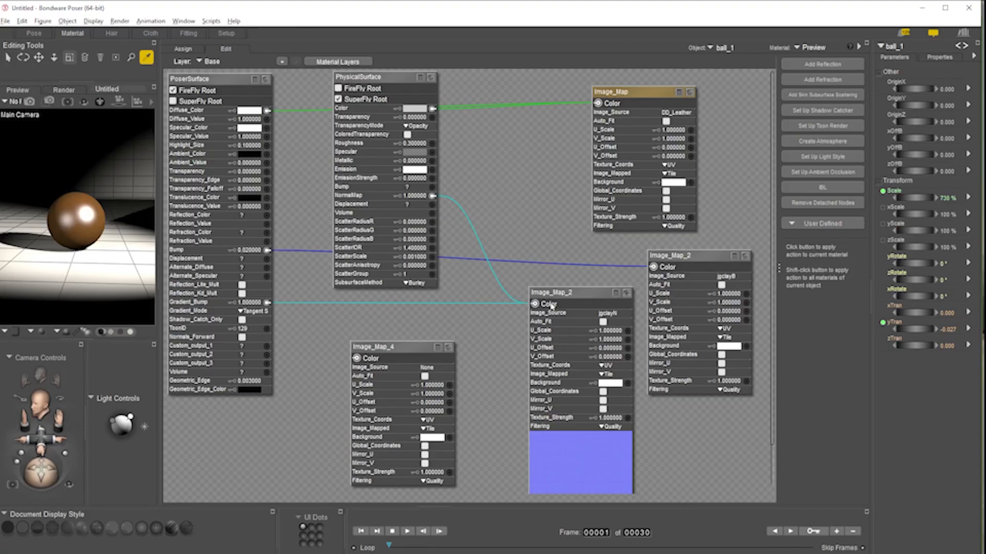
left_click(607, 316)
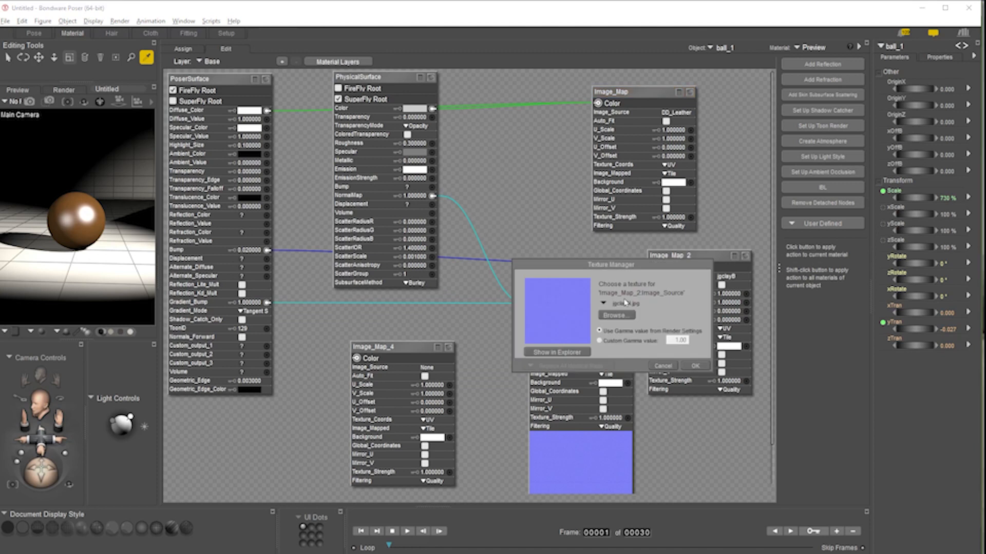
left_click(616, 319)
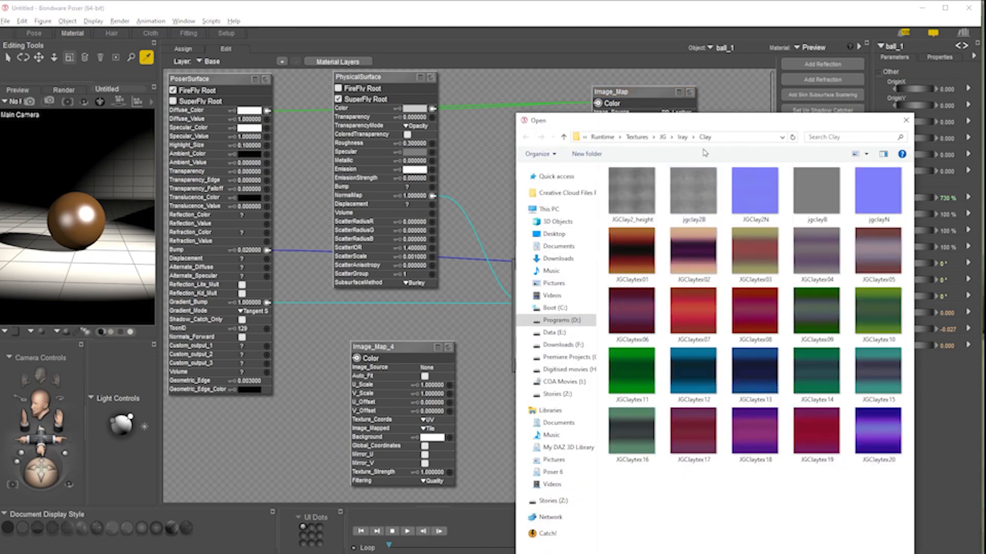
left_click(739, 135)
type("D:\\Program Files (x86)\\My DAZ 3D Library\\Runtime\\Textures\\Digital Delirium\\DD PBR Leather Shaders for Iray")
key("Return")
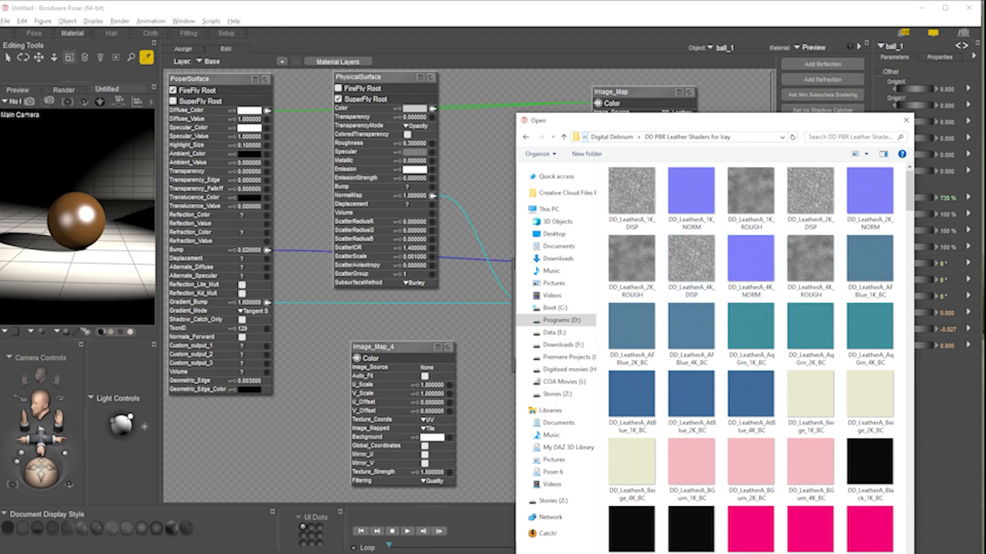
Load DD_LeatherA_4K_NORM as the image source of the normal-map Image_Map_2, replacing the mistakenly picked DD_LeatherA_4K_DISP
left_click(696, 257)
double_click(697, 258)
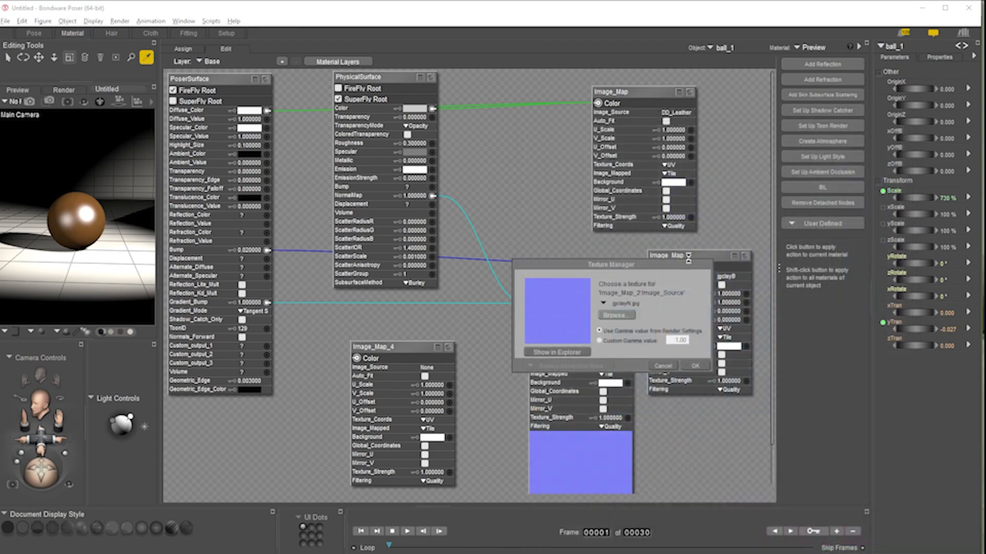
left_click_drag(620, 266, 592, 161)
left_click(588, 210)
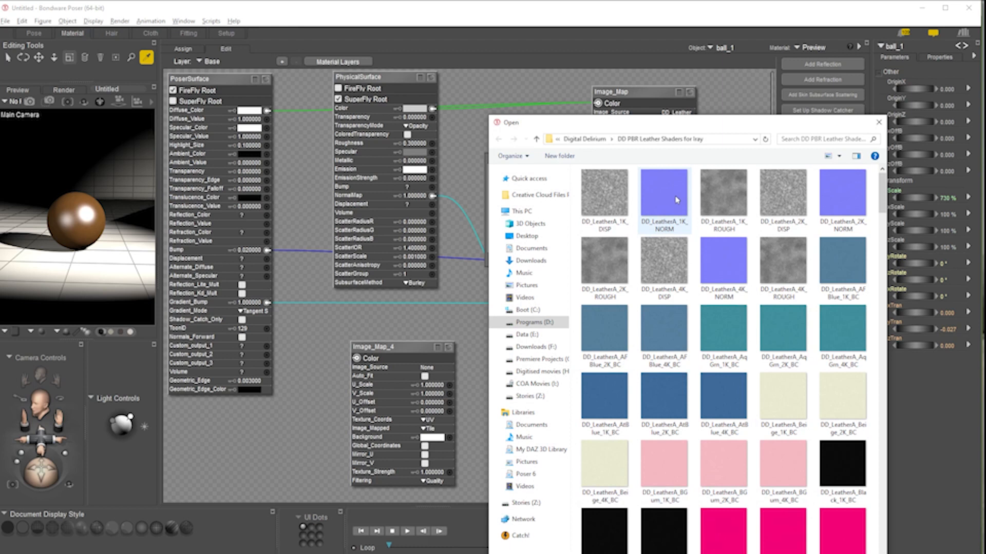
double_click(730, 275)
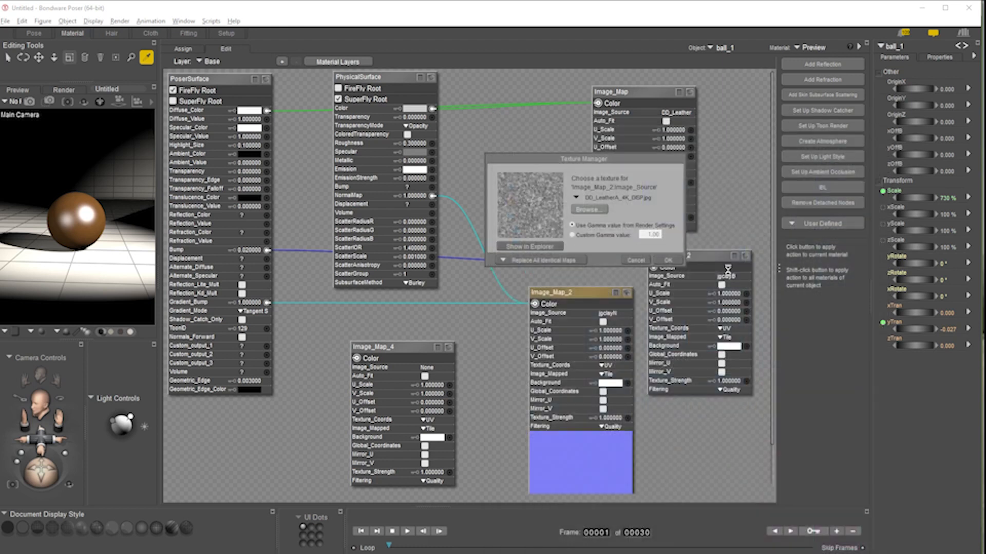
left_click(667, 262)
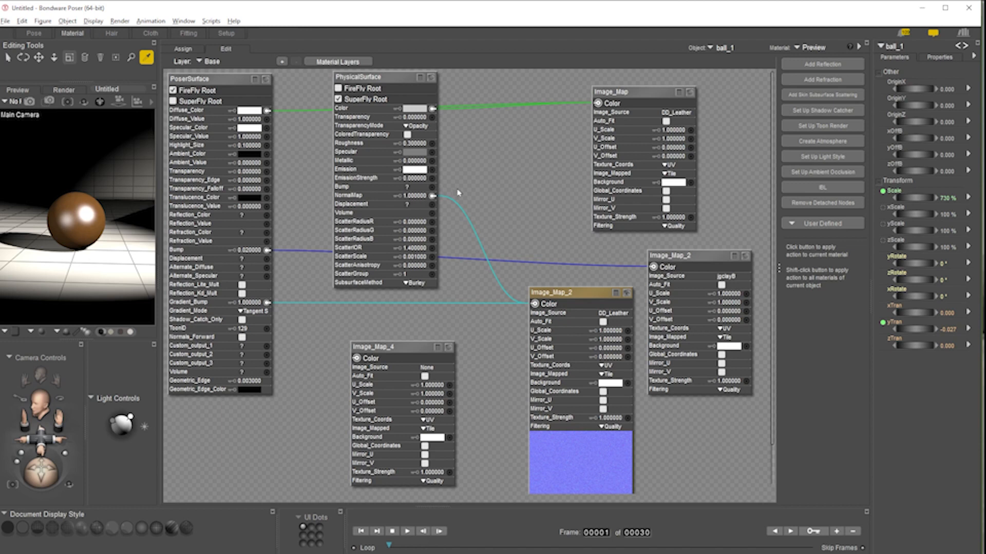
Connect Image_Map_4 to Displacement on both PhysicalSurface and PoserSurface, and load DD_LeatherA_4K_DISP as its image source
left_click_drag(386, 349, 432, 205)
left_click_drag(569, 252, 267, 259)
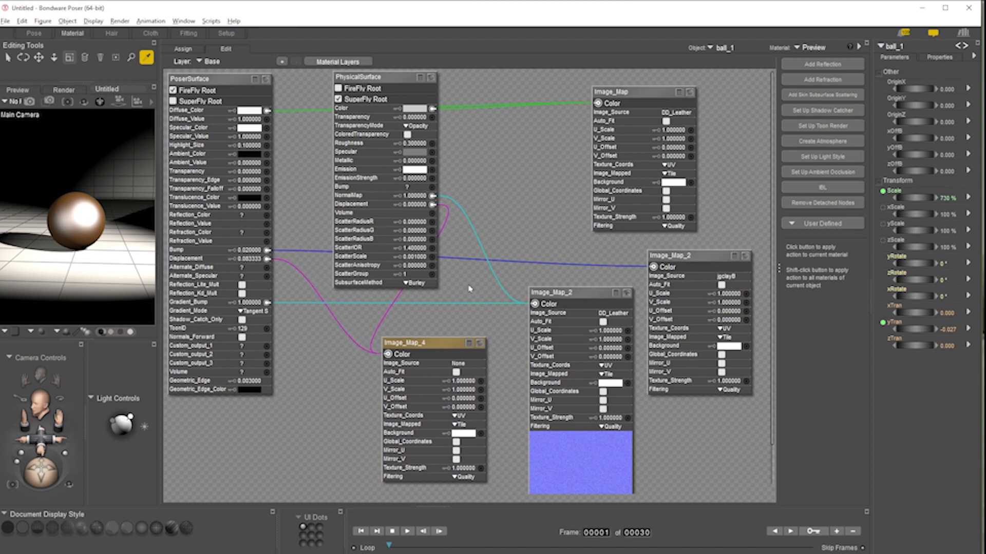
left_click(458, 364)
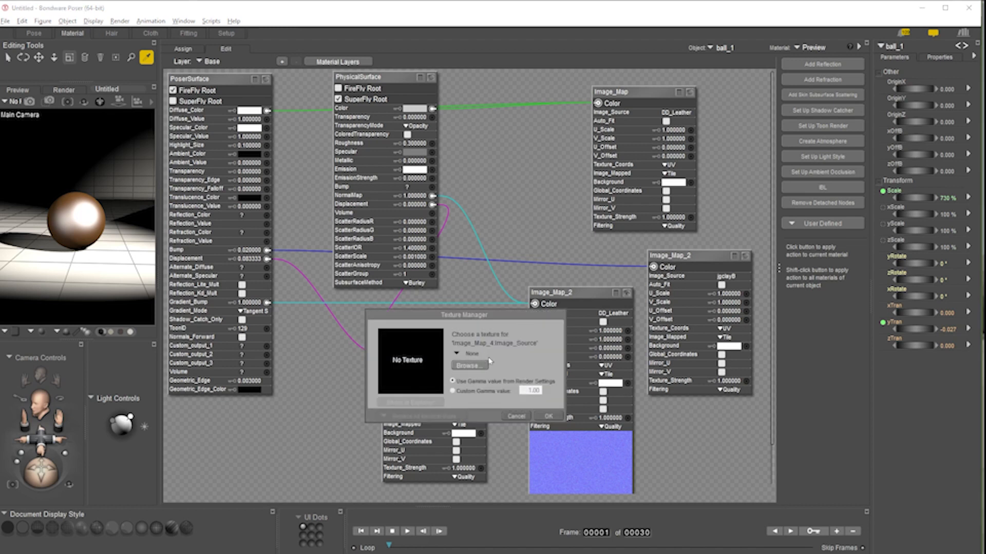
left_click(490, 363)
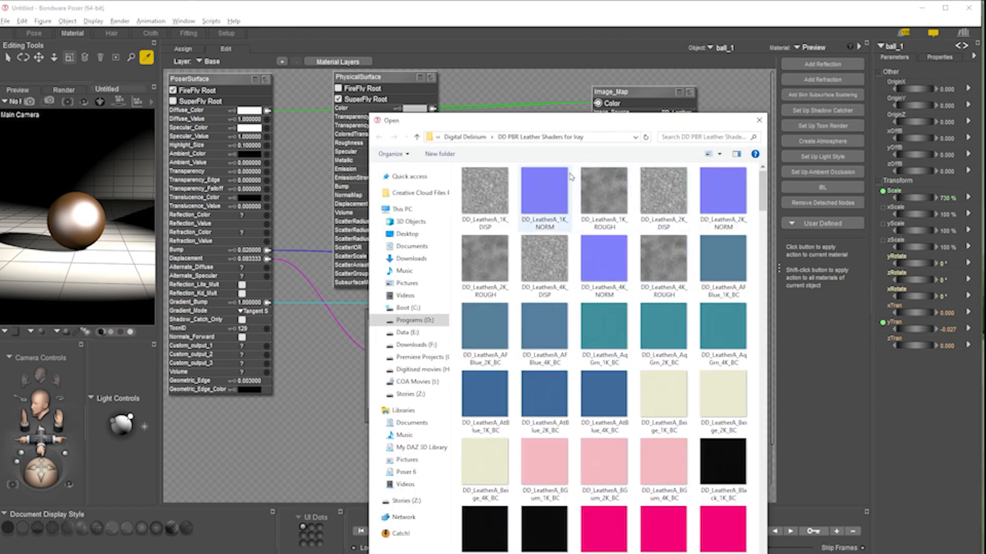
double_click(543, 261)
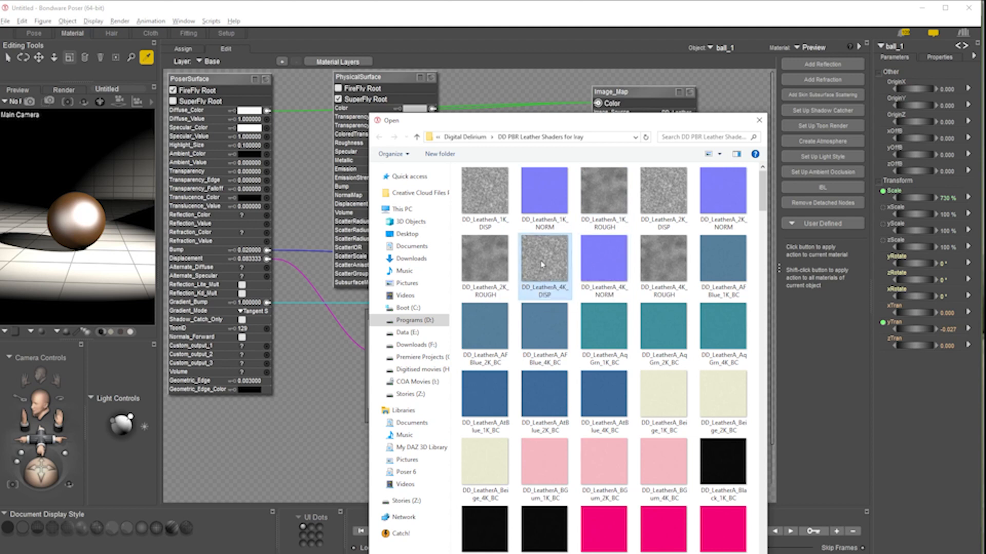
left_click(547, 417)
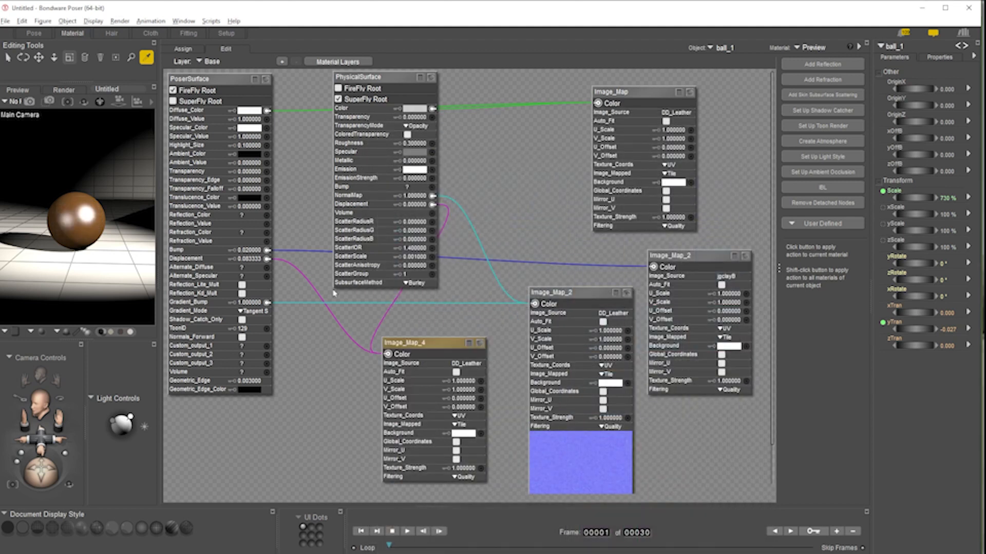
Set Displacement to 0.02 on the PoserSurface node and to .2 on the PhysicalSurface node
left_click(249, 260)
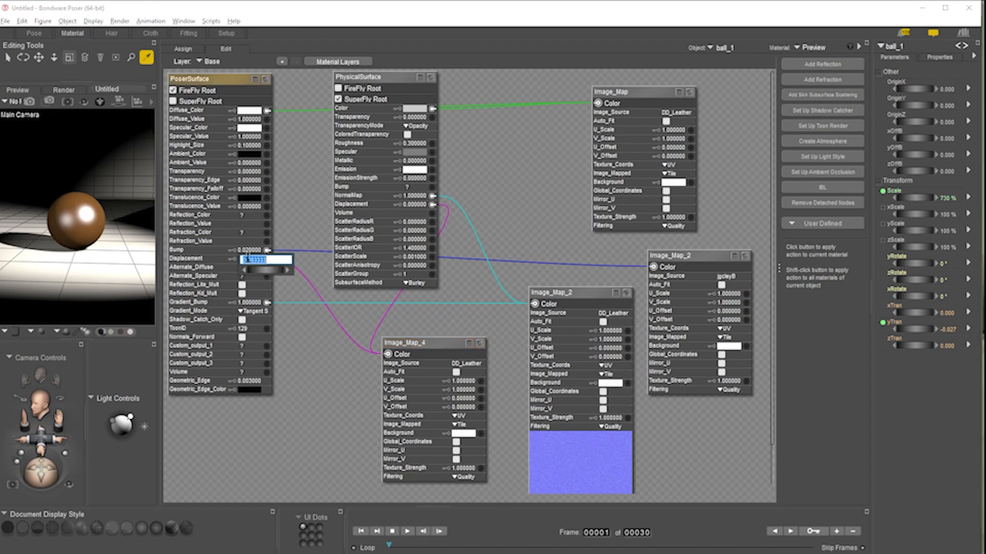
left_click_drag(250, 261, 389, 248)
type("2")
left_click(335, 353)
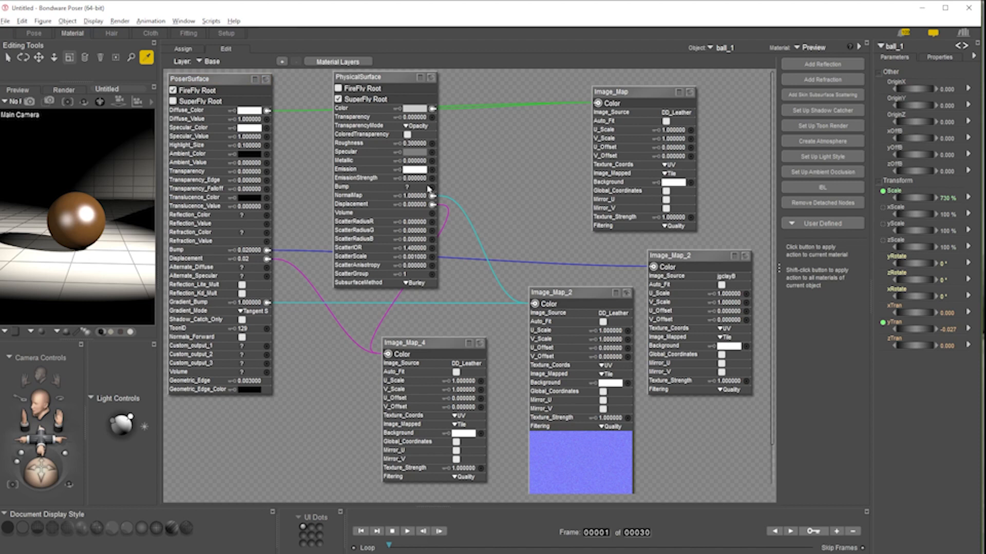
left_click(417, 205)
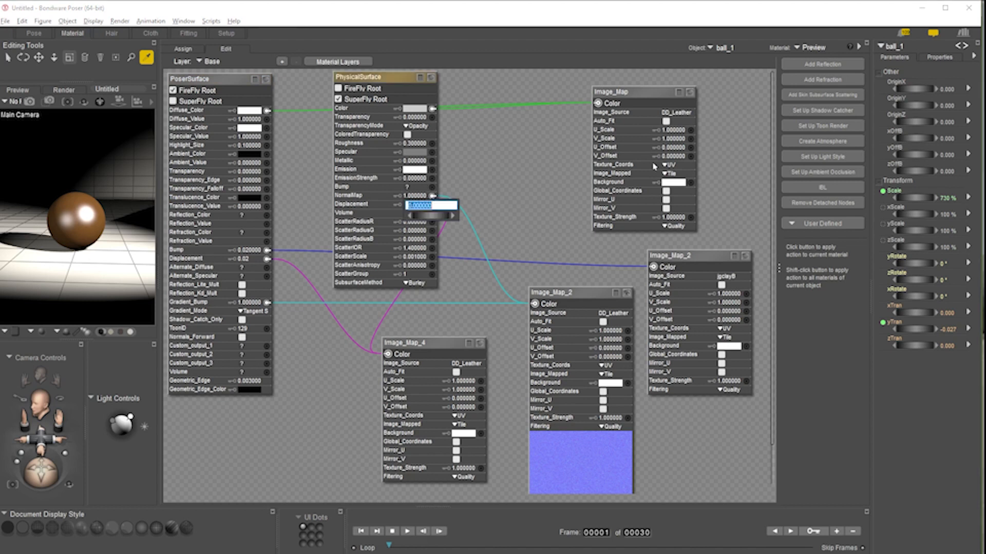
key("BackSpace")
type(".2")
key("Return")
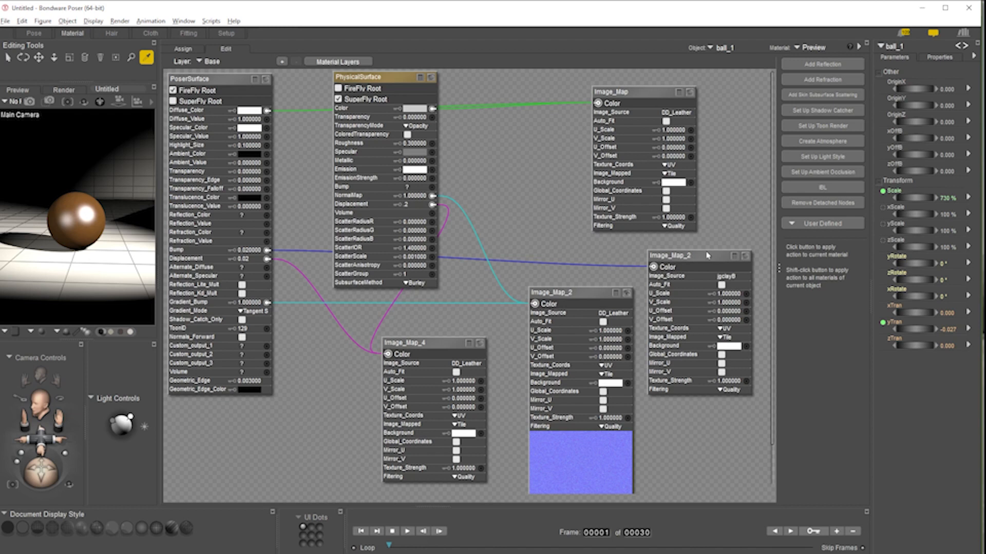
Replace the jgclayB image in the bump Image_Map_2 with DD_LeatherA_2K_ROUGH from the DD PBR Leather Shaders for Iray folder
left_click(730, 277)
left_click(742, 279)
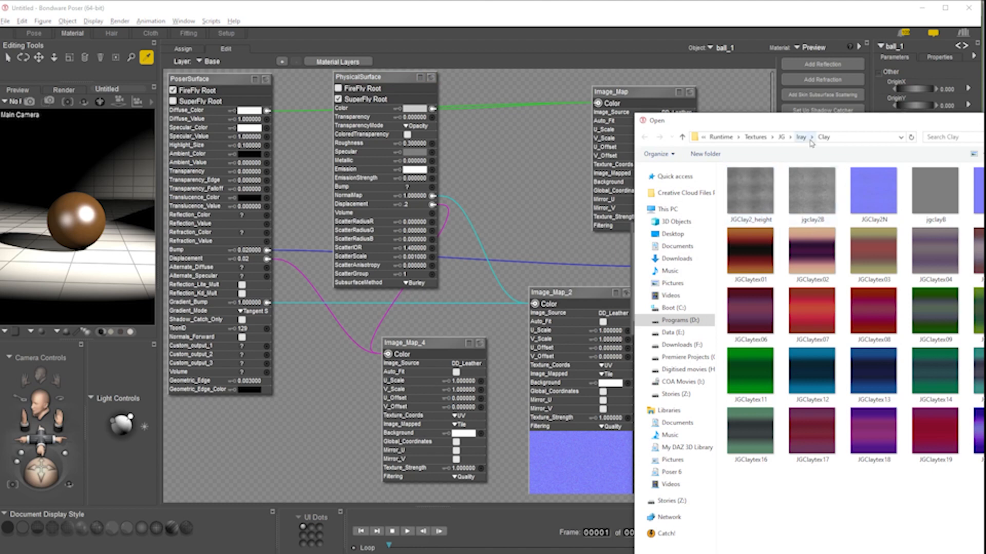
left_click(848, 138)
type("D:\\Program Files (x86)\\My DAZ 3D Library\\Runtime\\Textures\\Digital Delirium\\DD PBR Leather Shaders for Iray")
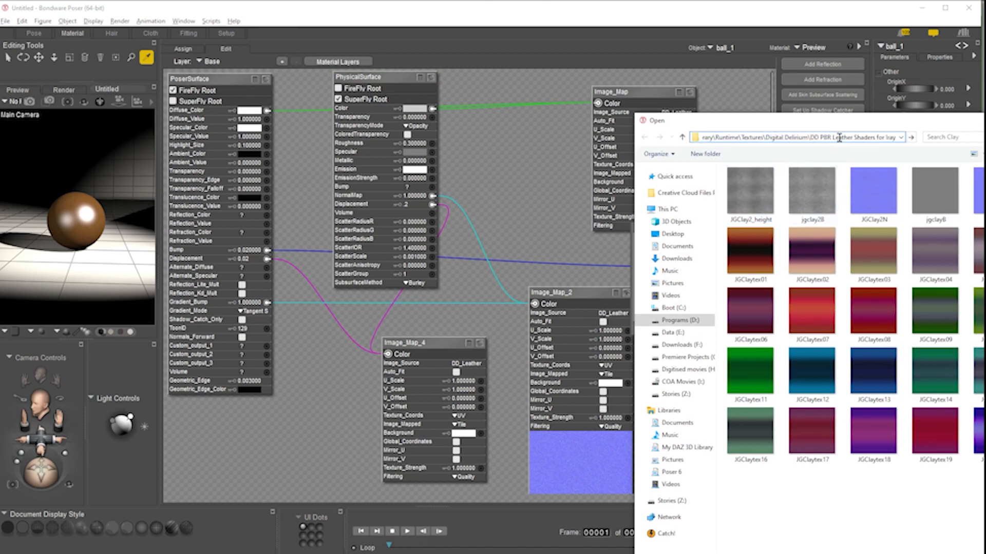
key("Return")
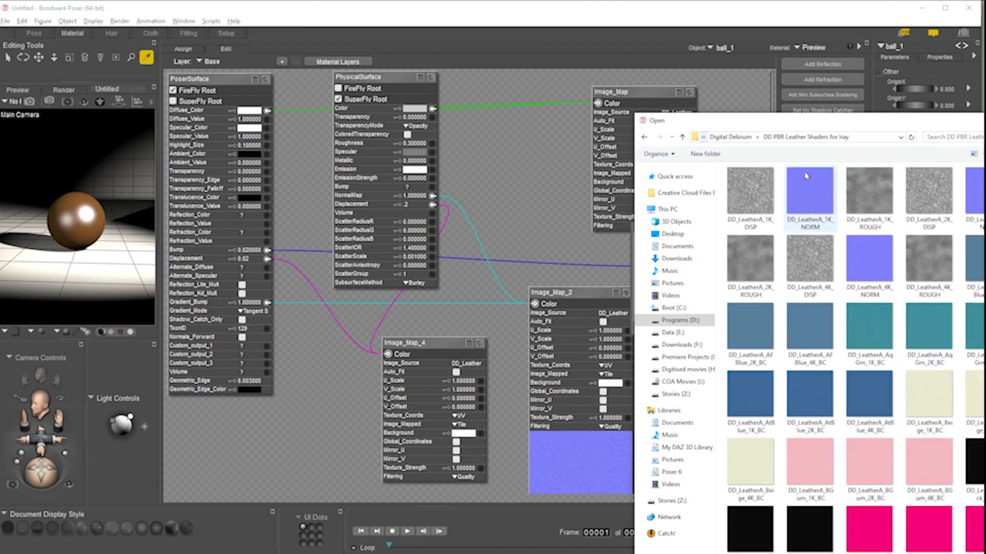
double_click(751, 258)
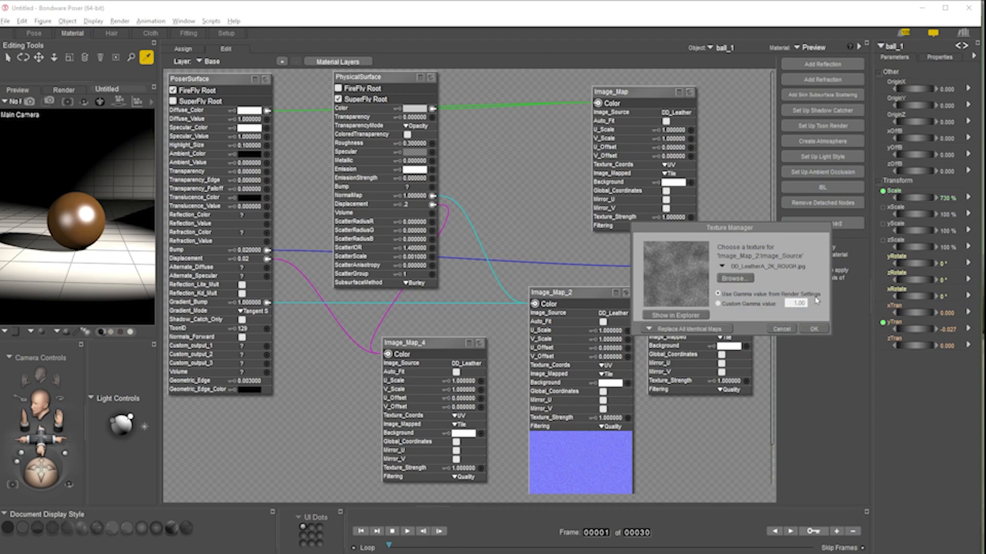
left_click(814, 329)
Disconnect the roughness image map from PoserSurface's Bump and connect it to PhysicalSurface's Roughness
left_click(267, 250)
left_click(307, 256)
left_click_drag(653, 267, 434, 144)
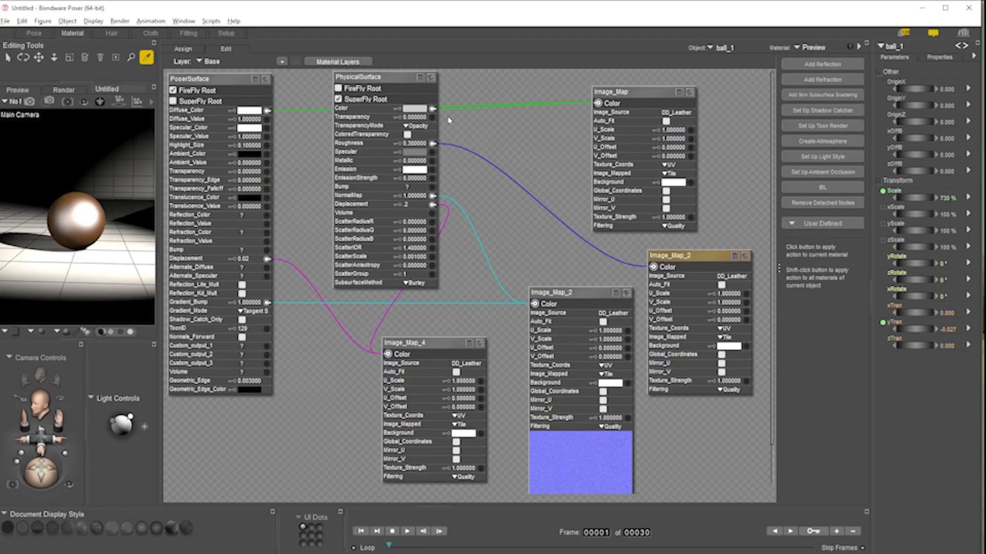
Set PhysicalSurface's Roughness to 1 and also connect the roughness image map to PoserSurface's Specular_Value
left_click(417, 143)
type("1")
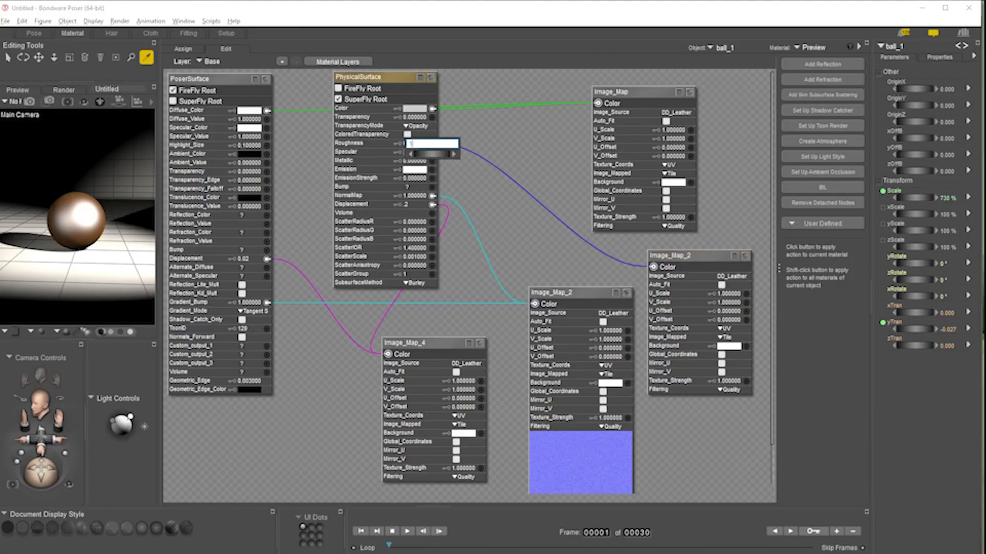
key("Return")
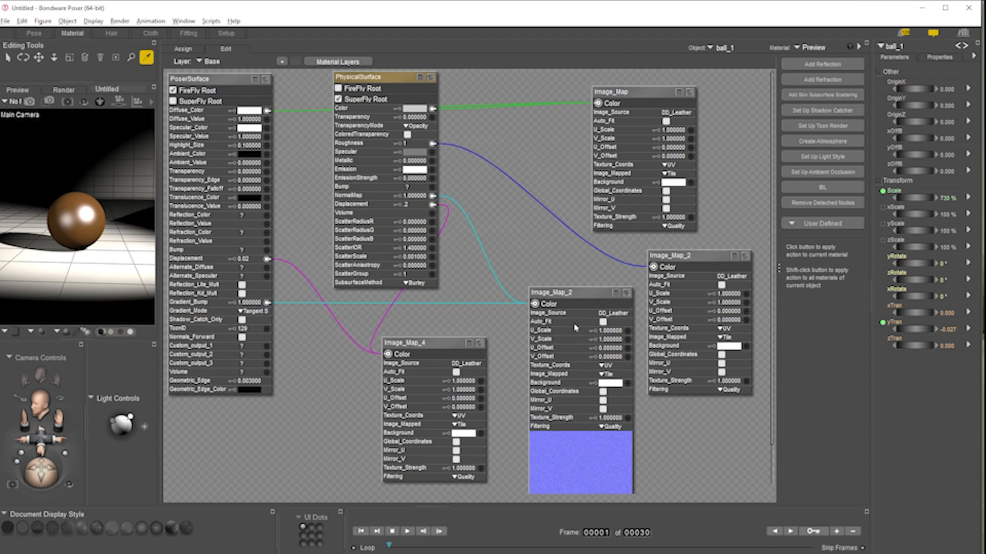
left_click(653, 267)
left_click_drag(653, 266, 266, 137)
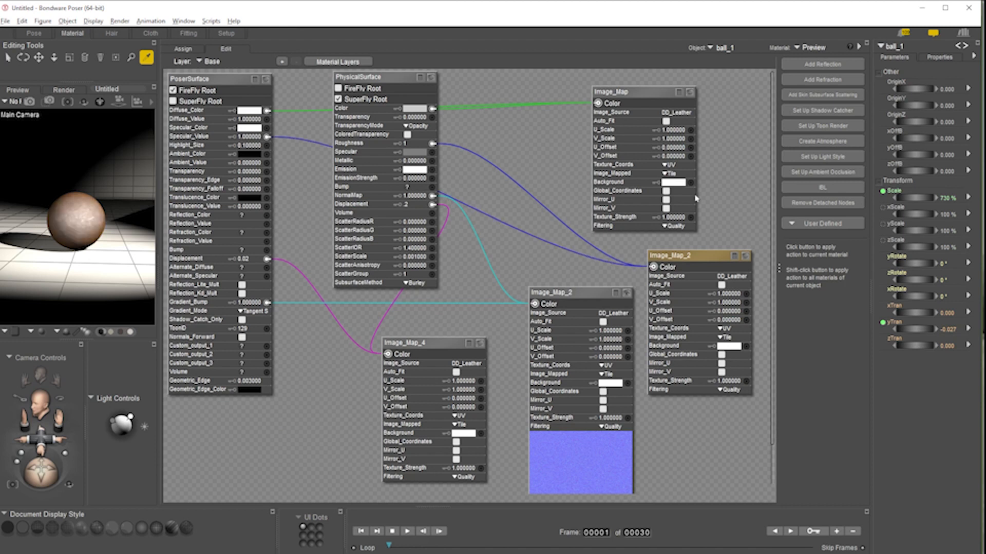
Render the leather test ball with the SuperFly renderer
left_click(38, 36)
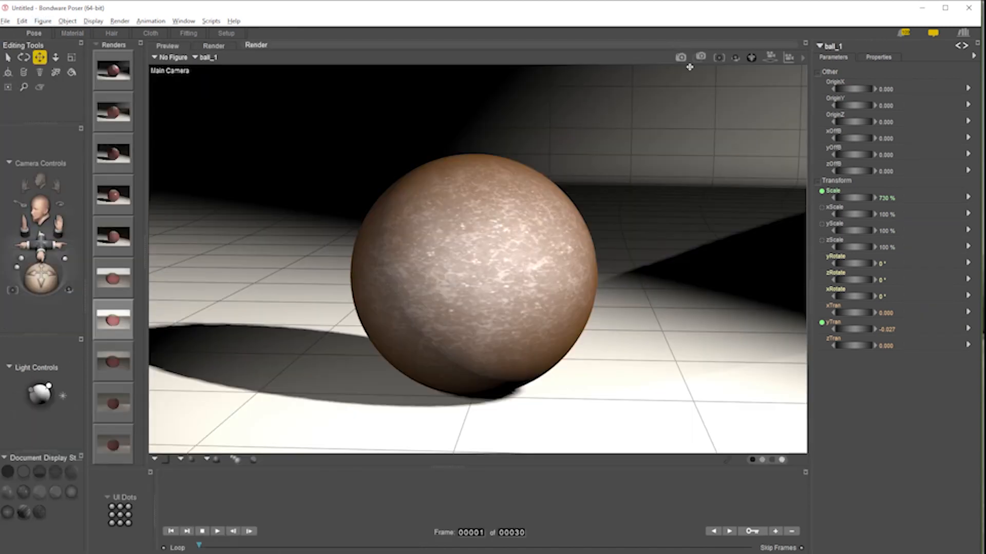
left_click(805, 59)
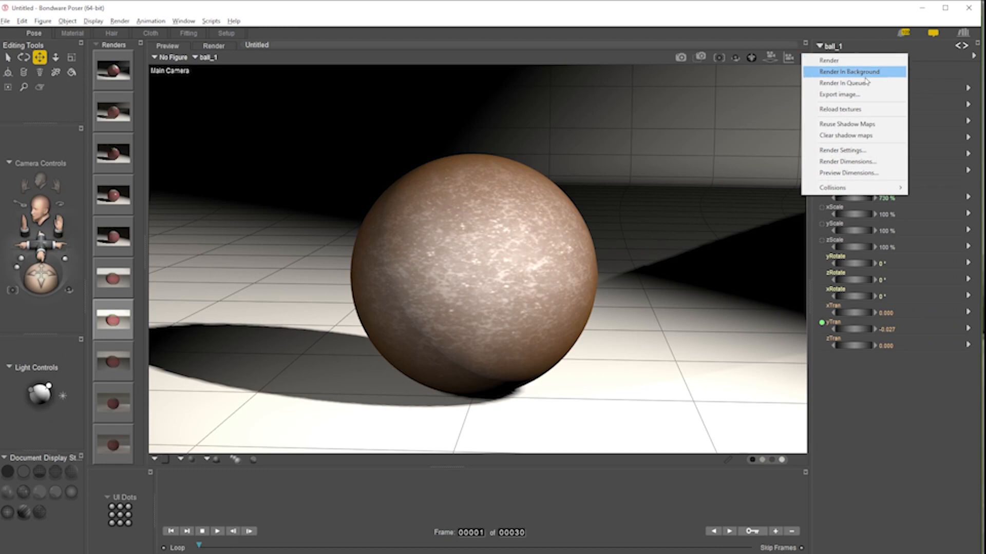
left_click(842, 151)
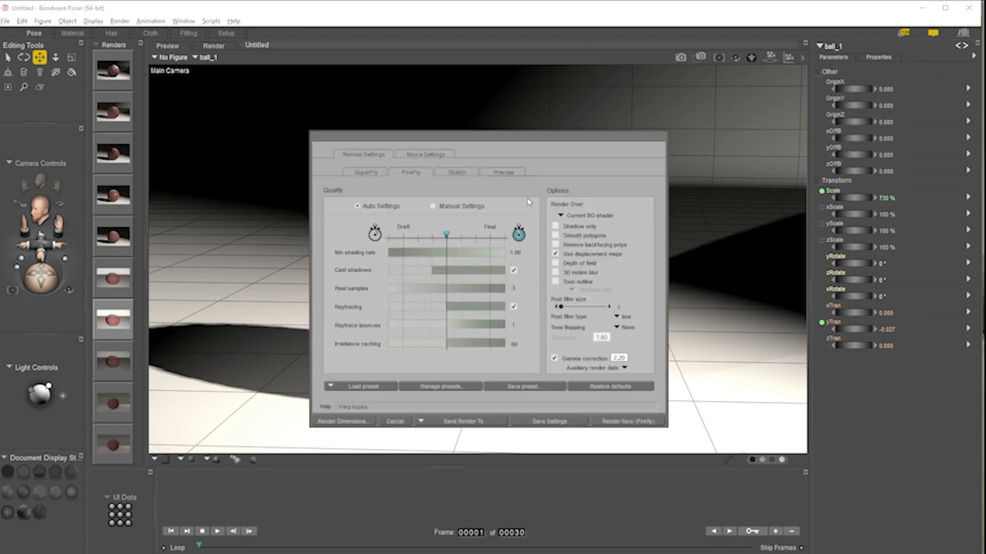
left_click(371, 174)
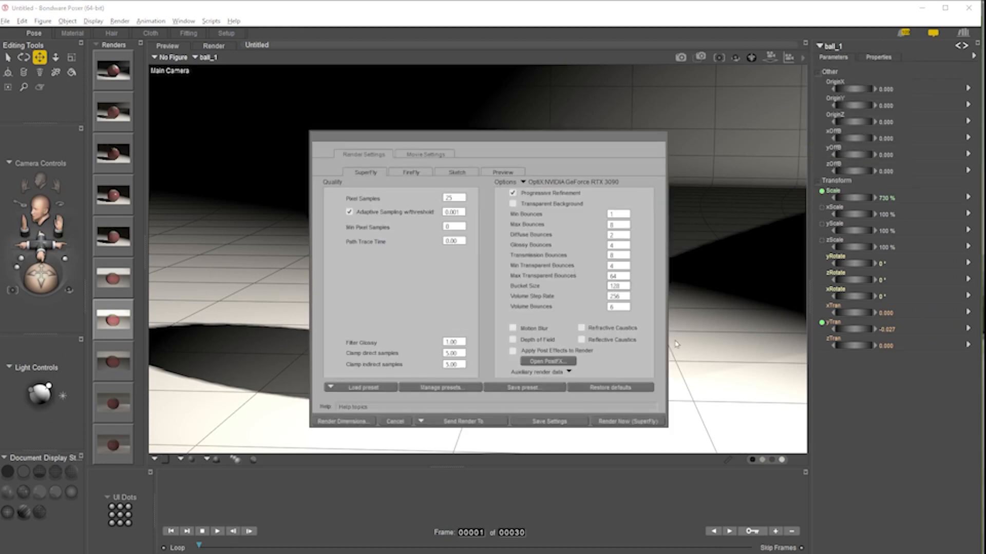
left_click(630, 421)
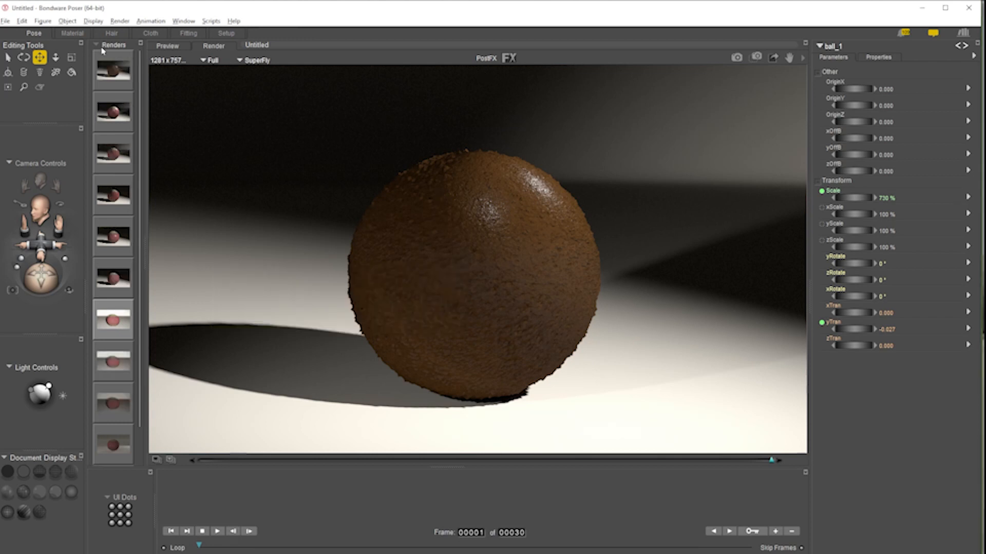
Set the PhysicalSurface node's Displacement to .02
left_click(72, 34)
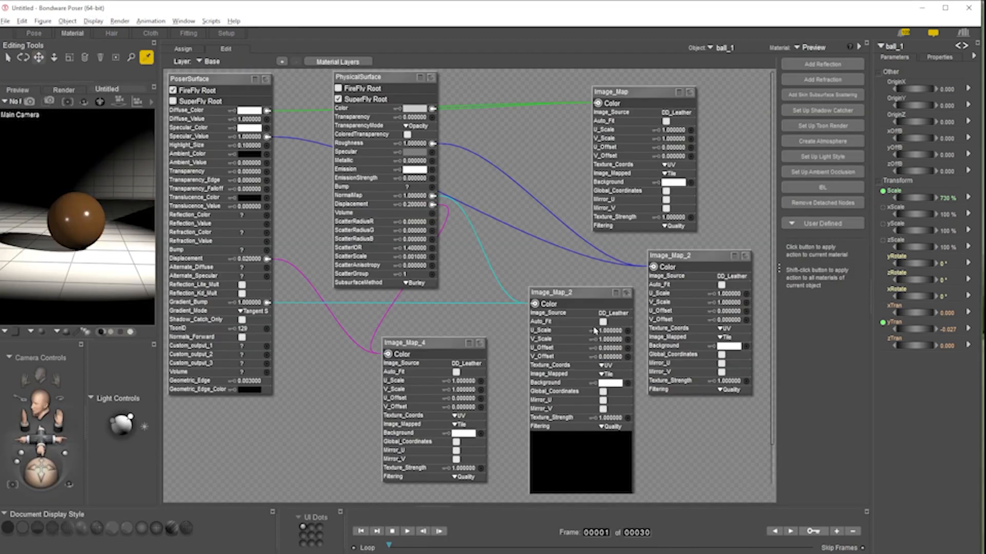
left_click(416, 205)
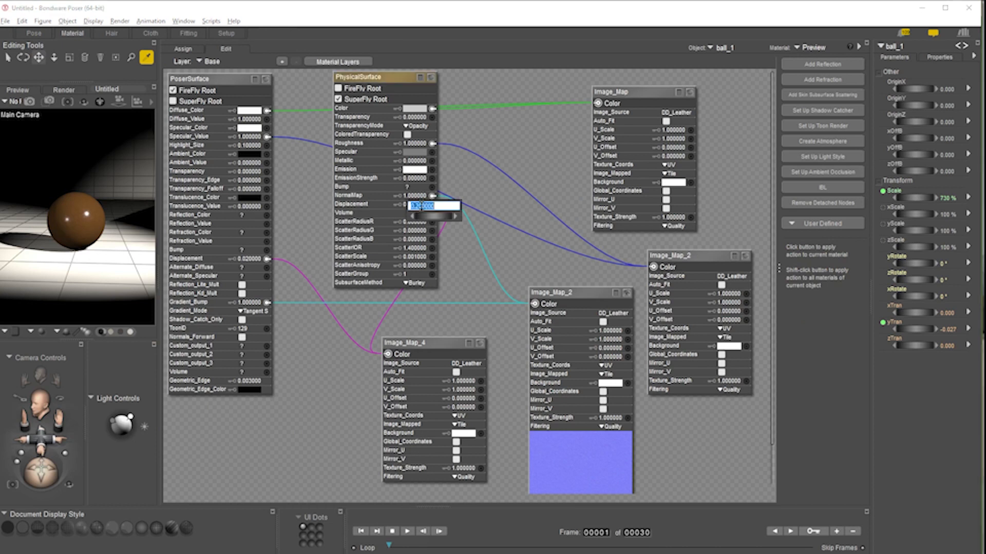
left_click(416, 207)
type("02")
key("Return")
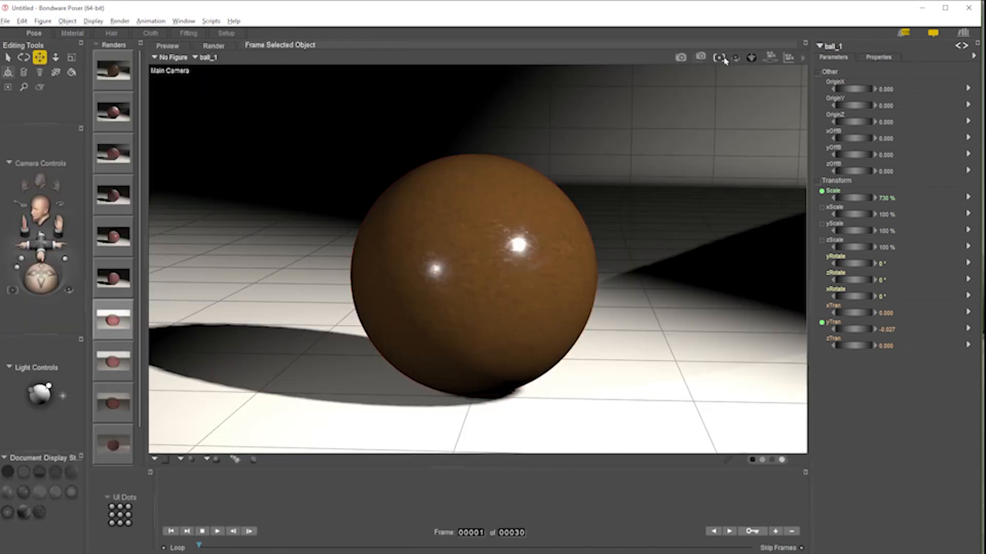
Start a SuperFly render of the ball, cancel it and render a close-up of the leather surface instead
left_click(681, 58)
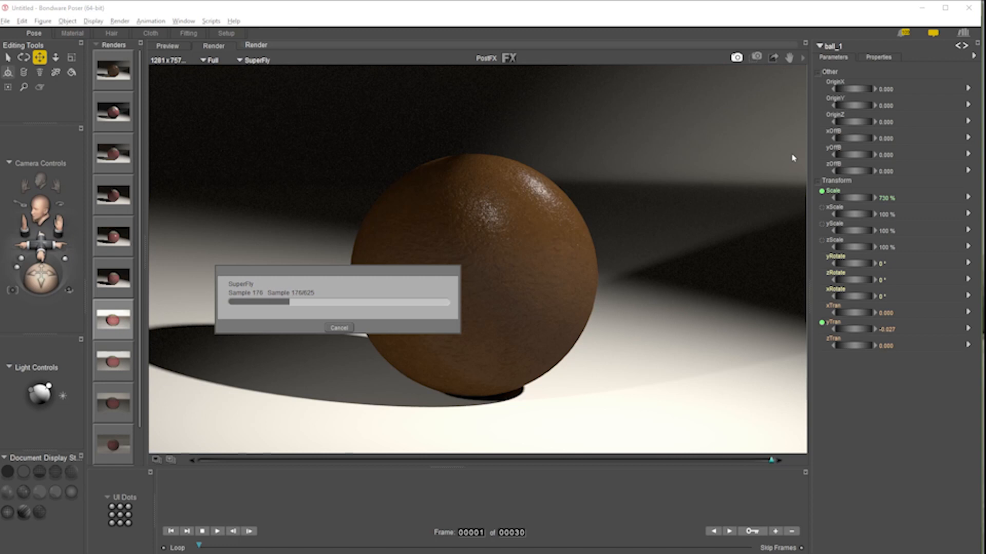
left_click(338, 328)
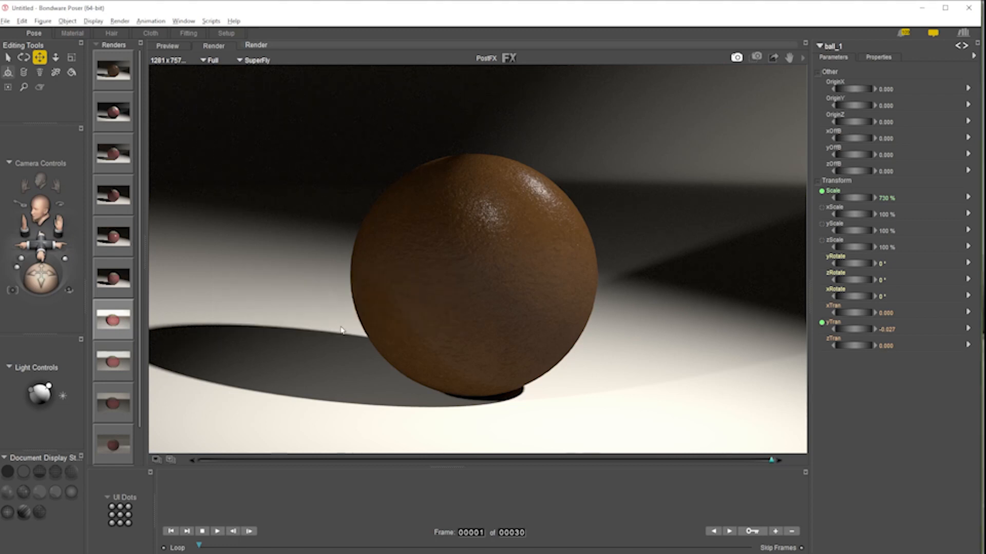
left_click_drag(41, 246, 41, 285)
left_click(736, 57)
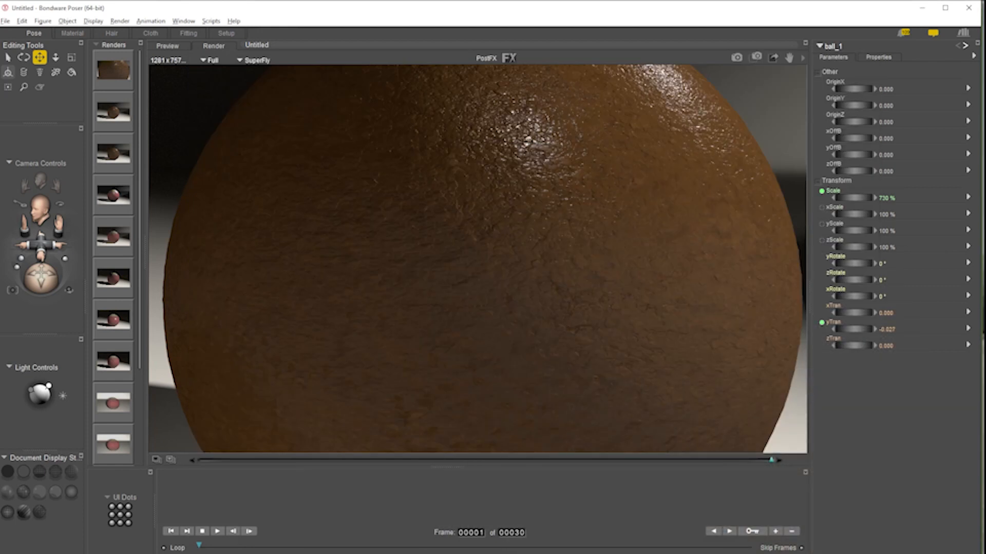
key("alt+Tab")
key("alt+Tab")
left_click(72, 35)
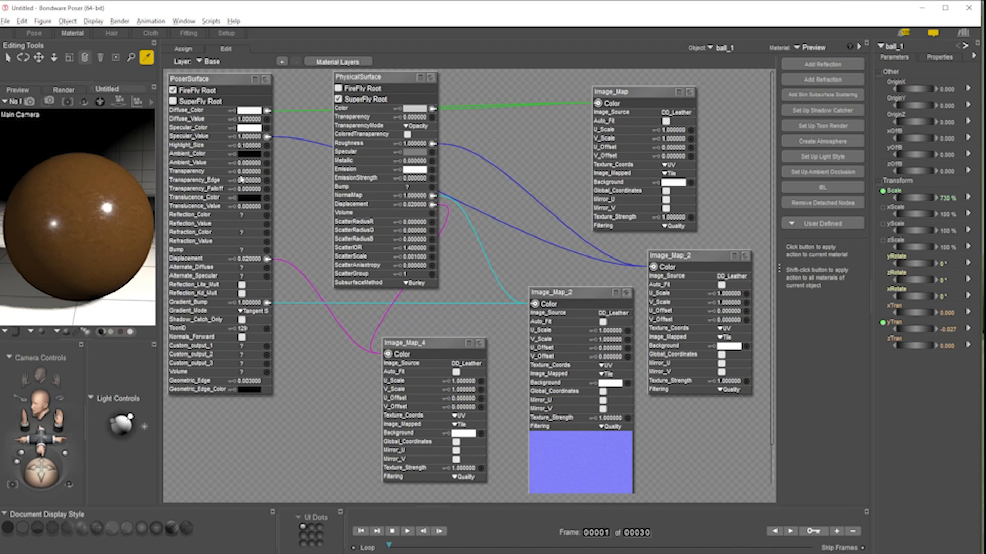
left_click(34, 33)
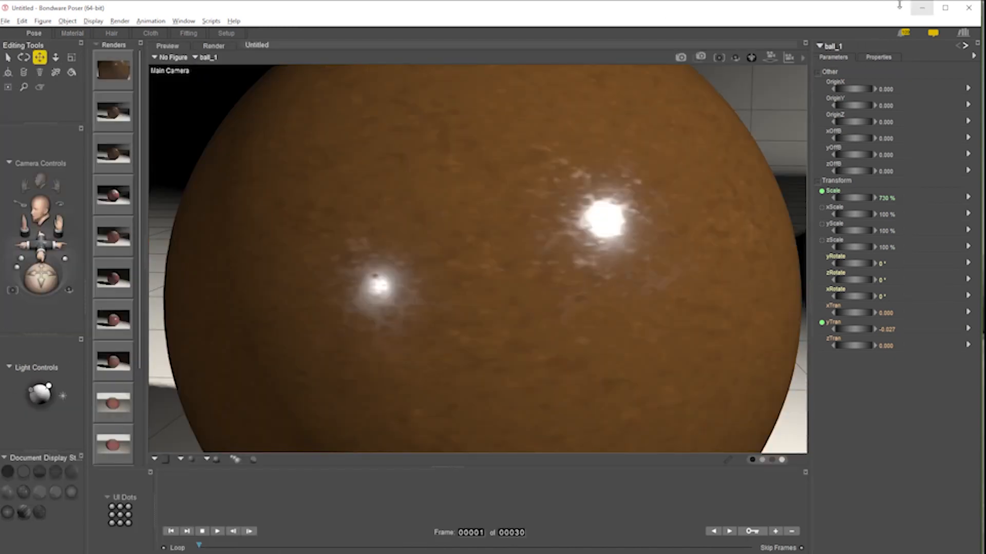
Render the close-up of the leather ball with the FireFly renderer
left_click(803, 58)
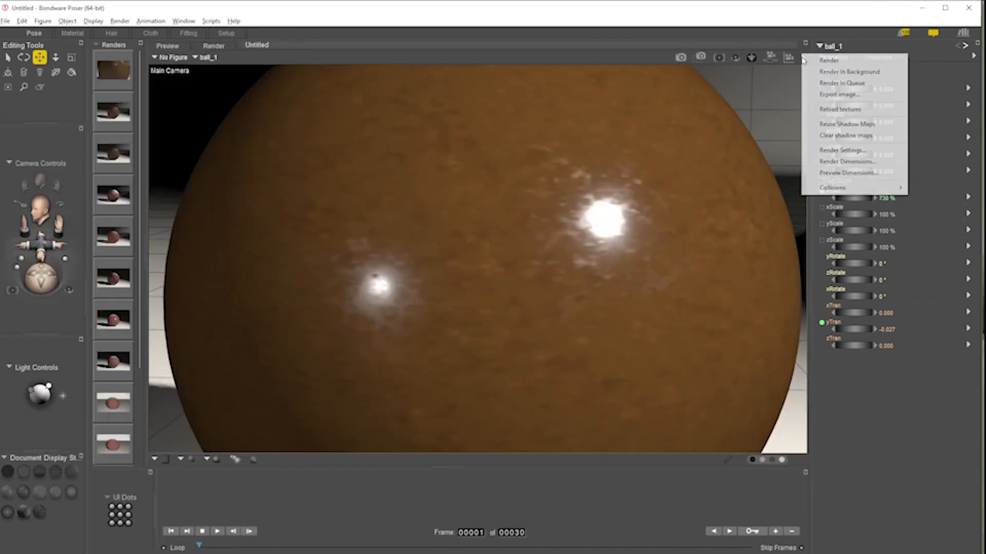
left_click(850, 154)
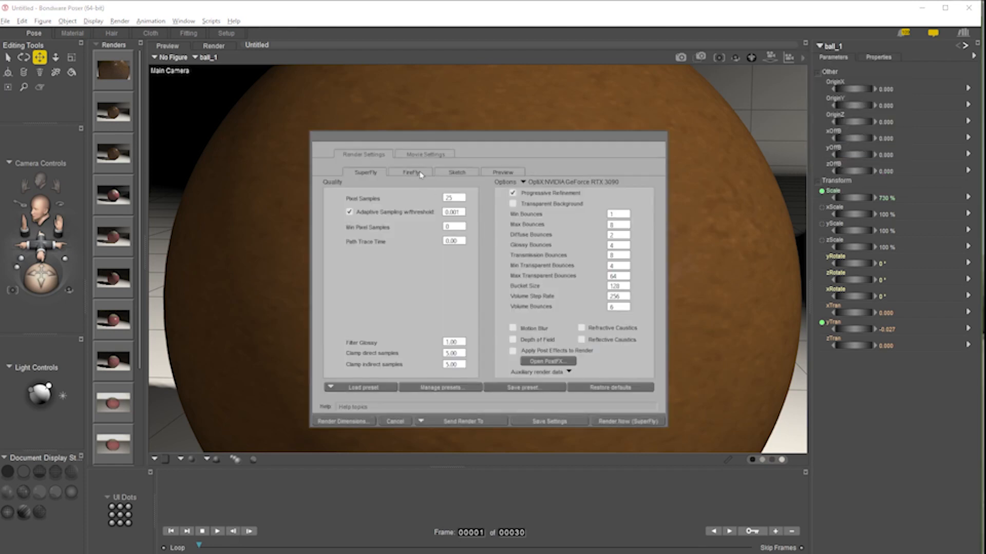
left_click(414, 173)
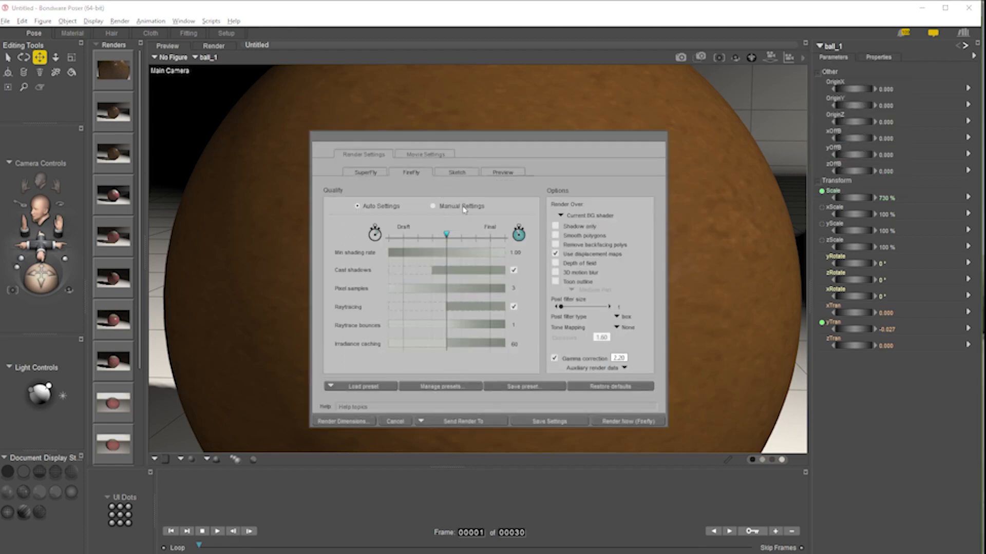
left_click(620, 422)
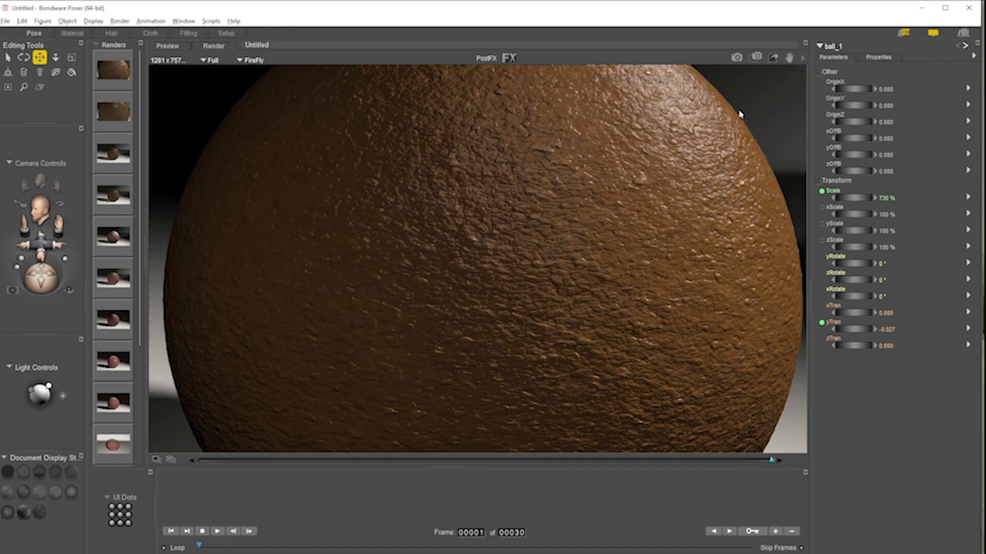
Switch FireFly to manual settings with a max bucket size of 512 and render the close-up again
left_click(805, 44)
left_click(840, 151)
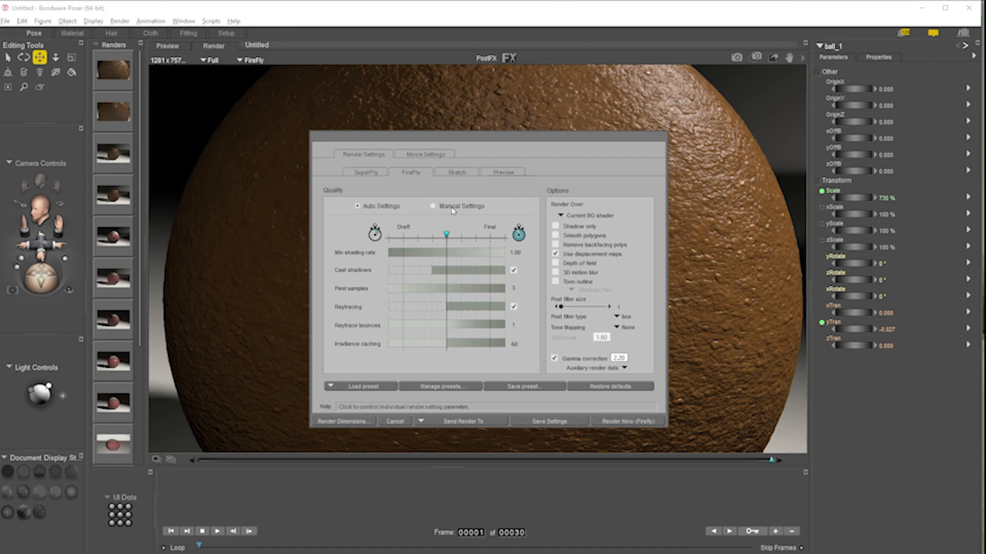
left_click(452, 207)
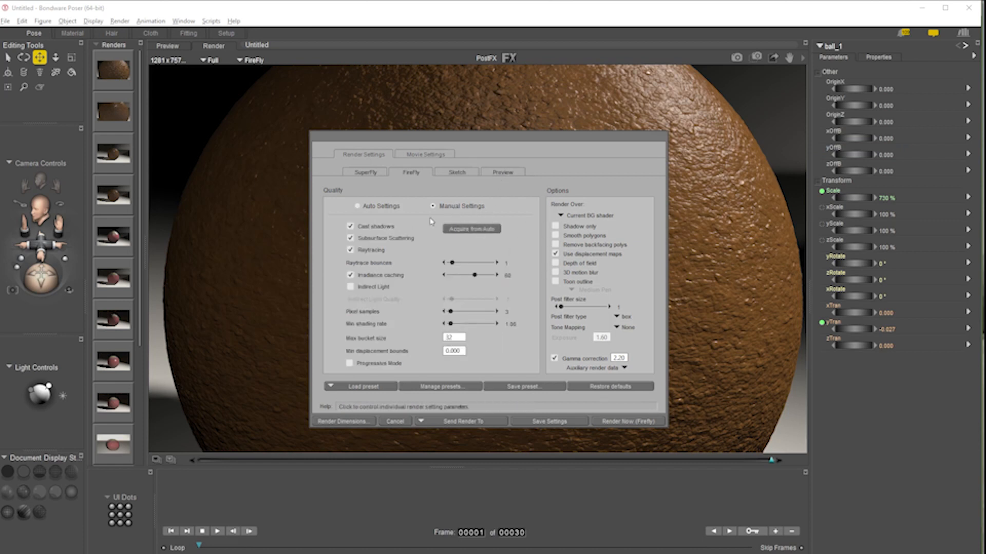
left_click(384, 210)
left_click(435, 207)
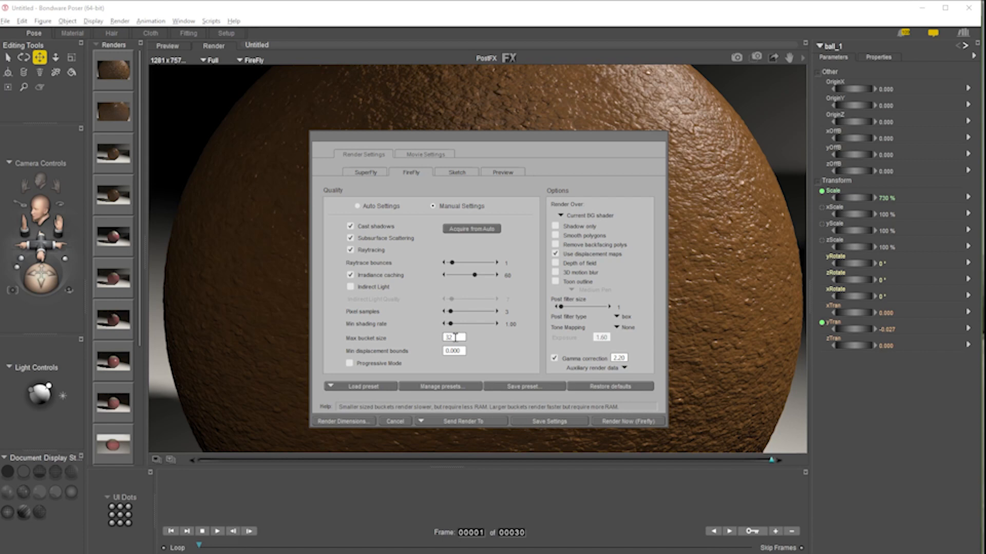
left_click_drag(455, 337, 416, 333)
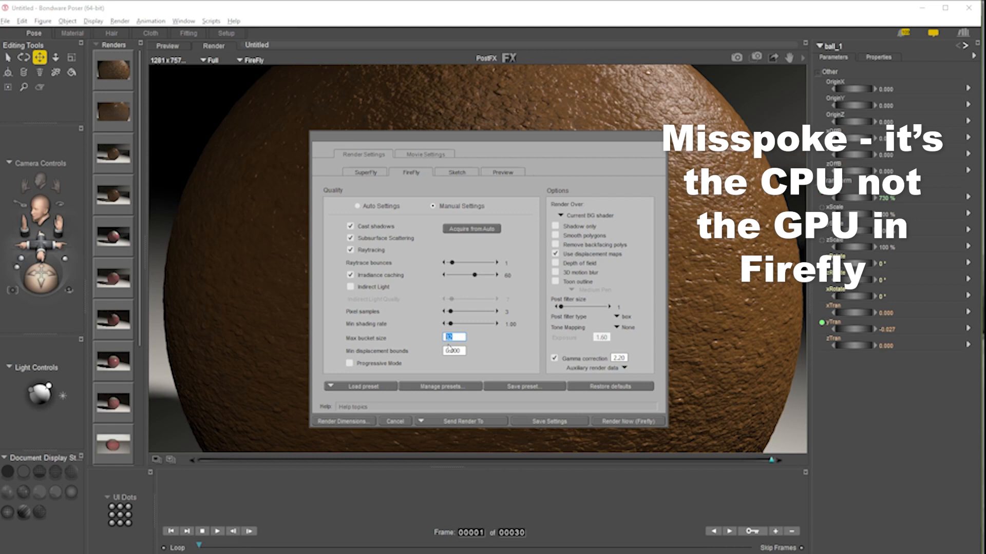
type("51")
key("Return")
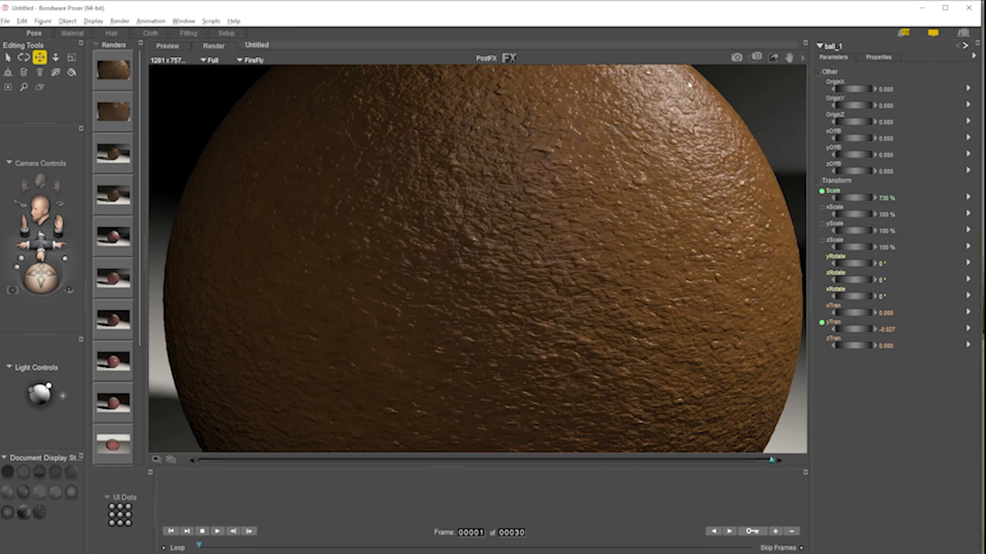
left_click(756, 57)
left_click(681, 58)
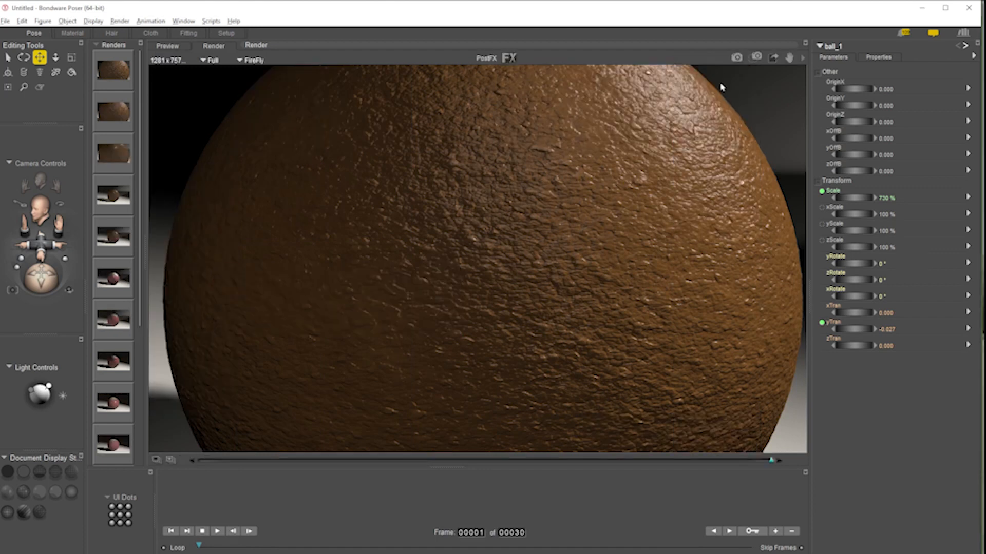
Set SuperFly's bucket size to 1000 and render the leather close-up with SuperFly
left_click(804, 59)
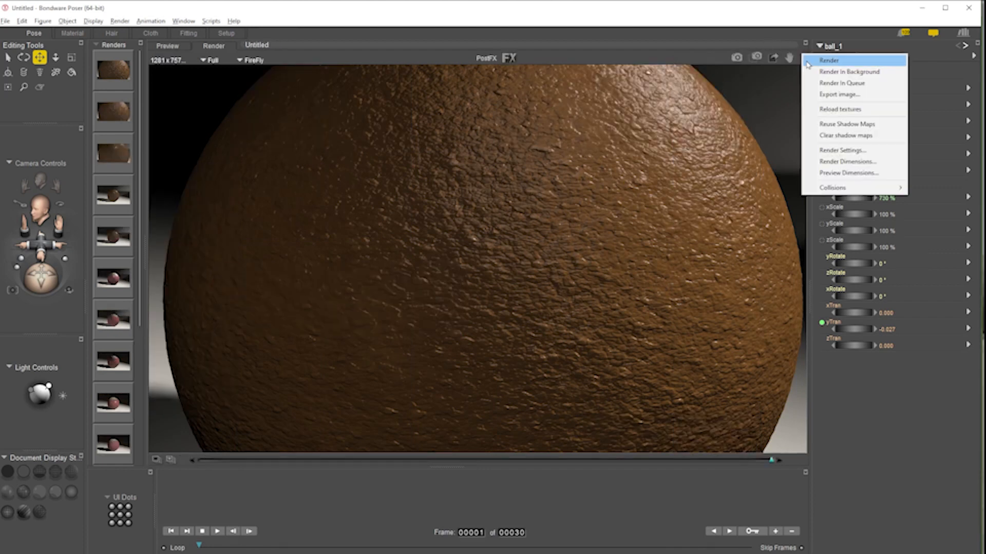
left_click(841, 151)
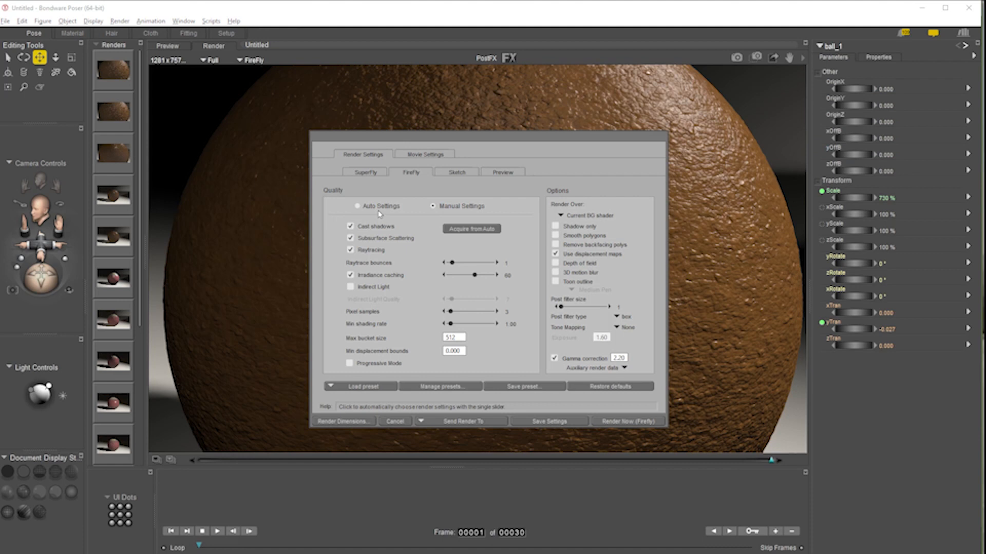
left_click(378, 176)
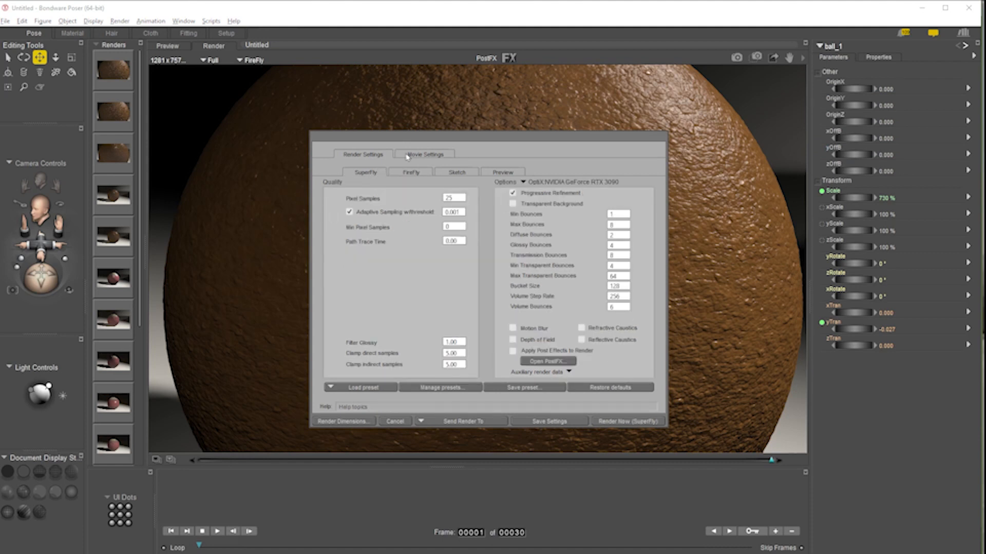
double_click(620, 285)
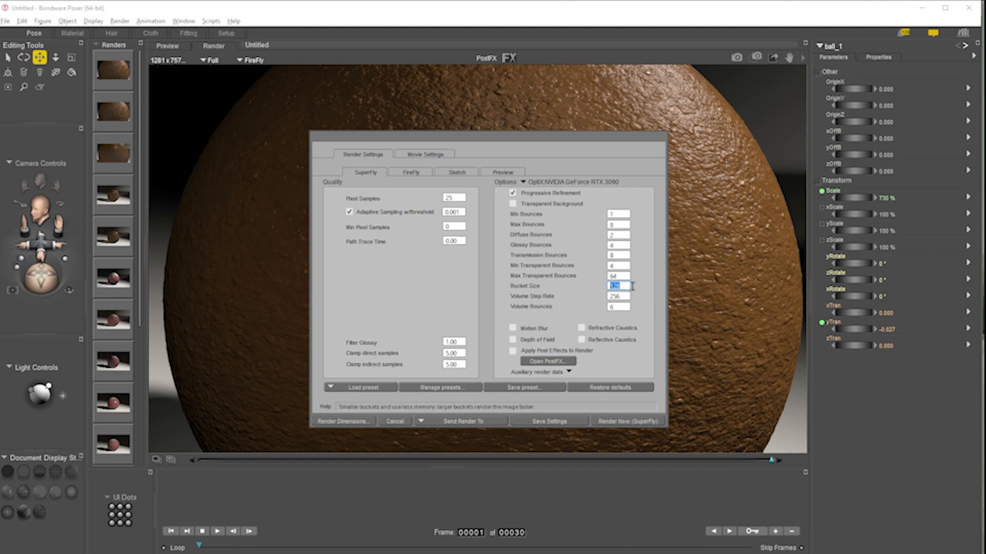
type("1000")
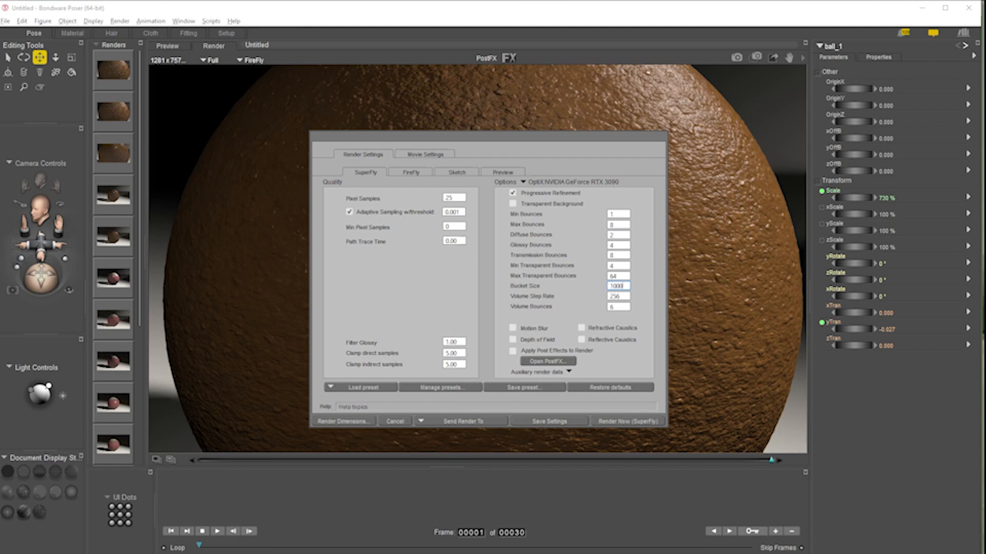
key("Return")
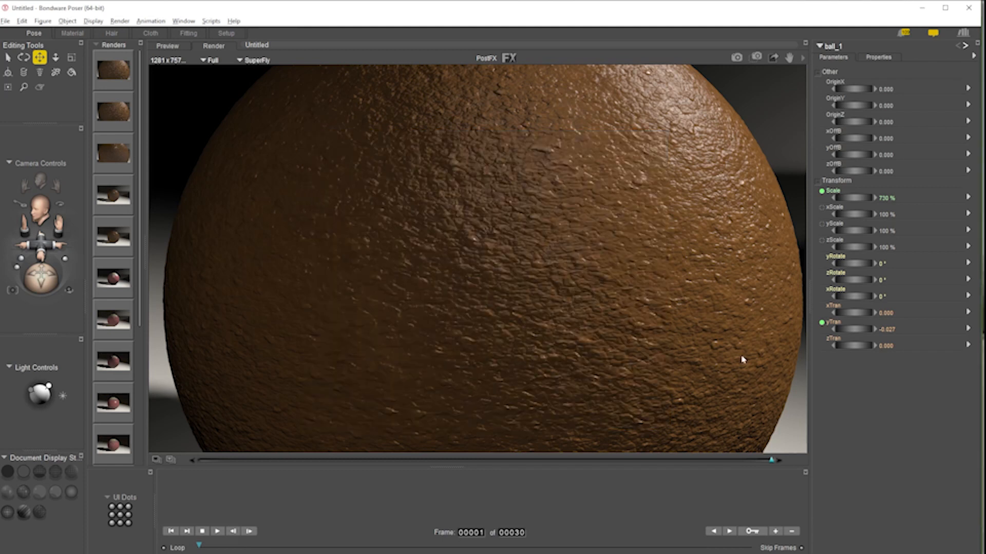
left_click(738, 58)
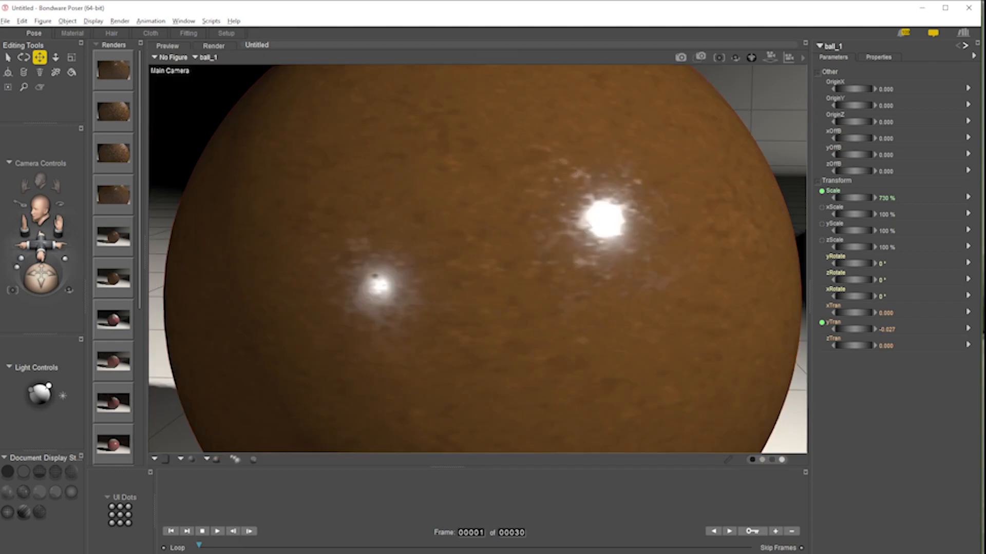
Save the ball's shader to the Tutorials folder of the materials library as a material set named Leather
left_click_drag(458, 67, 387, 103)
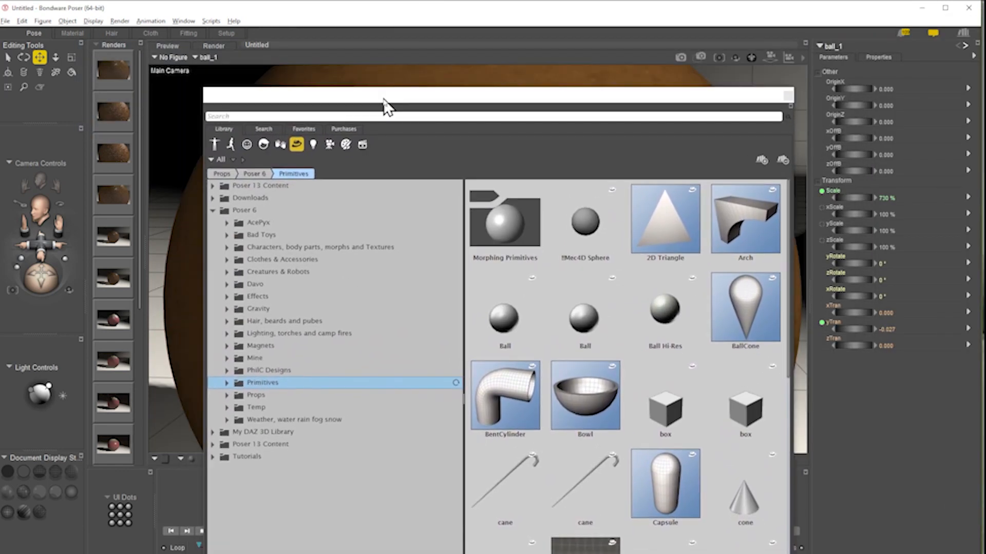
left_click(346, 145)
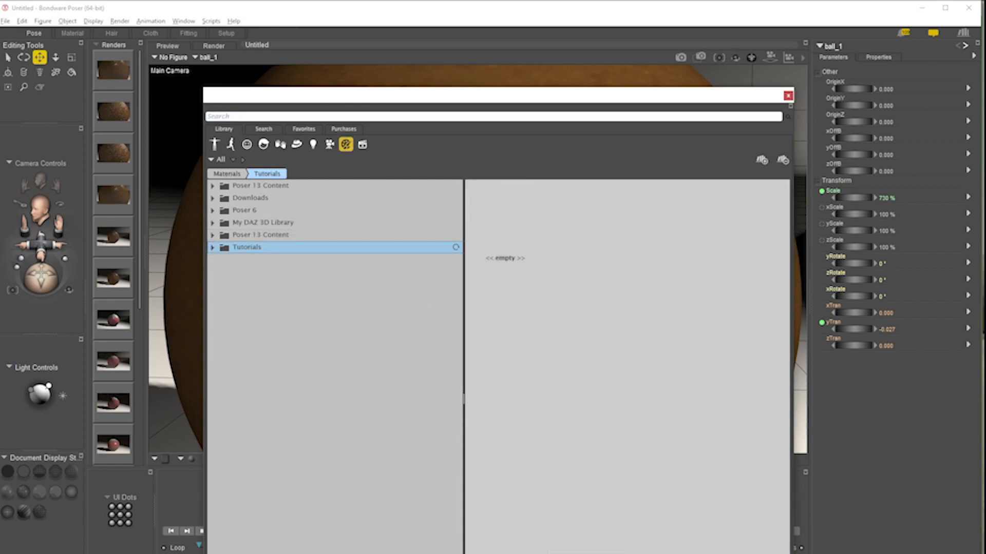
left_click(688, 553)
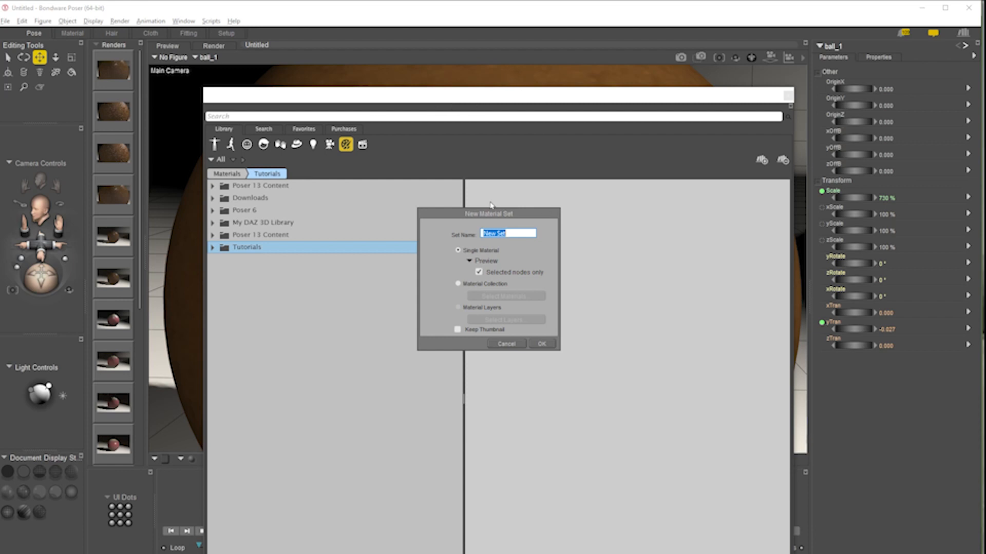
type("Leather")
left_click(542, 343)
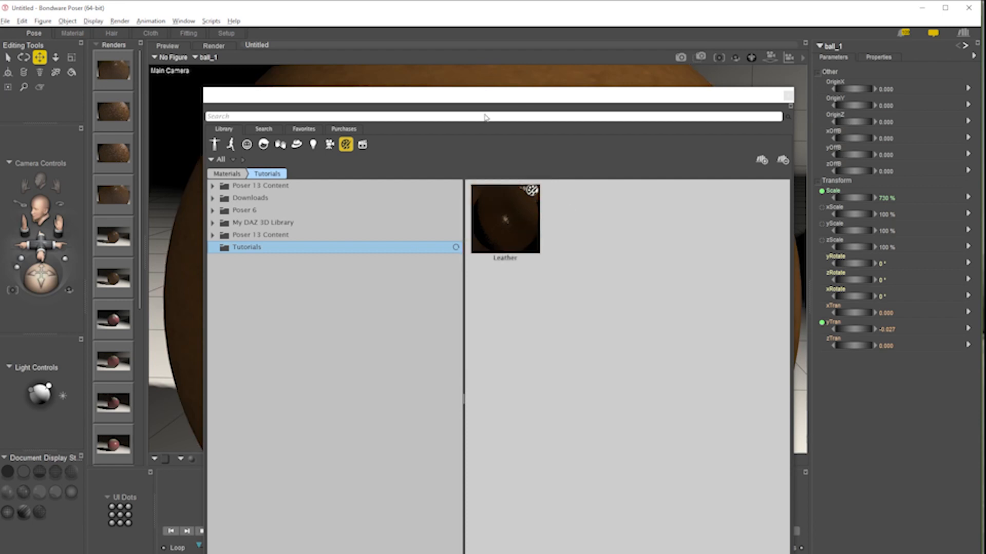
left_click(435, 102)
left_click_drag(435, 105, 985, 87)
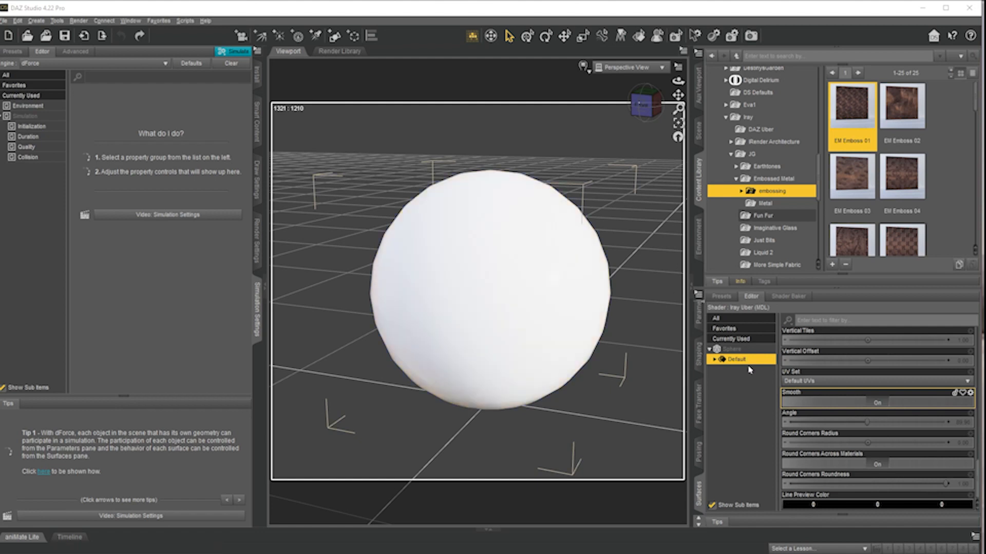
Apply the EM Emboss 01 preset from the Embossed Metal embossing folder to the sphere and start a test render
left_click(786, 181)
left_click(776, 194)
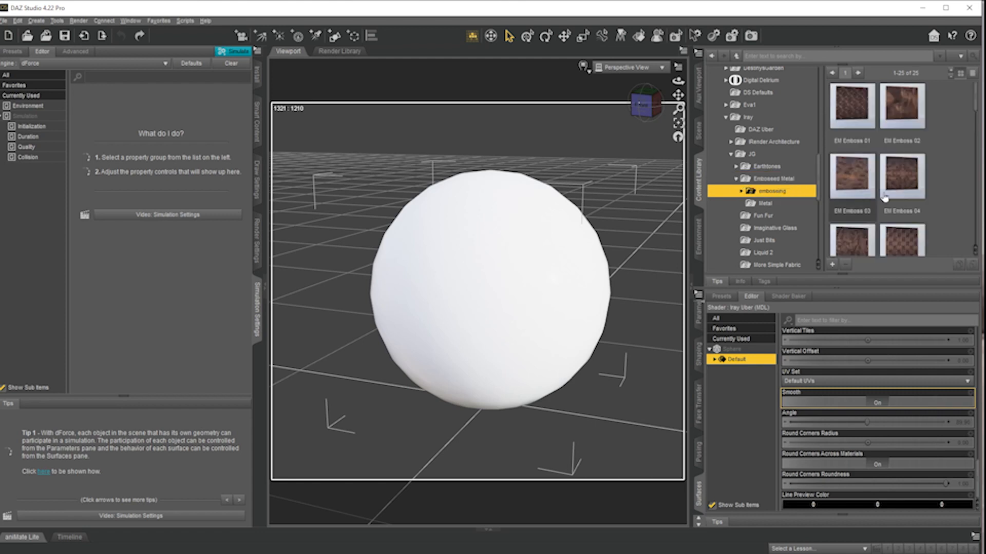
left_click(768, 205)
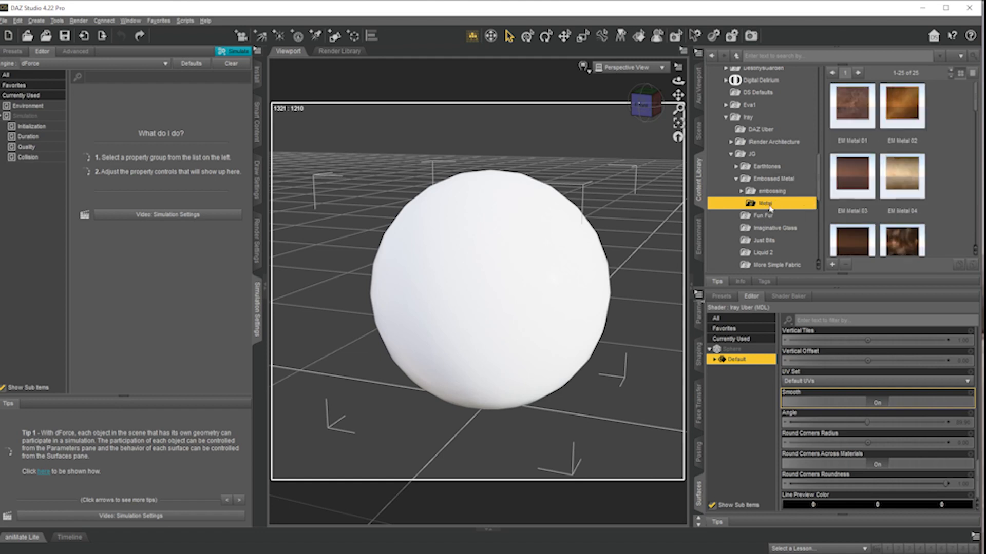
left_click(774, 193)
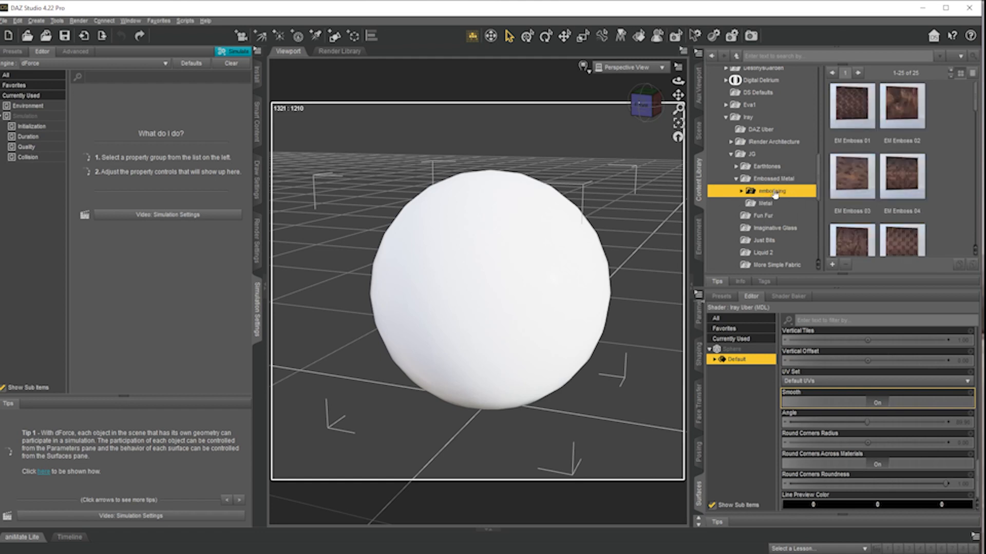
double_click(849, 108)
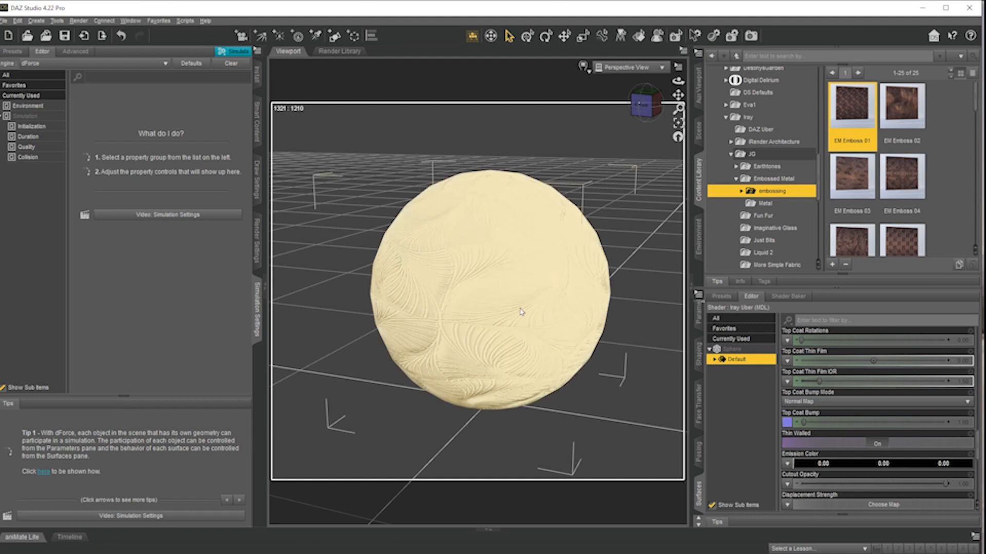
left_click(751, 35)
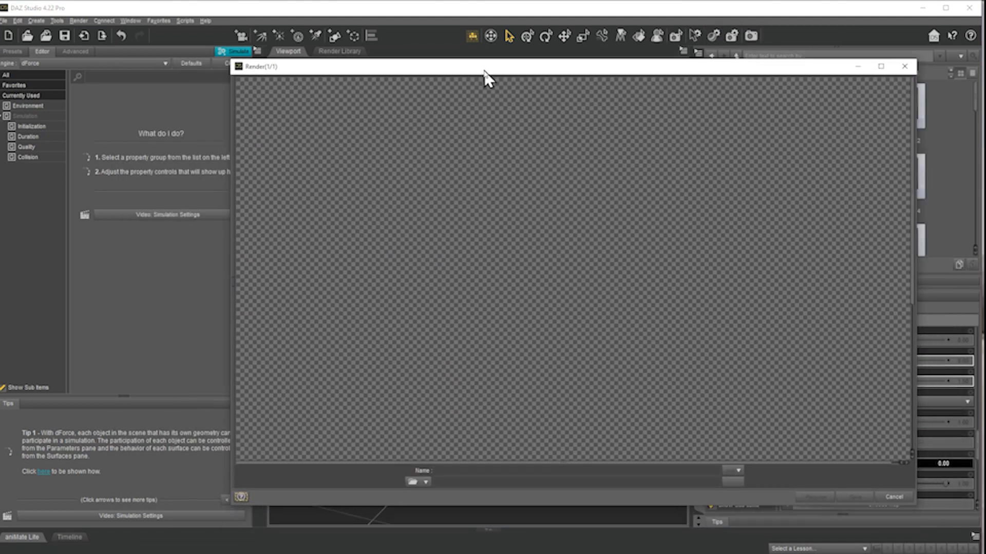
left_click_drag(484, 71, 483, 72)
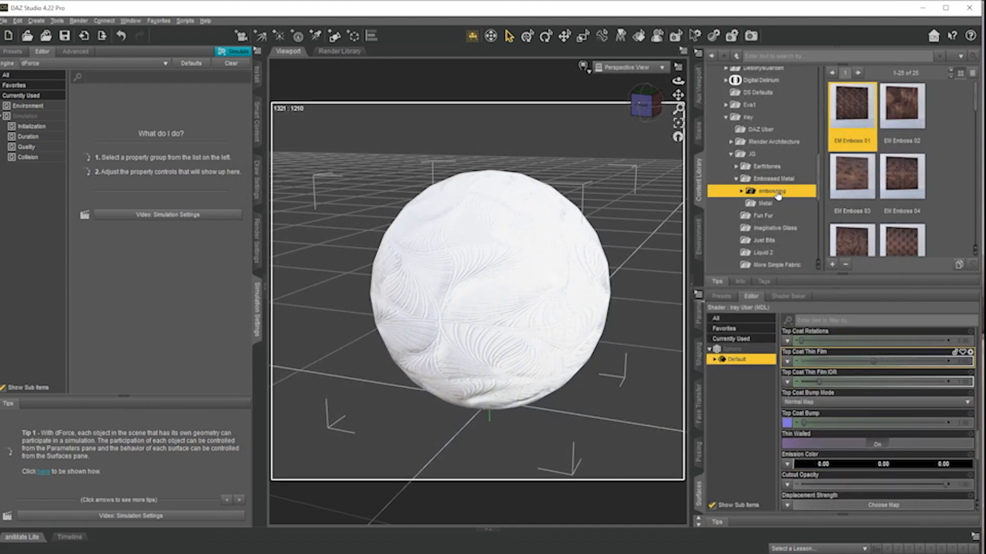
Apply the EM Metal 01 preset from the Embossed Metal folder to the embossed sphere, render it and dismiss the render
left_click(766, 203)
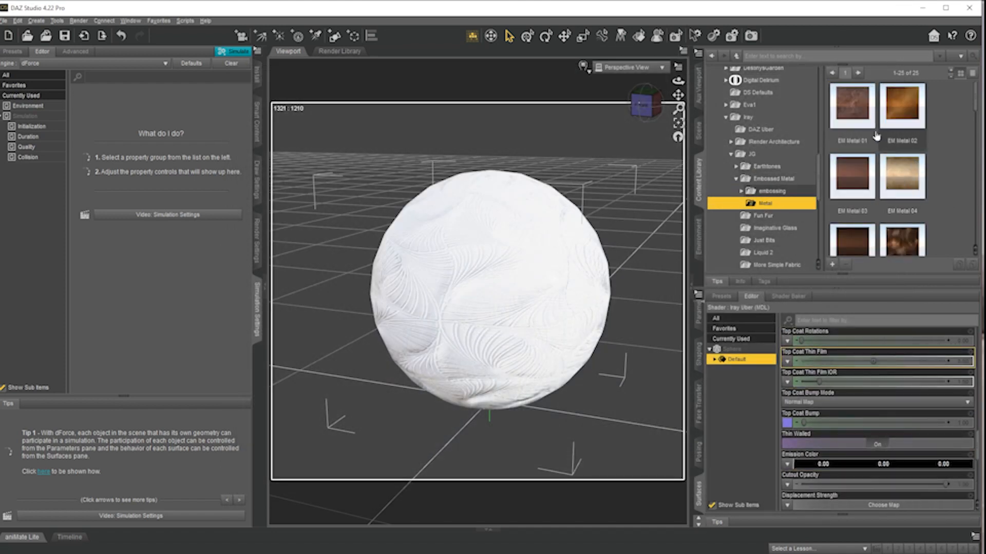
double_click(855, 107)
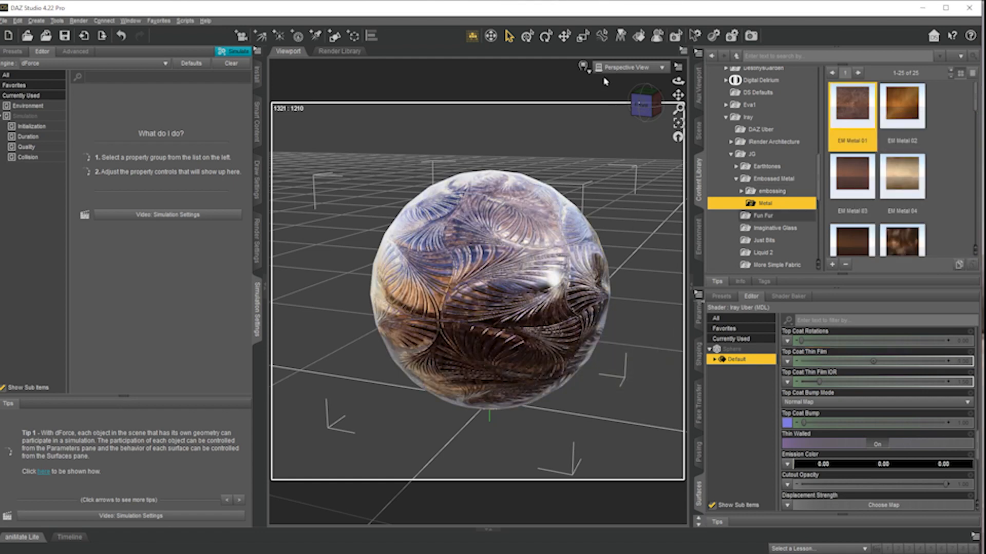
left_click(751, 36)
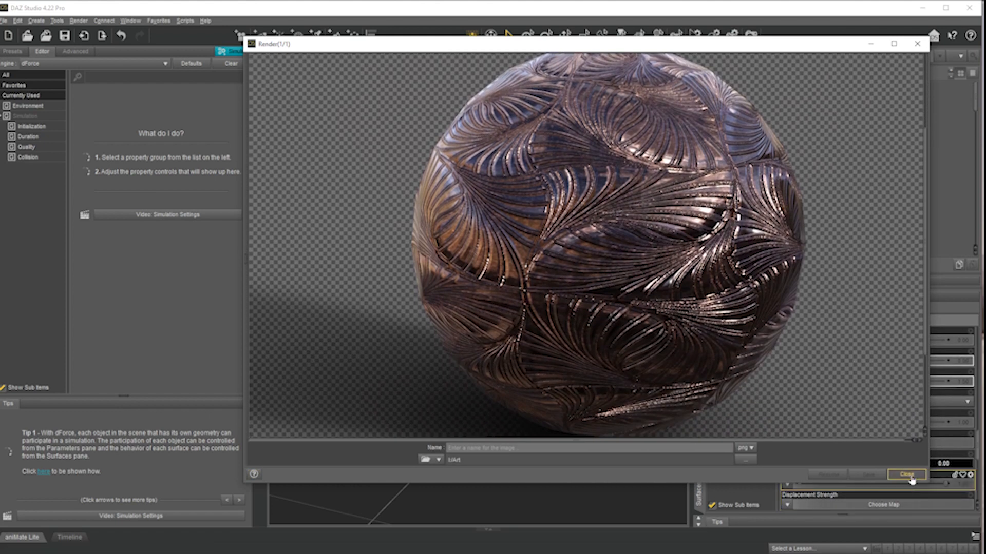
left_click(909, 476)
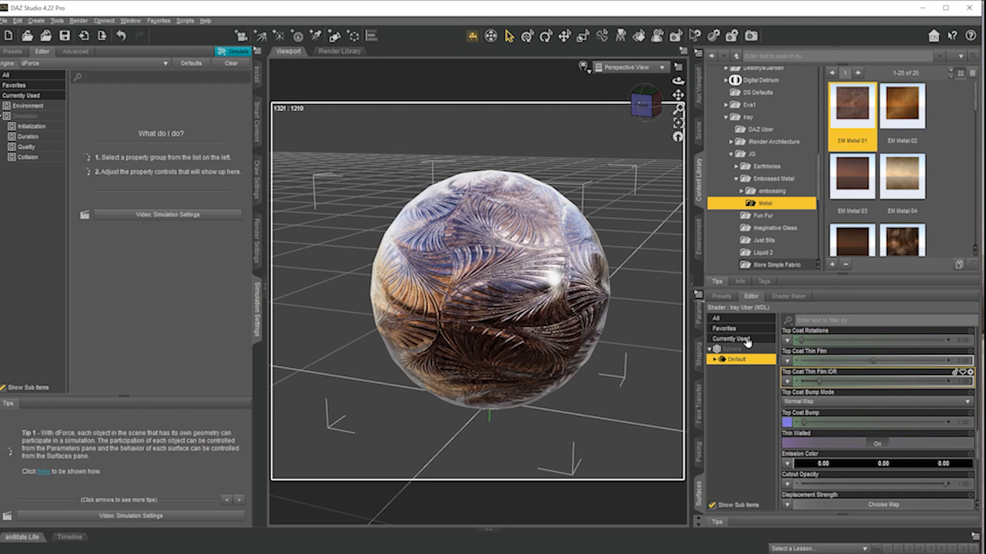
Show only the sphere's currently used surface properties and copy the folder path of its Base Color image
left_click(748, 339)
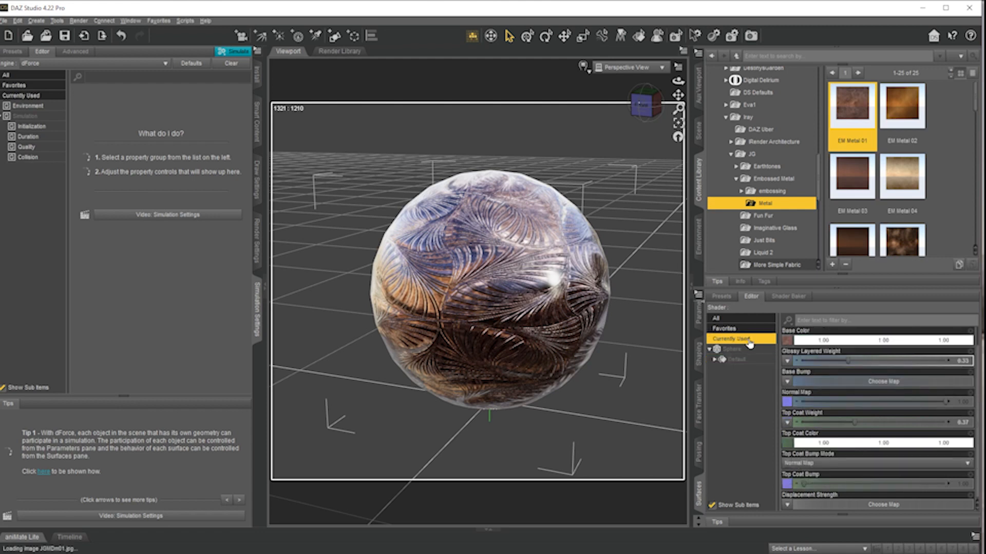
left_click(788, 341)
left_click(802, 353)
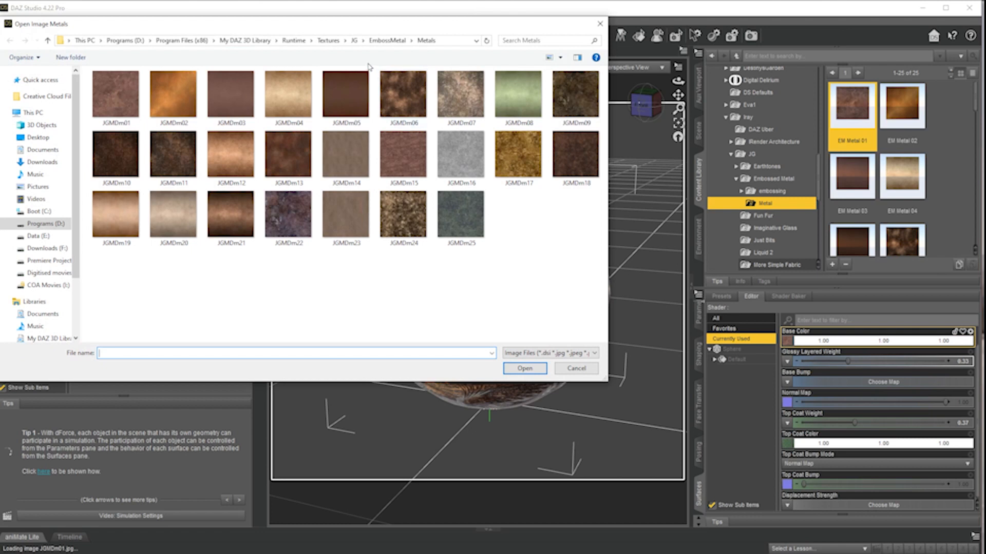
left_click(460, 43)
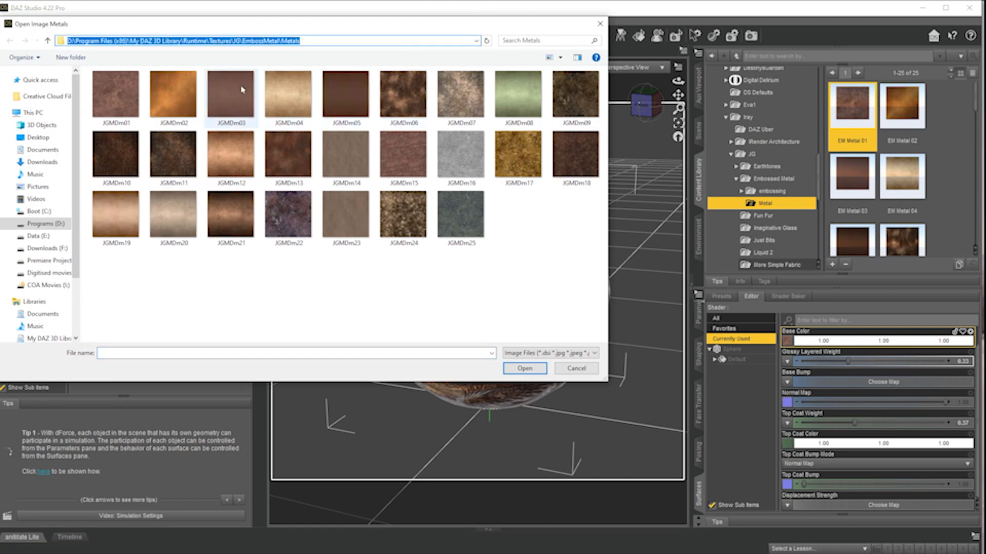
left_click(575, 369)
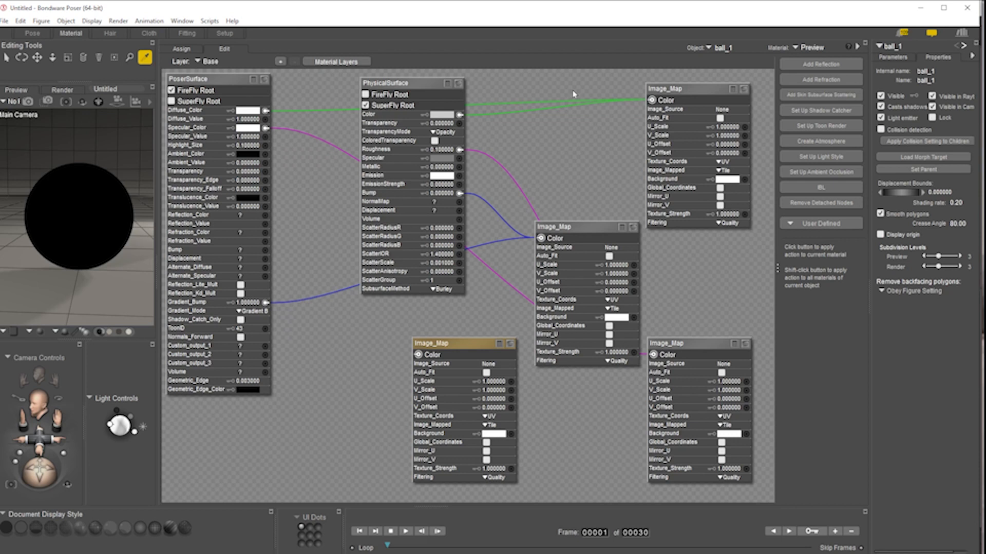
In Poser, load JGMDm01 from the EmbossMetal Metals folder into the Image_Map node that feeds the diffuse and PhysicalSurface colors
left_click(723, 110)
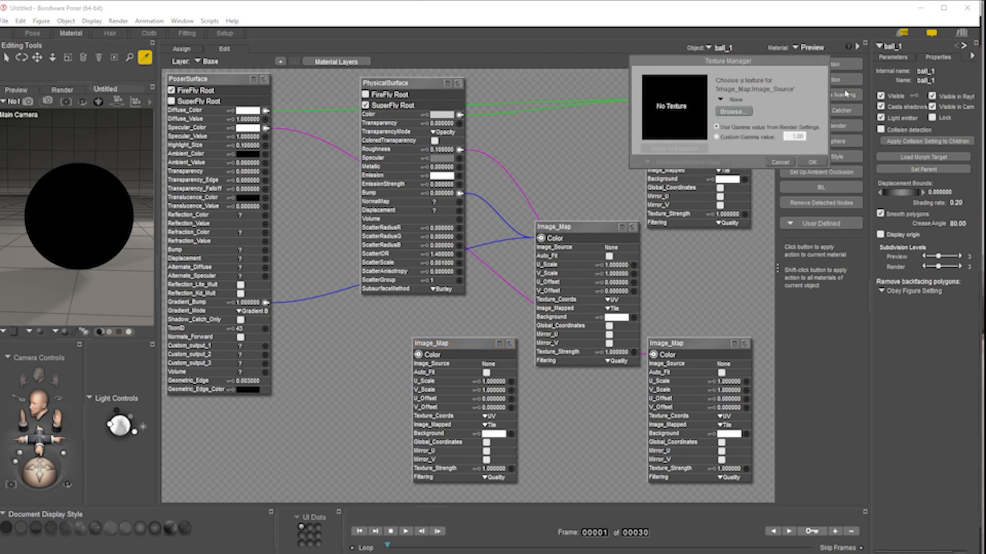
left_click(734, 111)
left_click(847, 80)
key("ctrl+v")
key("Return")
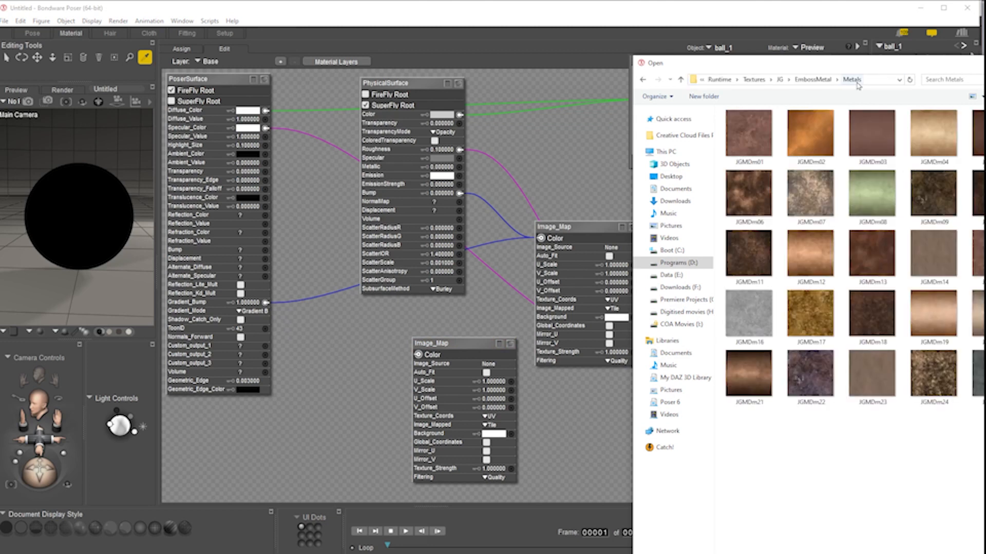
double_click(748, 133)
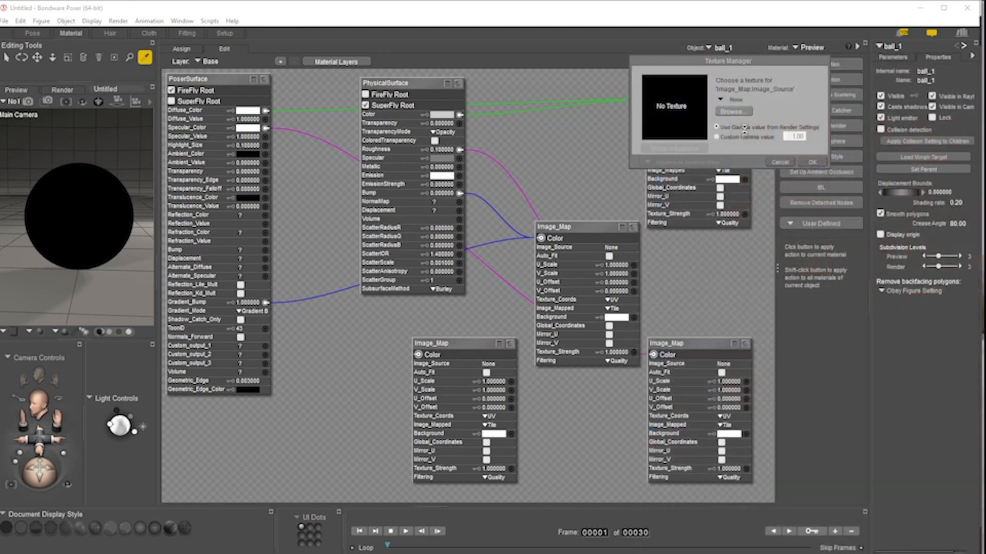
left_click(813, 162)
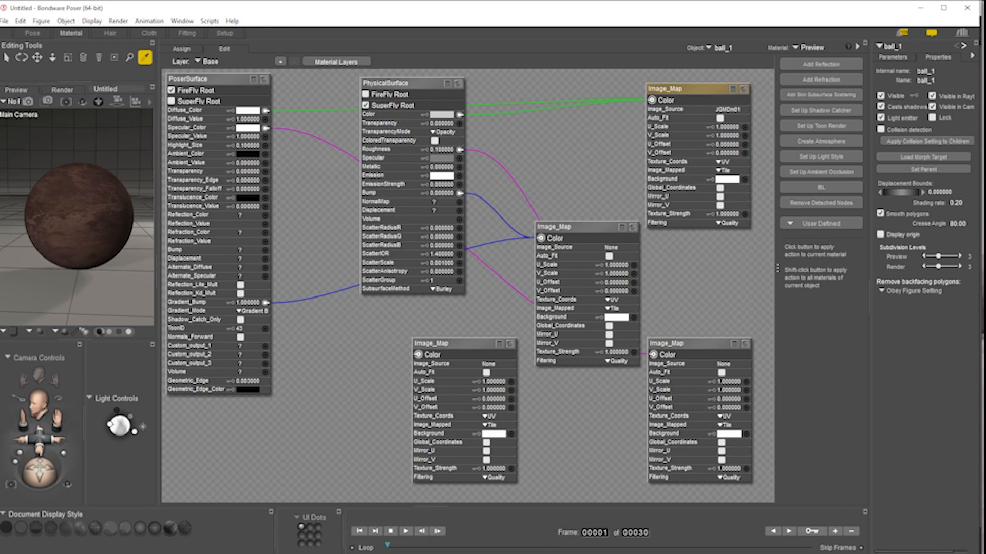
Browse the EmbossMetal texture folder for the emboss and normal maps from the color node's image source
left_click(729, 109)
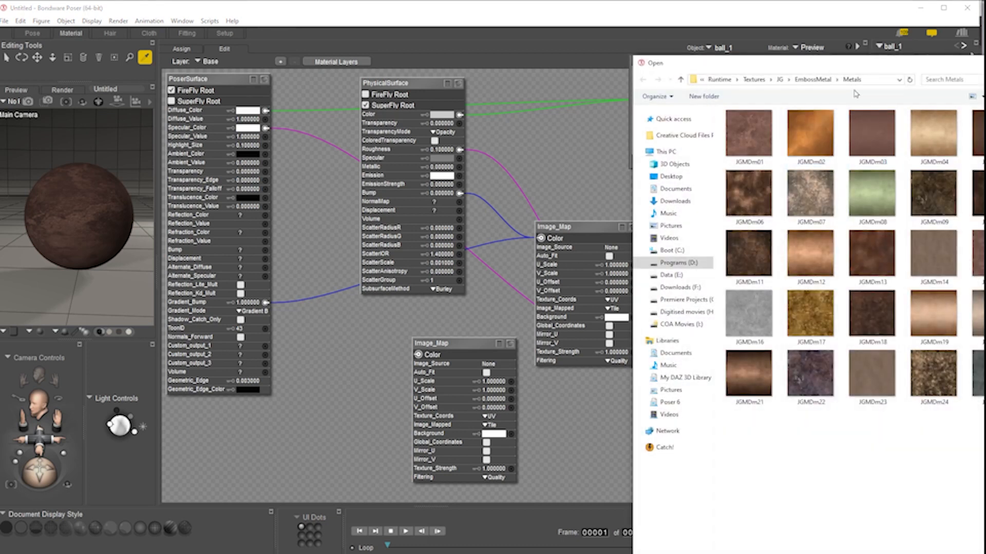
left_click(815, 81)
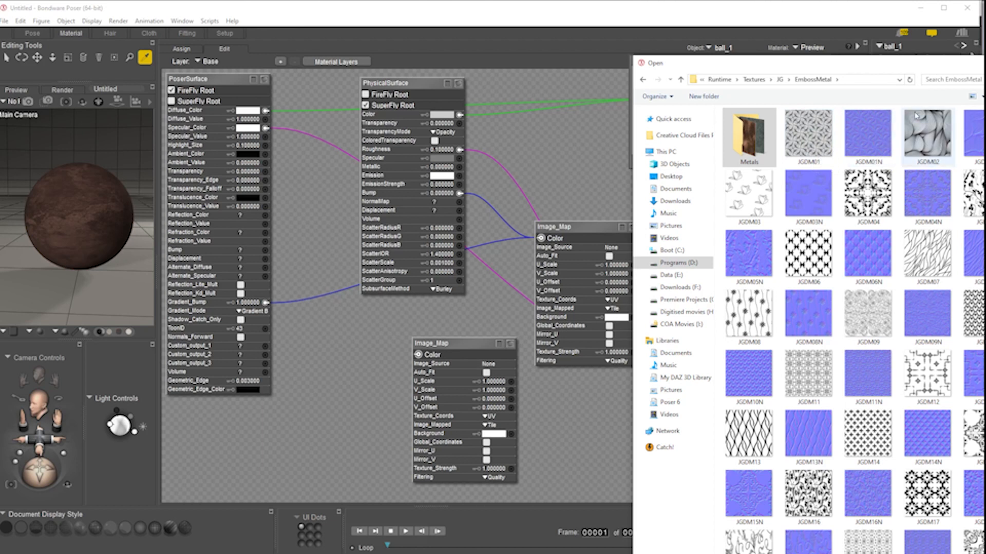
key("Escape")
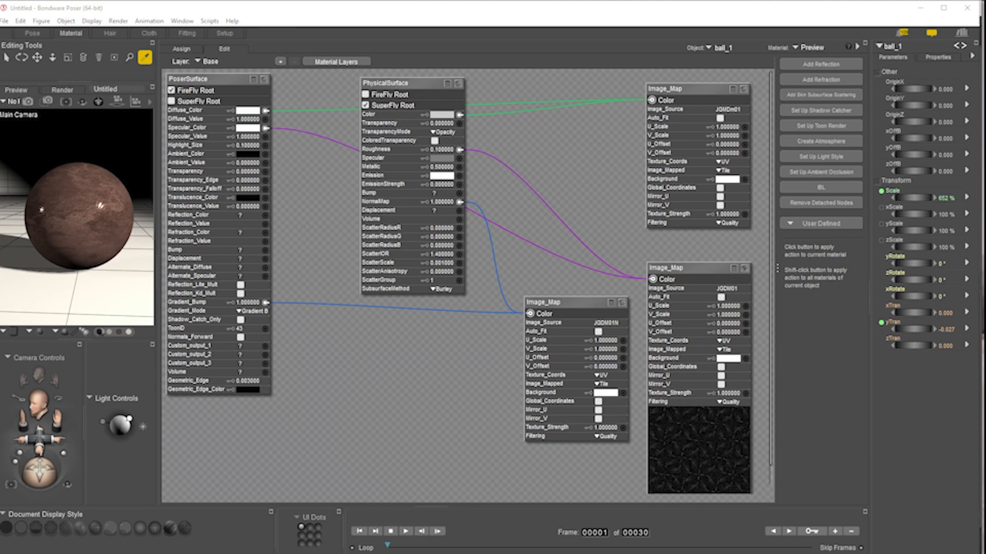
Delete the Normal.mt5 material from the library and move the library window out of the way
key("Delete")
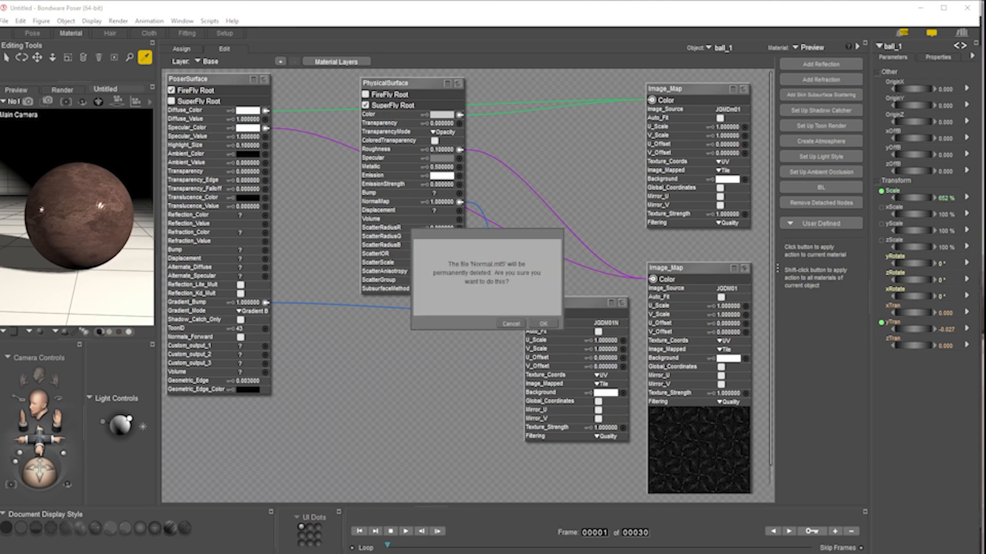
left_click(544, 324)
mouse_move(985, 16)
left_mouse_down()
mouse_move(900, 8)
mouse_move(970, 29)
mouse_move(985, 10)
left_mouse_up()
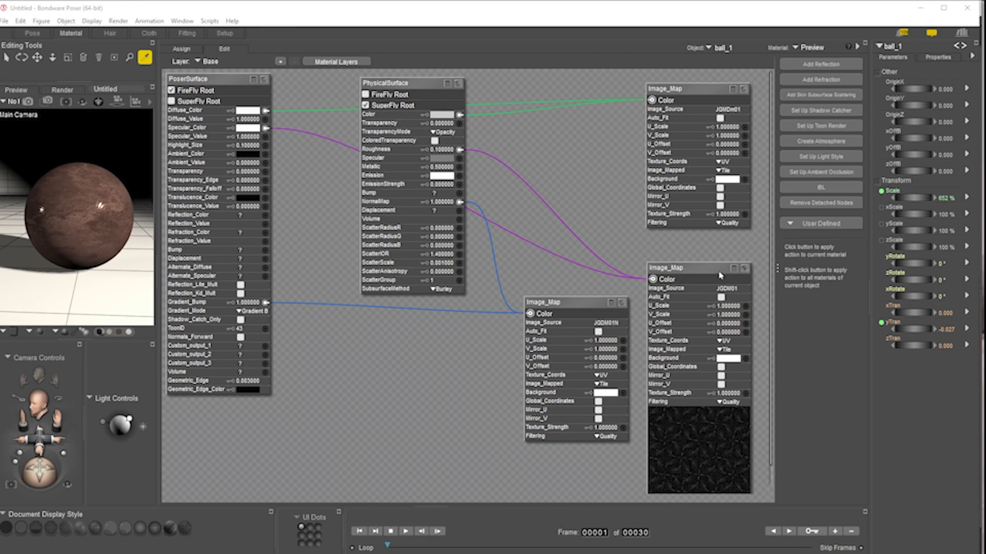
Look at the embossing presets in DAZ Studio and at the Tutorials folder in Poser's materials library
left_click_drag(566, 306, 543, 318)
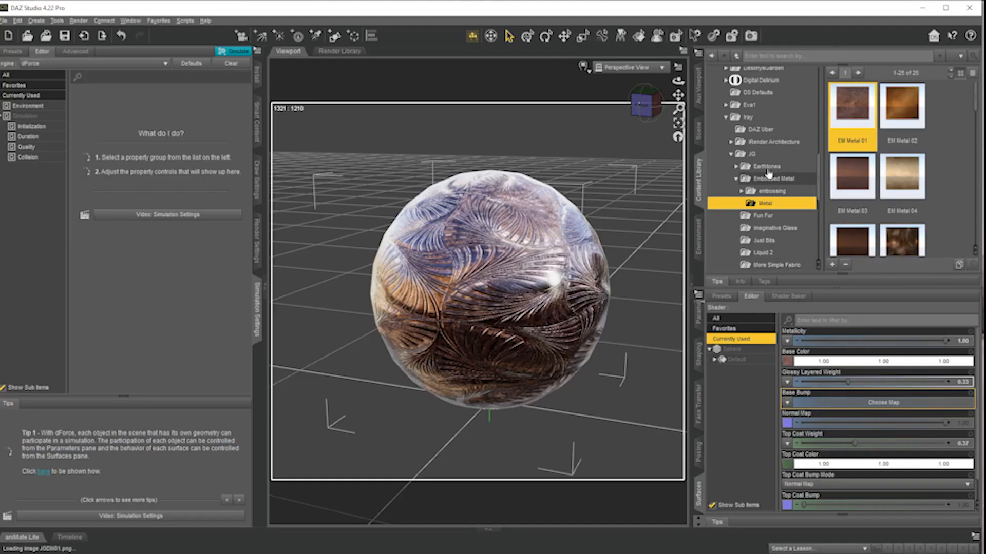
left_click(771, 191)
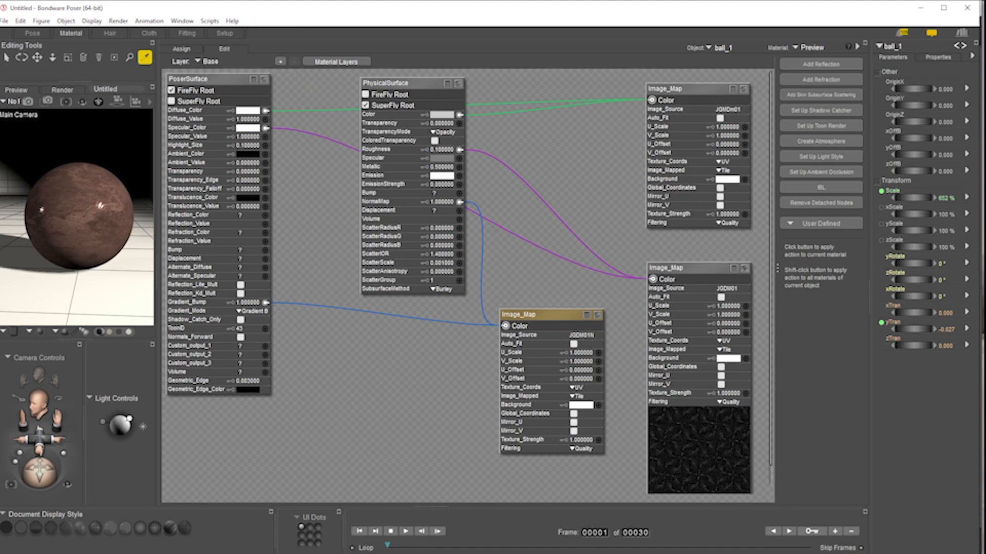
left_click_drag(985, 23, 982, 31)
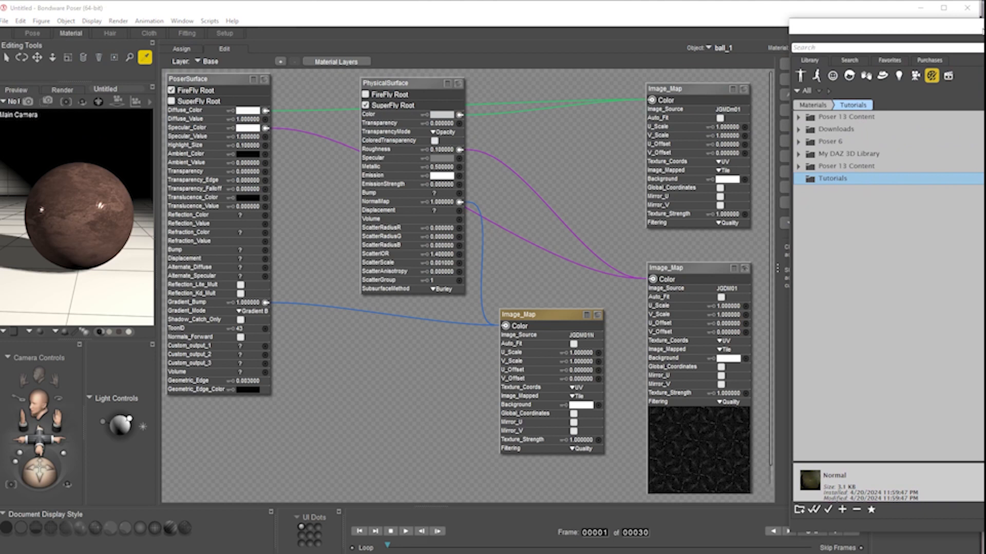
mouse_move(887, 26)
left_mouse_down()
mouse_move(925, 30)
mouse_move(901, 35)
left_mouse_up()
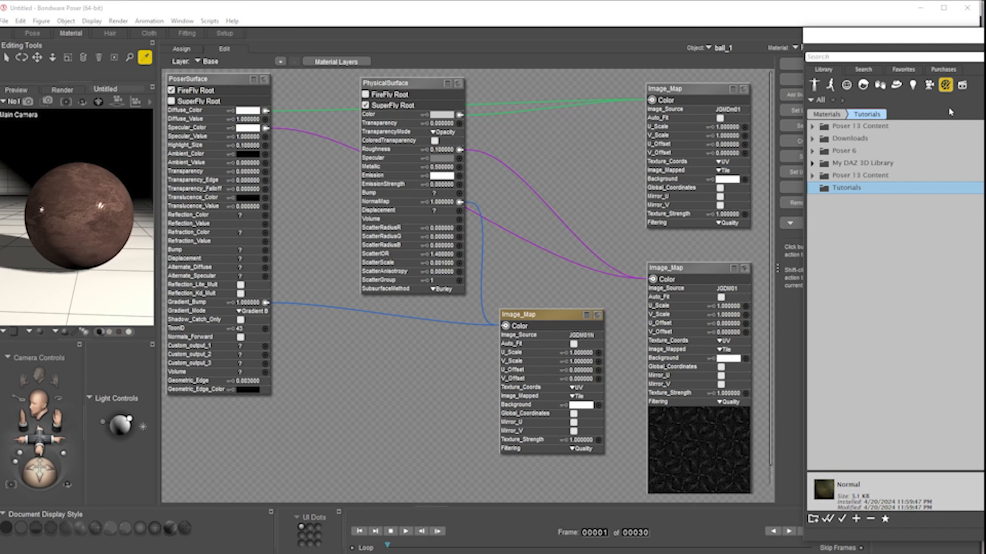
left_click_drag(883, 36, 426, 28)
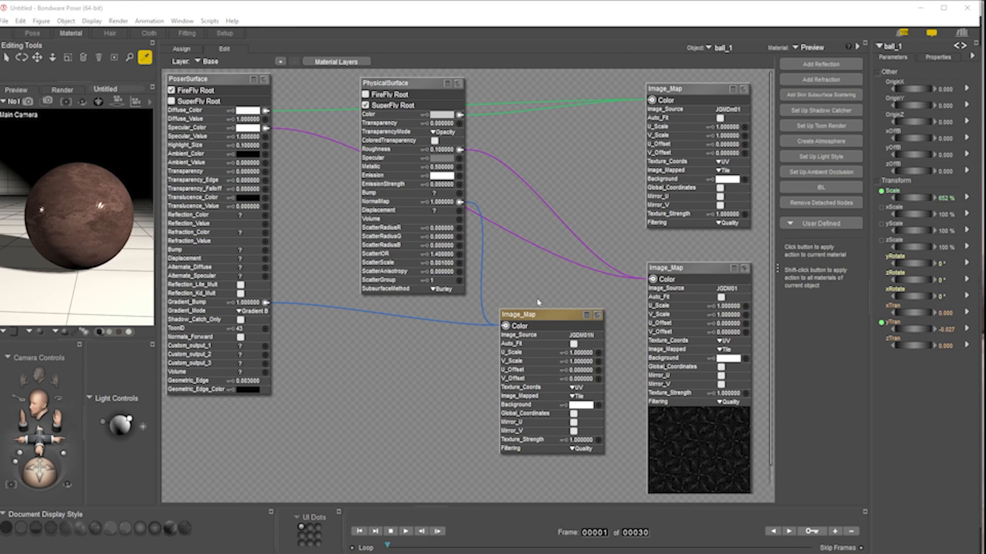
Save all nodes except the JGDM01N normal-map node to the Tutorials folder as a single-material set named Green, selected nodes only
left_click_drag(536, 318, 482, 354)
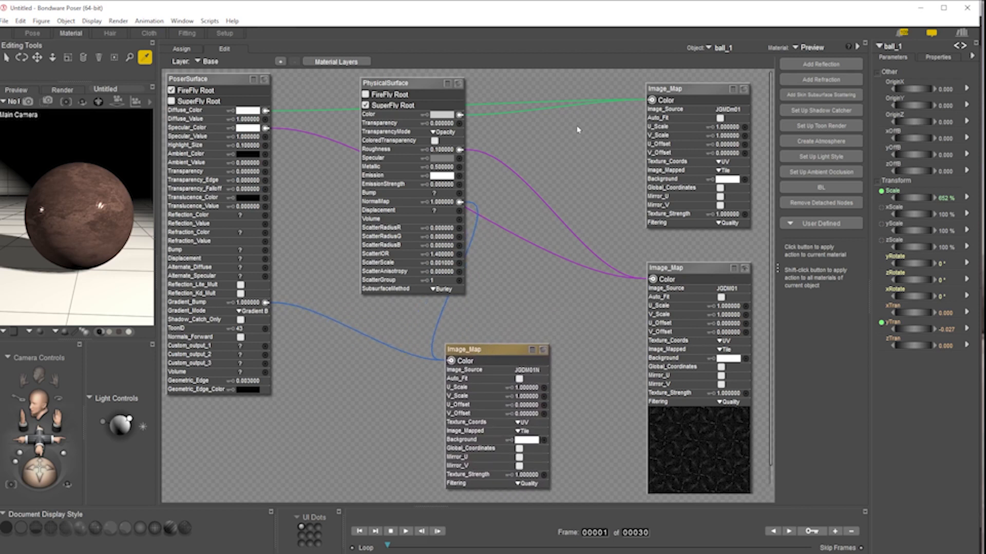
left_click_drag(700, 75, 234, 318)
left_click_drag(985, 21, 327, 20)
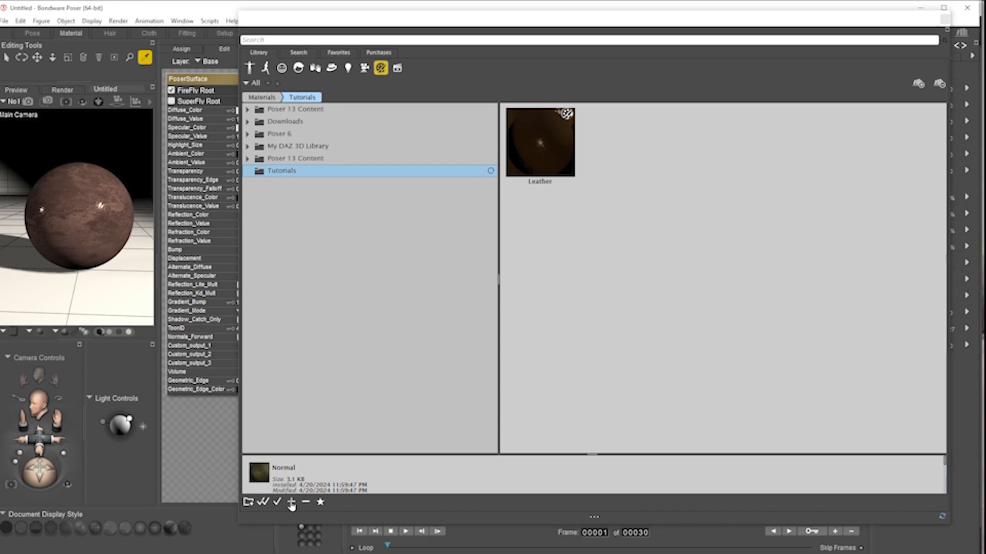
left_click(292, 502)
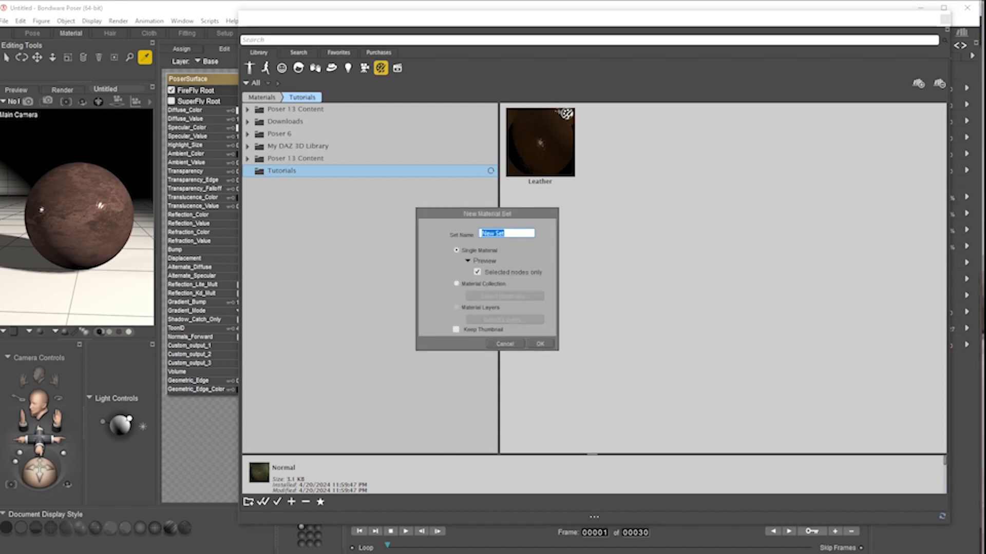
type("Green")
left_click(541, 344)
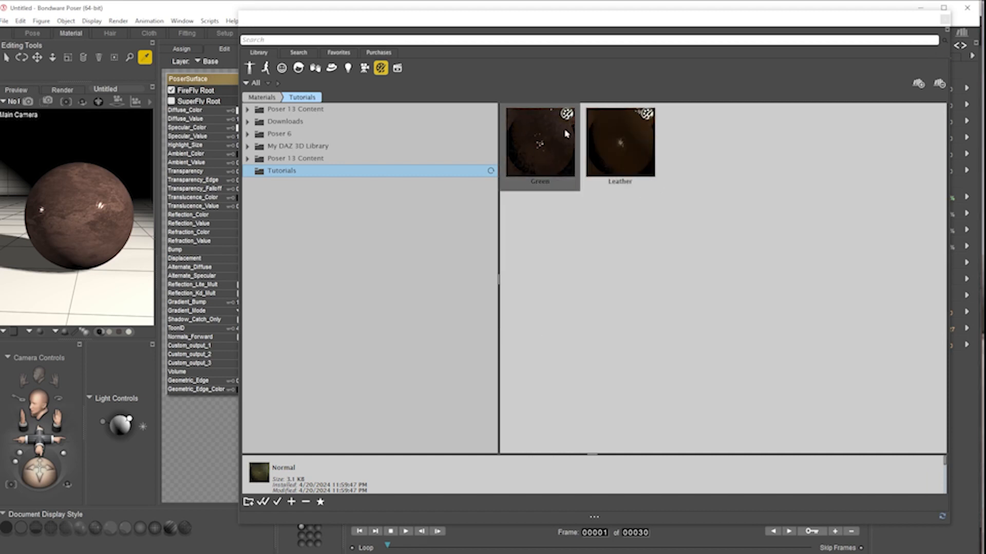
left_click_drag(563, 19, 985, 11)
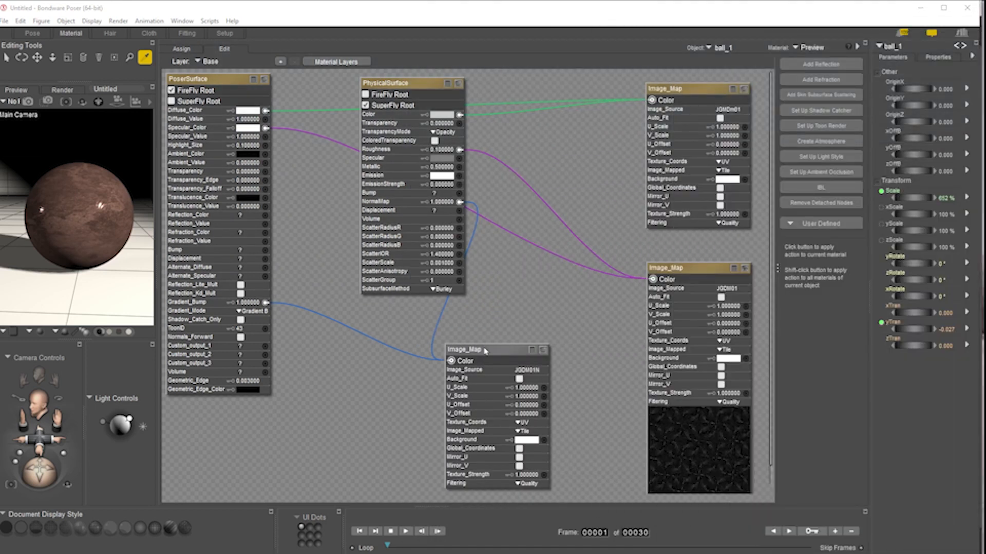
Save only the JGDM01N normal-map node to the Tutorials folder as a single-material set named Normal, selected nodes only
left_click(485, 350)
left_click_drag(984, 22, 458, 16)
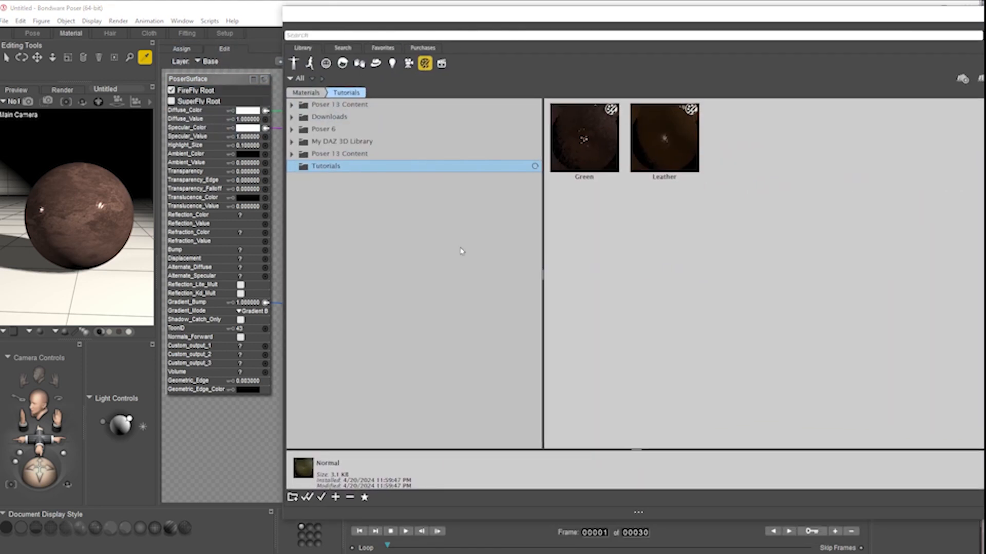
left_click(335, 497)
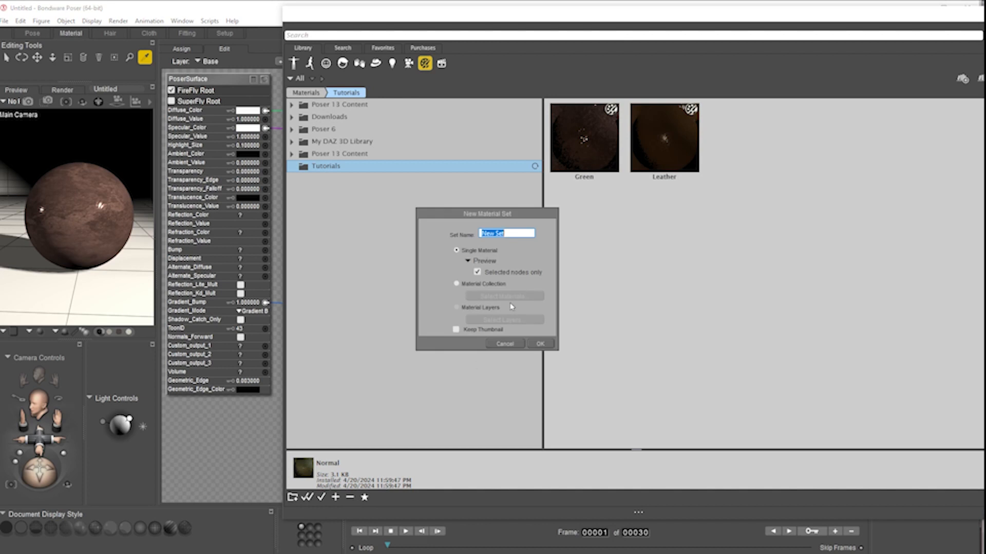
type("Normal")
left_click(543, 344)
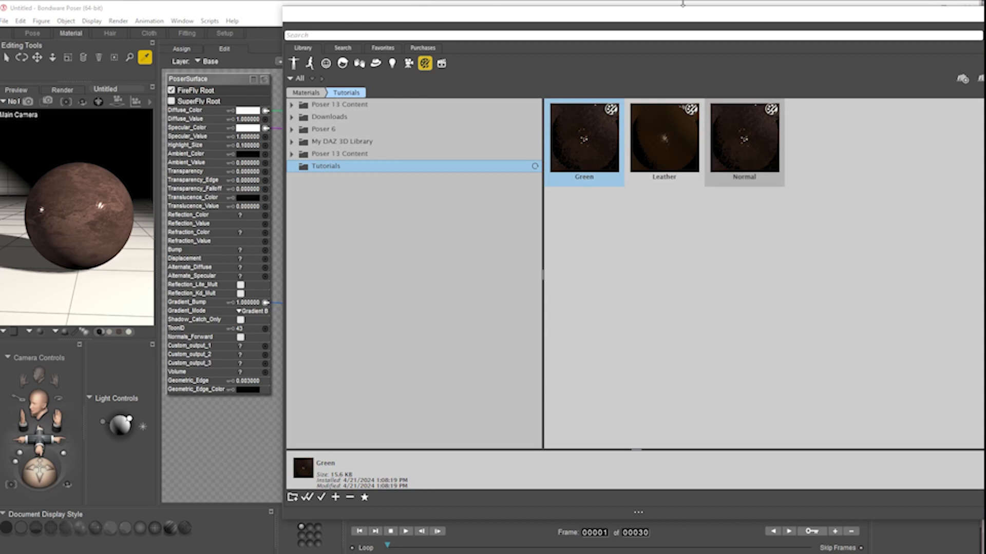
left_click_drag(685, 21, 593, 16)
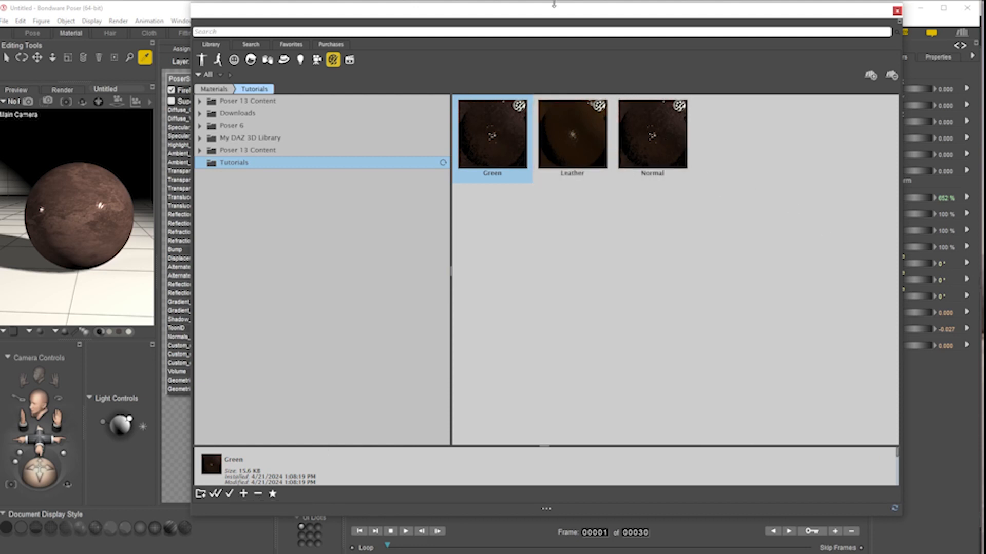
left_click_drag(504, 18, 985, 33)
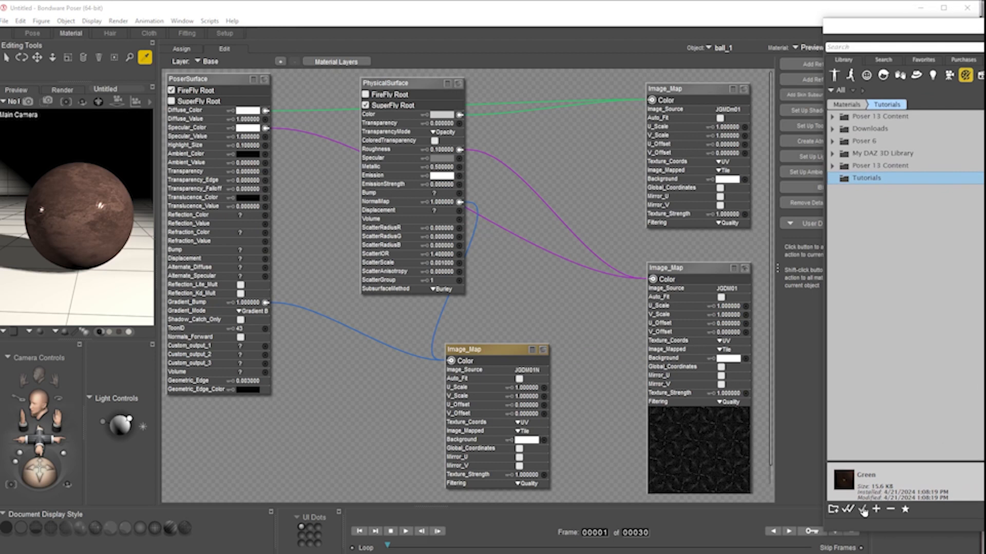
Try applying the Normal material set from the Tutorials folder to the ball as a full replacement, and restore the previous shader and window layout
left_click_drag(985, 25, 381, 13)
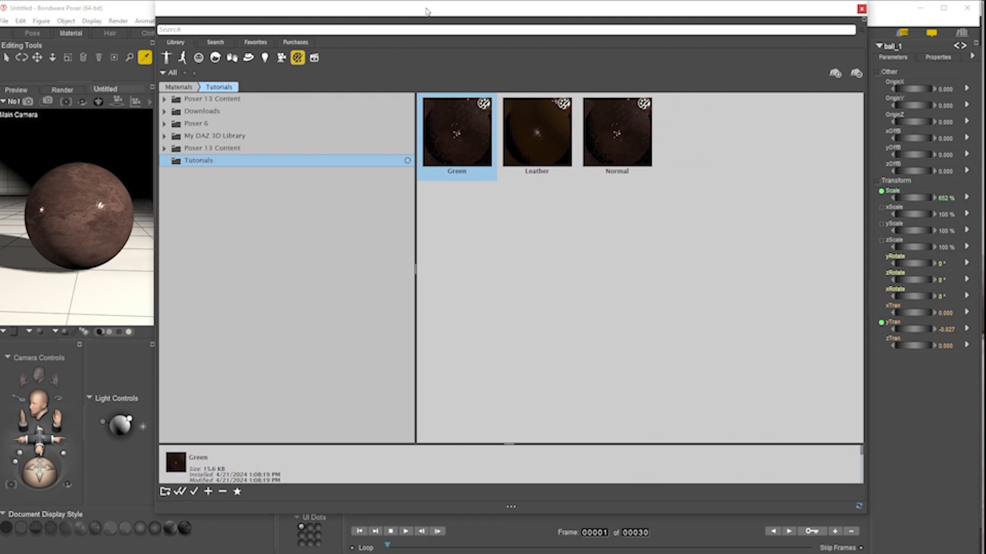
double_click(631, 142)
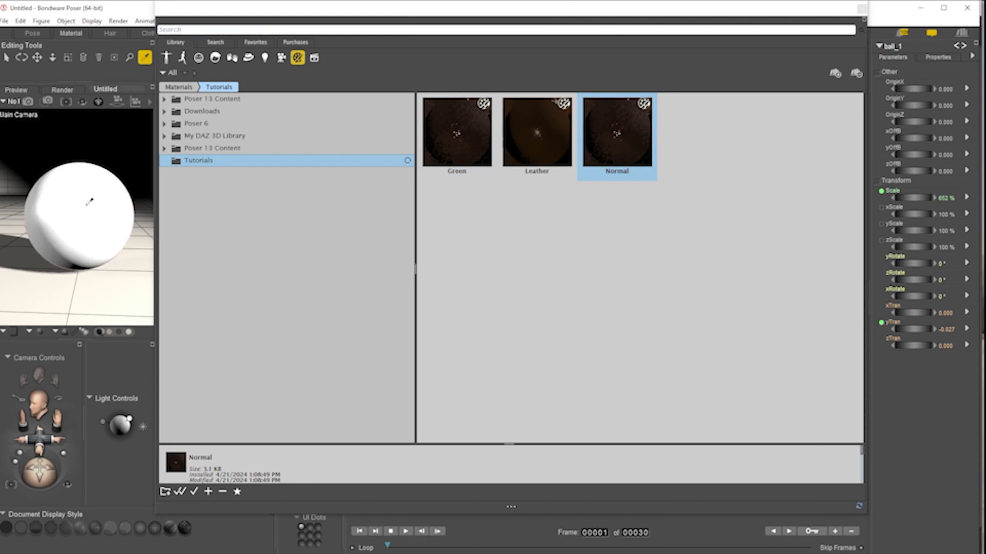
left_click(861, 9)
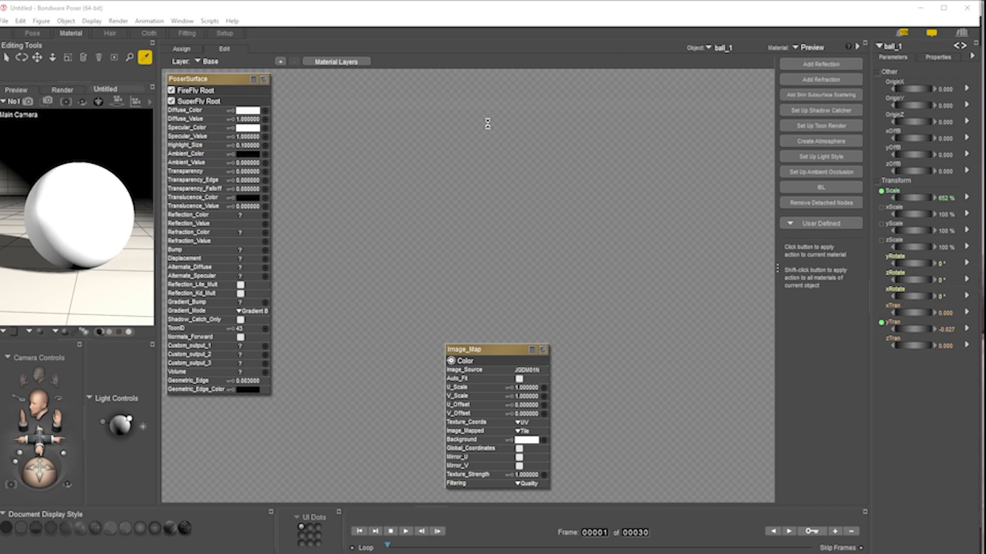
left_click_drag(983, 29, 654, 30)
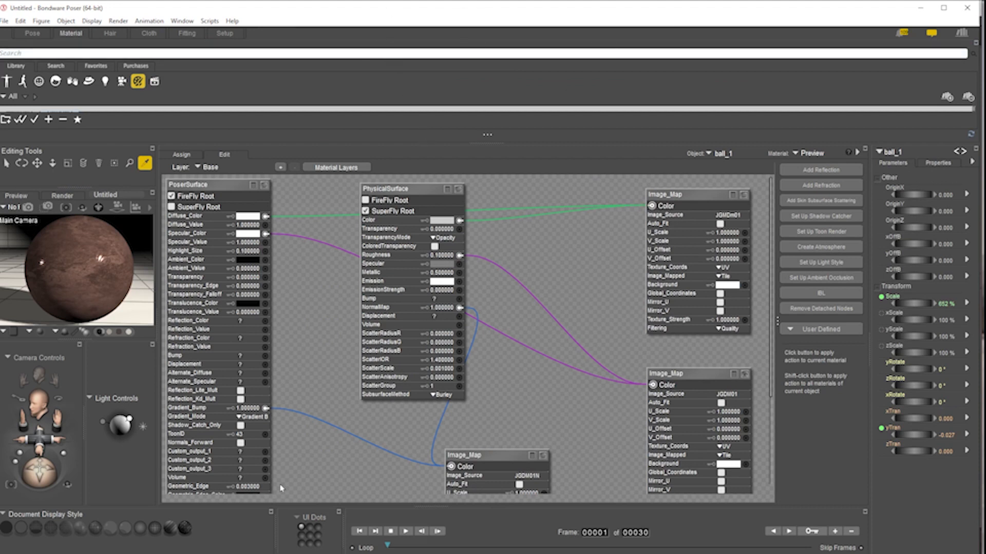
left_click(304, 526)
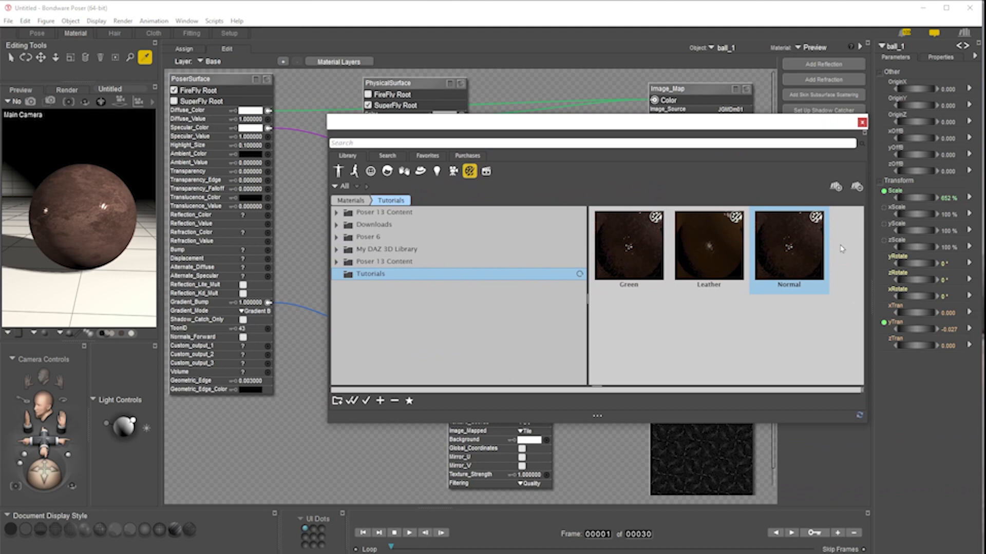
Try merging the Normal material set into the complete shader, and delete the duplicate JGDM01N image-map node
left_click(352, 401)
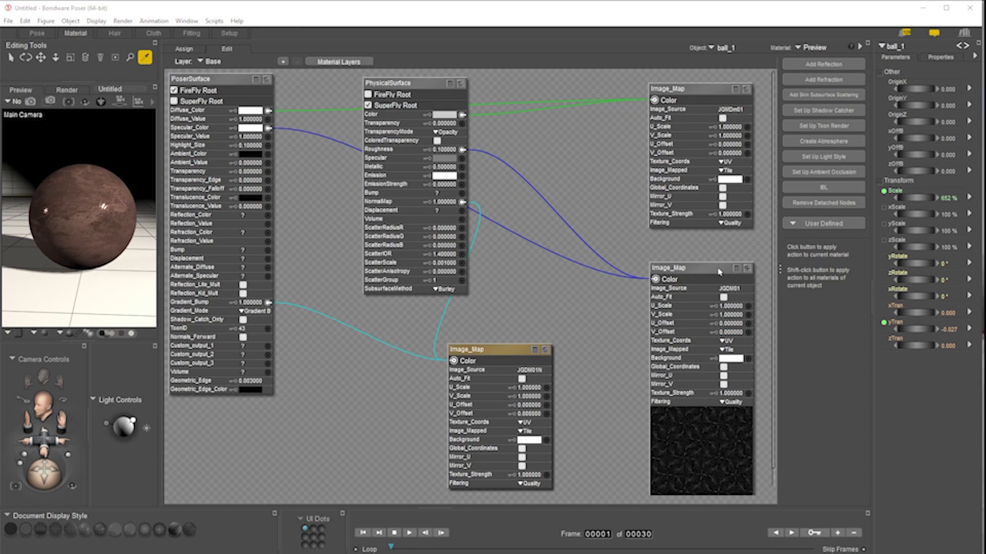
left_click_drag(483, 356, 346, 347)
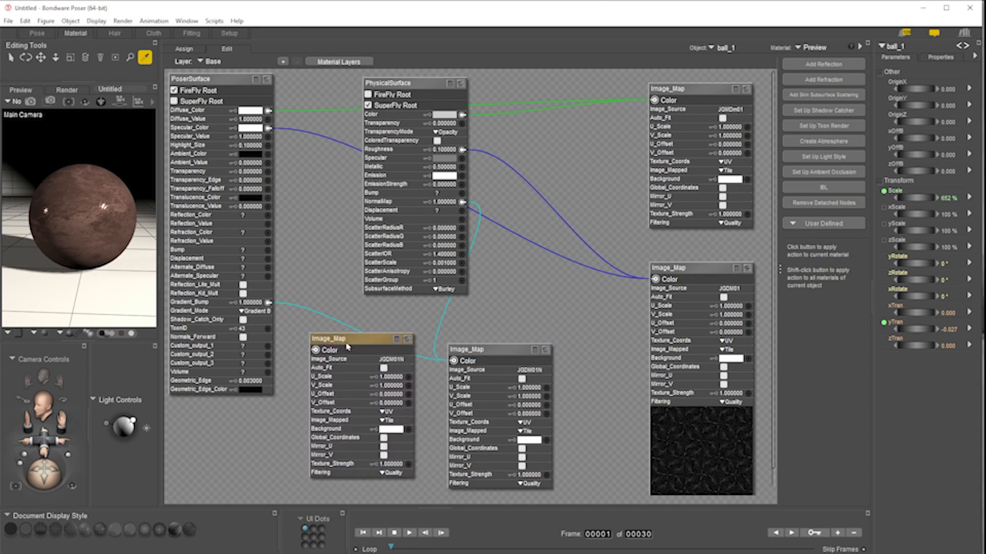
key("Delete")
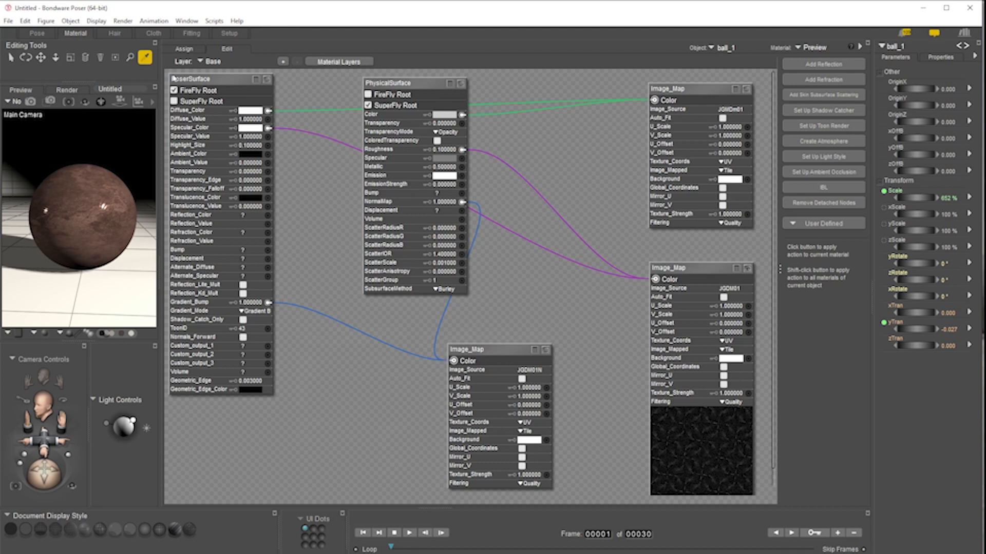
Replace the ball's entire current shader with the Green material set from the Tutorials folder
left_click_drag(575, 426, 167, 71)
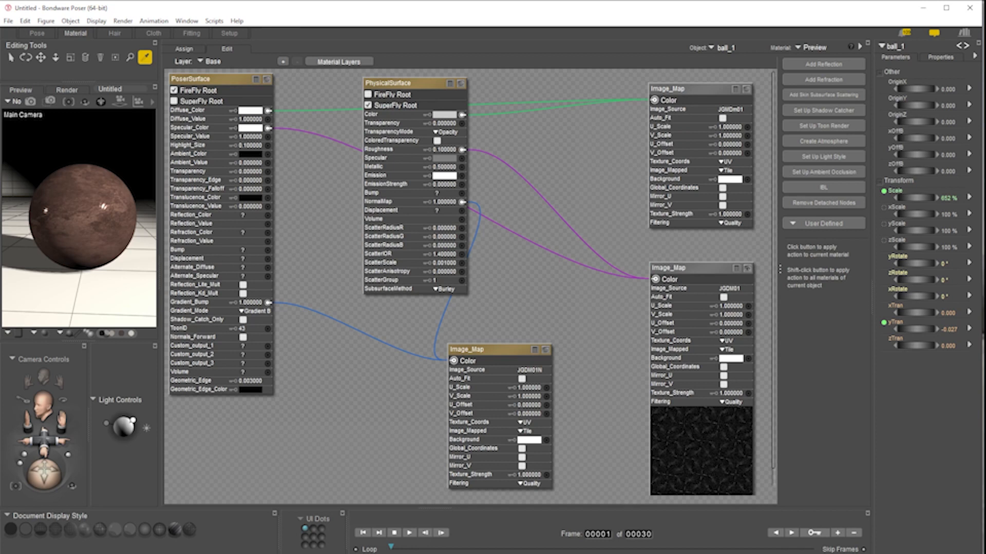
left_click_drag(984, 105, 886, 106)
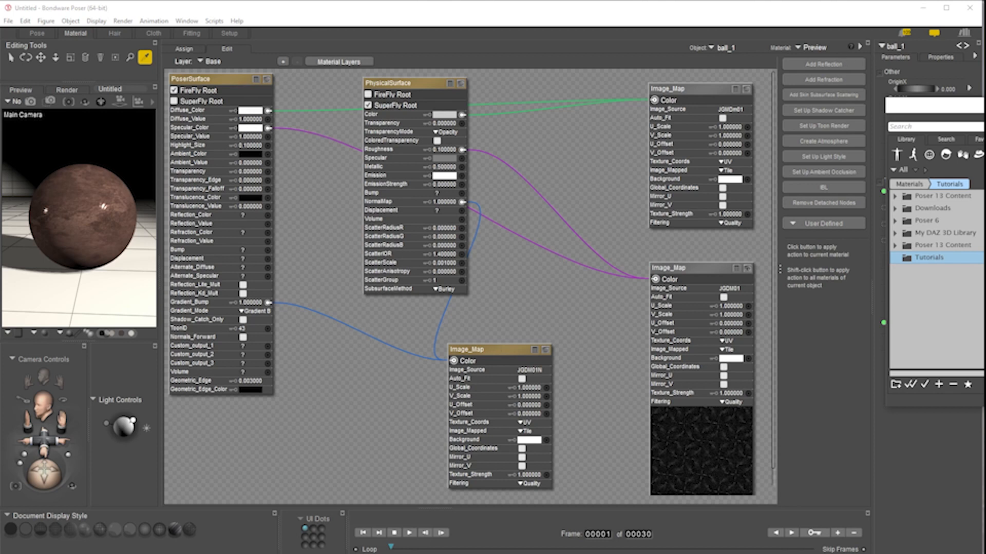
left_click_drag(982, 105, 971, 91)
left_click_drag(970, 92, 595, 86)
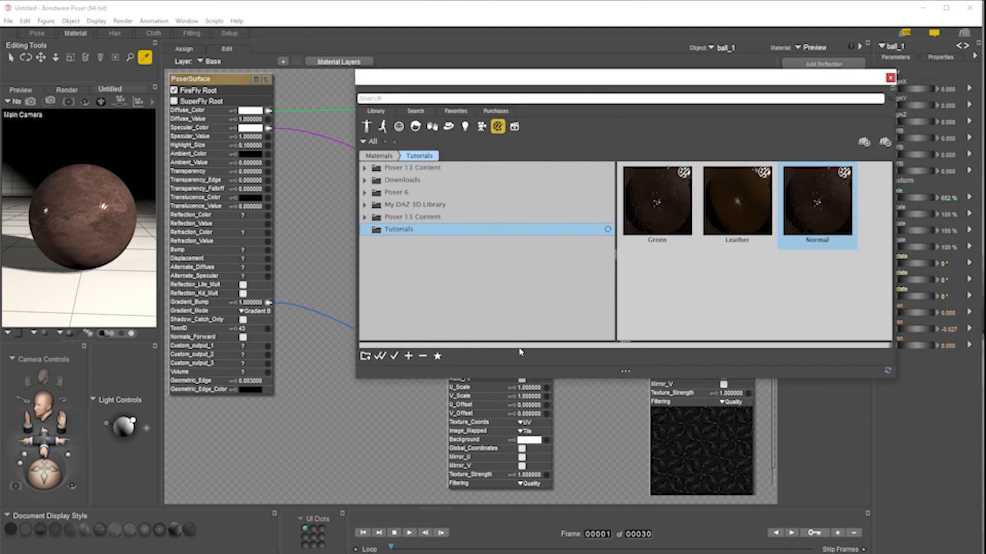
left_click(658, 206)
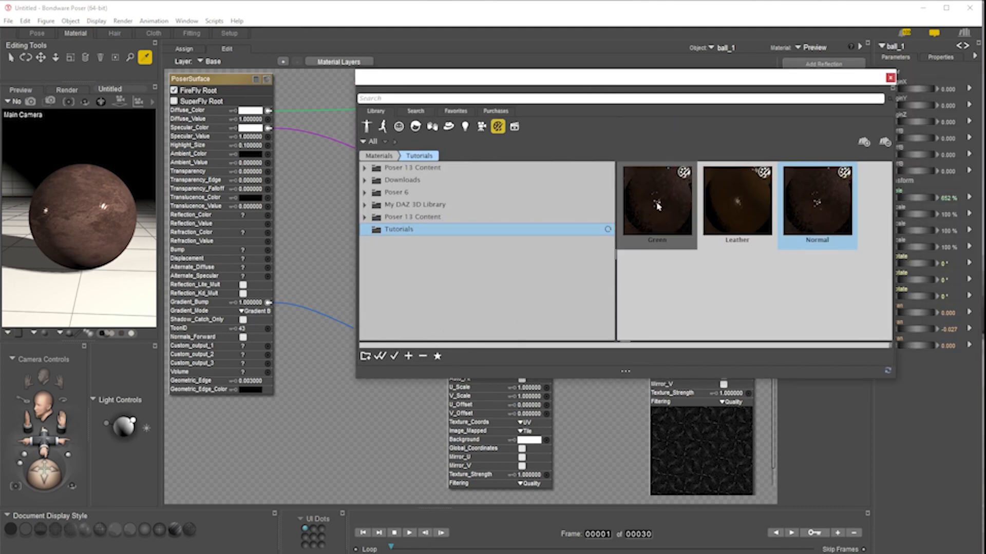
left_click(395, 356)
left_click_drag(538, 86, 985, 87)
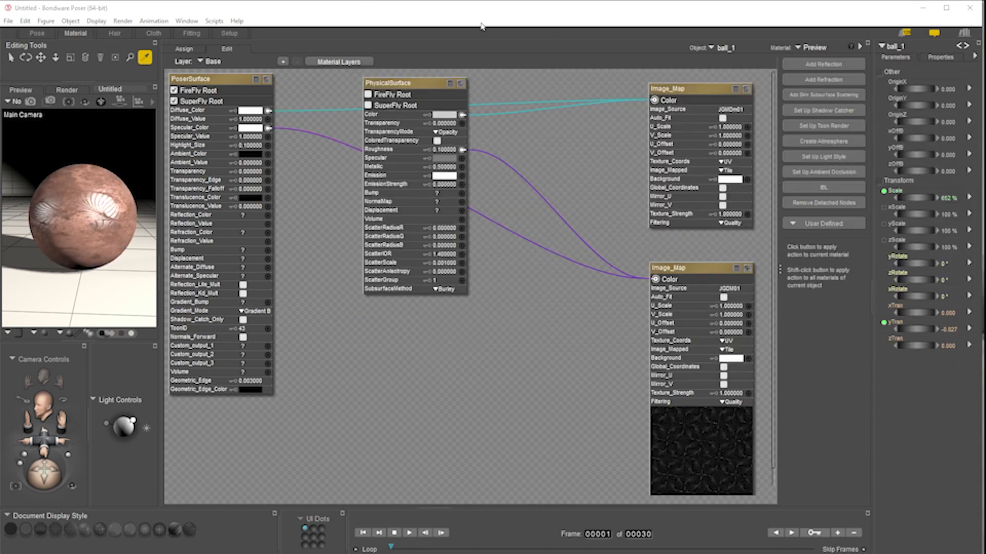
Merge the Normal material set into the Green shader without replacing its existing nodes
left_click_drag(985, 58, 691, 59)
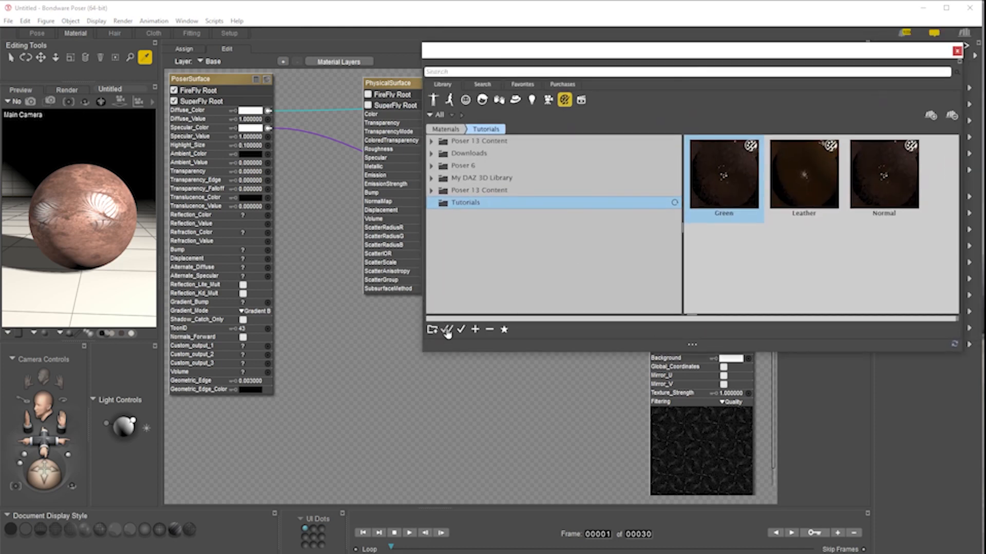
left_click_drag(512, 51, 796, 157)
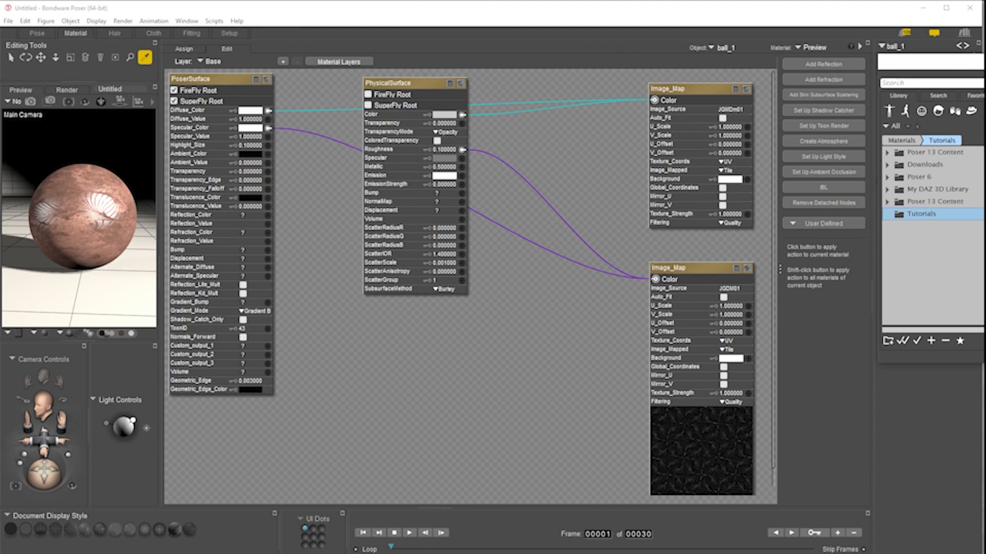
left_click(902, 343)
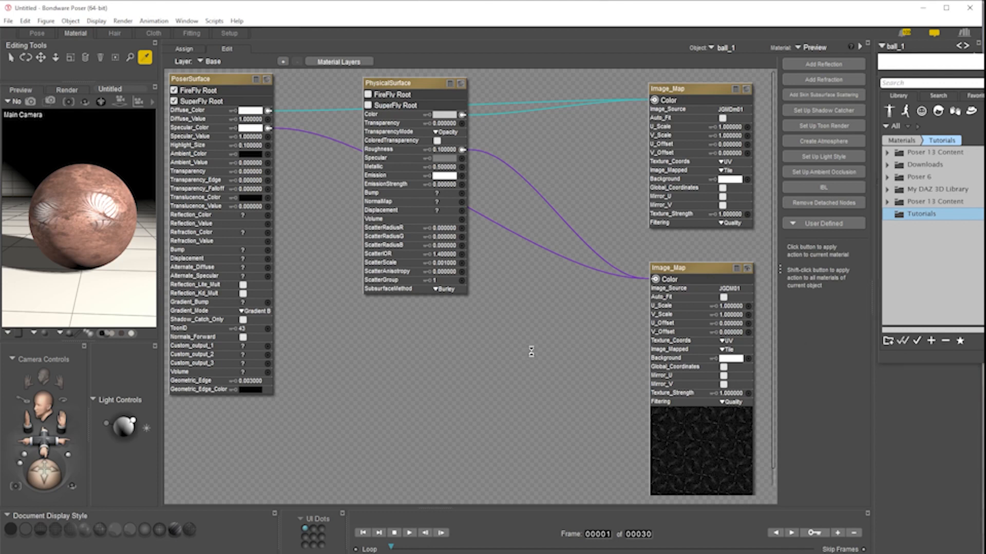
Connect the JGDM01N image map to PhysicalSurface's NormalMap and PoserSurface's Gradient_Bump, and set Gradient_Mode to Tangent Space Normal Map
left_click_drag(507, 356, 462, 201)
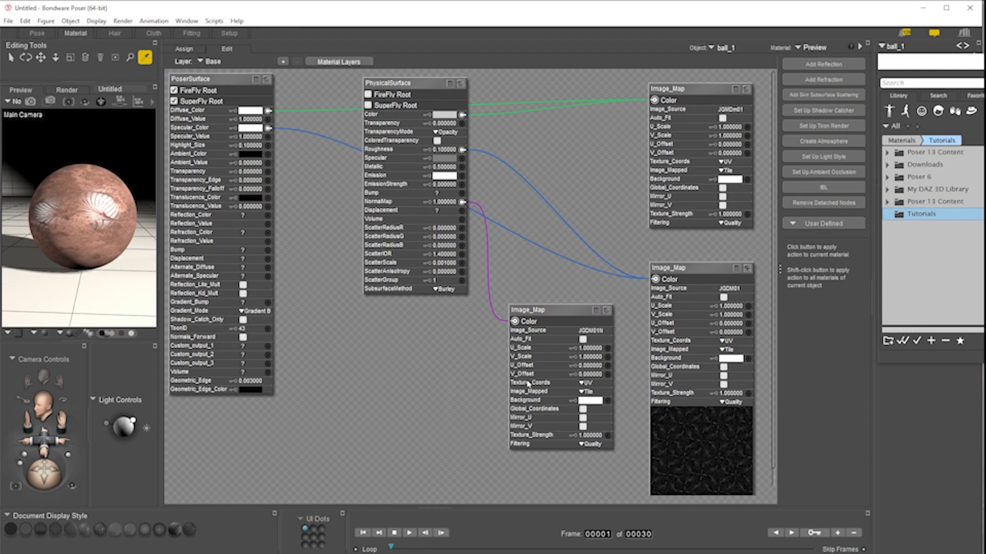
left_click_drag(515, 322, 269, 303)
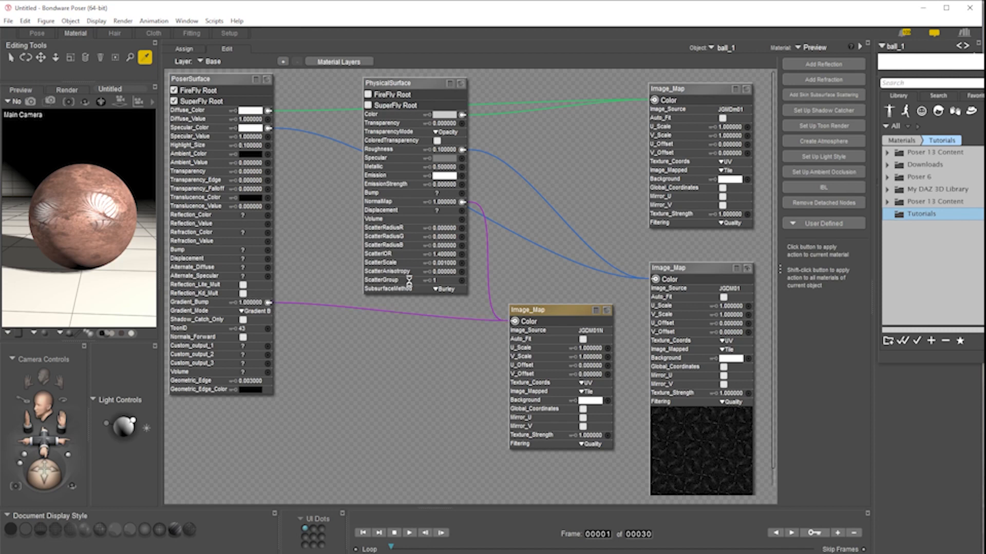
left_click(262, 314)
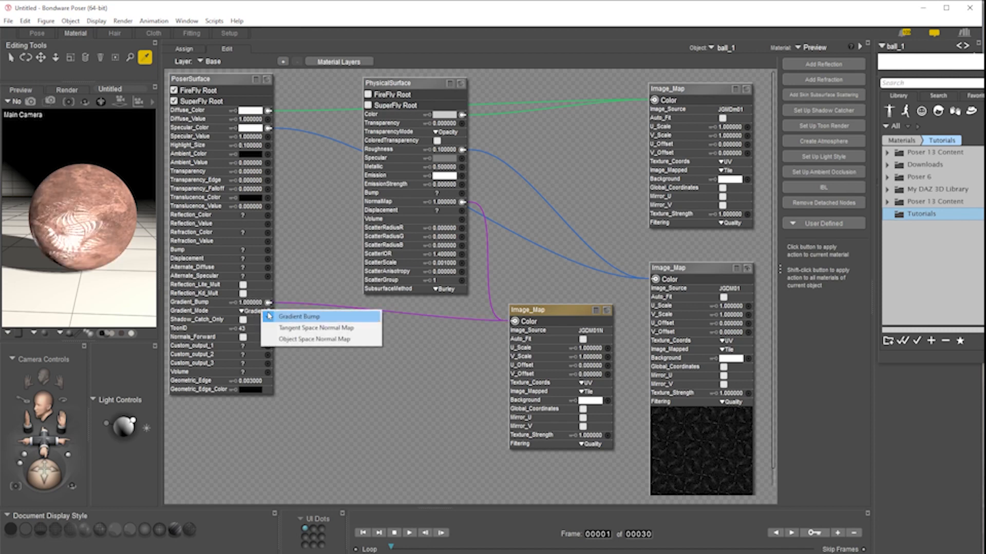
left_click(323, 327)
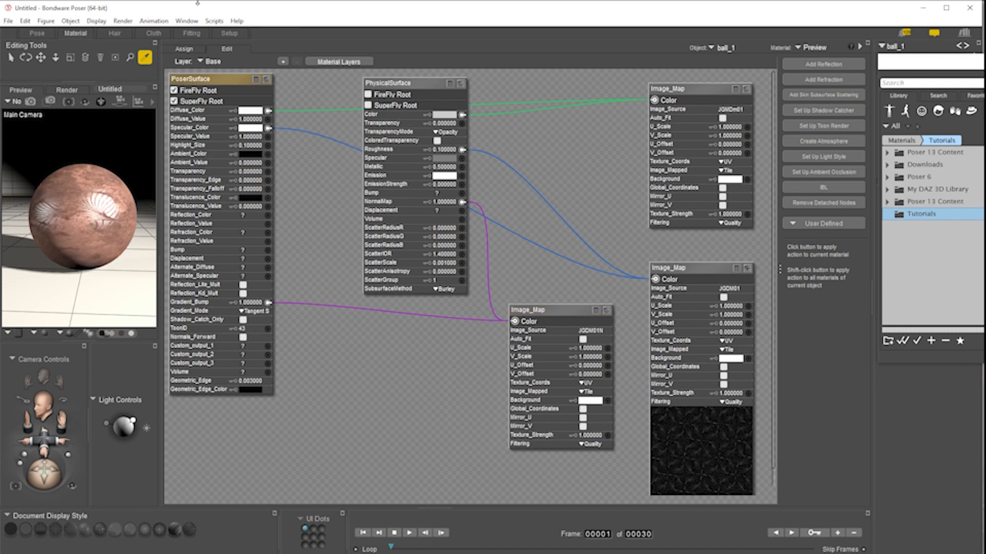
Move the library window out of the way and start a SuperFly render of the ball from the Pose room
left_click_drag(929, 61, 561, 97)
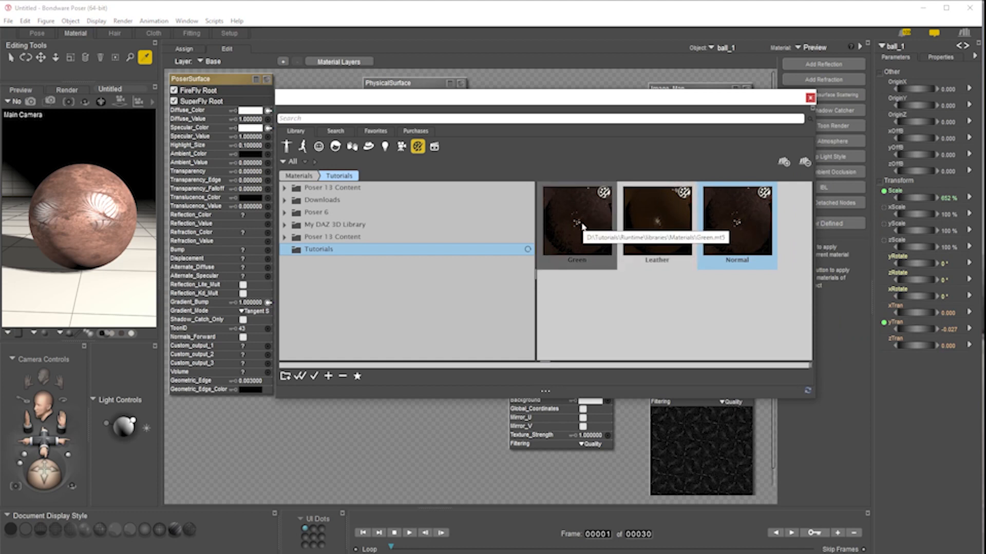
left_click_drag(488, 101, 985, 87)
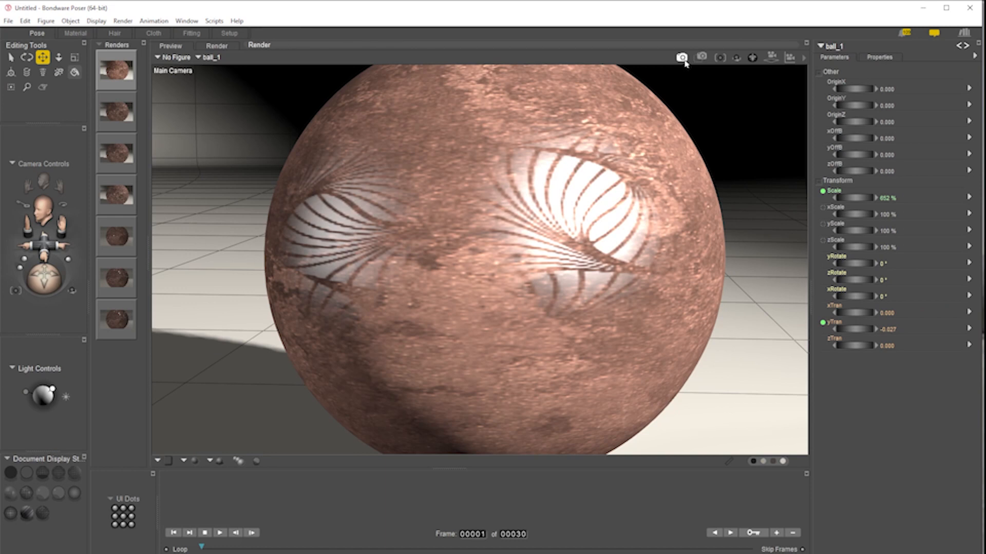
left_click(682, 58)
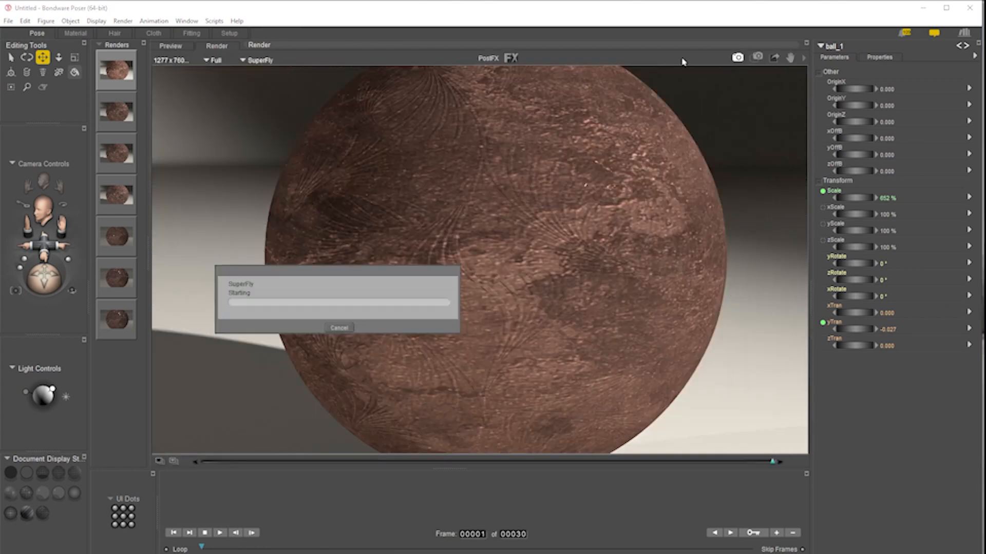